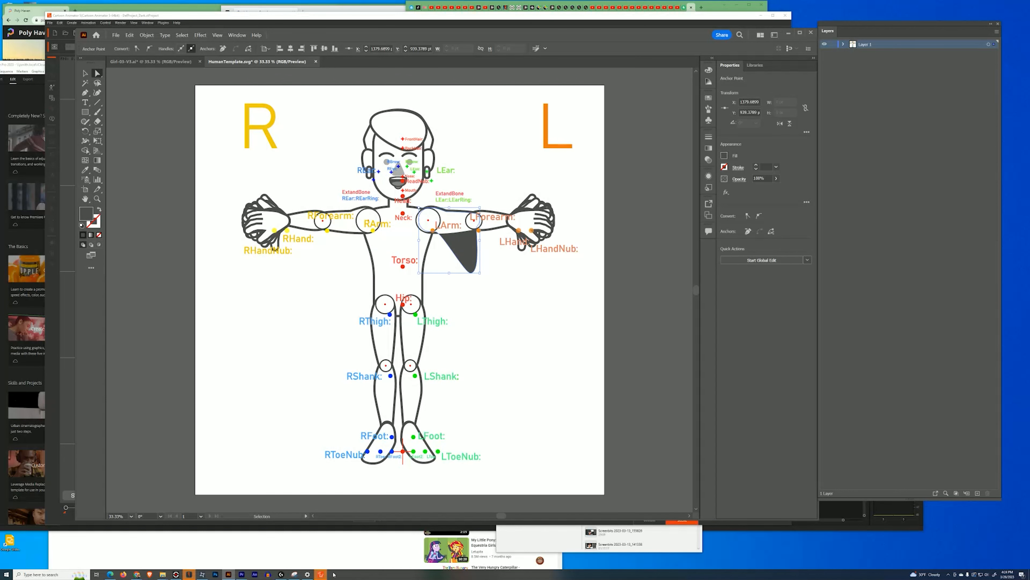
Save HumanTemplate.svg, accept the export warning, check the updated character in Cartoon Animator, and return to Illustrator
{"action": "key", "text": "ctrl+s"}
{"action": "left_click", "coordinate": [509, 330]}
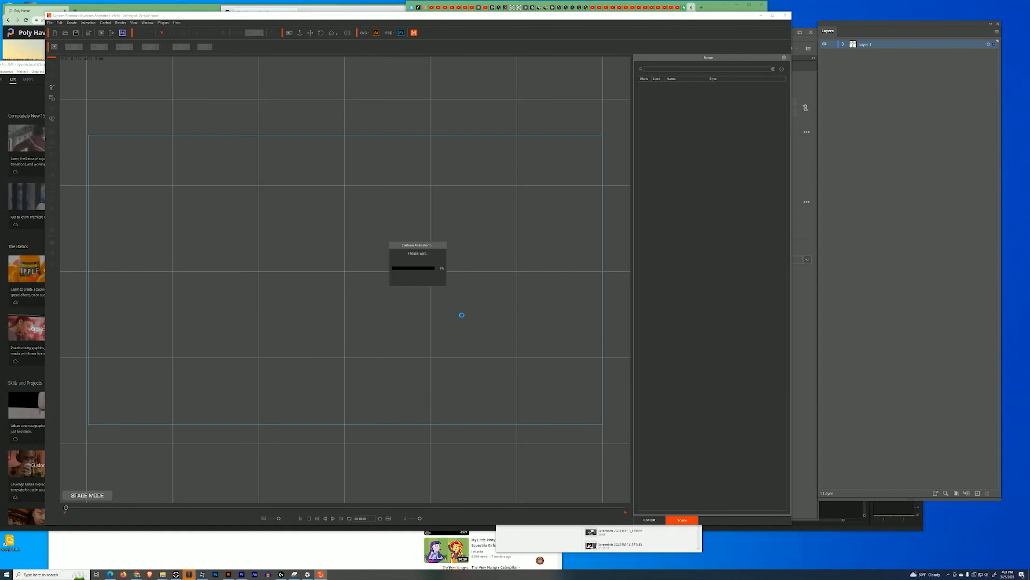
{"action": "left_click", "coordinate": [229, 574]}
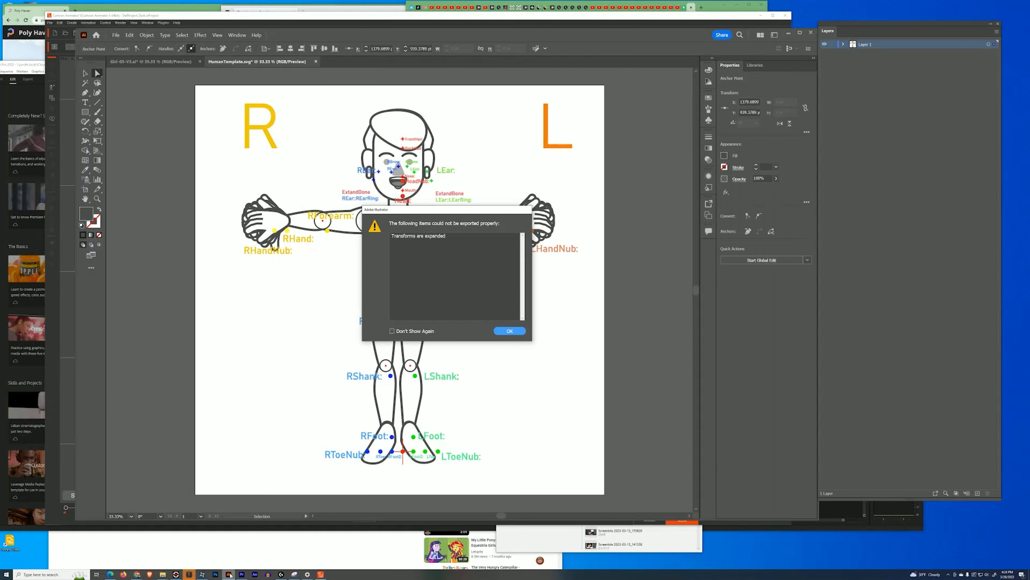
{"action": "key", "text": "Return"}
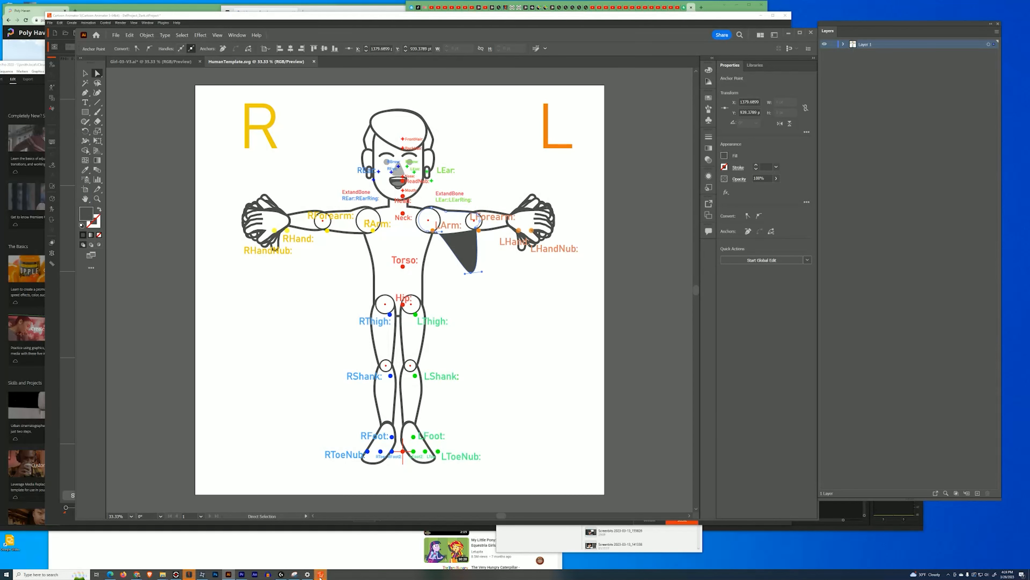
{"action": "left_click", "coordinate": [320, 574]}
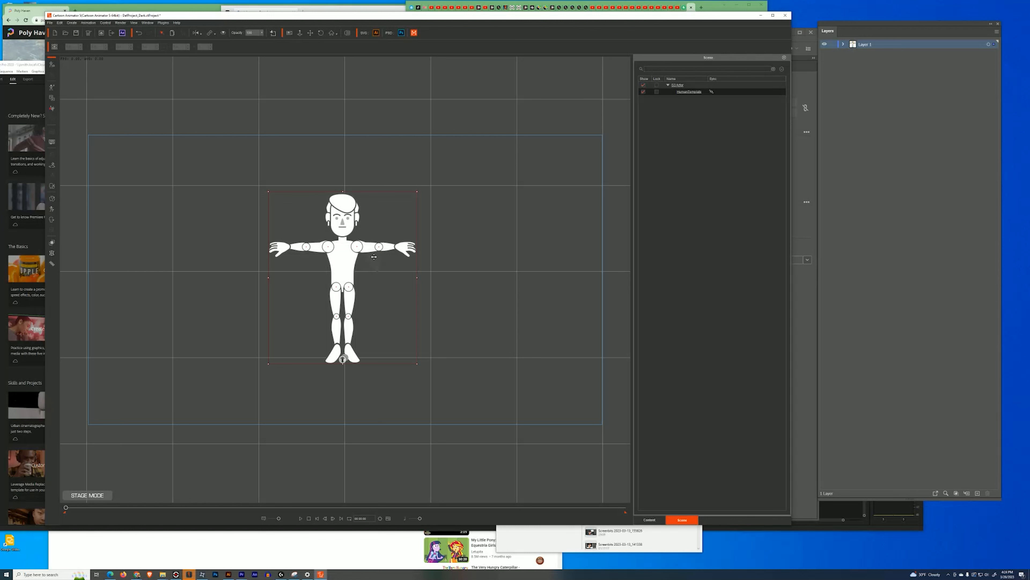
{"action": "left_click", "coordinate": [229, 574]}
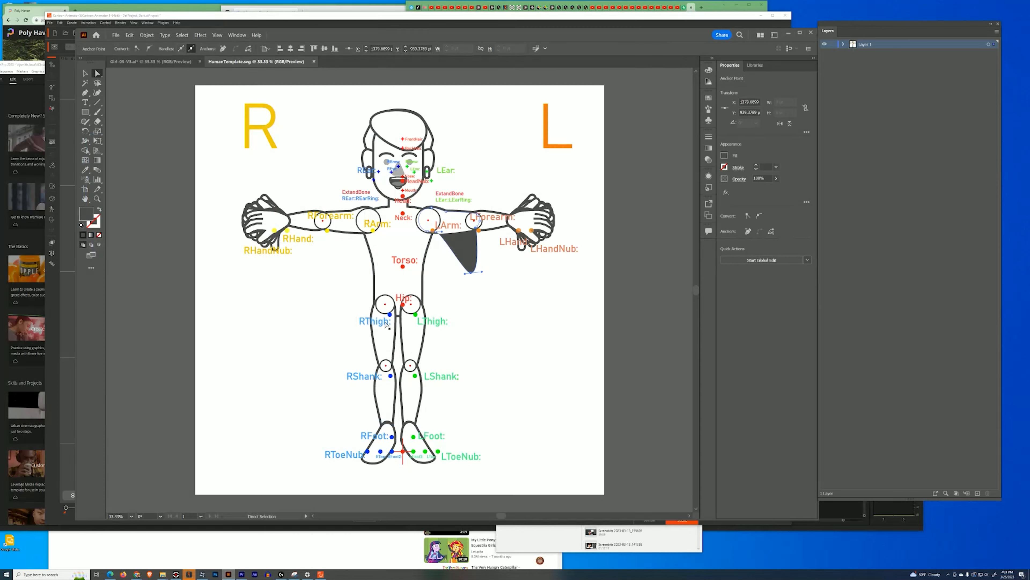
{"action": "left_click", "coordinate": [116, 34]}
{"action": "left_click", "coordinate": [130, 95]}
{"action": "left_click", "coordinate": [493, 308]}
{"action": "left_click", "coordinate": [379, 295]}
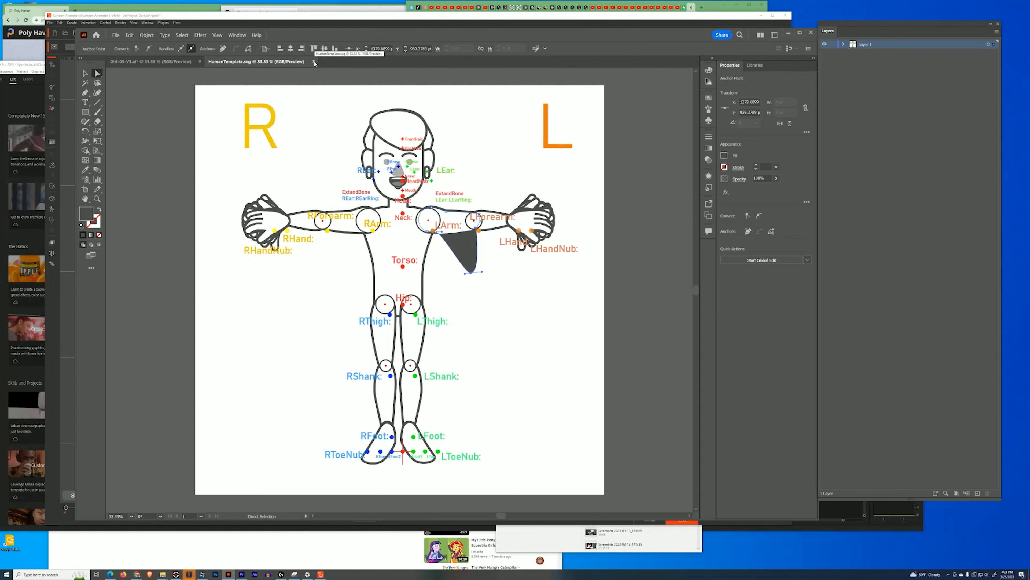
Switch to the Girl-03-V3.ai document and toggle the visibility of the BeforeExport group off and on
{"action": "left_click", "coordinate": [151, 62]}
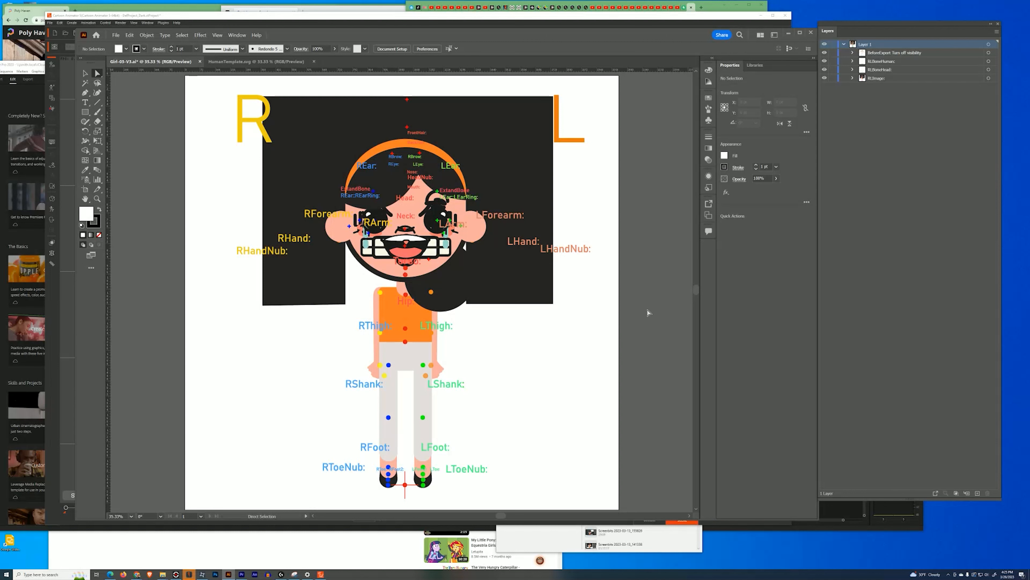
{"action": "left_click", "coordinate": [824, 52]}
{"action": "left_click", "coordinate": [825, 53]}
Switch the workspace to Essentials and back to Essentials Classic
{"action": "left_click", "coordinate": [237, 36]}
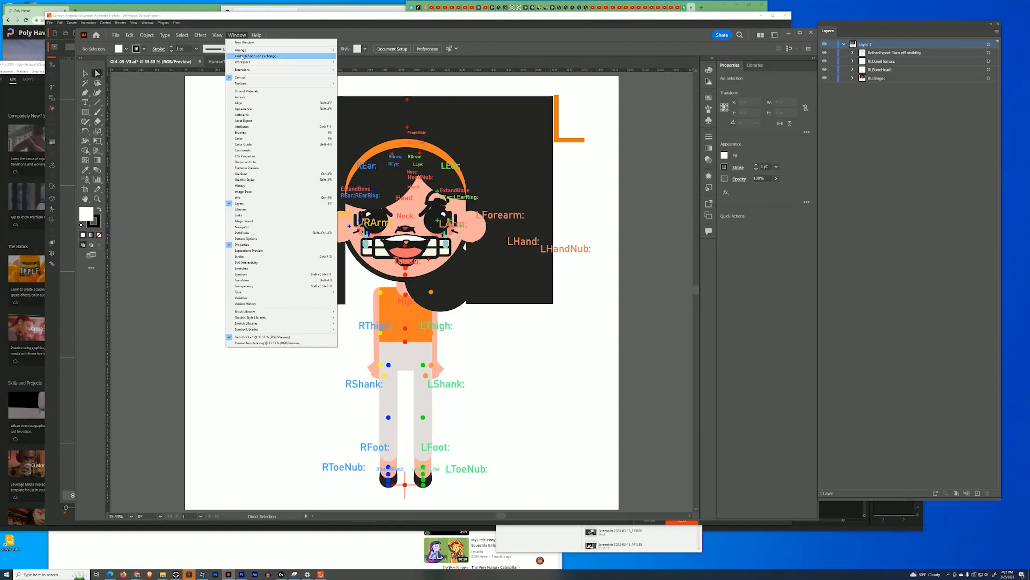
{"action": "mouse_move", "coordinate": [284, 62]}
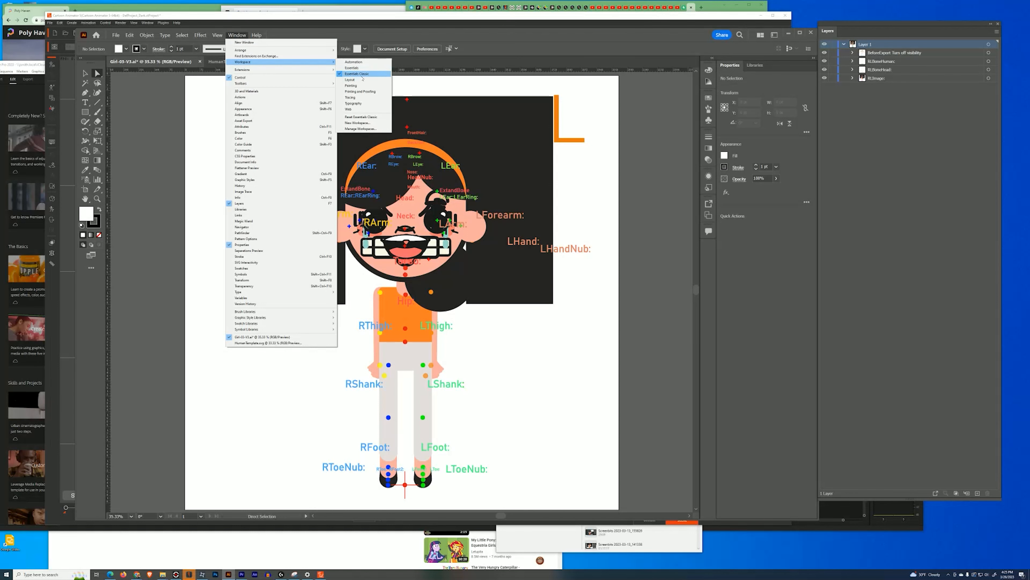
{"action": "left_click", "coordinate": [357, 73]}
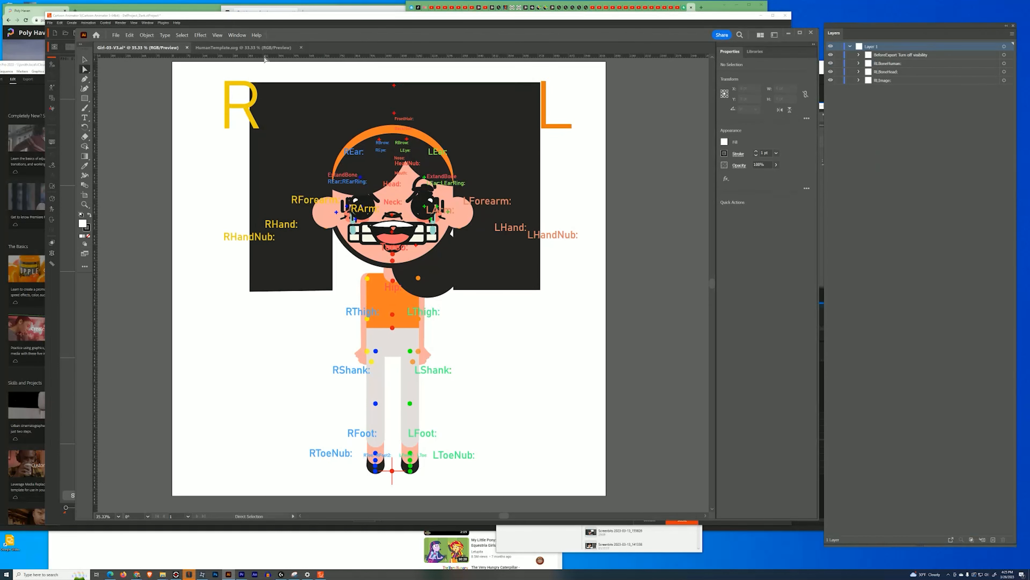
{"action": "left_click", "coordinate": [233, 35]}
{"action": "mouse_move", "coordinate": [308, 61]}
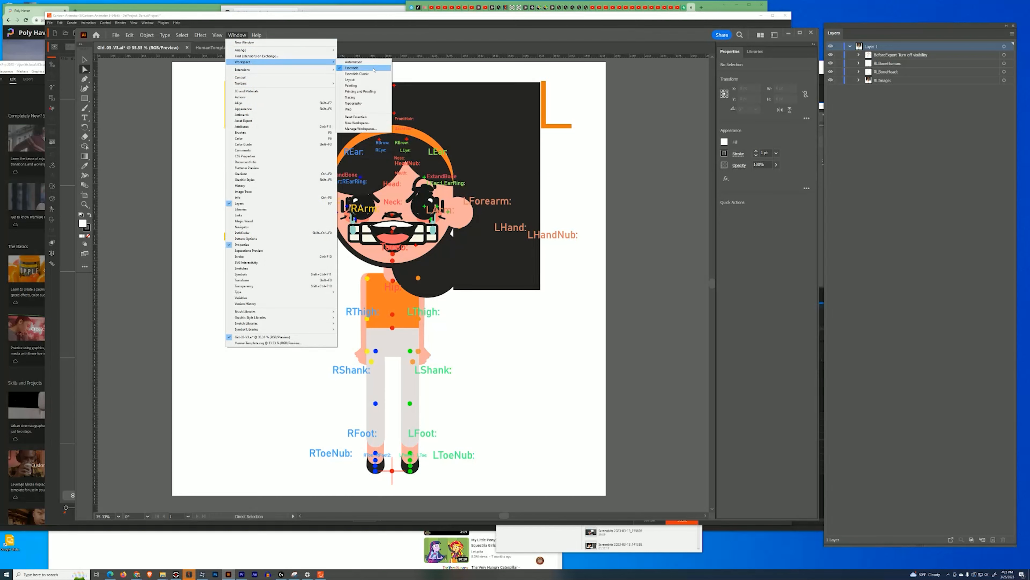
{"action": "left_click", "coordinate": [356, 73]}
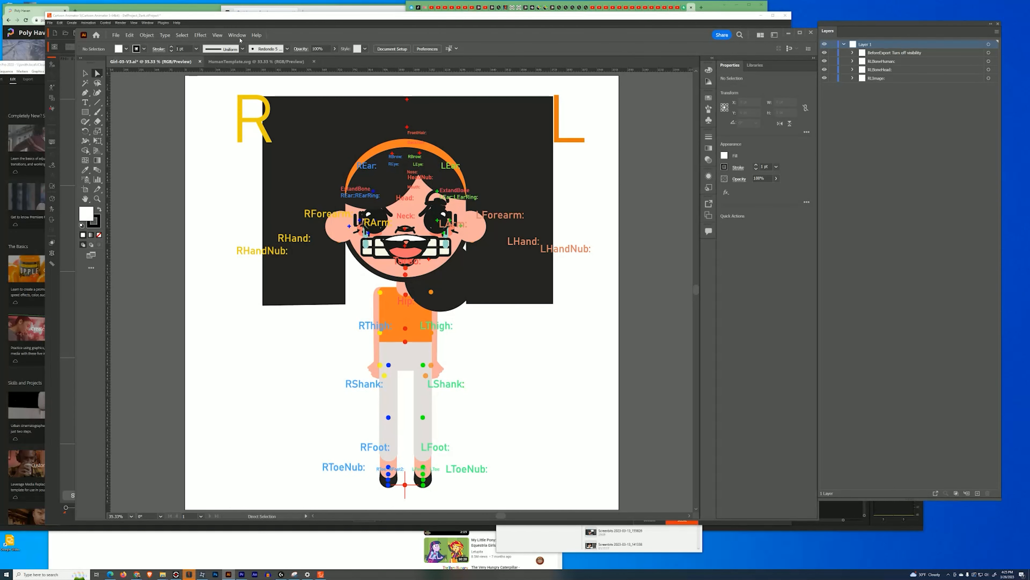
Reset the Essentials Classic workspace to its default layout
{"action": "left_click", "coordinate": [238, 35]}
{"action": "mouse_move", "coordinate": [284, 62]}
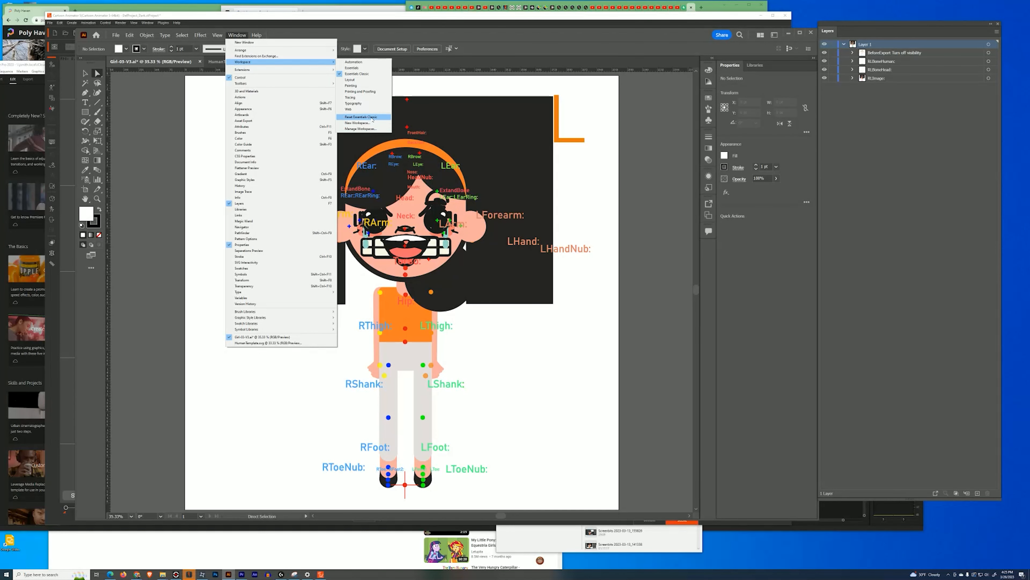
{"action": "left_click", "coordinate": [361, 117]}
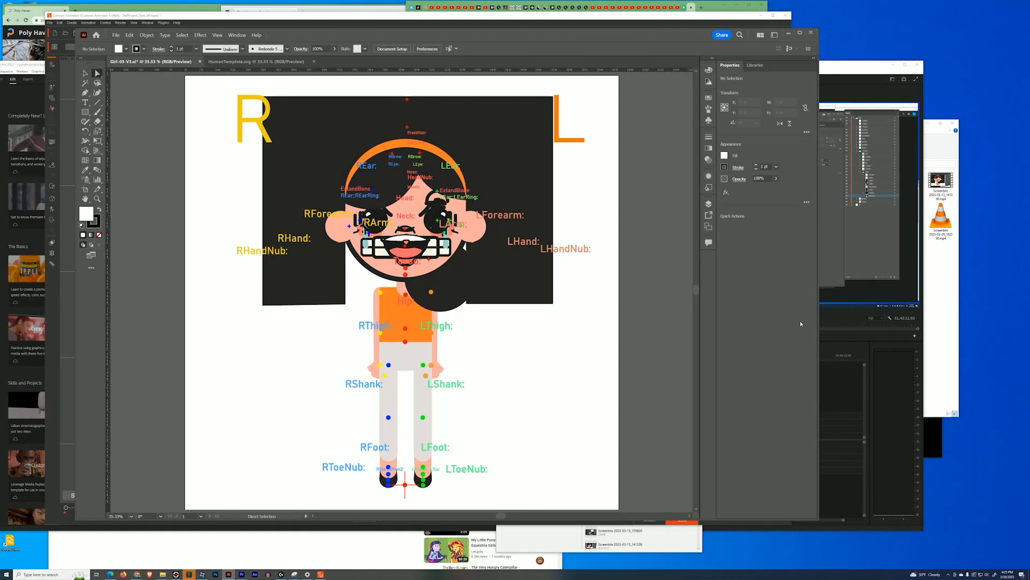
Show the Layers panel, detach it as a floating panel beside the main window, and enlarge it to nearly full height
{"action": "left_click", "coordinate": [237, 35]}
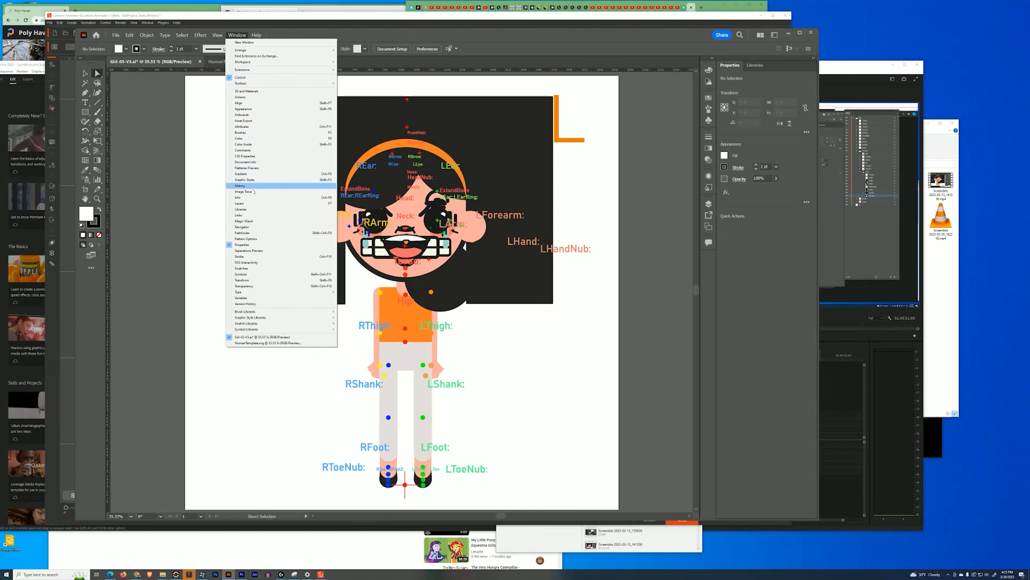
{"action": "left_click", "coordinate": [243, 203]}
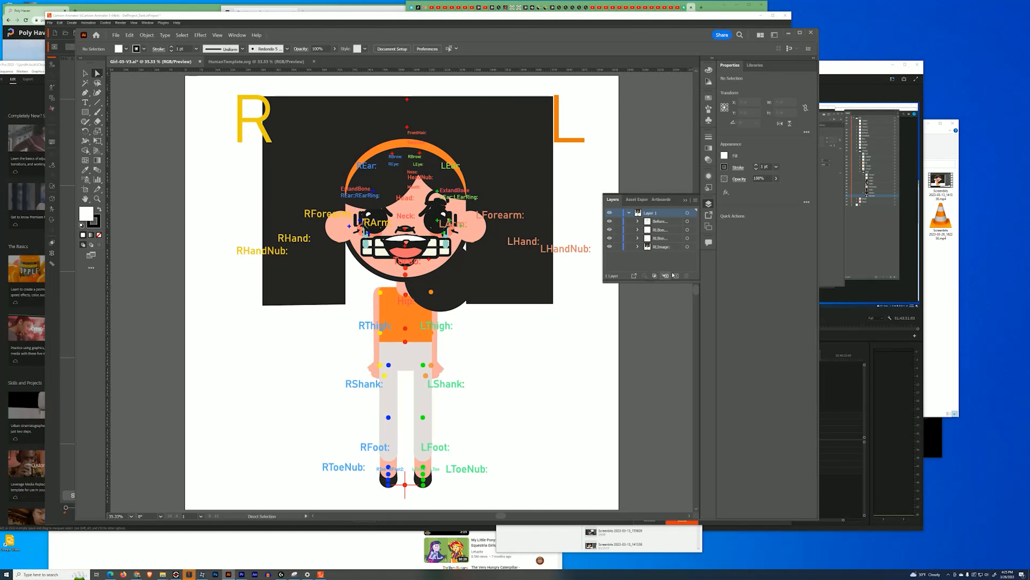
{"action": "left_click_drag", "start_coordinate": [613, 199], "coordinate": [826, 34]}
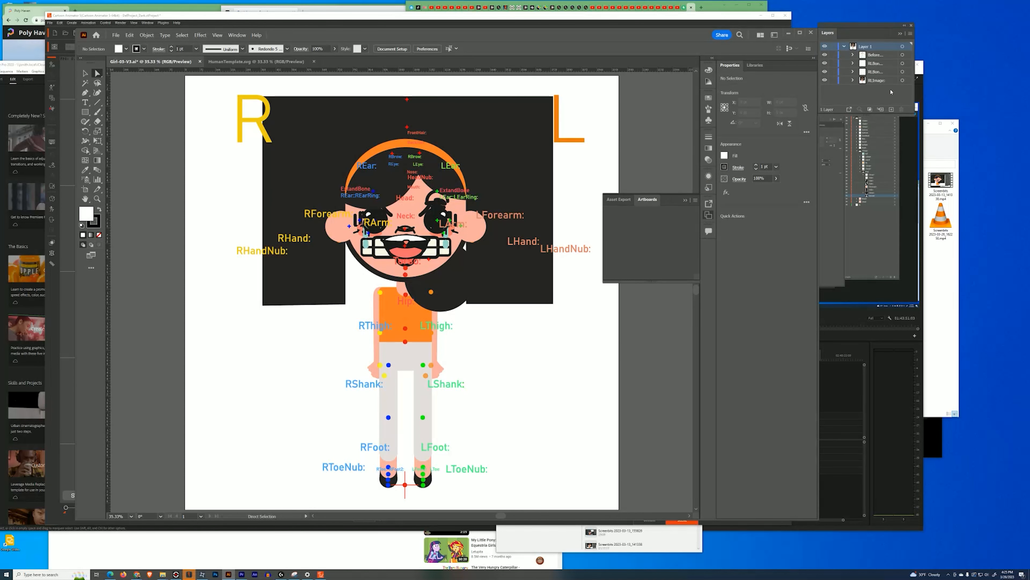
{"action": "left_click_drag", "start_coordinate": [913, 115], "coordinate": [972, 549]}
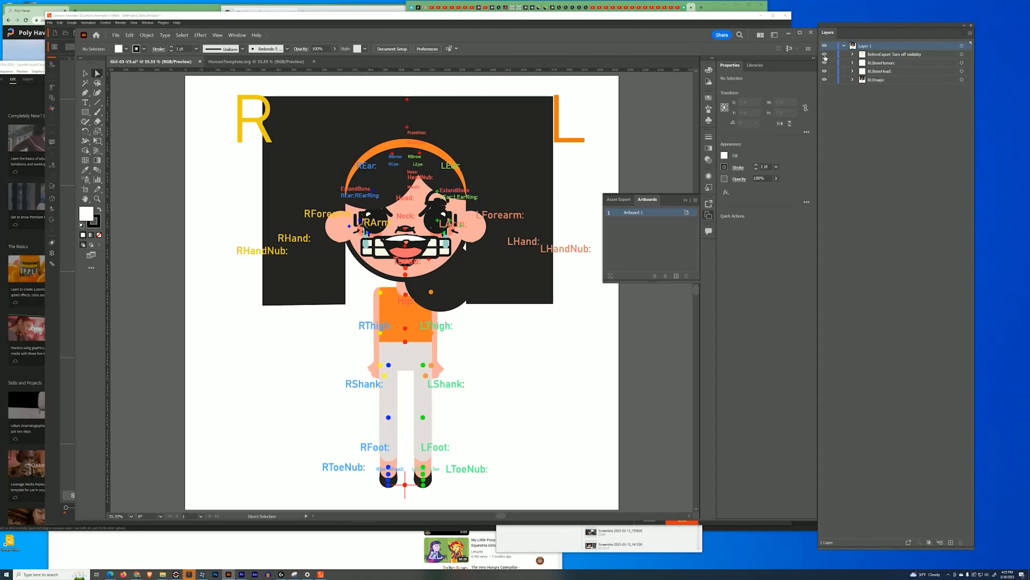
Look through the BeforeExport group's contents, toggle its visibility off and on, and lock the group
{"action": "left_click", "coordinate": [852, 55]}
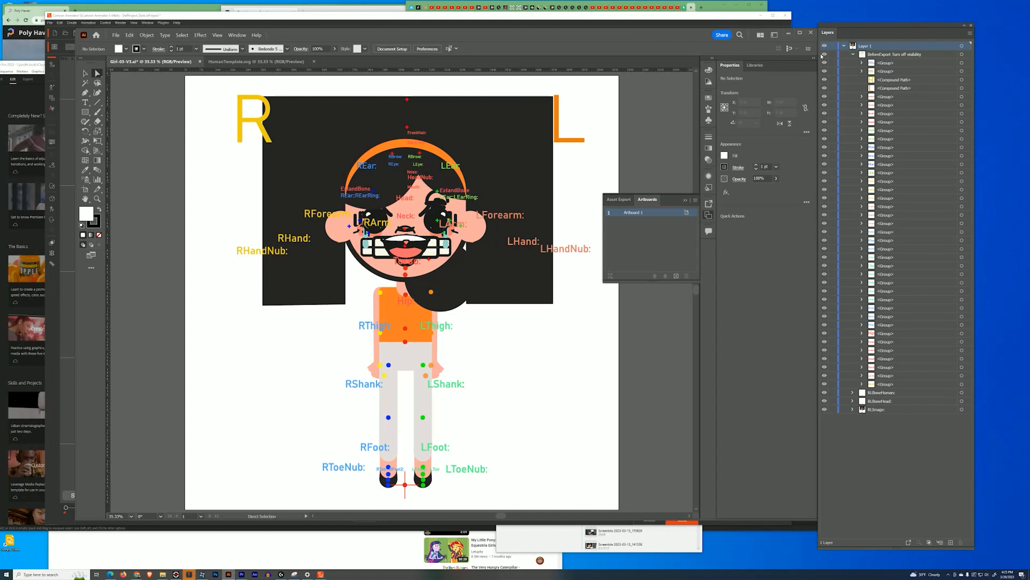
{"action": "left_click", "coordinate": [825, 55]}
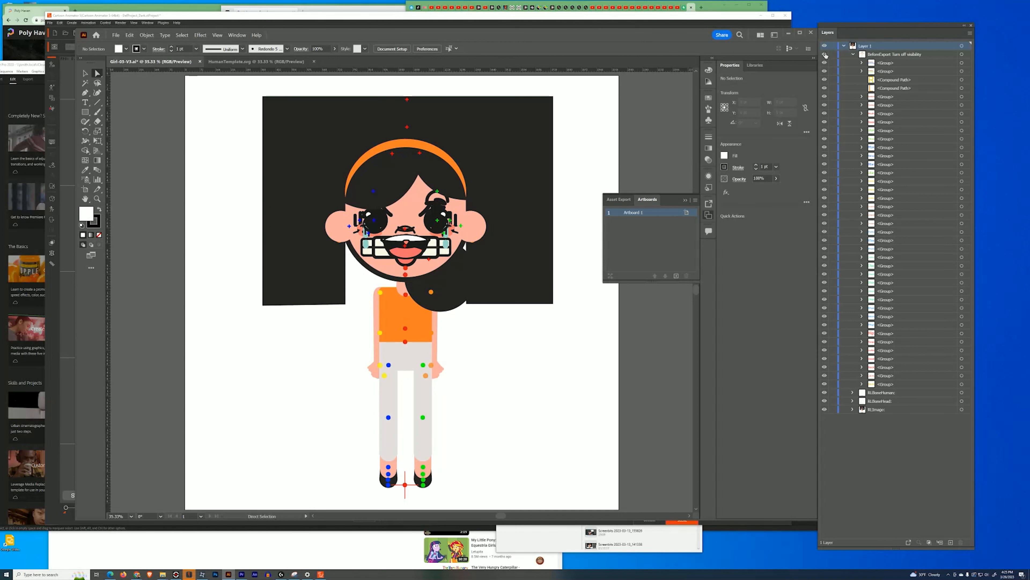
{"action": "left_click", "coordinate": [825, 54]}
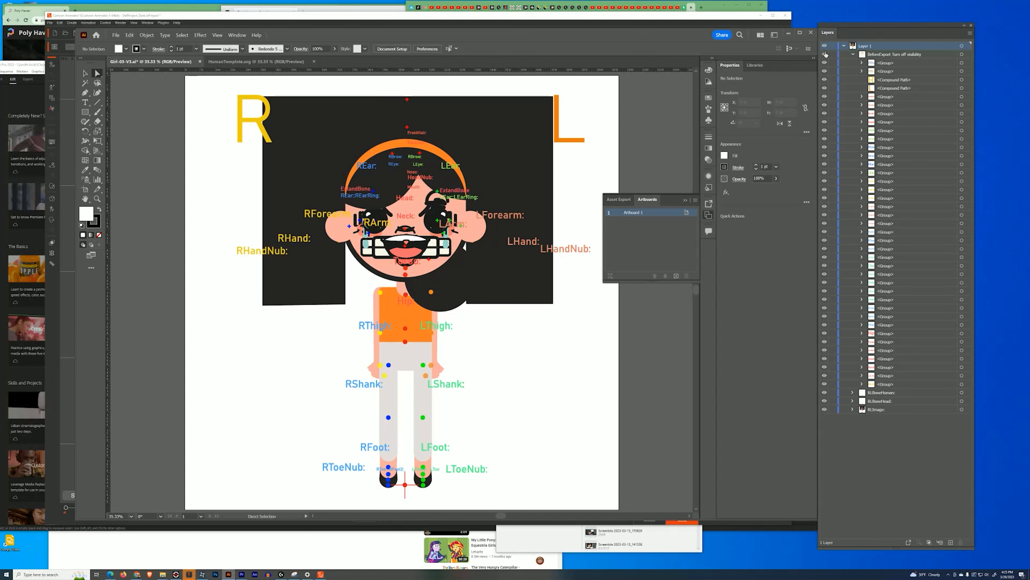
{"action": "left_click", "coordinate": [833, 55]}
{"action": "left_click", "coordinate": [834, 57]}
{"action": "left_click", "coordinate": [834, 55]}
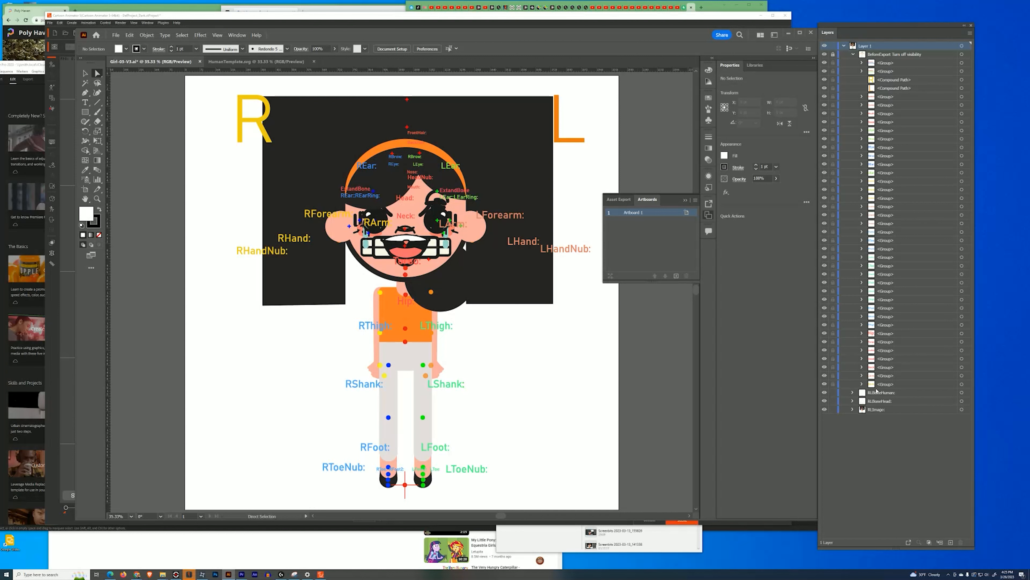
{"action": "left_click", "coordinate": [853, 55]}
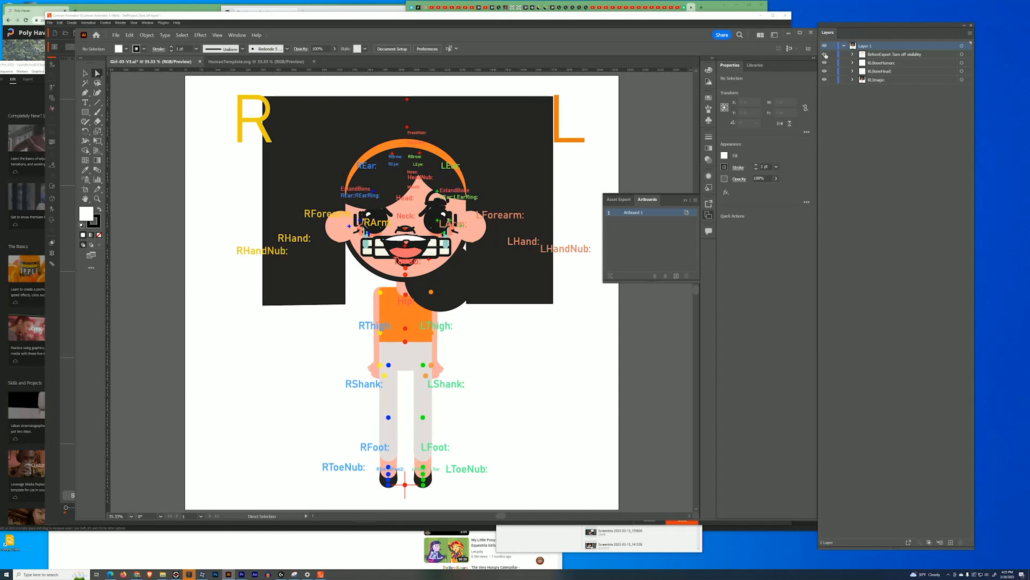
Hide the BeforeExport label group and briefly expand and collapse the RLImage group
{"action": "left_click", "coordinate": [825, 54]}
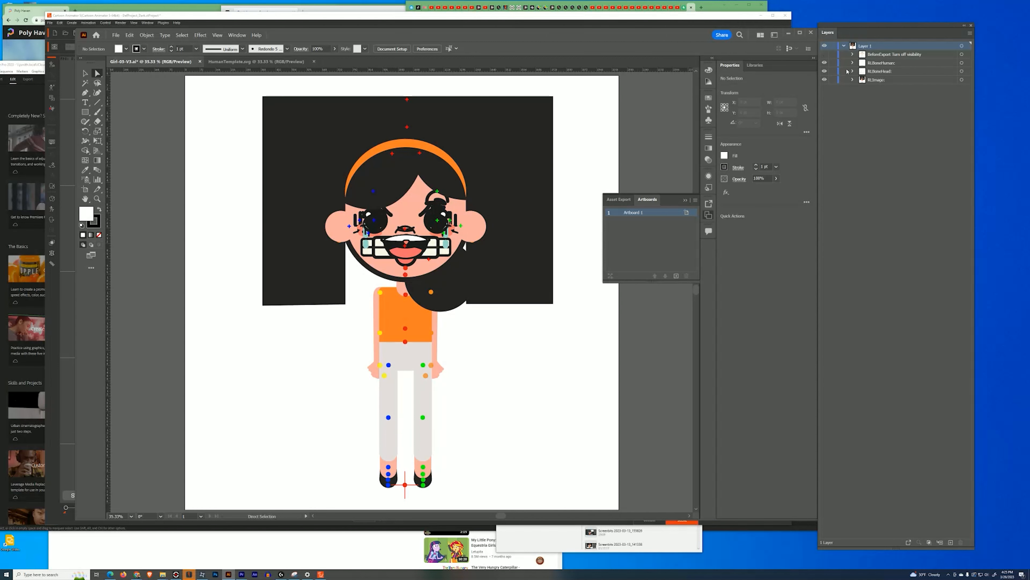
{"action": "left_click", "coordinate": [853, 80]}
{"action": "left_click", "coordinate": [854, 80]}
Return to HumanTemplate.svg, clear its selection, and open Girl-03.ai from the recent files
{"action": "left_click", "coordinate": [258, 61]}
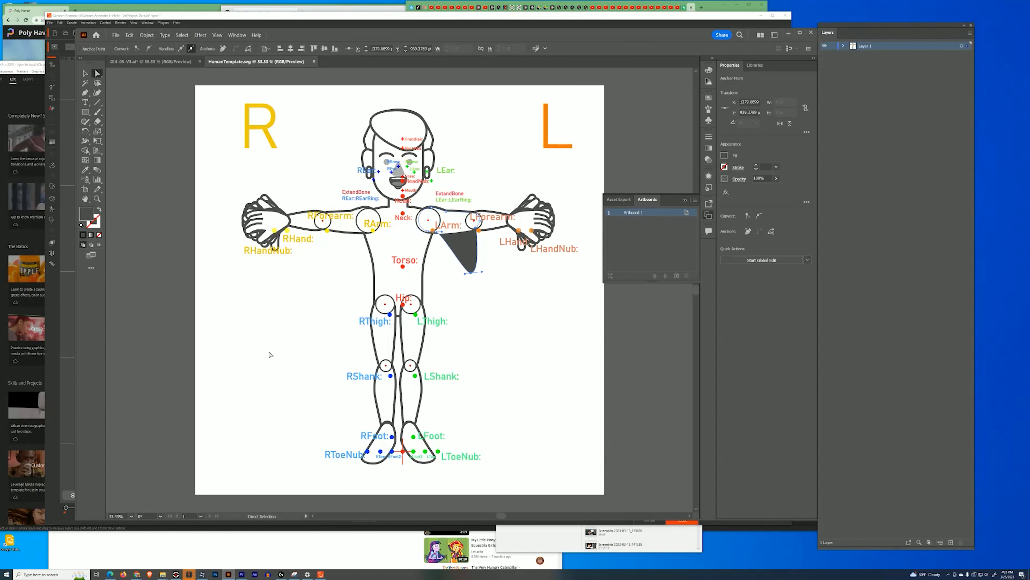
{"action": "left_click", "coordinate": [163, 131]}
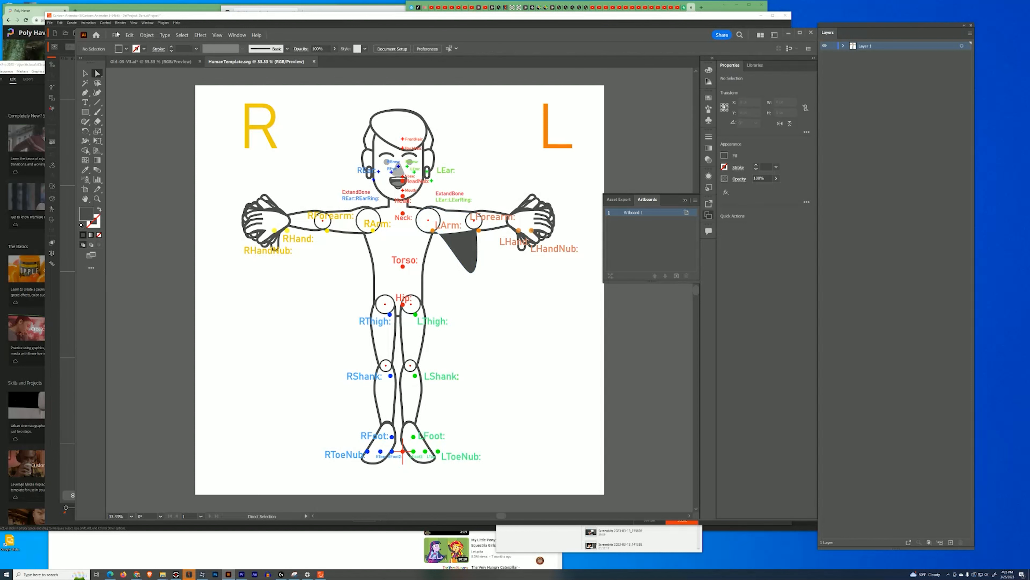
{"action": "left_click", "coordinate": [116, 35]}
{"action": "mouse_move", "coordinate": [162, 60]}
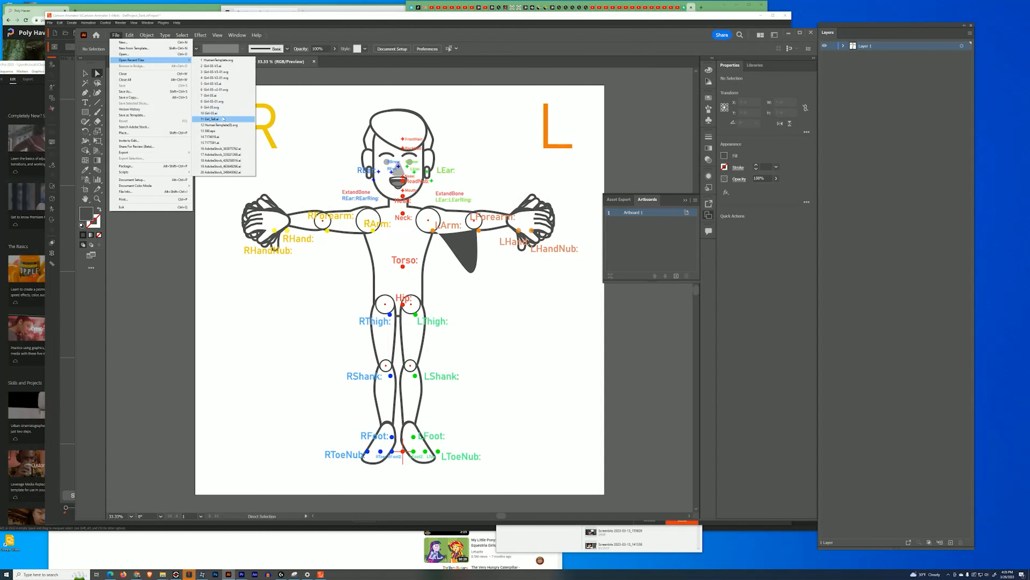
{"action": "left_click", "coordinate": [214, 114]}
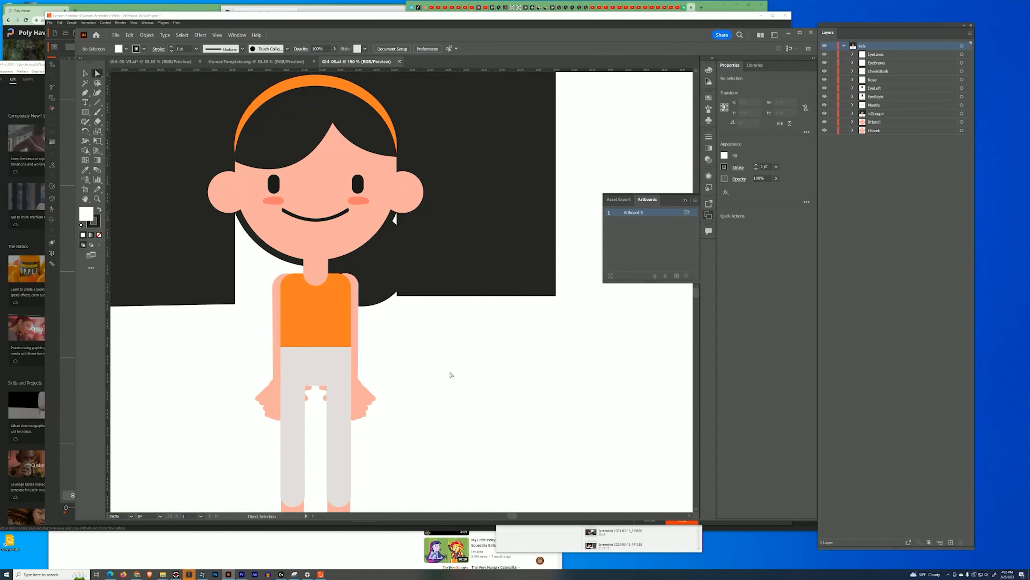
Float the Girl-03.ai document, copy all of its artwork into HumanTemplate.svg over the template's right side, and close Girl-03.ai
{"action": "key", "text": "ctrl+a"}
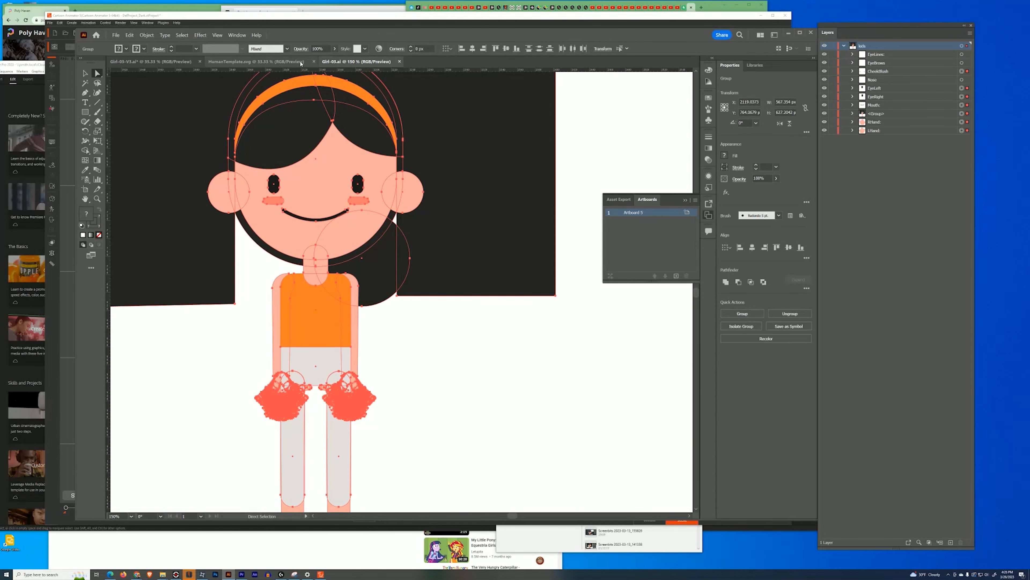
{"action": "left_click_drag", "start_coordinate": [350, 62], "coordinate": [462, 153]}
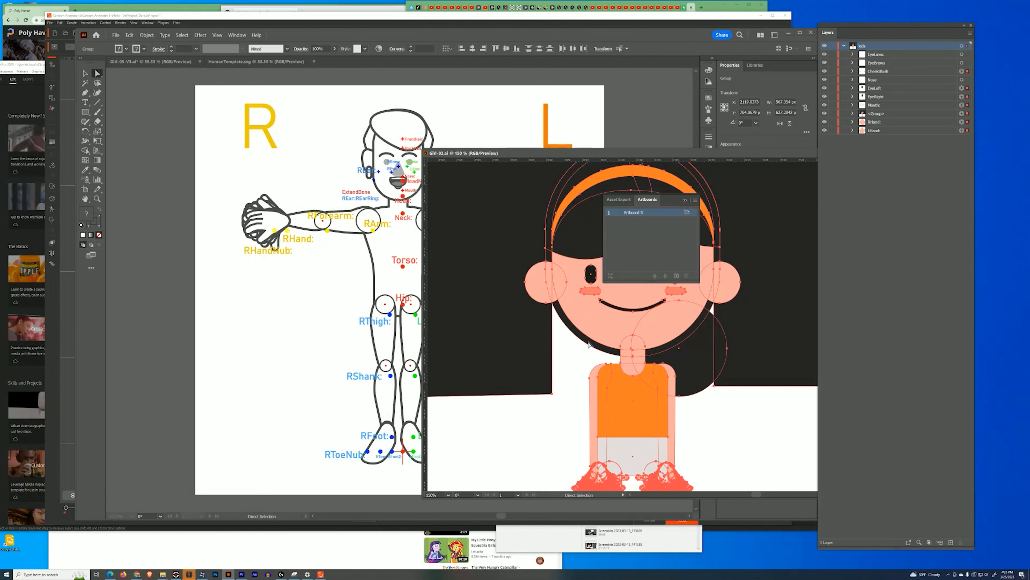
{"action": "key", "text": "v"}
{"action": "left_click_drag", "start_coordinate": [588, 325], "coordinate": [313, 289]}
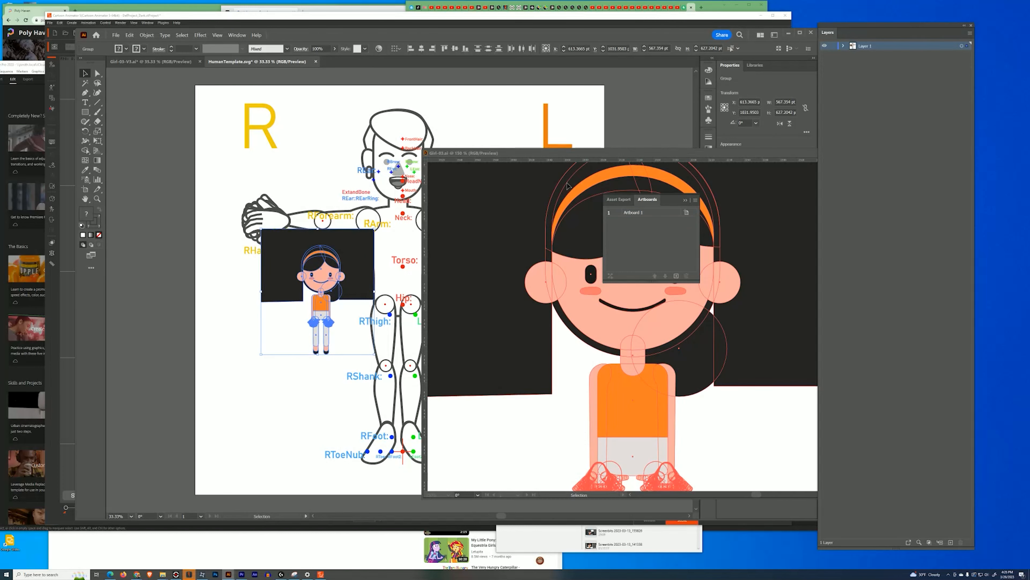
{"action": "left_click_drag", "start_coordinate": [785, 155], "coordinate": [636, 175]}
{"action": "left_click", "coordinate": [723, 173]}
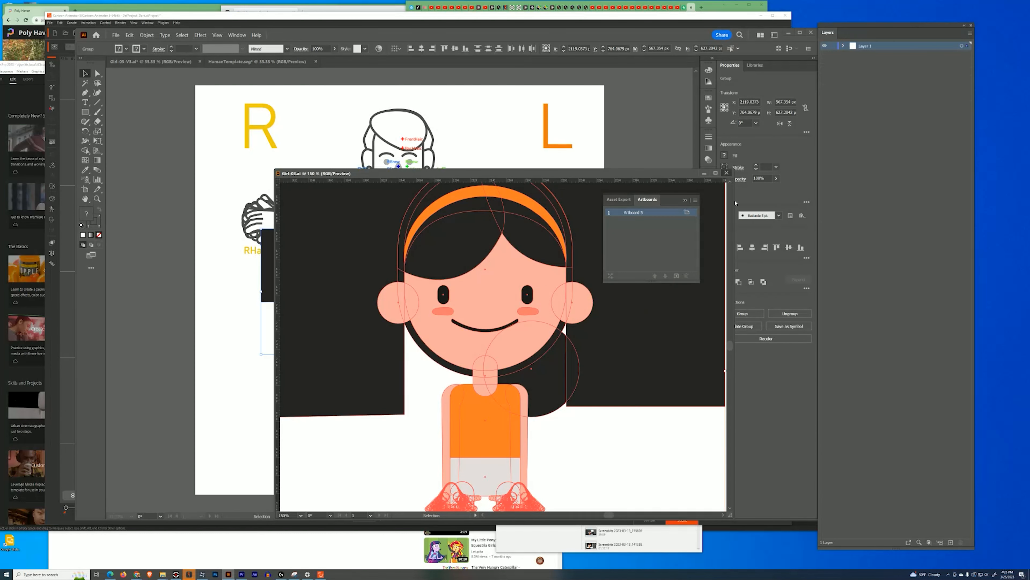
Group the imported girl artwork in Layer 1, name the group TEMP, and expand it to show its parts
{"action": "left_click", "coordinate": [844, 46]}
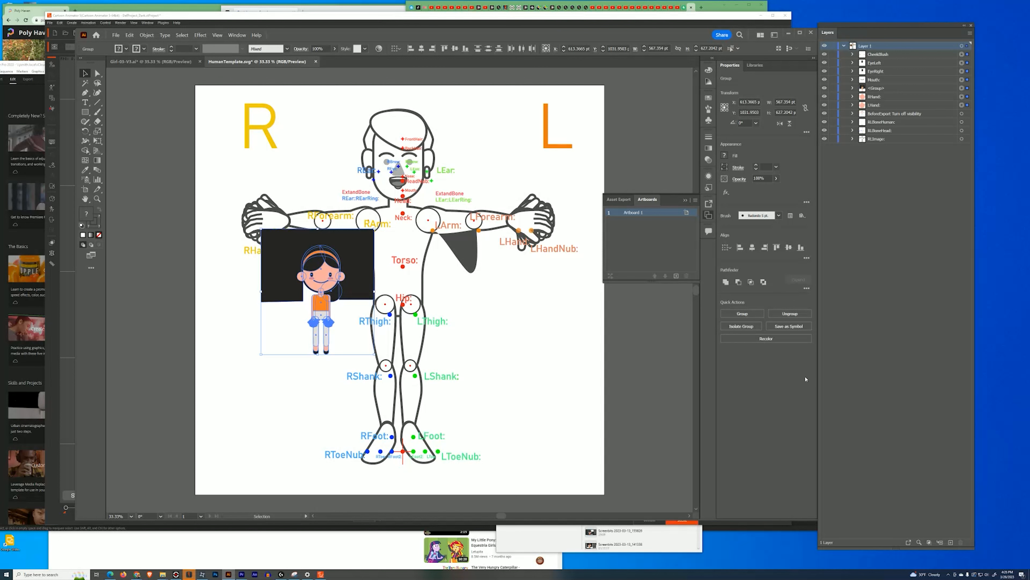
{"action": "key", "text": "ctrl+g"}
{"action": "double_click", "coordinate": [887, 54]}
{"action": "type", "text": "TEMP"}
{"action": "key", "text": "Return"}
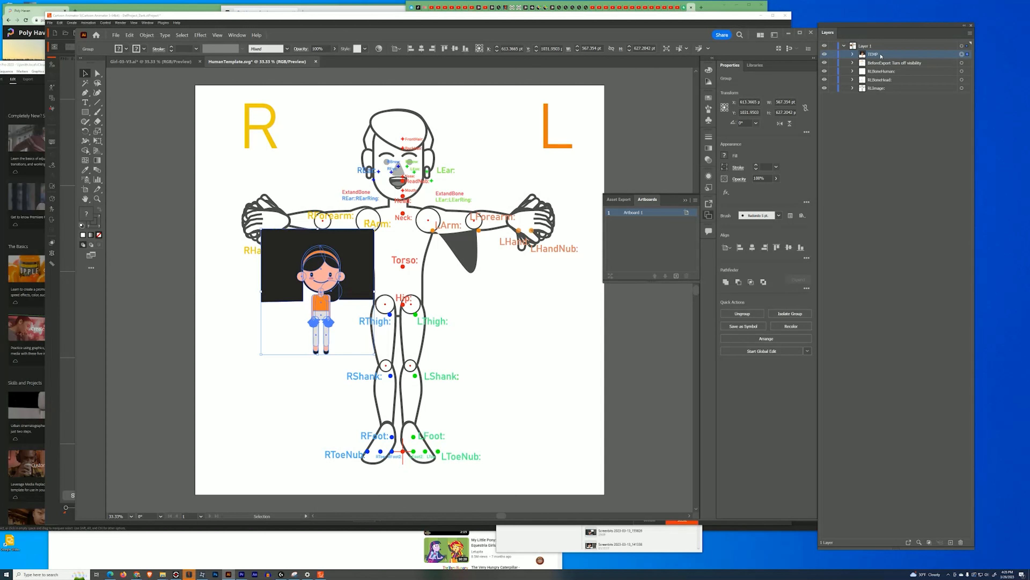
{"action": "left_click", "coordinate": [852, 54]}
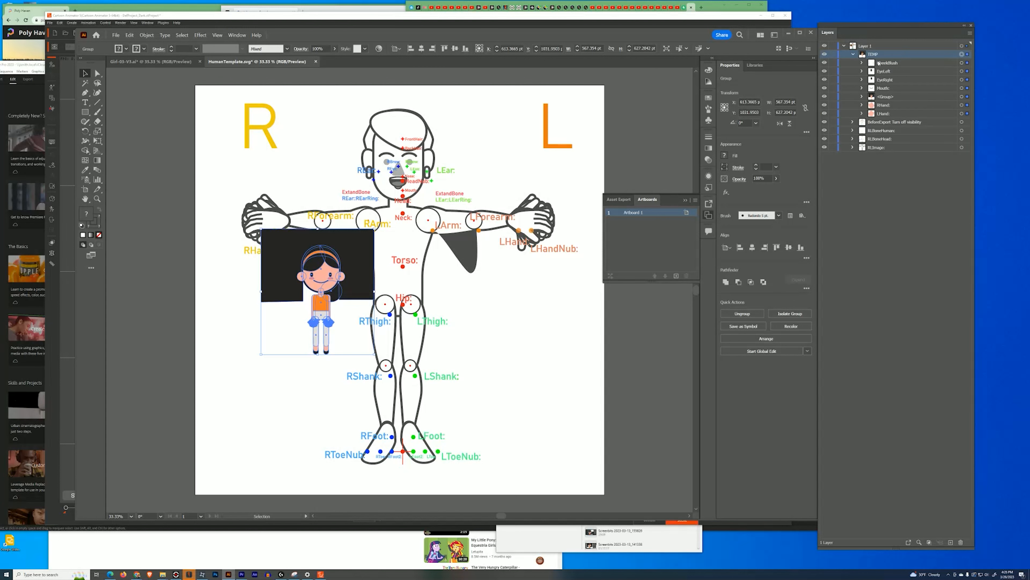
Examine the contents of the RLImage, RLBoneHead and RLBoneHuman groups, collapsing each one again
{"action": "left_click", "coordinate": [852, 148]}
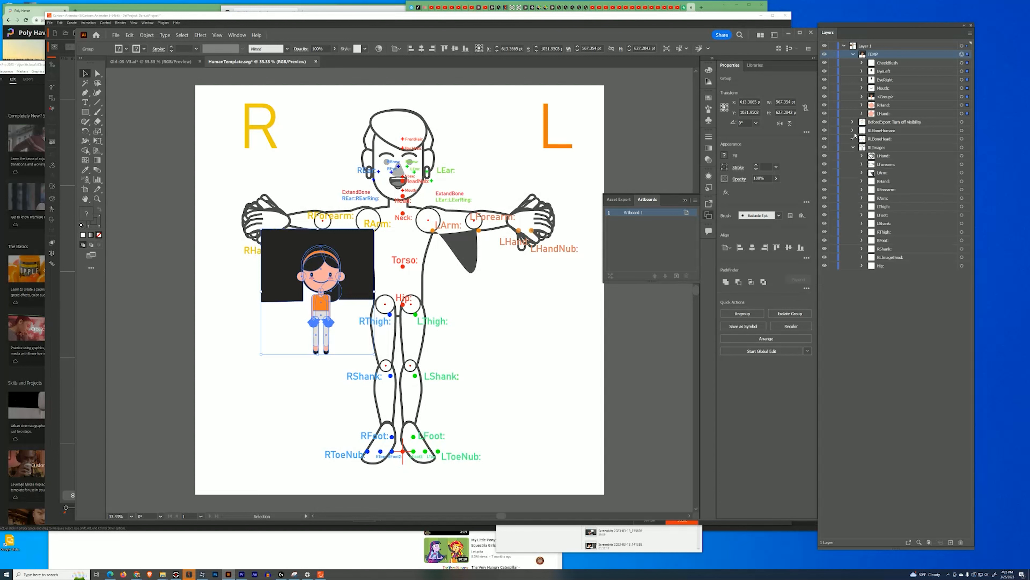
{"action": "left_click", "coordinate": [852, 139]}
{"action": "left_click", "coordinate": [852, 131]}
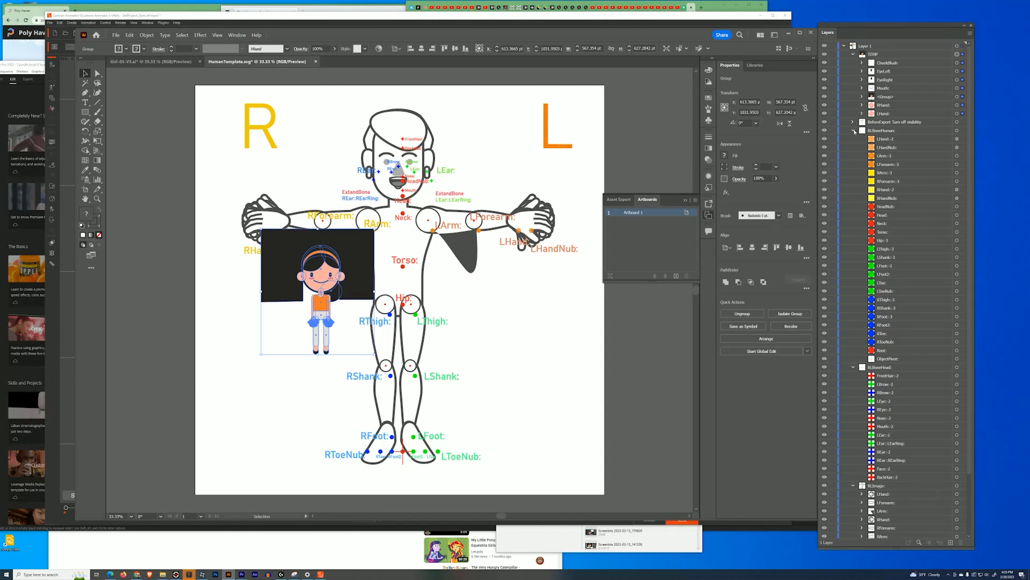
{"action": "left_click", "coordinate": [853, 130]}
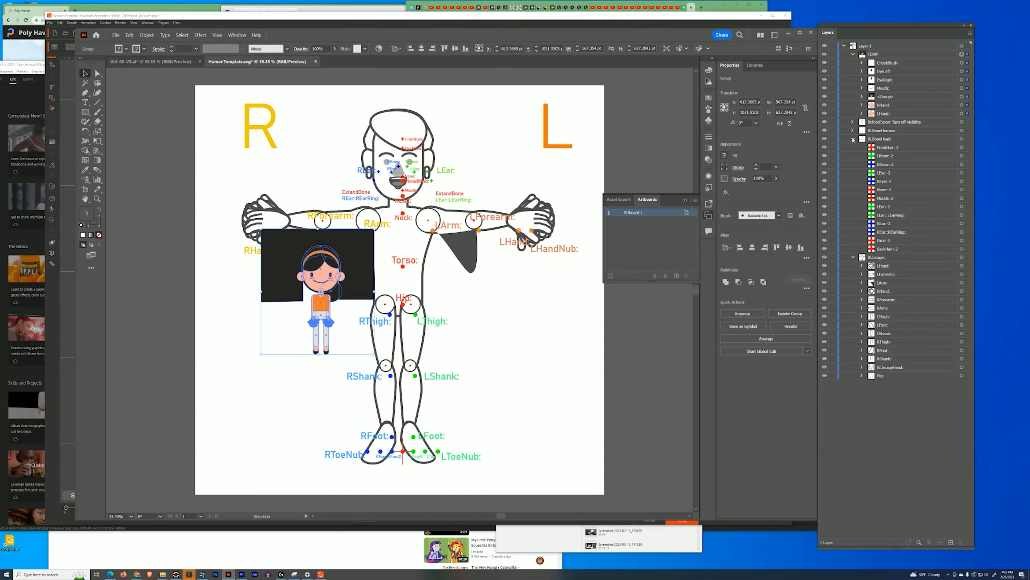
{"action": "left_click", "coordinate": [853, 139]}
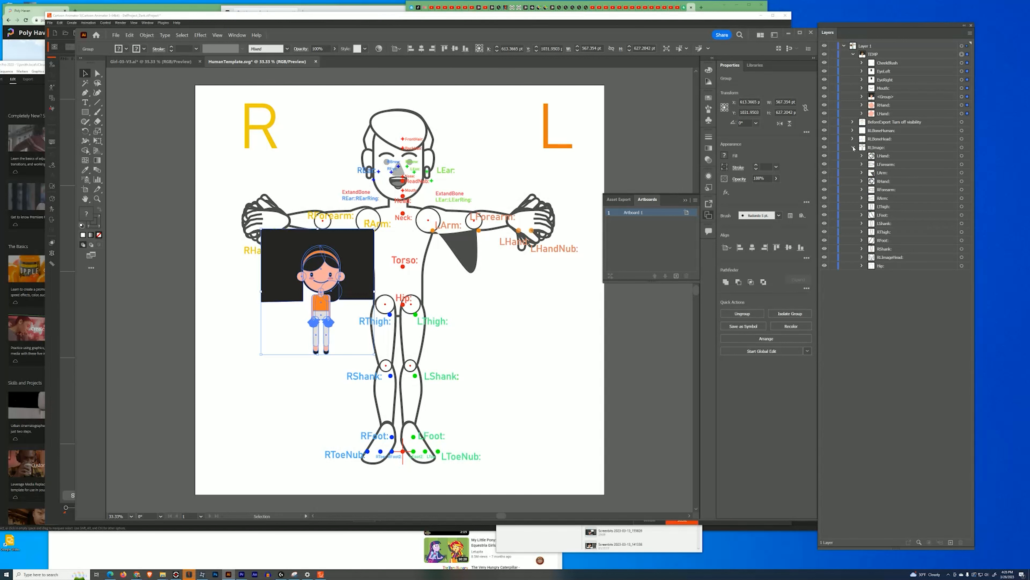
{"action": "left_click", "coordinate": [853, 148]}
Switch to Cartoon Animator, open the template character in Composer mode despite the lost sync connection, and select its head
{"action": "left_click", "coordinate": [321, 574]}
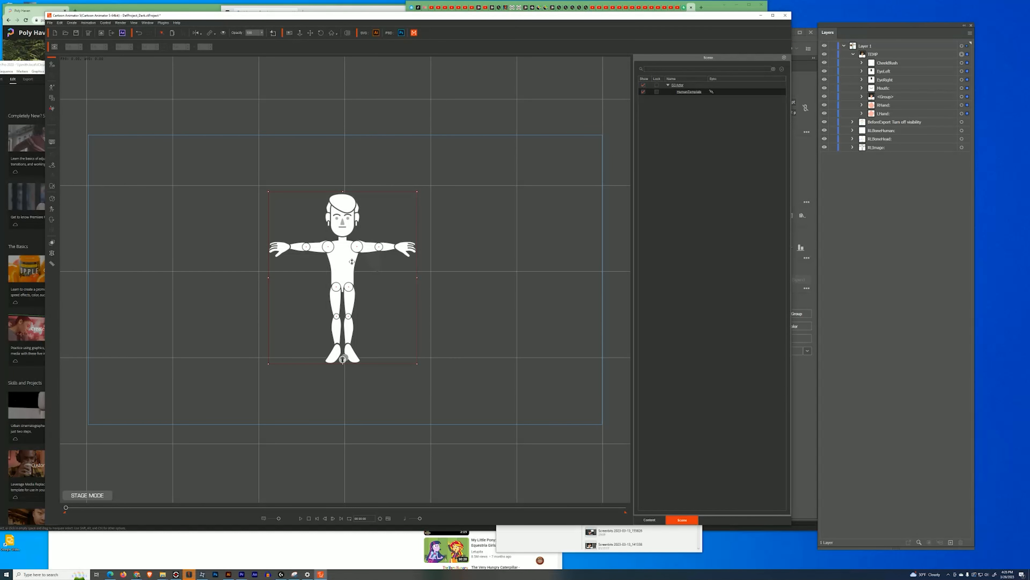
{"action": "left_click", "coordinate": [53, 65]}
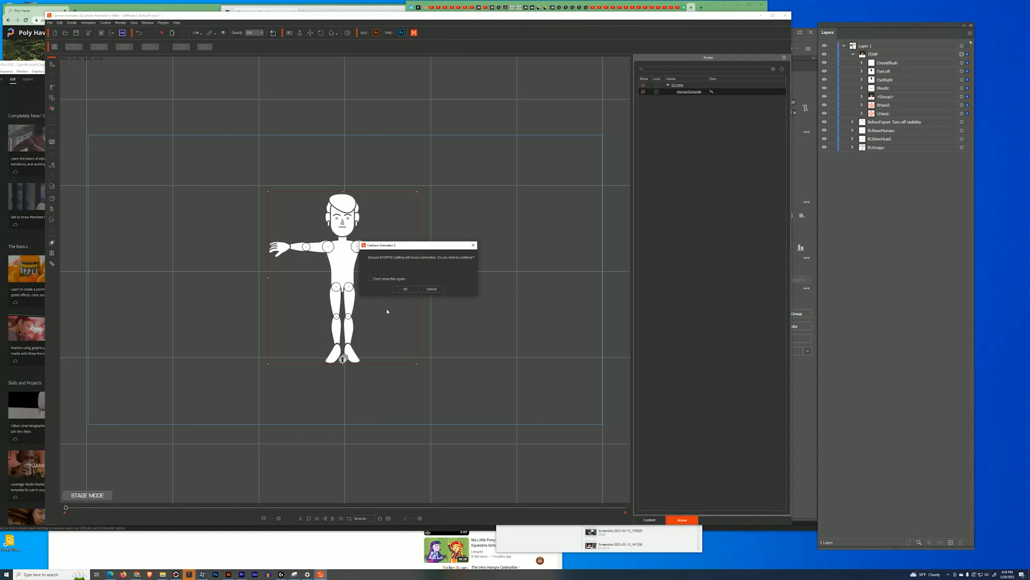
{"action": "left_click", "coordinate": [405, 288]}
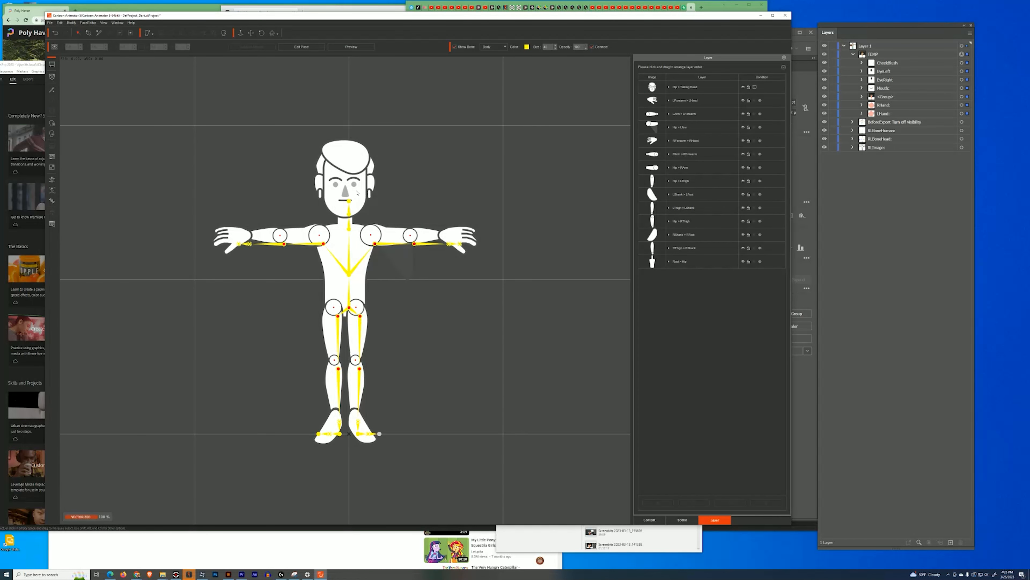
{"action": "left_click", "coordinate": [358, 193]}
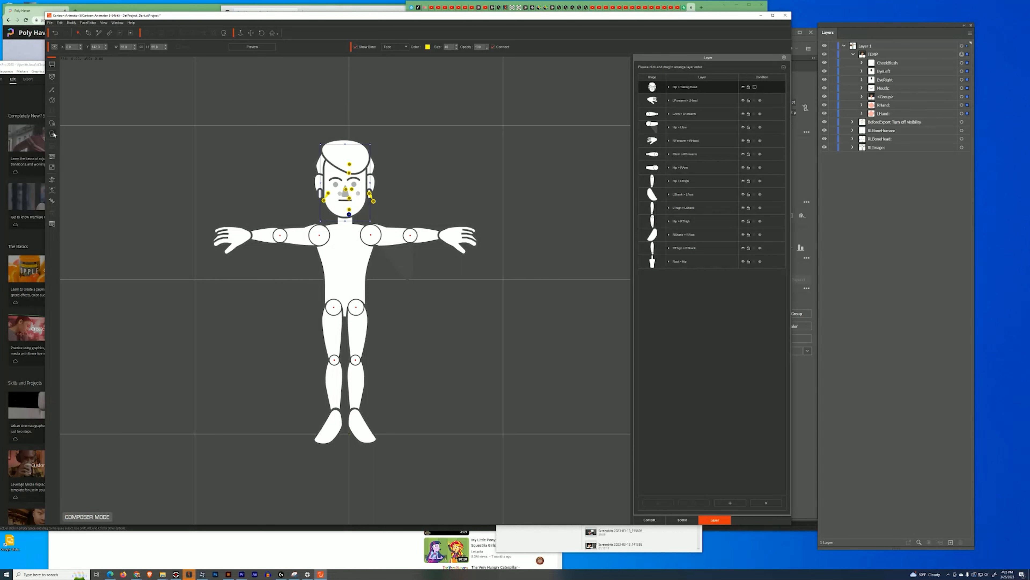
Open the Face sprites in the Sprite Editor, browse the Backup (E:) drive for a replacement image, and cancel the import
{"action": "left_click", "coordinate": [53, 101]}
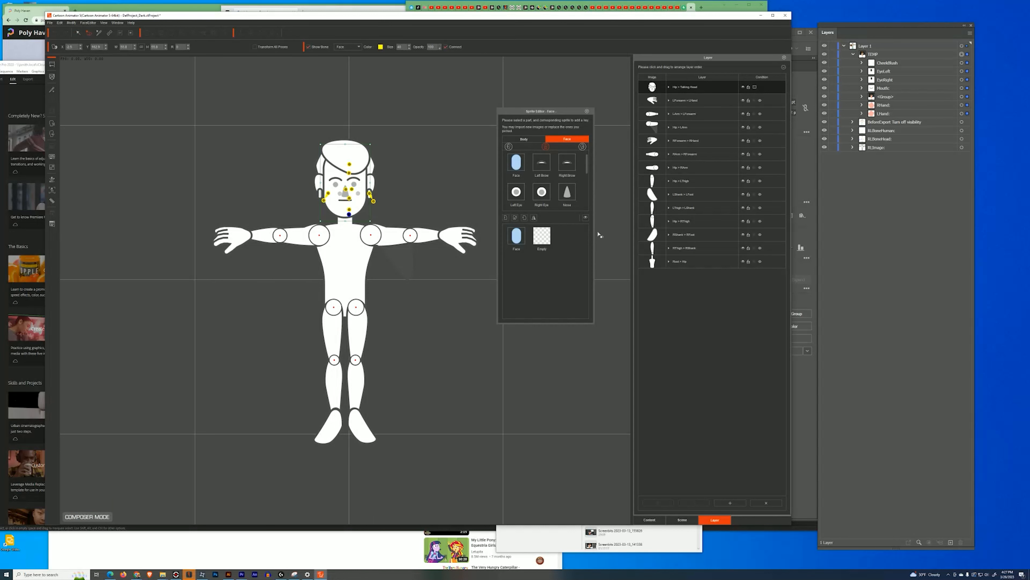
{"action": "left_click", "coordinate": [515, 217]}
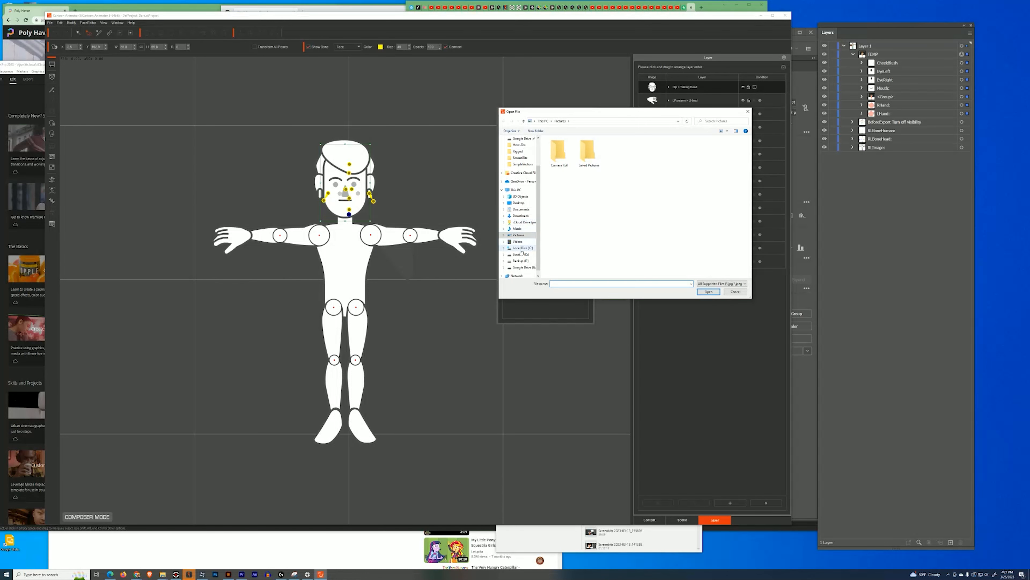
{"action": "left_click", "coordinate": [525, 260]}
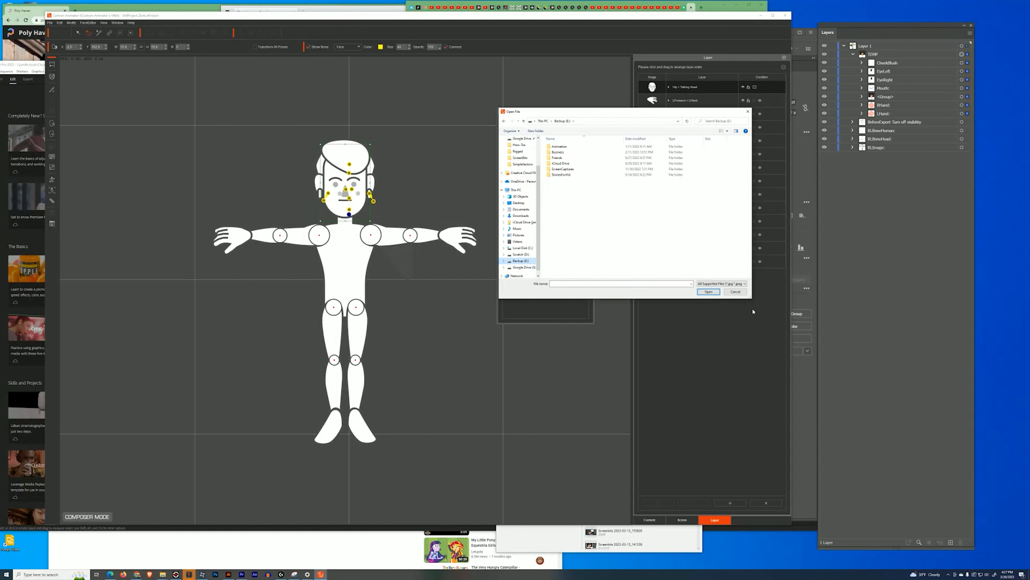
{"action": "left_click", "coordinate": [735, 291]}
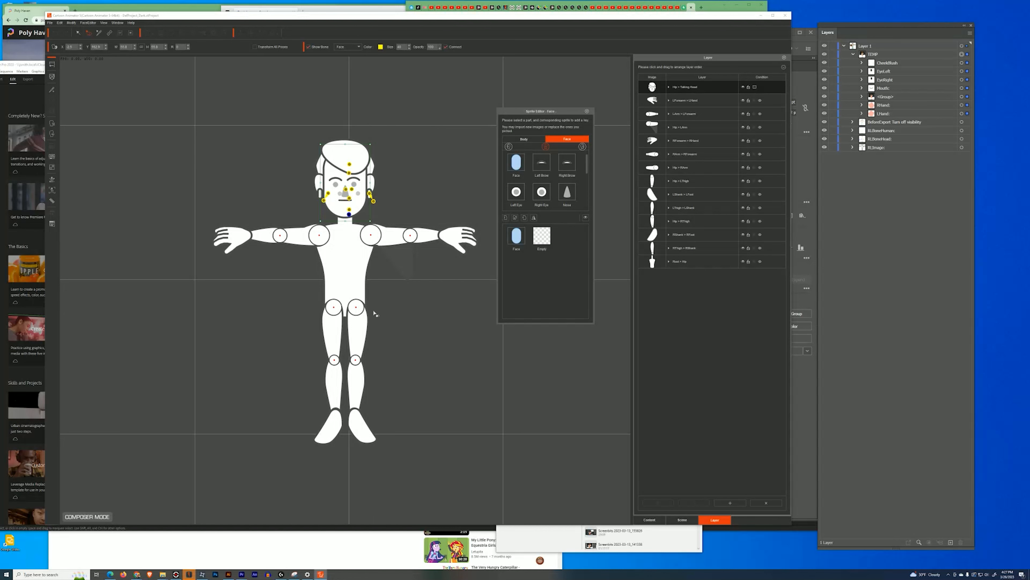
{"action": "left_click", "coordinate": [587, 111]}
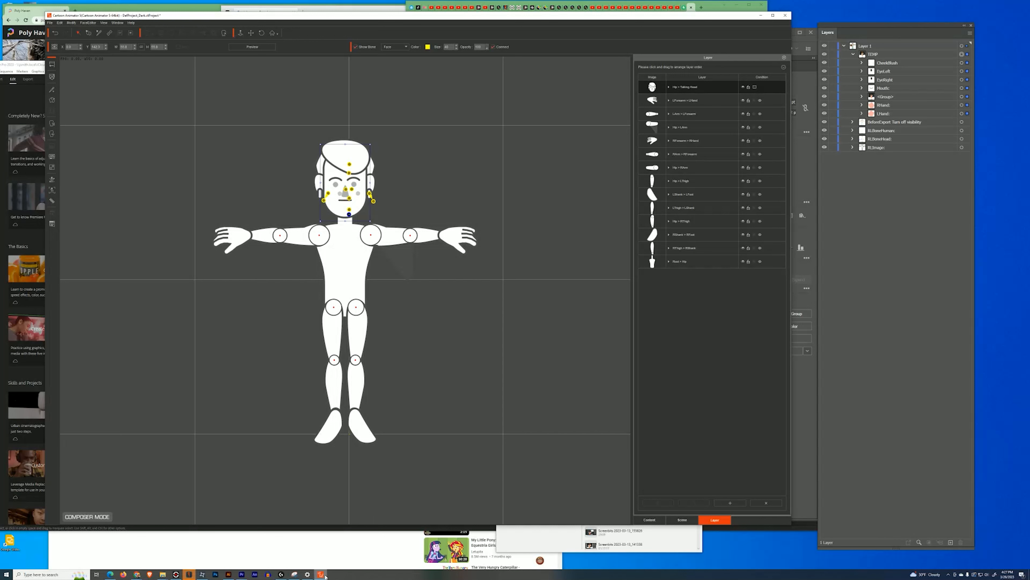
{"action": "mouse_move", "coordinate": [326, 576]}
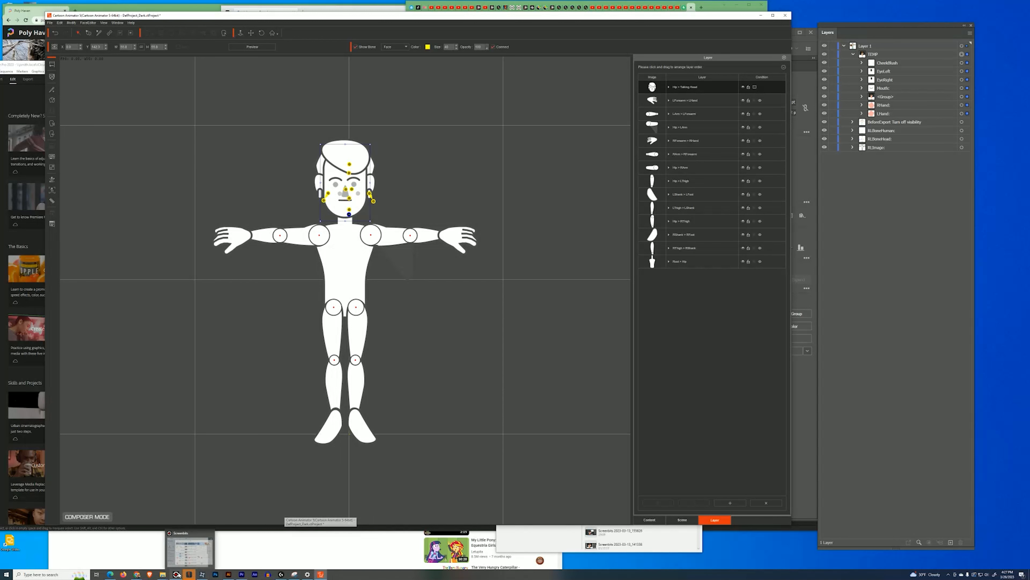
{"action": "left_click", "coordinate": [178, 576]}
{"action": "right_click", "coordinate": [177, 576]}
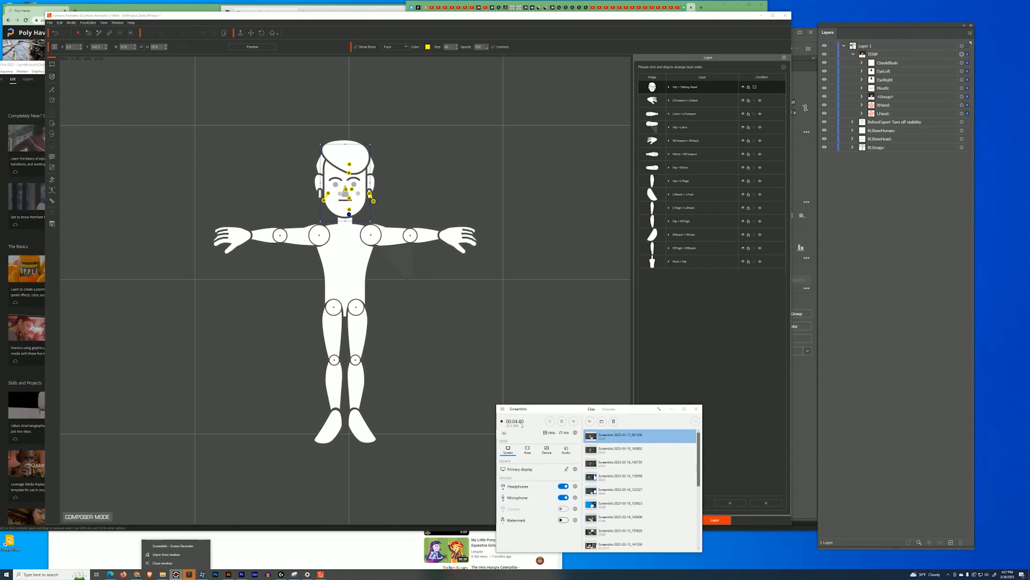
{"action": "left_click", "coordinate": [544, 411]}
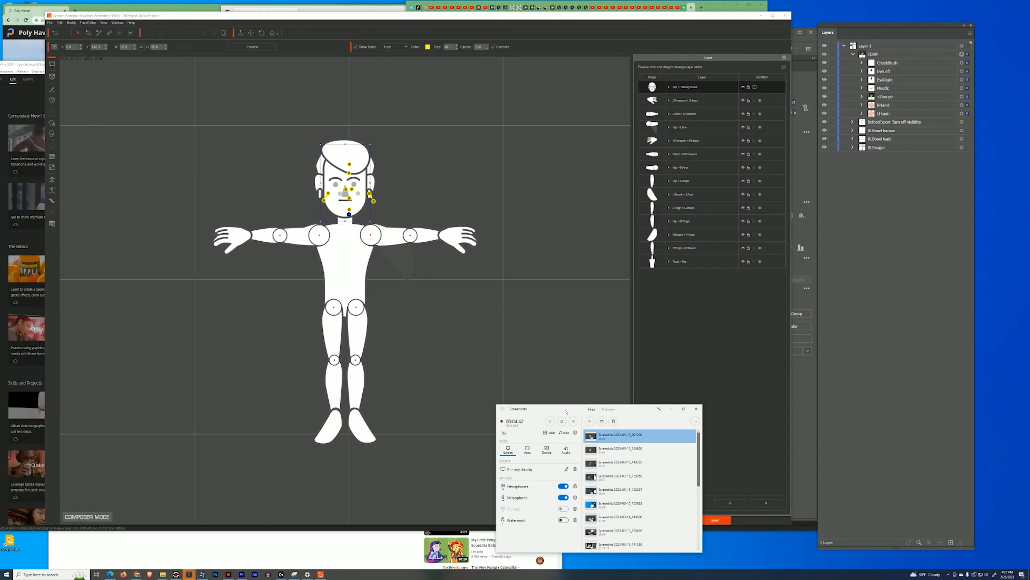
Return to Illustrator, clear the selection, and close HumanTemplate.svg so that Girl-03-V3.ai is the active document
{"action": "key", "text": "alt+Tab"}
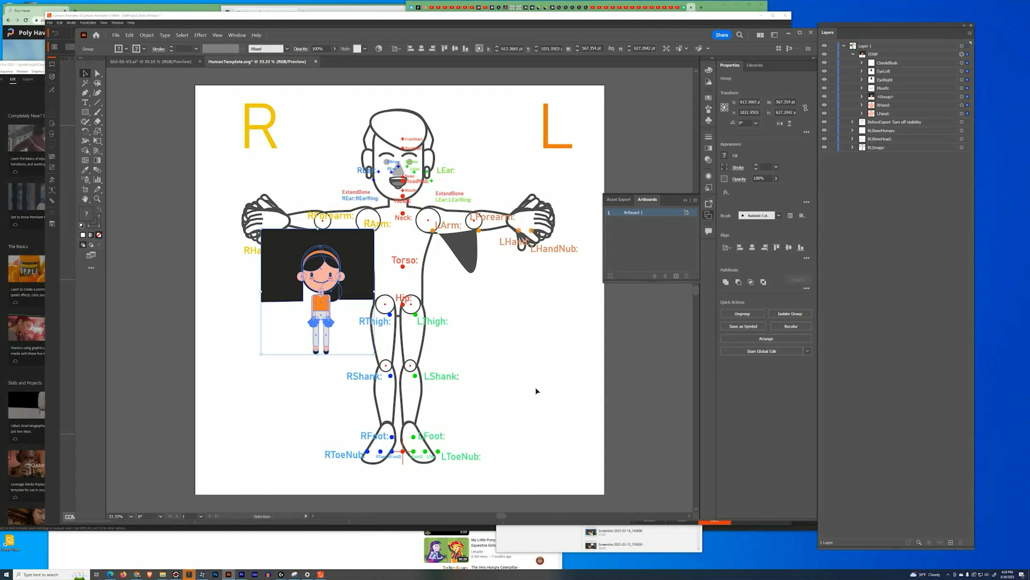
{"action": "left_click", "coordinate": [547, 340]}
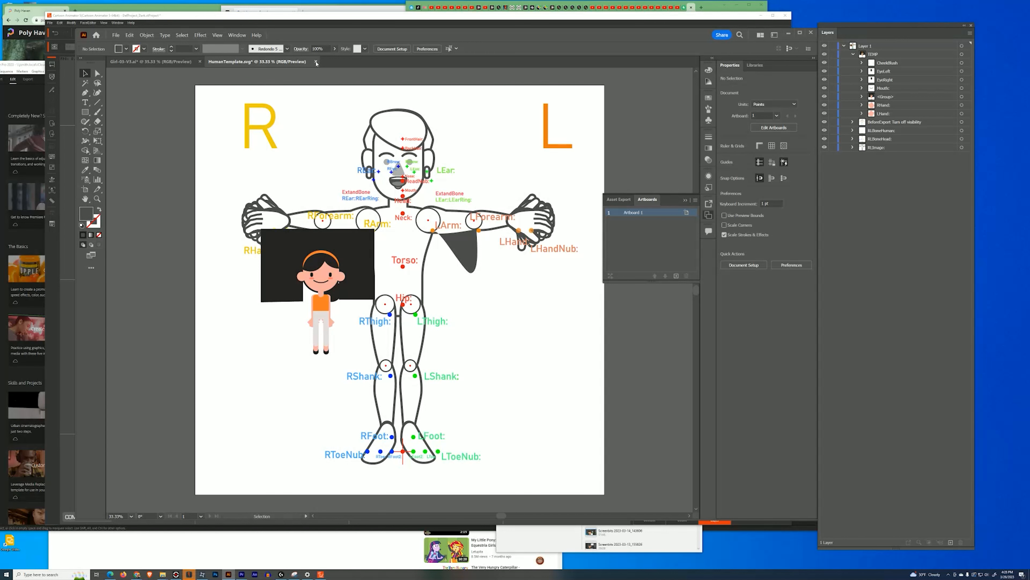
{"action": "left_click", "coordinate": [316, 62]}
{"action": "left_click", "coordinate": [488, 286]}
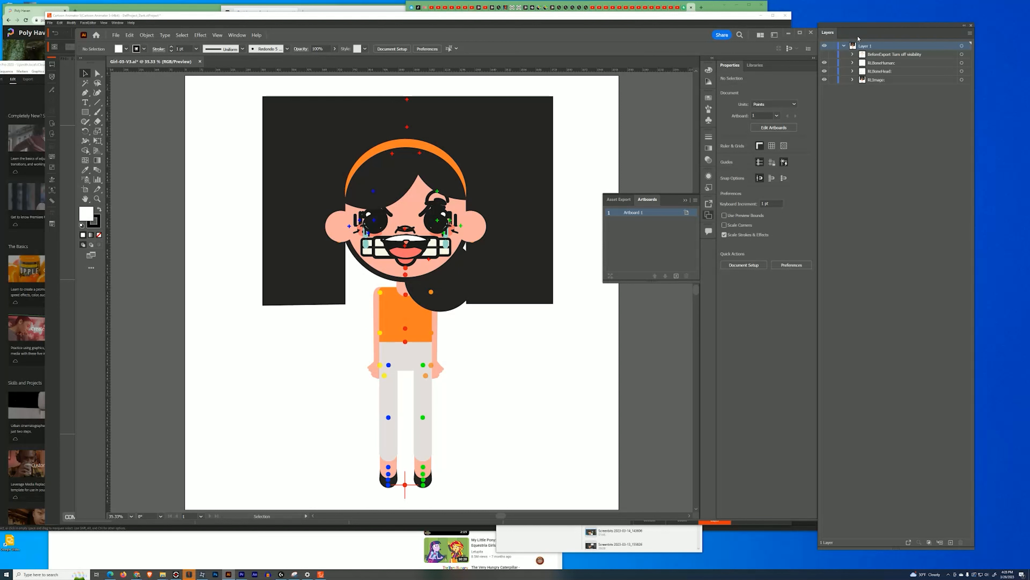
Move the floating Layers panel onto the canvas over the Girl-03-V3.ai artwork
{"action": "left_click_drag", "start_coordinate": [859, 37], "coordinate": [378, 43]}
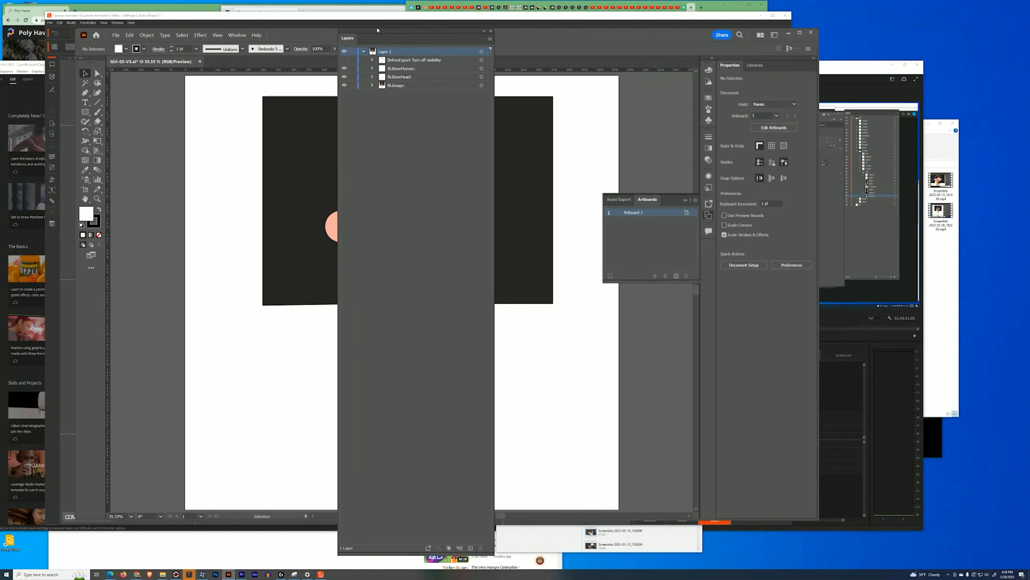
{"action": "left_click", "coordinate": [392, 29]}
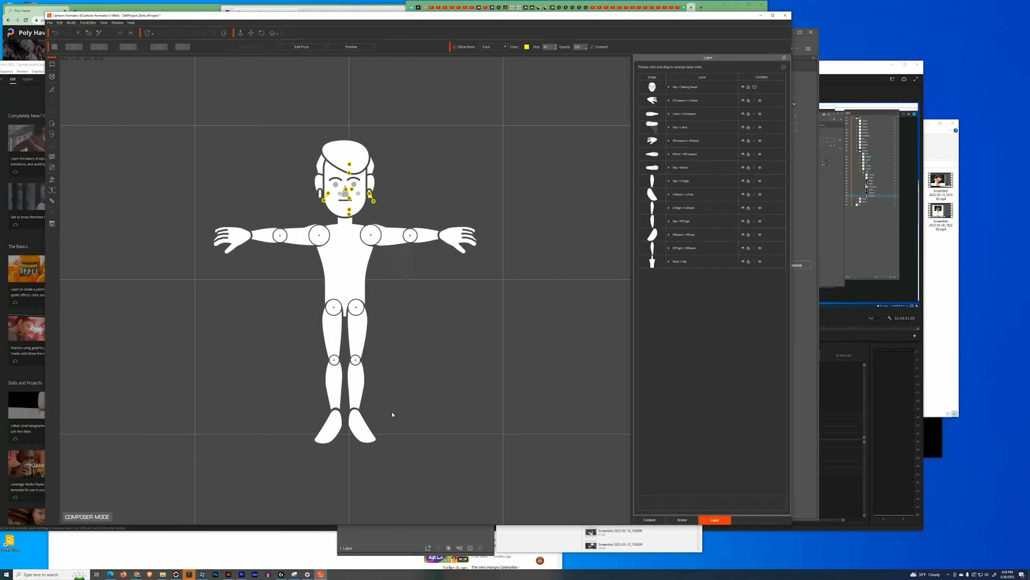
{"action": "left_click", "coordinate": [390, 536]}
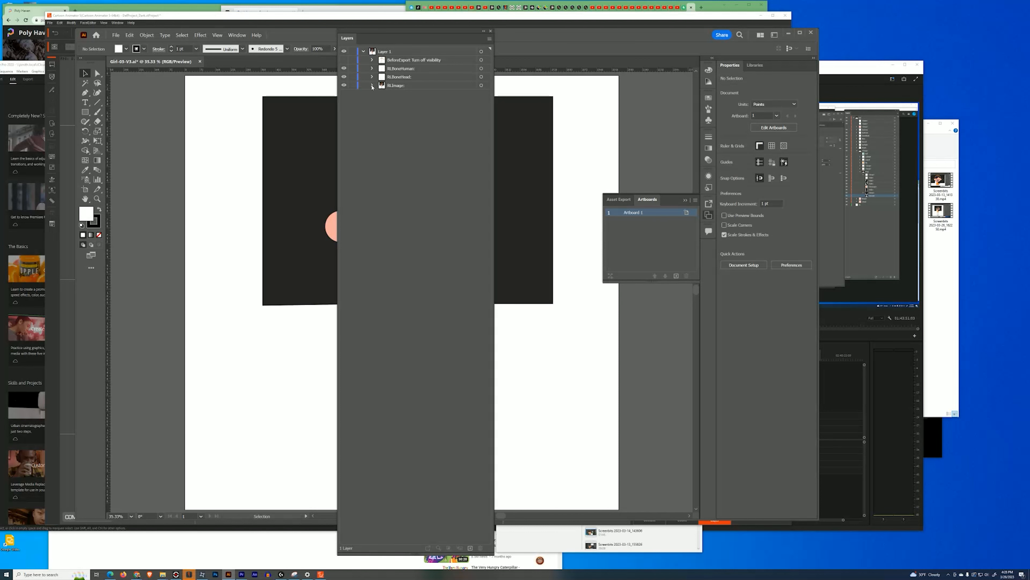
Examine the layers inside RLImage, RLBoneHead and RLBoneHuman of the finished girl, leaving only RLBoneHuman expanded
{"action": "left_click", "coordinate": [372, 86]}
{"action": "left_click", "coordinate": [372, 77]}
{"action": "left_click", "coordinate": [371, 69]}
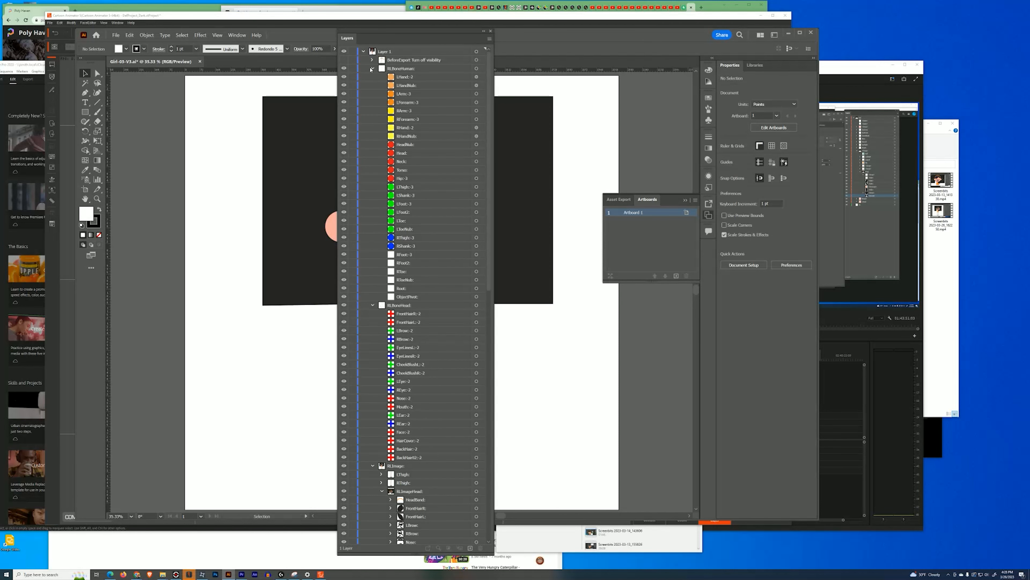
{"action": "left_click", "coordinate": [372, 68]}
{"action": "left_click", "coordinate": [372, 77]}
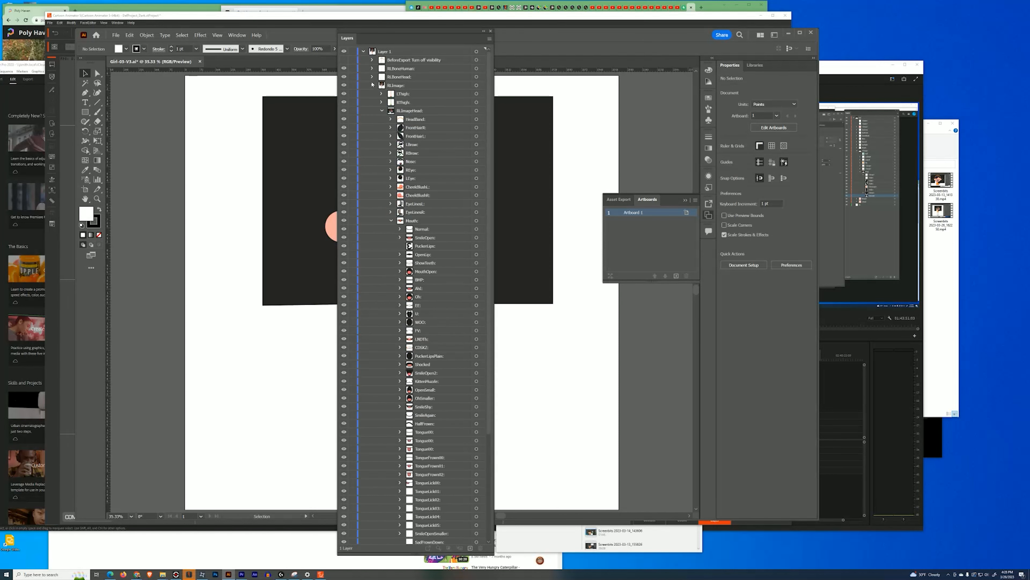
{"action": "left_click", "coordinate": [372, 85]}
{"action": "left_click", "coordinate": [372, 69]}
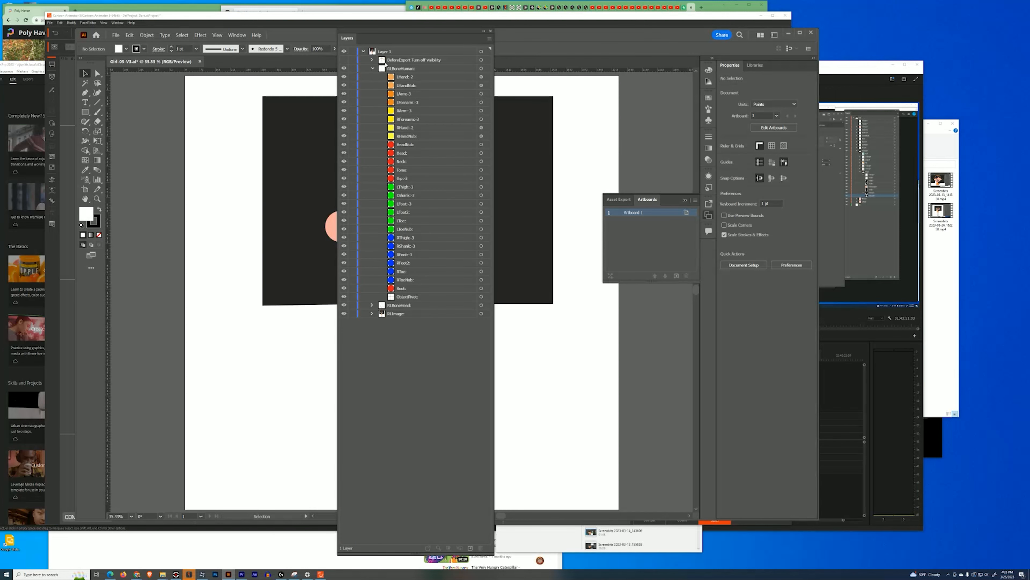
Move the Layers panel beside the girl so the artwork is uncovered, keeping the RLBoneHuman group expanded
{"action": "left_click_drag", "start_coordinate": [417, 37], "coordinate": [638, 43]}
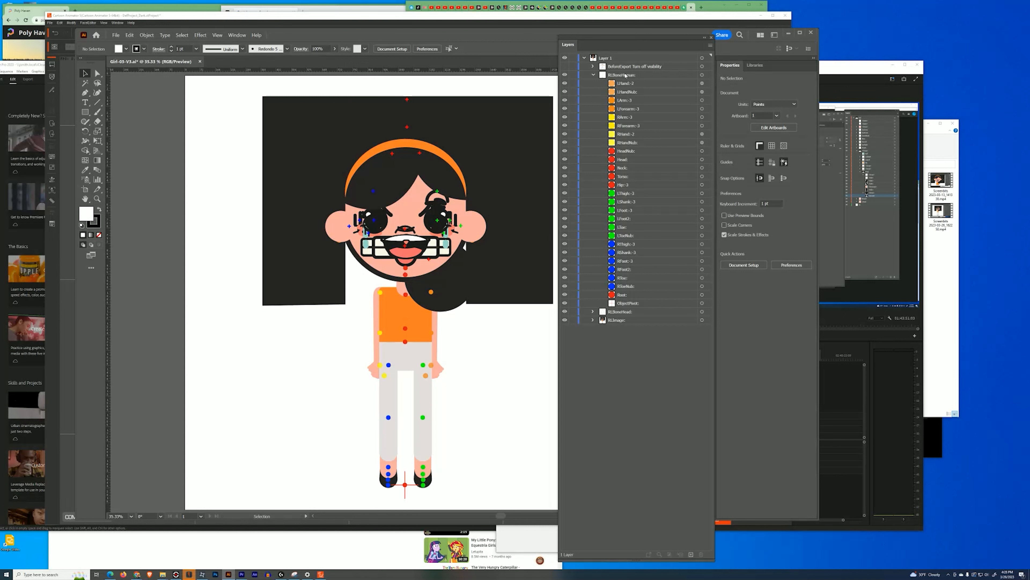
{"action": "left_click", "coordinate": [593, 75]}
{"action": "left_click", "coordinate": [593, 75]}
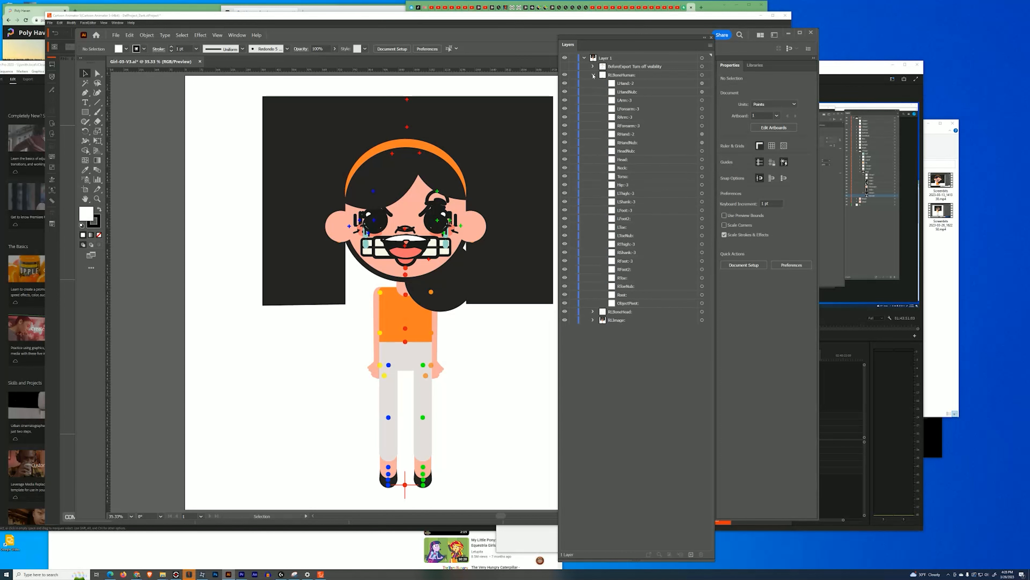
Locate the LHand, ObjectPivot and Root markers on the girl by selecting each one in RLBoneHuman
{"action": "left_click", "coordinate": [707, 84]}
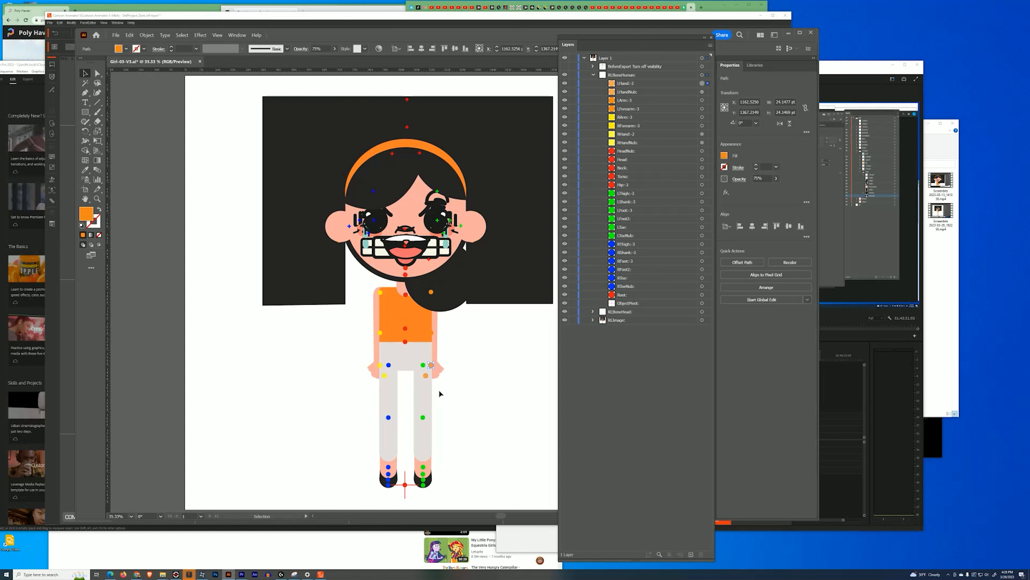
{"action": "left_click", "coordinate": [703, 304]}
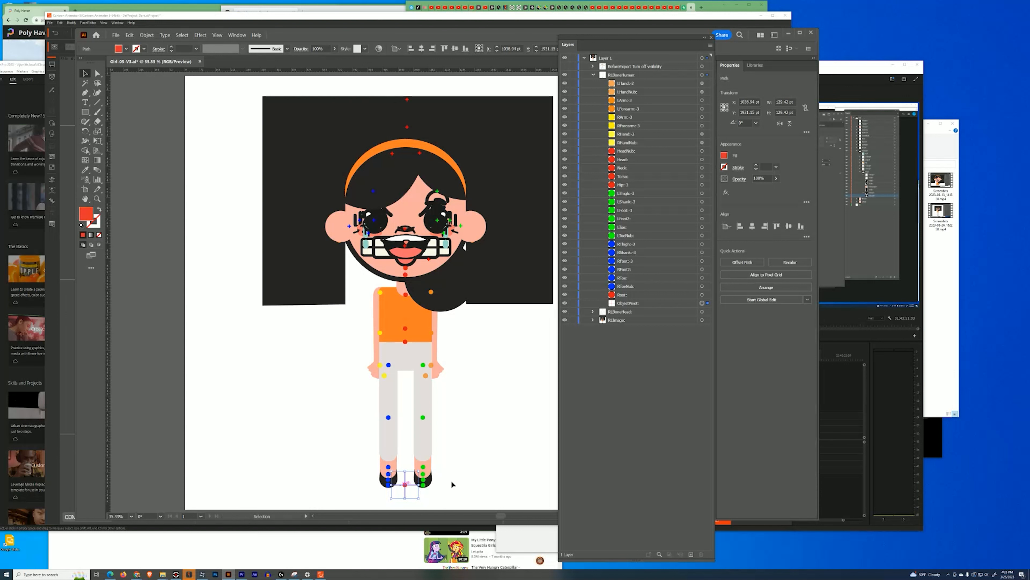
{"action": "left_click", "coordinate": [705, 296]}
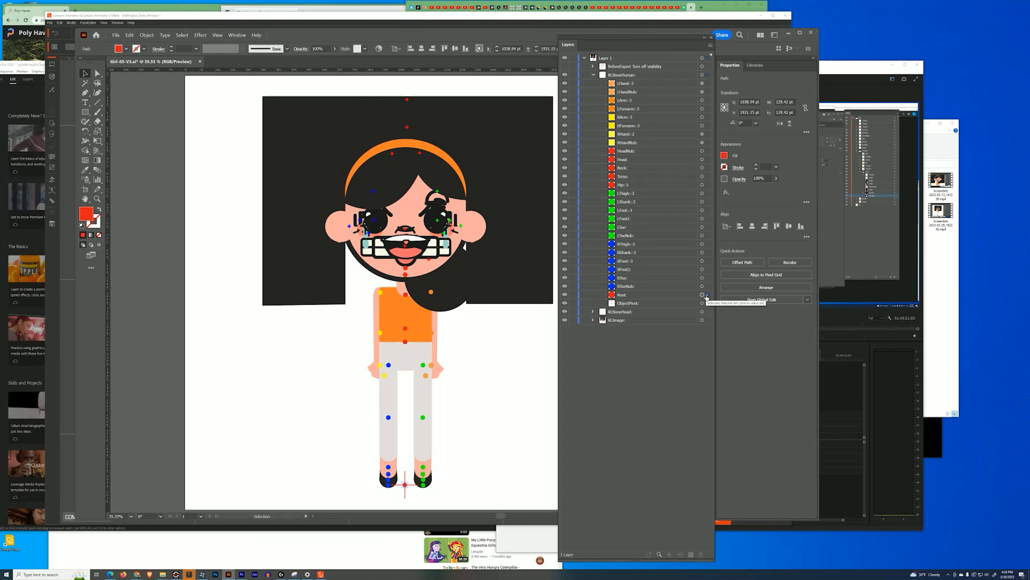
Locate the right leg markers from RToeNub up to RThigh, plus LToeNub and LToe, by selecting each on the artwork
{"action": "left_click", "coordinate": [706, 286]}
{"action": "left_click", "coordinate": [707, 286]}
{"action": "left_click", "coordinate": [707, 277]}
{"action": "left_click", "coordinate": [708, 269]}
{"action": "left_click", "coordinate": [707, 260]}
{"action": "left_click", "coordinate": [708, 252]}
{"action": "left_click", "coordinate": [708, 244]}
{"action": "left_click", "coordinate": [707, 269]}
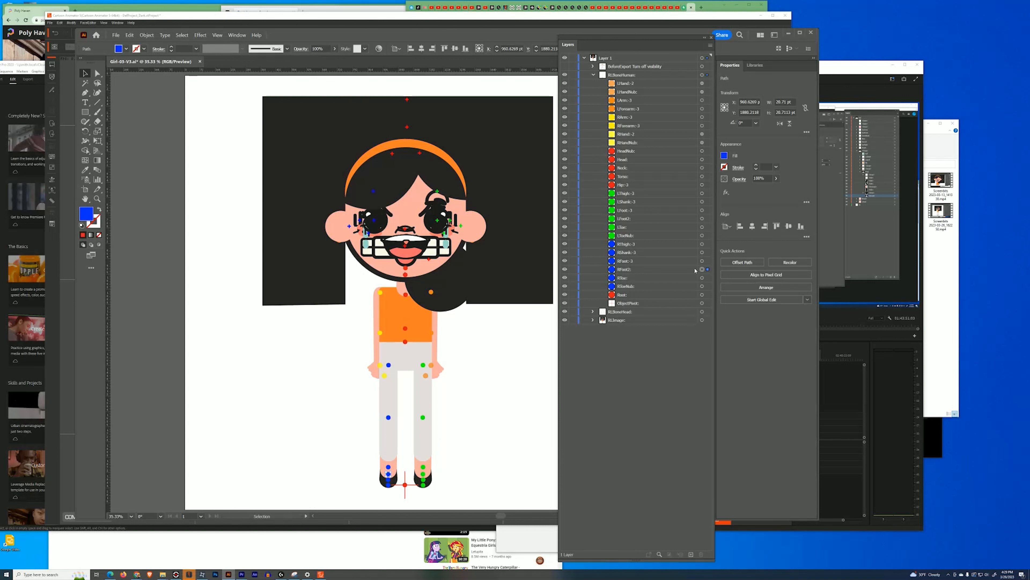
{"action": "left_click", "coordinate": [705, 235]}
{"action": "left_click", "coordinate": [706, 227]}
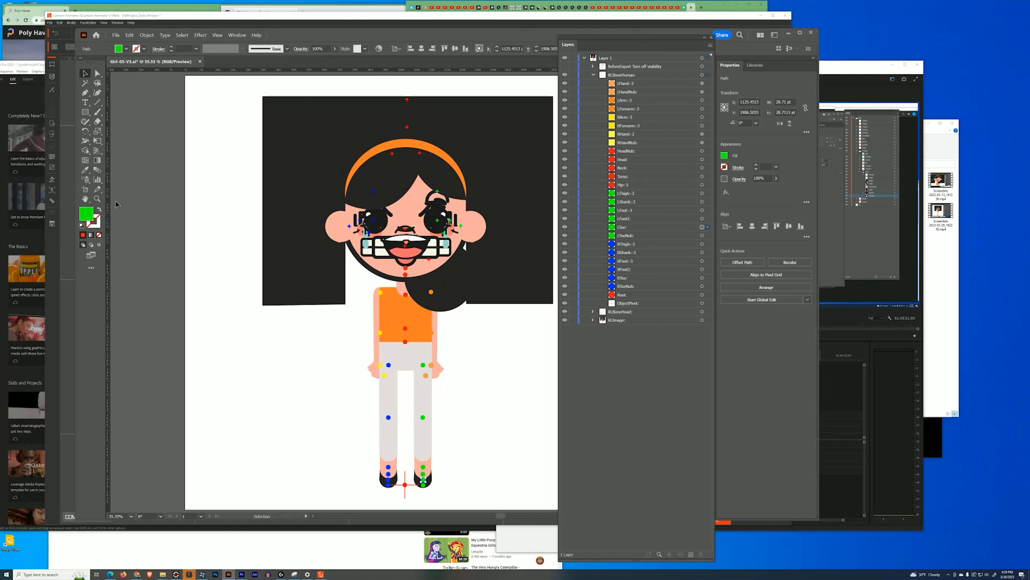
Draw a green ellipse of about 92 × 85 pt over the LThigh marker for comparison, and delete it
{"action": "left_click_drag", "start_coordinate": [86, 116], "coordinate": [122, 130]}
{"action": "mouse_move", "coordinate": [417, 357]}
{"action": "left_mouse_down"}
{"action": "mouse_move", "coordinate": [436, 374]}
{"action": "mouse_move", "coordinate": [427, 370]}
{"action": "left_mouse_up"}
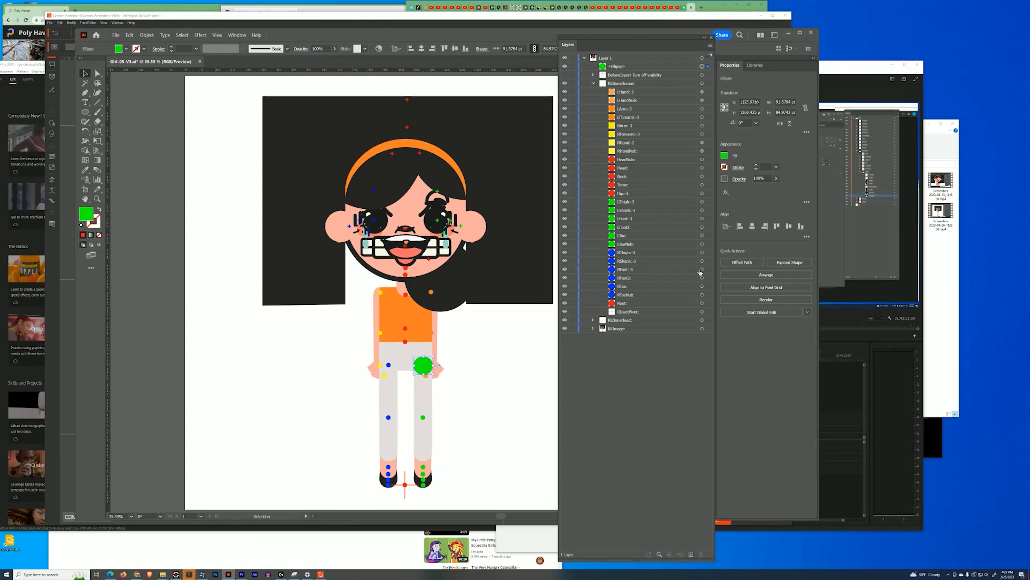
{"action": "left_click", "coordinate": [702, 202]}
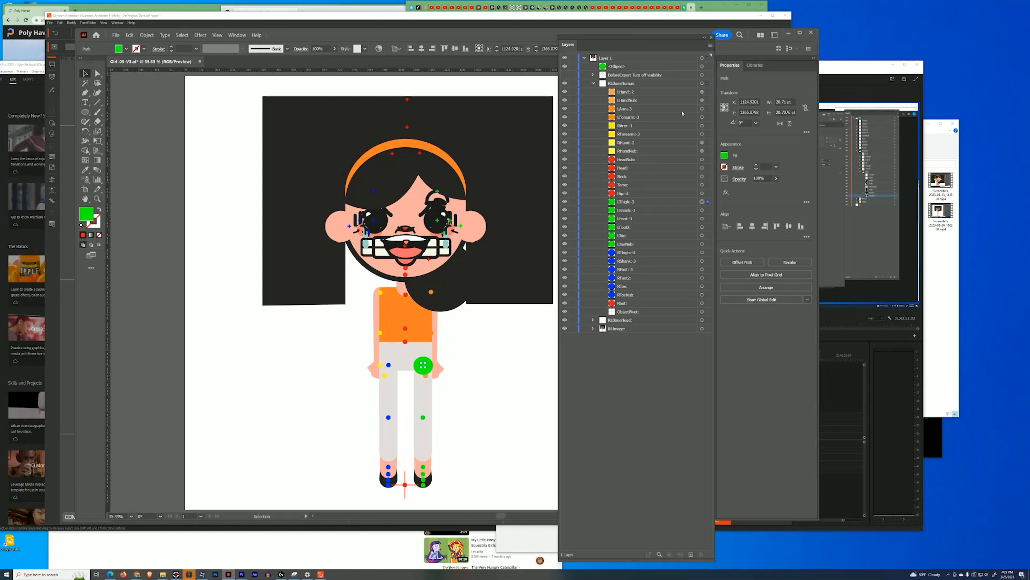
{"action": "left_click", "coordinate": [707, 67]}
{"action": "key", "text": "Delete"}
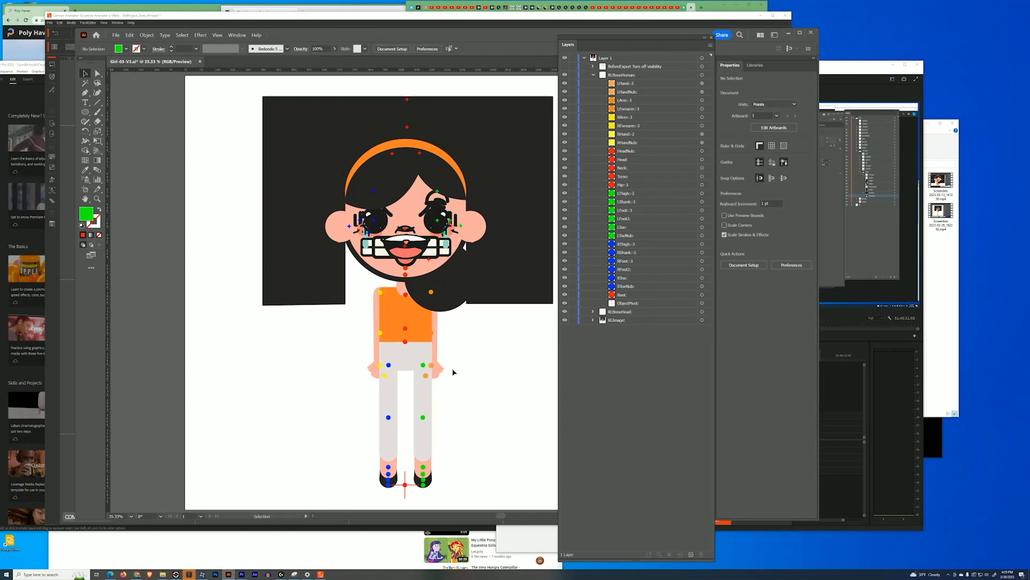
Select the yellow RArm marker on the girl's shoulder with the Direct Selection tool and inspect it up close
{"action": "left_click", "coordinate": [381, 293]}
{"action": "left_click", "coordinate": [485, 333]}
{"action": "key", "text": "a"}
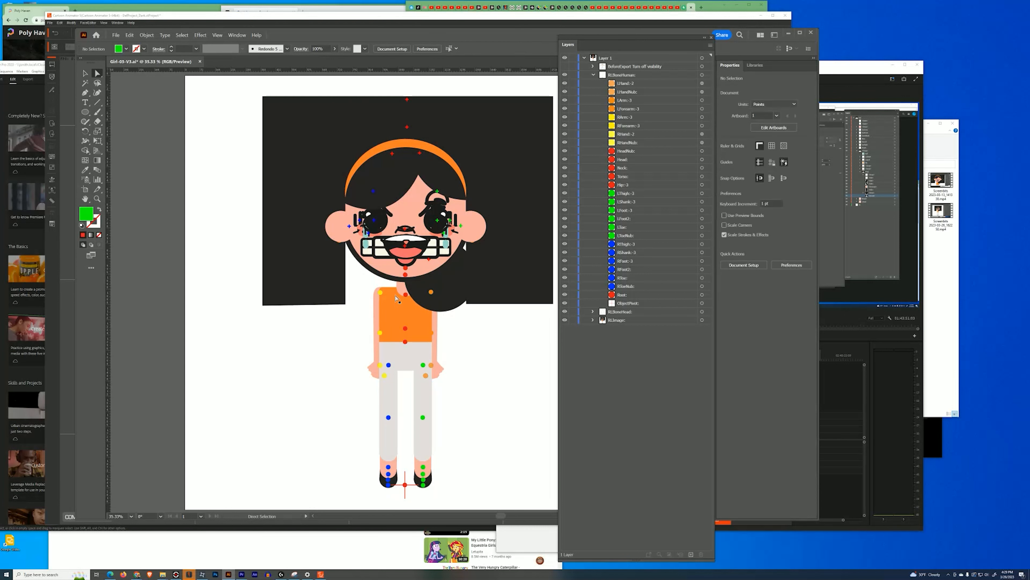
{"action": "left_click", "coordinate": [381, 294]}
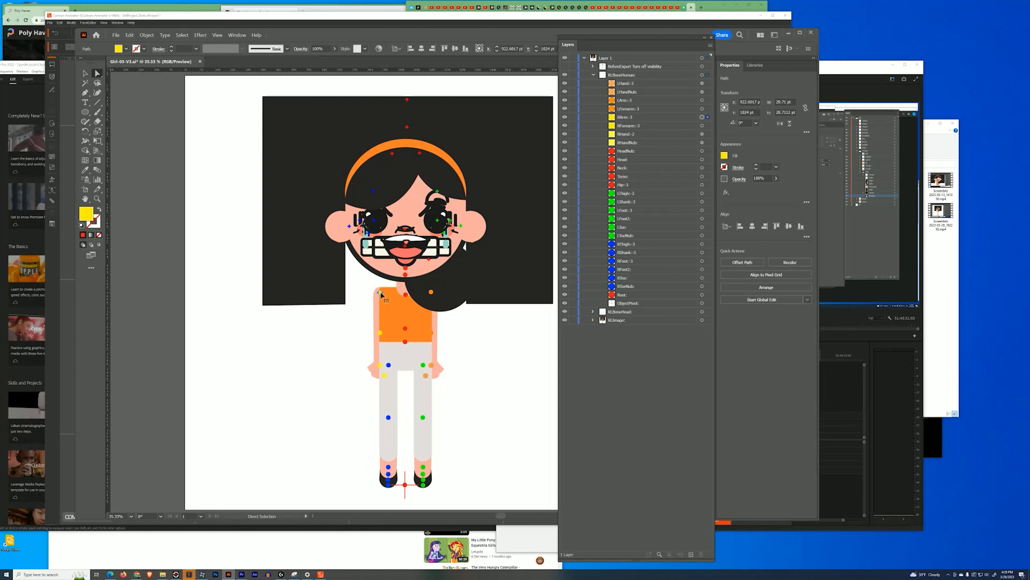
{"action": "scroll", "coordinate": [380, 291], "scroll_direction": "up", "scroll_amount": 3}
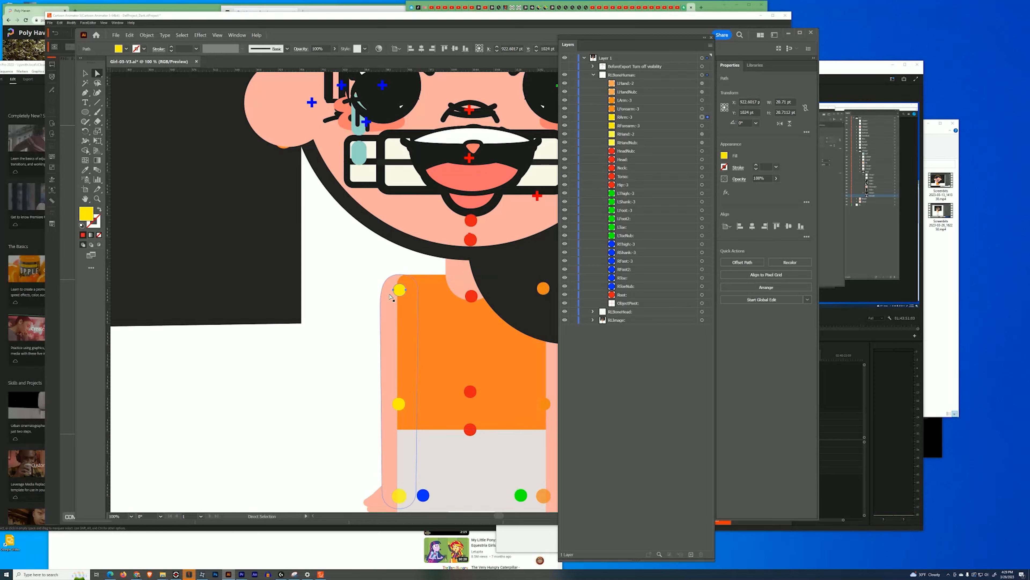
Locate the Neck, Head and HeadNub markers by selecting each one on the girl
{"action": "key", "text": "space"}
{"action": "left_click_drag", "start_coordinate": [455, 344], "coordinate": [349, 216]}
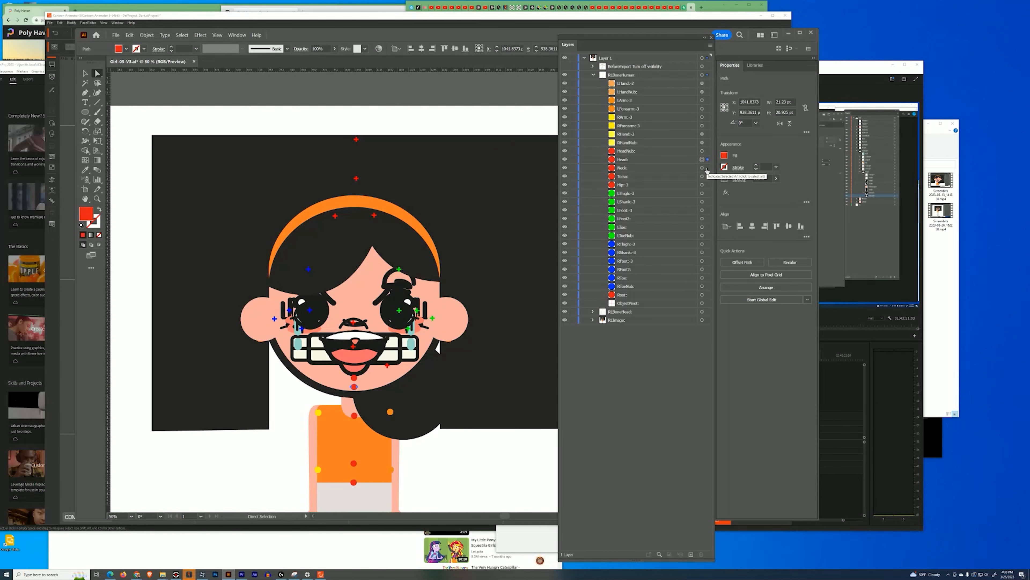
{"action": "left_click", "coordinate": [702, 167]}
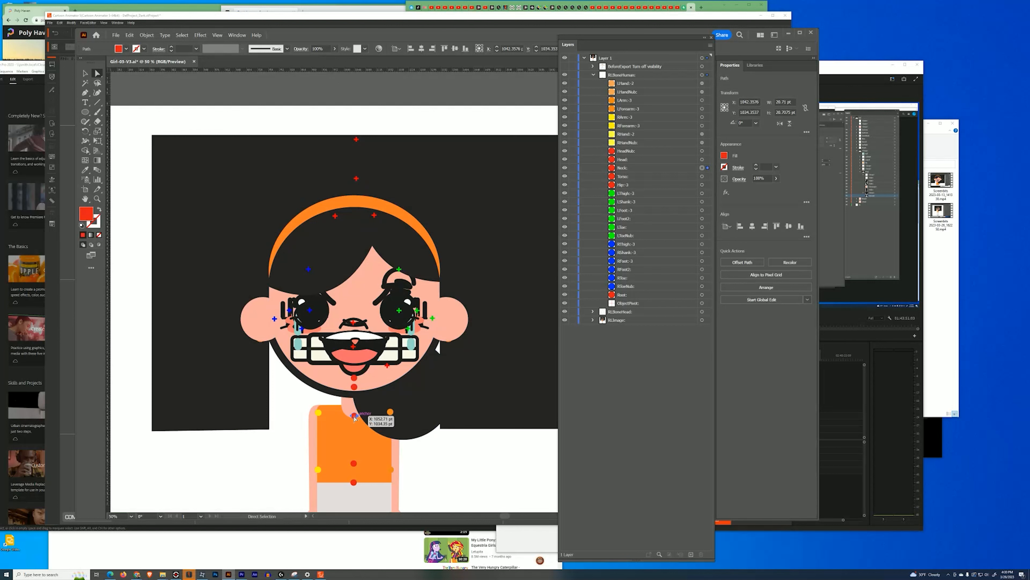
{"action": "left_click", "coordinate": [354, 387]}
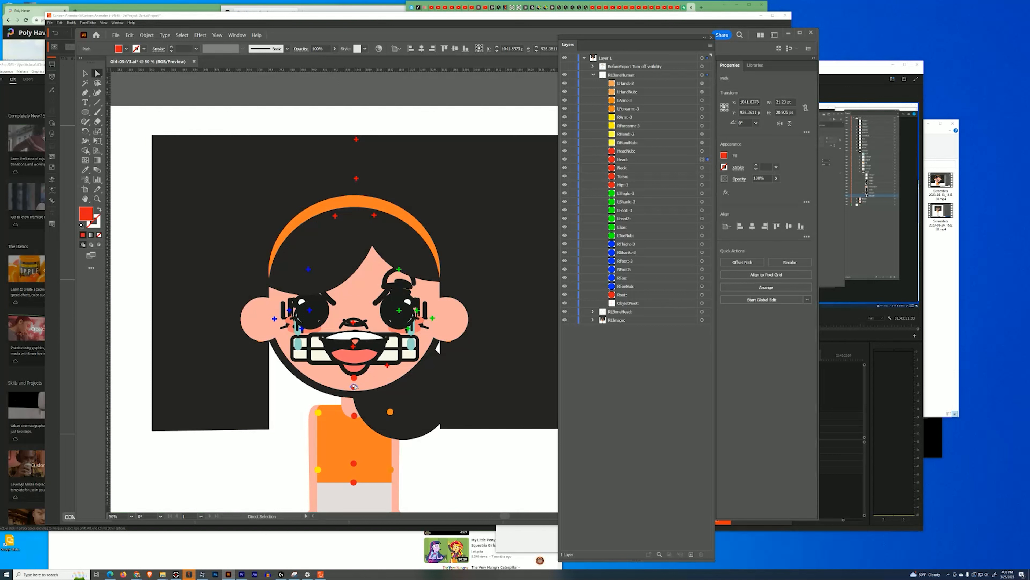
{"action": "left_click", "coordinate": [355, 378]}
Try the HeadNub marker straight up at the top of the headband, return it below the mouth, and select the neck shape
{"action": "left_click_drag", "start_coordinate": [355, 379], "coordinate": [367, 194]}
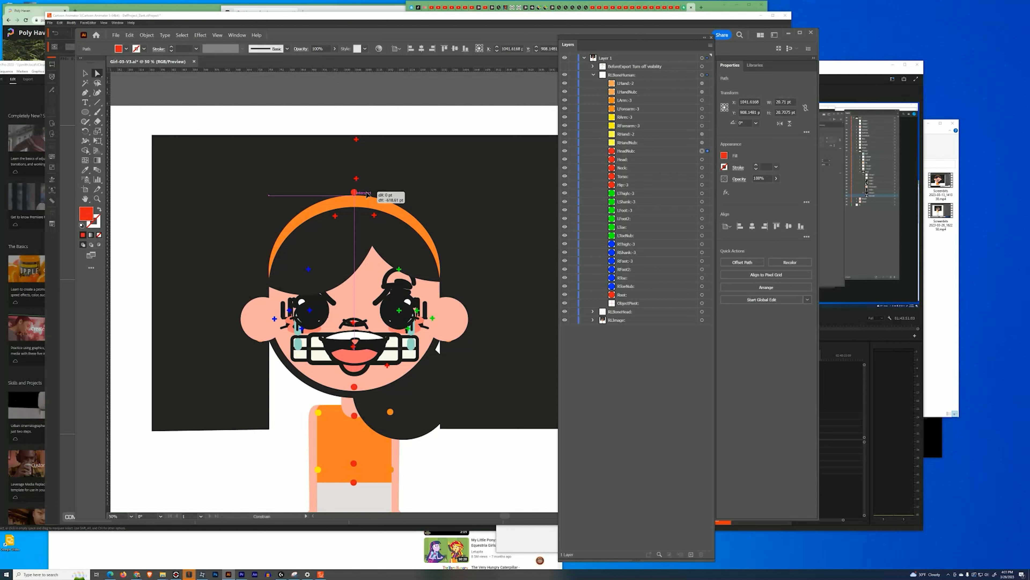
{"action": "left_click_drag", "start_coordinate": [367, 195], "coordinate": [355, 378]}
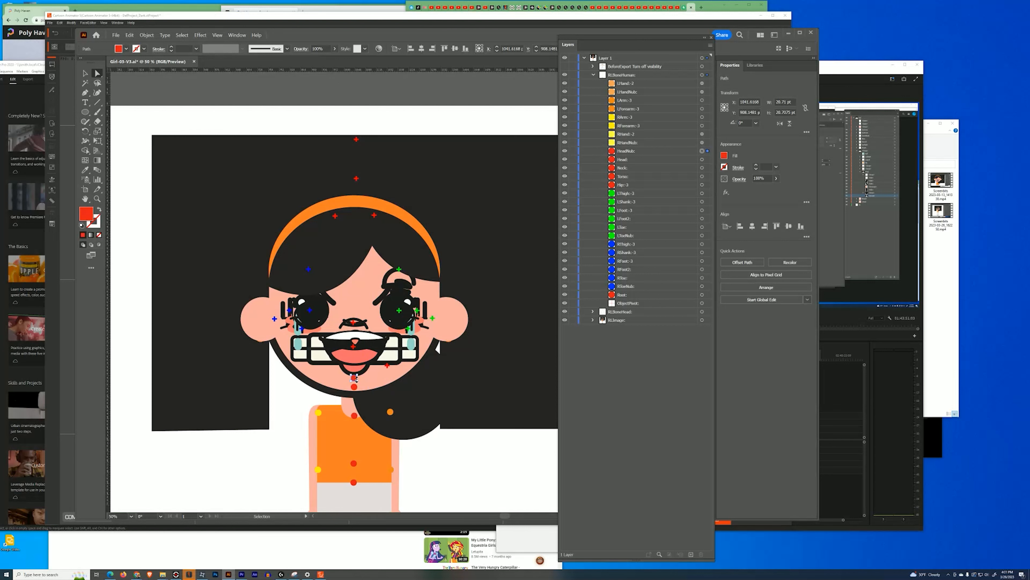
{"action": "left_click", "coordinate": [351, 404]}
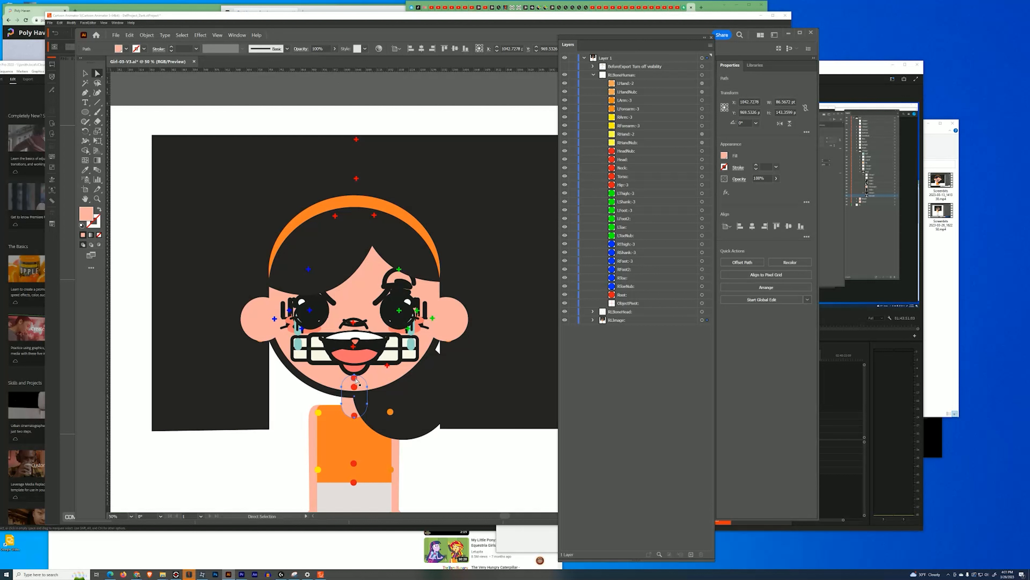
Collapse RLBoneHuman, expand the facial bone group, and locate its second back-hair marker and both cheek-blush markers on the face
{"action": "left_click", "coordinate": [593, 75]}
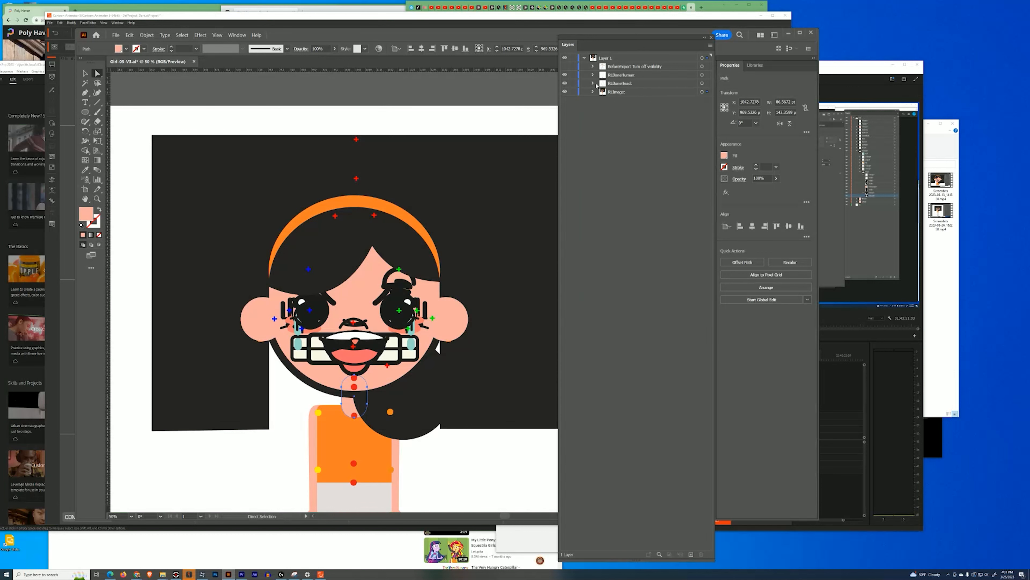
{"action": "left_click", "coordinate": [592, 83]}
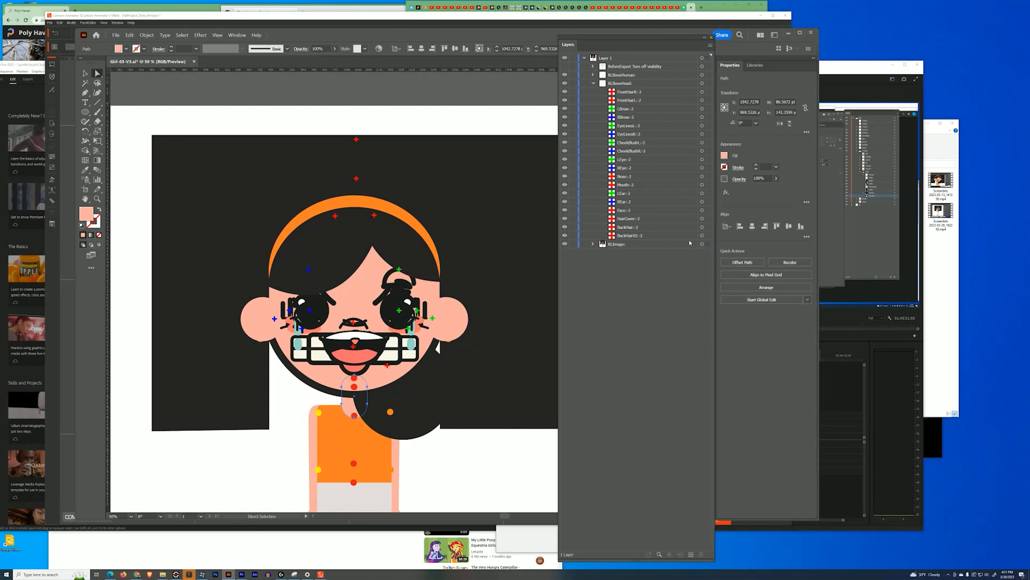
{"action": "left_click", "coordinate": [707, 235]}
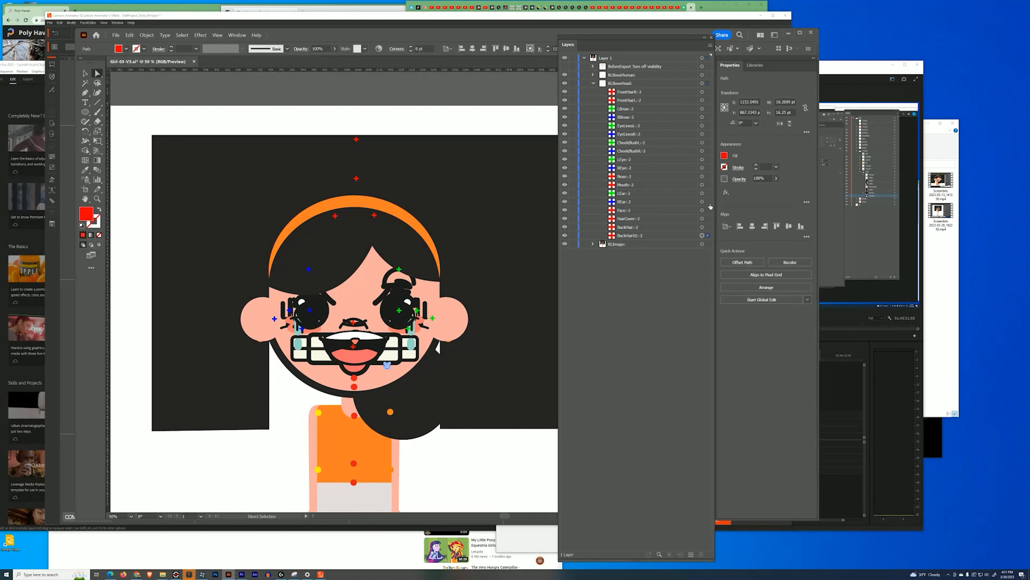
{"action": "left_click", "coordinate": [707, 150]}
{"action": "left_click", "coordinate": [706, 142]}
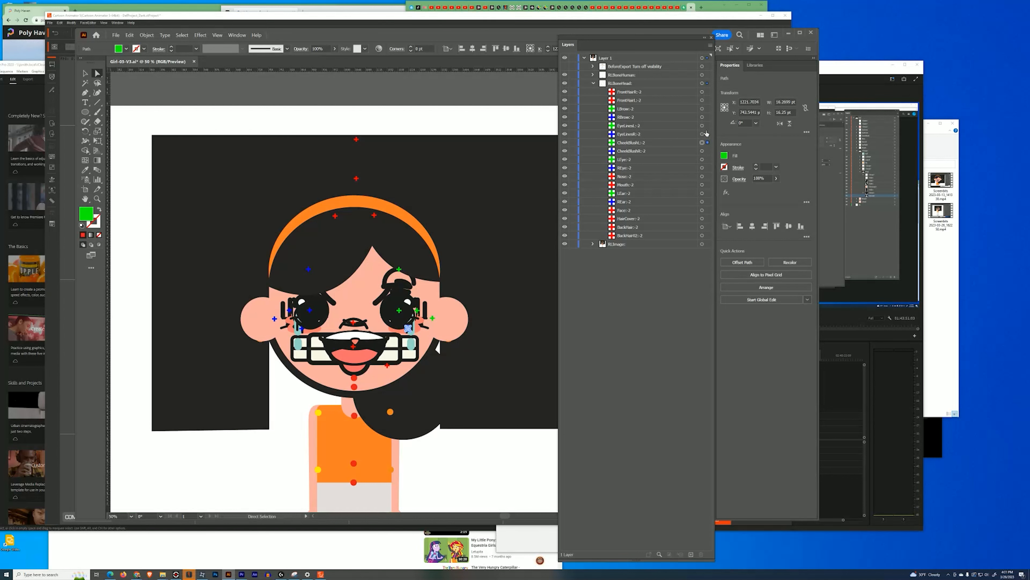
Locate the right and left eye-line, brow and front-hair markers by selecting each in the facial bone group
{"action": "left_click", "coordinate": [707, 134]}
{"action": "left_click", "coordinate": [707, 125]}
{"action": "left_click", "coordinate": [708, 134]}
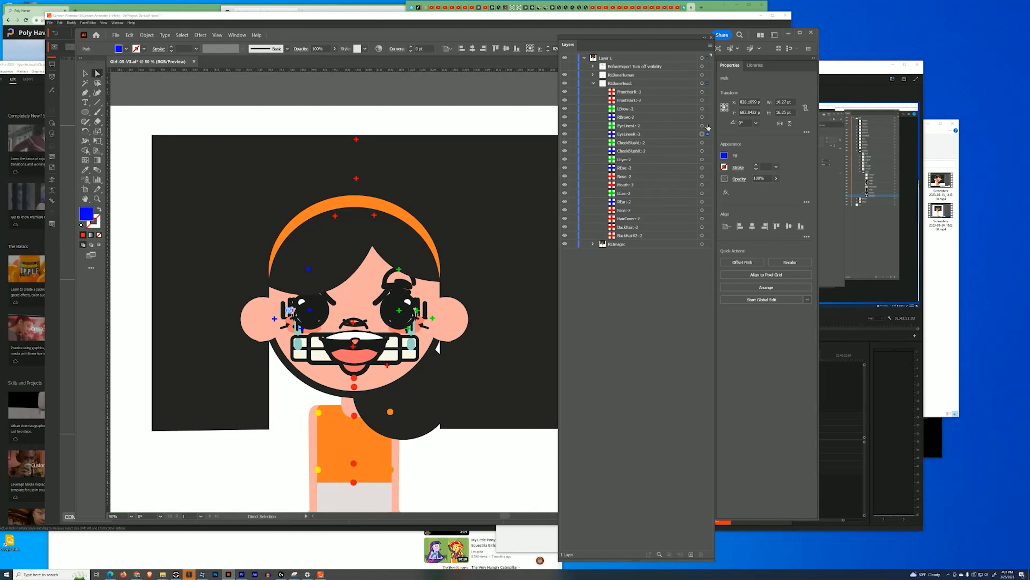
{"action": "left_click", "coordinate": [708, 125]}
{"action": "left_click", "coordinate": [707, 117]}
{"action": "left_click", "coordinate": [707, 108]}
{"action": "left_click", "coordinate": [706, 100]}
{"action": "left_click", "coordinate": [707, 92]}
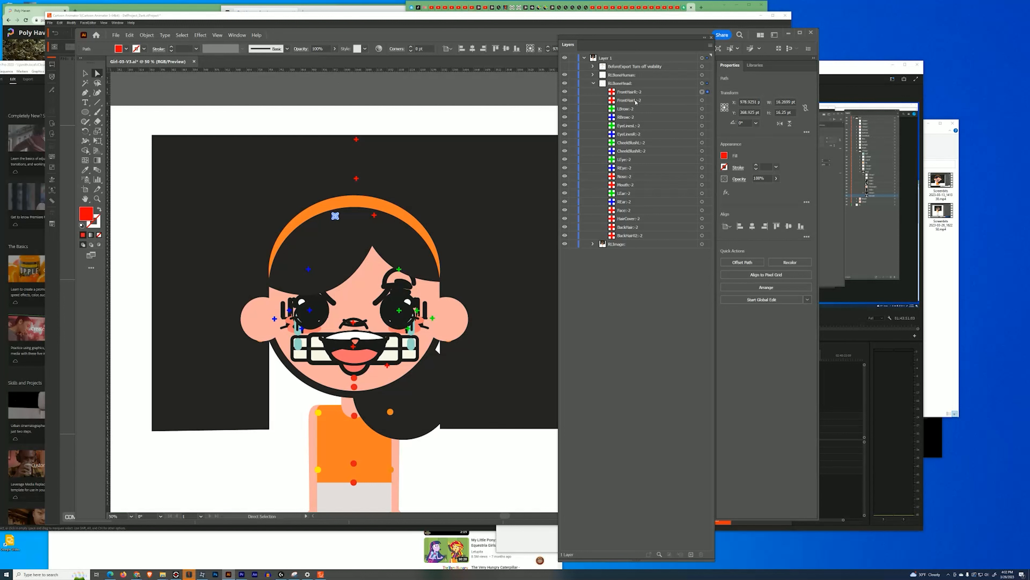
Expand RLImage and examine the face-part layers inside RLImageHead, keeping the Mouth layer collapsed
{"action": "left_click", "coordinate": [593, 244]}
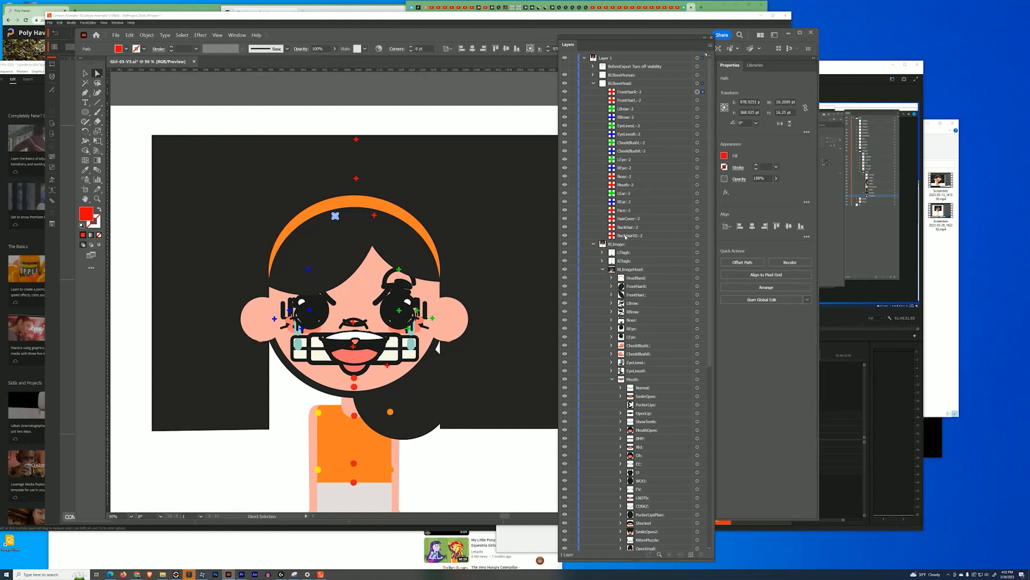
{"action": "left_click", "coordinate": [612, 379]}
{"action": "left_click", "coordinate": [634, 287]}
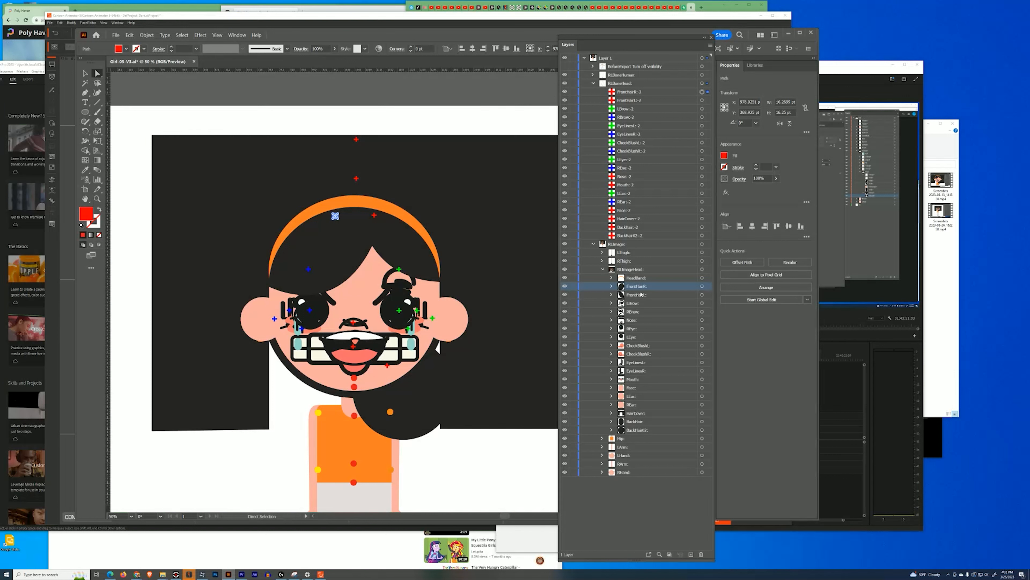
{"action": "left_click", "coordinate": [603, 270]}
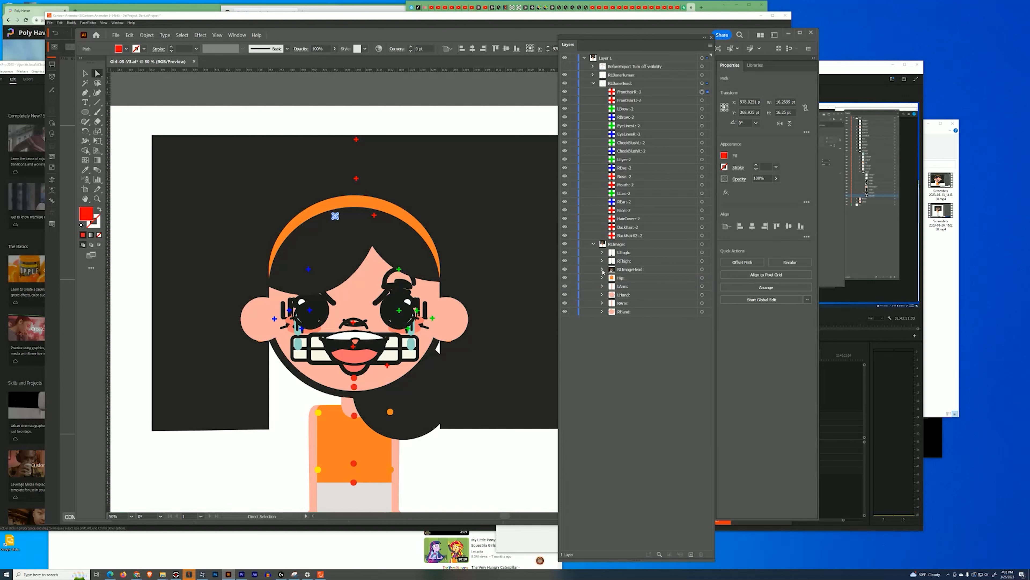
{"action": "left_click", "coordinate": [635, 270]}
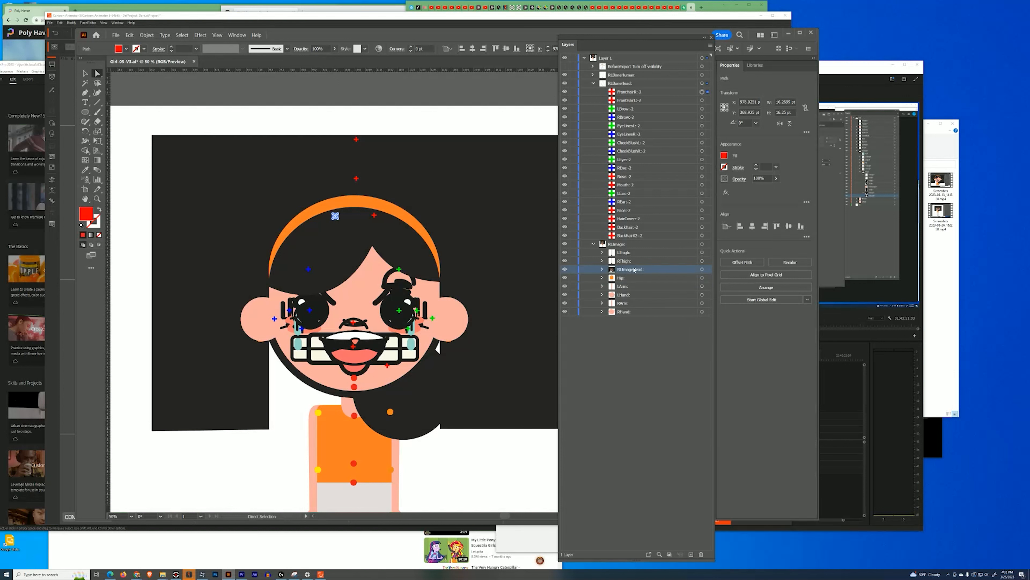
{"action": "left_click", "coordinate": [602, 270]}
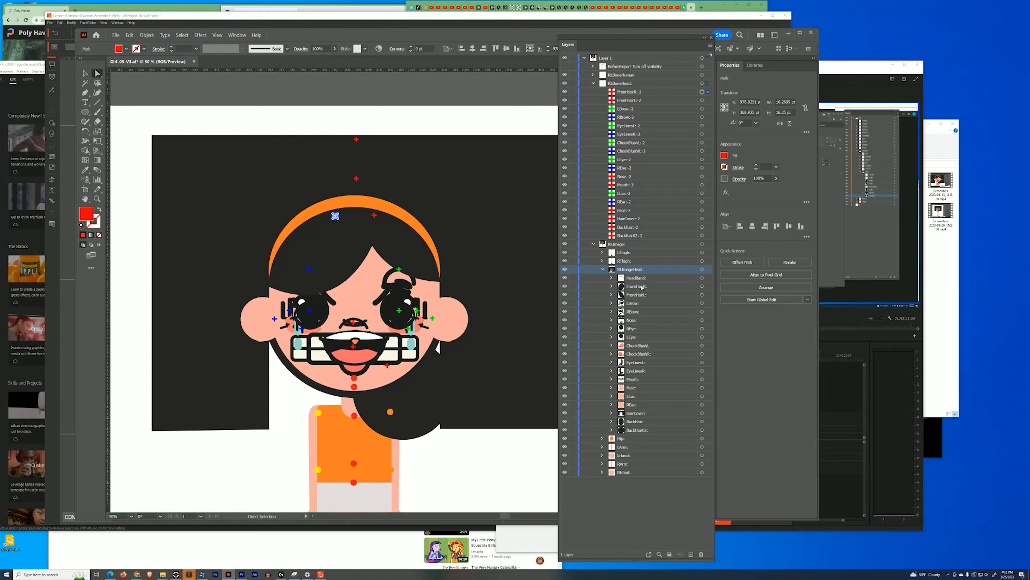
Compare the FrontHairR and second back-hair bone markers with their matching artwork layers in RLImageHead
{"action": "left_click", "coordinate": [631, 92]}
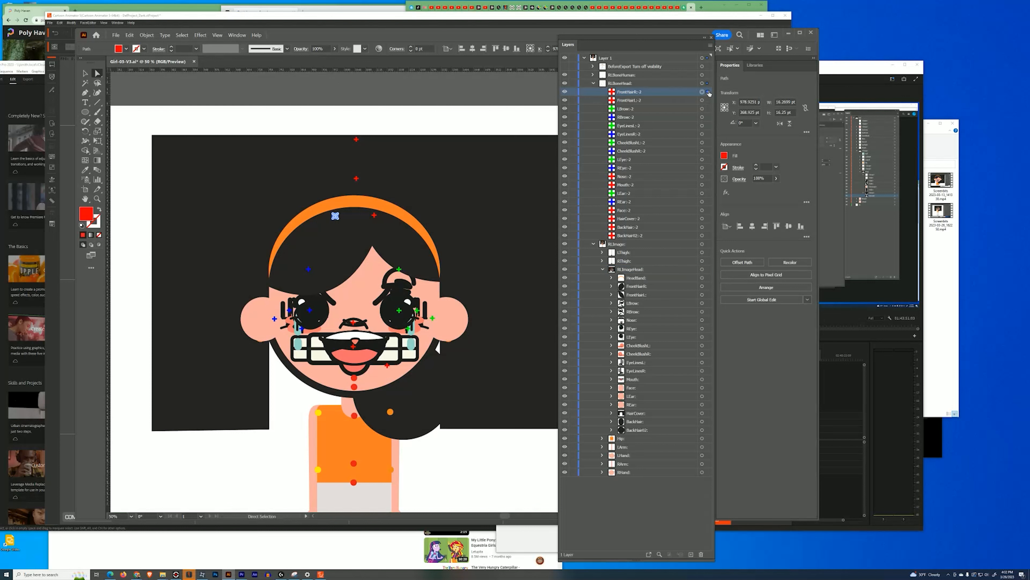
{"action": "left_click", "coordinate": [642, 287]}
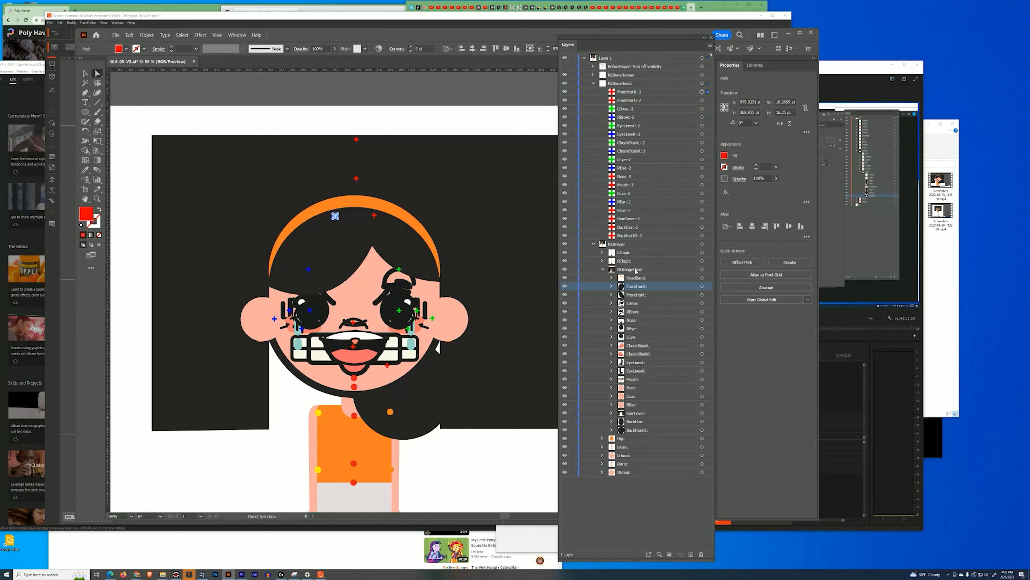
{"action": "left_click", "coordinate": [708, 430]}
{"action": "left_click", "coordinate": [630, 235]}
{"action": "left_click", "coordinate": [709, 235]}
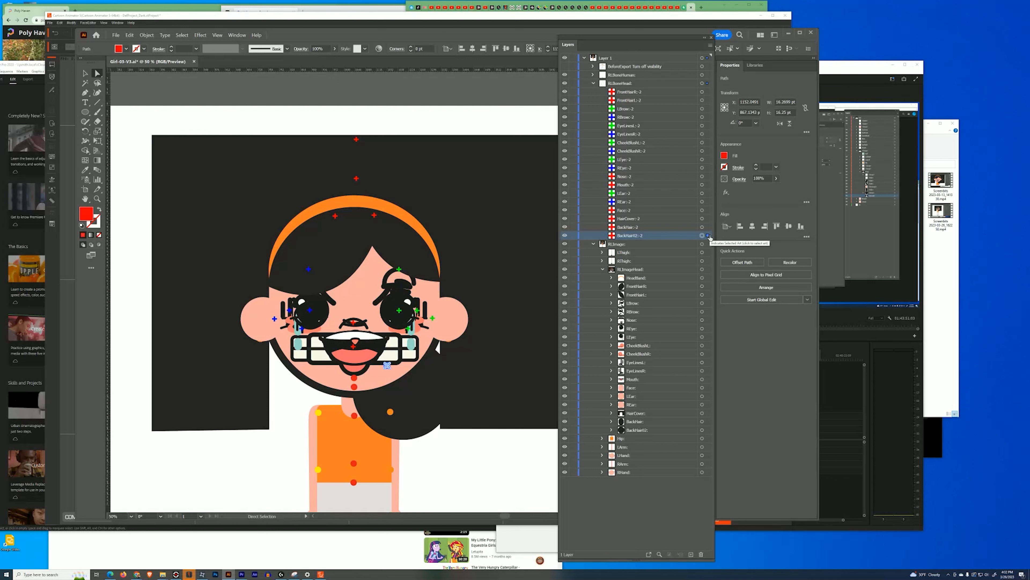
Collapse RLImageHead and look through the contents of the Hip and LHand layers, leaving both collapsed
{"action": "mouse_move", "coordinate": [321, 577]}
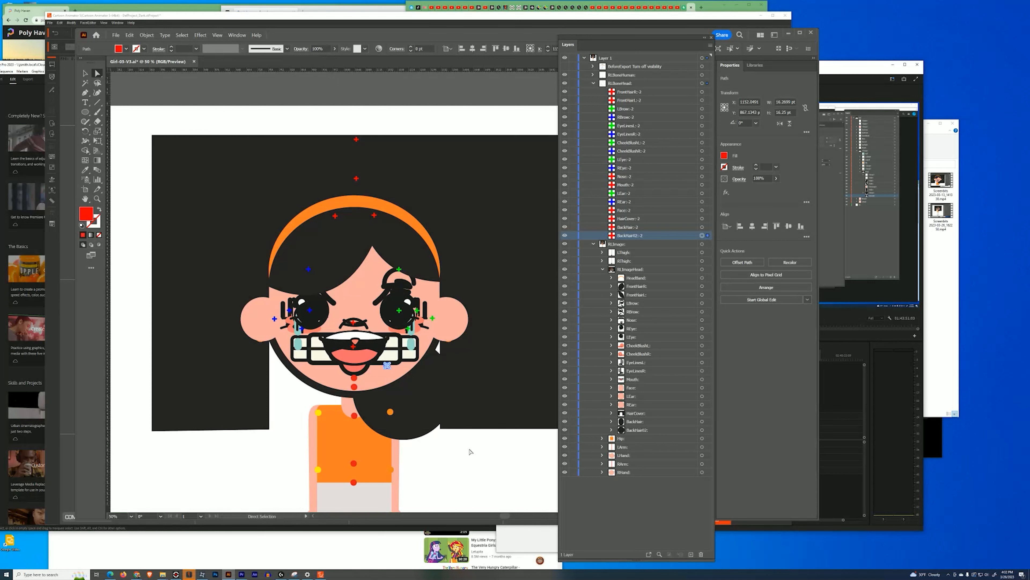
{"action": "left_click", "coordinate": [603, 269]}
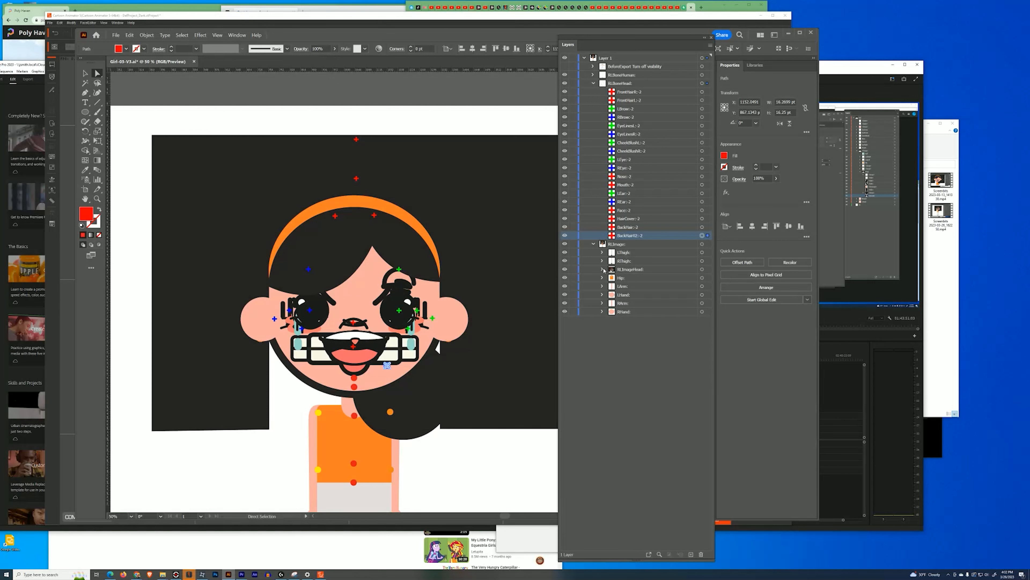
{"action": "left_click", "coordinate": [602, 278]}
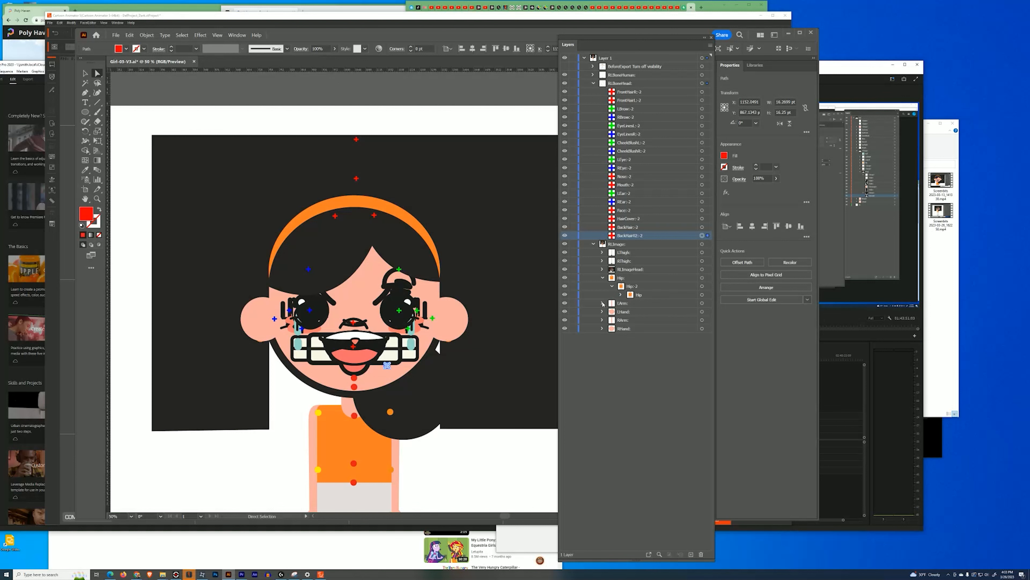
{"action": "left_click", "coordinate": [603, 303]}
{"action": "left_click", "coordinate": [602, 278]}
{"action": "left_click", "coordinate": [603, 287]}
{"action": "left_click", "coordinate": [603, 295]}
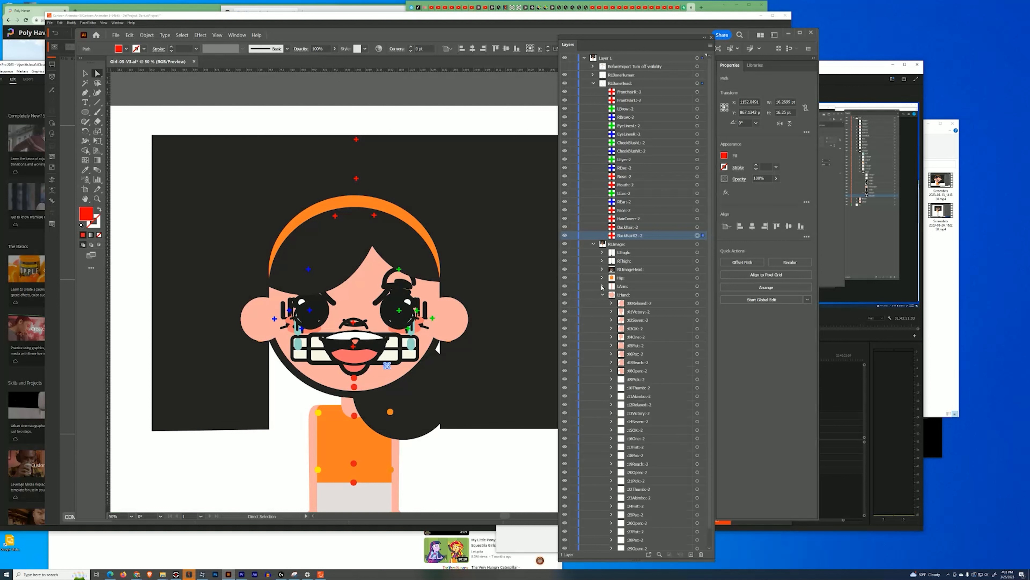
{"action": "left_click", "coordinate": [603, 296]}
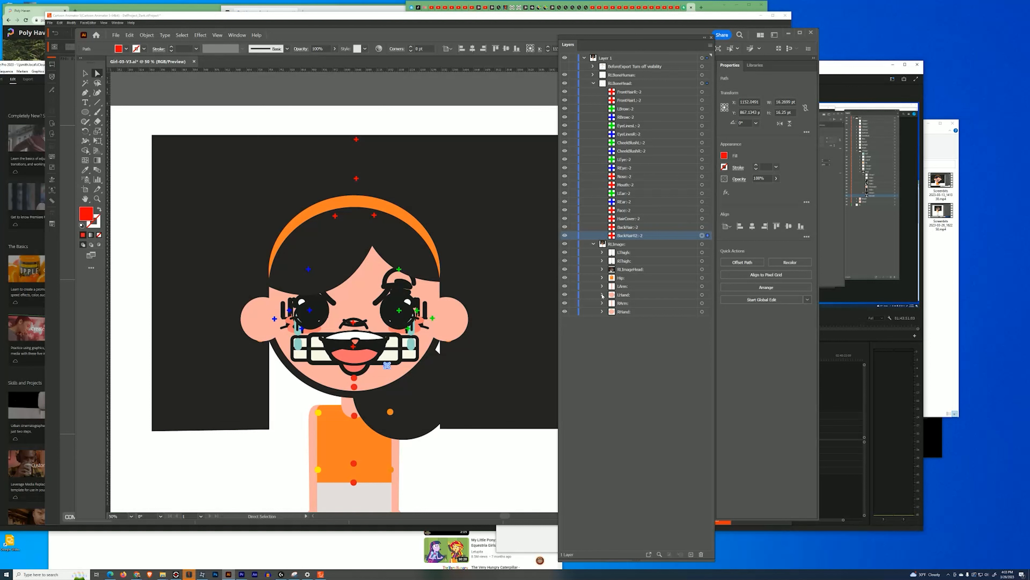
Expand the LArm and LHand layers in RLImage, highlighting the LArm name to compare their sublayer structure
{"action": "left_click", "coordinate": [602, 287]}
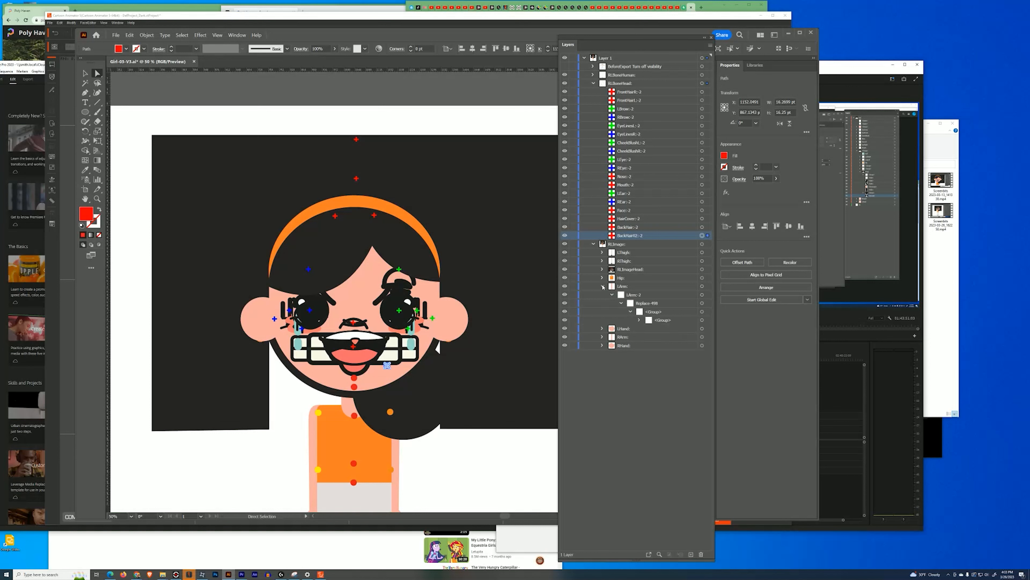
{"action": "double_click", "coordinate": [630, 285]}
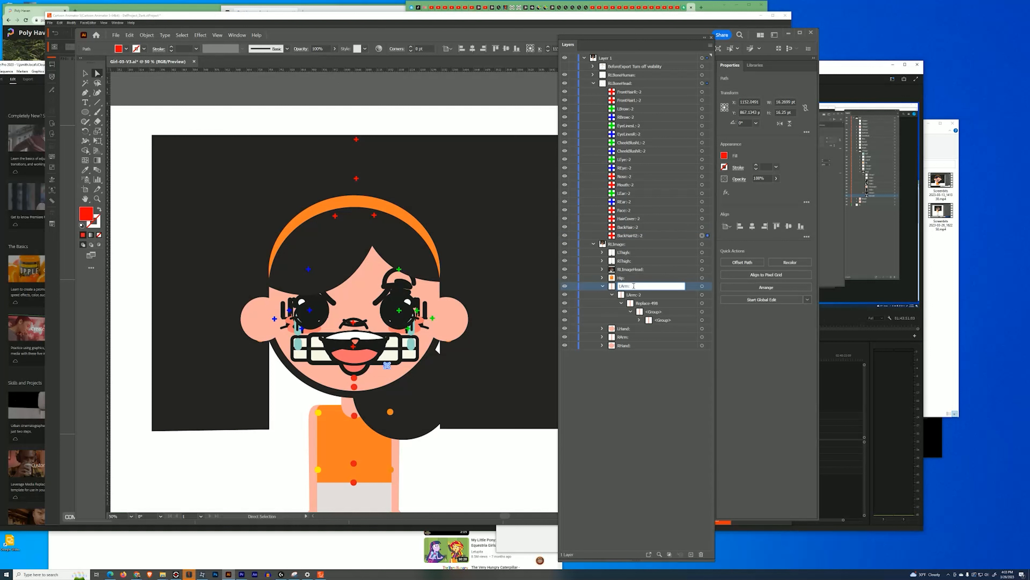
{"action": "left_click", "coordinate": [603, 329]}
{"action": "left_click", "coordinate": [612, 338]}
{"action": "left_click", "coordinate": [611, 338]}
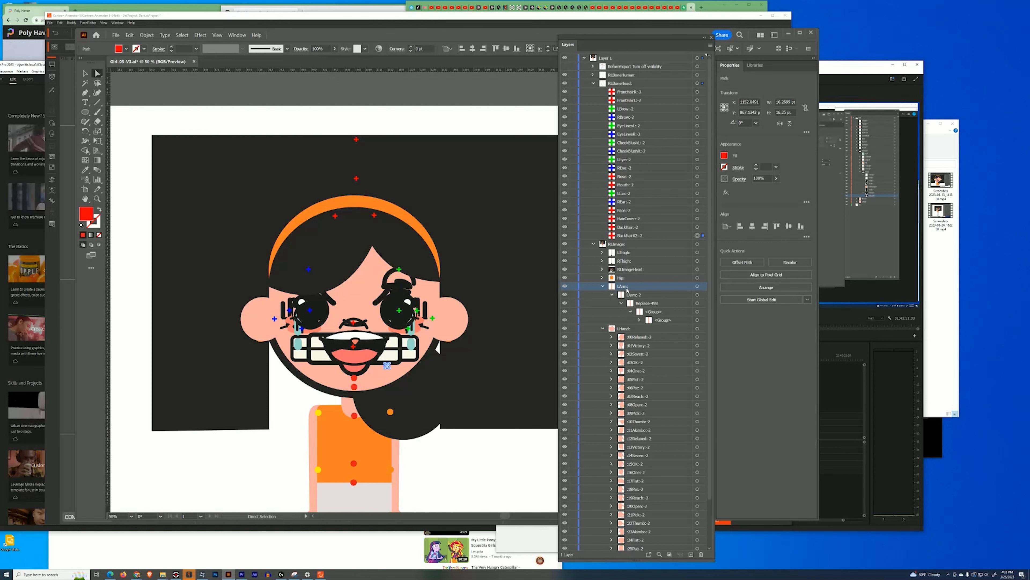
Examine the nested structure inside LArm, from its numbered sublayer's name to the groups within the Replace sublayer
{"action": "double_click", "coordinate": [636, 295]}
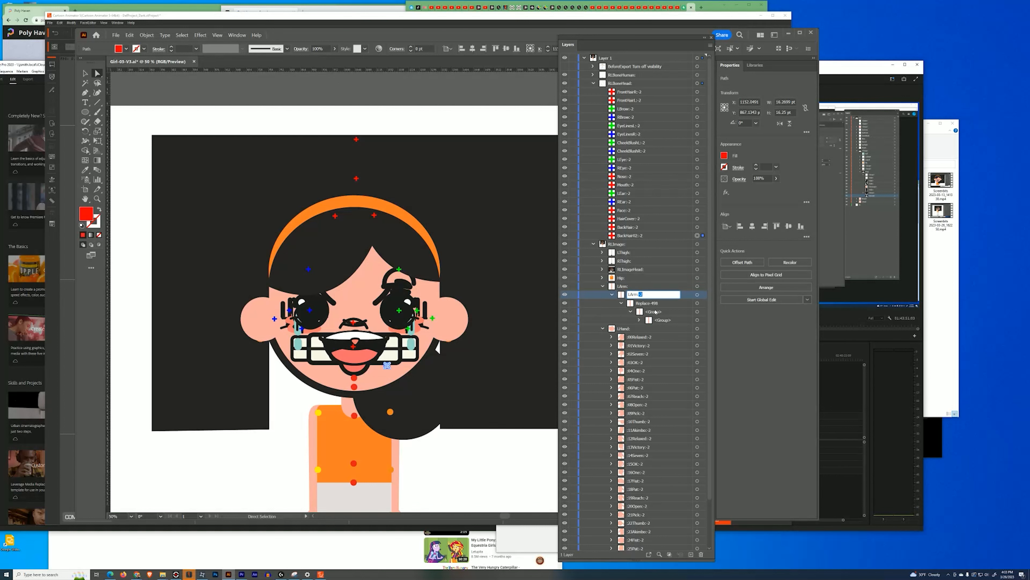
{"action": "left_click", "coordinate": [648, 304]}
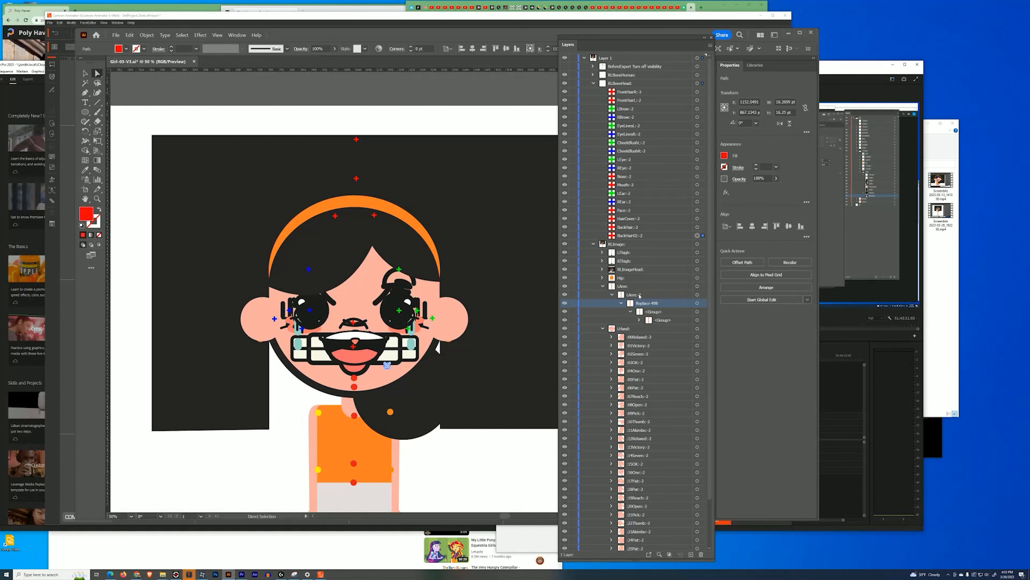
{"action": "left_click", "coordinate": [622, 303]}
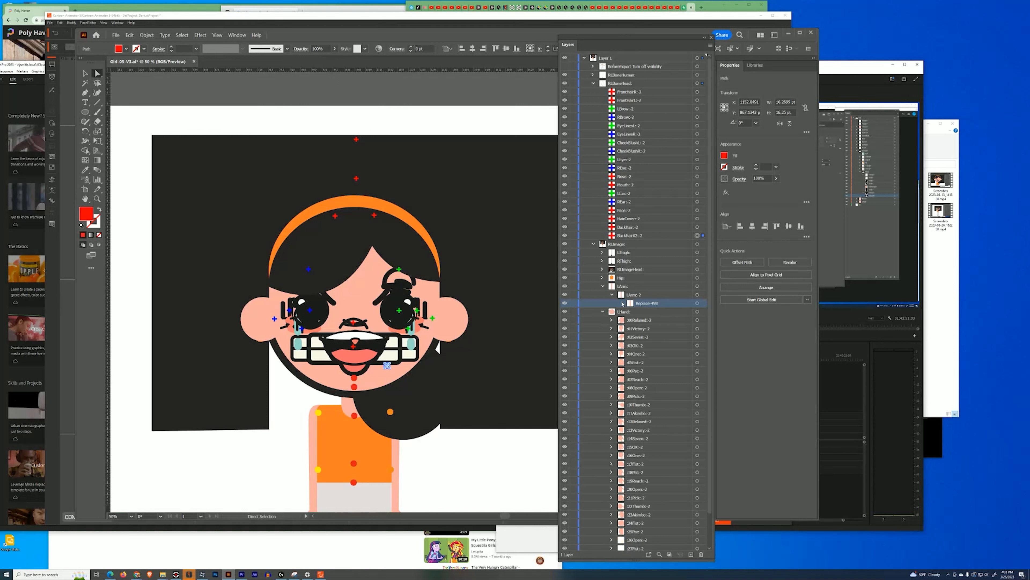
{"action": "left_click", "coordinate": [624, 304]}
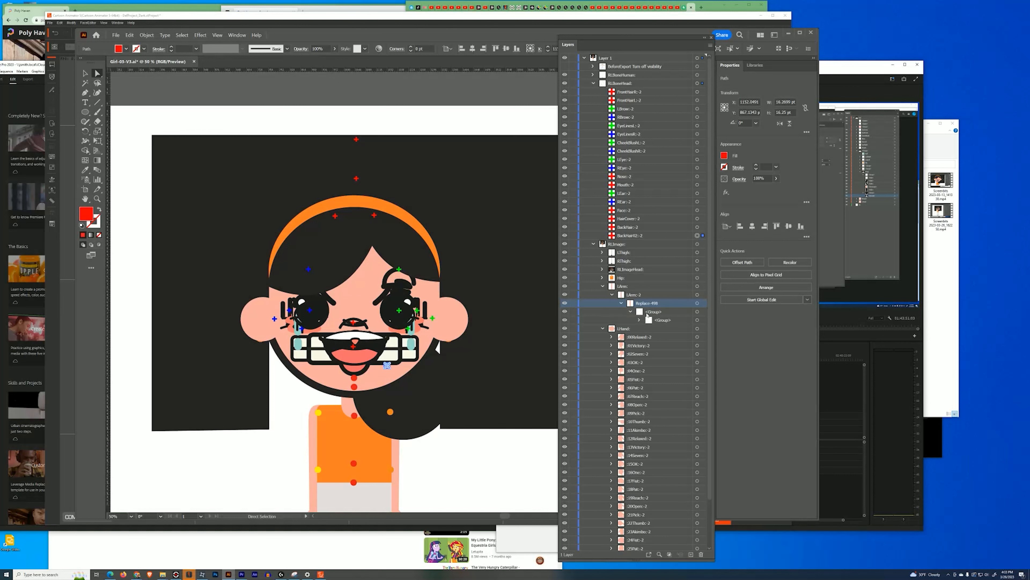
Collapse the nested groups inside LArm down to its single numbered sublayer, highlighting that sublayer's name
{"action": "left_click", "coordinate": [631, 312]}
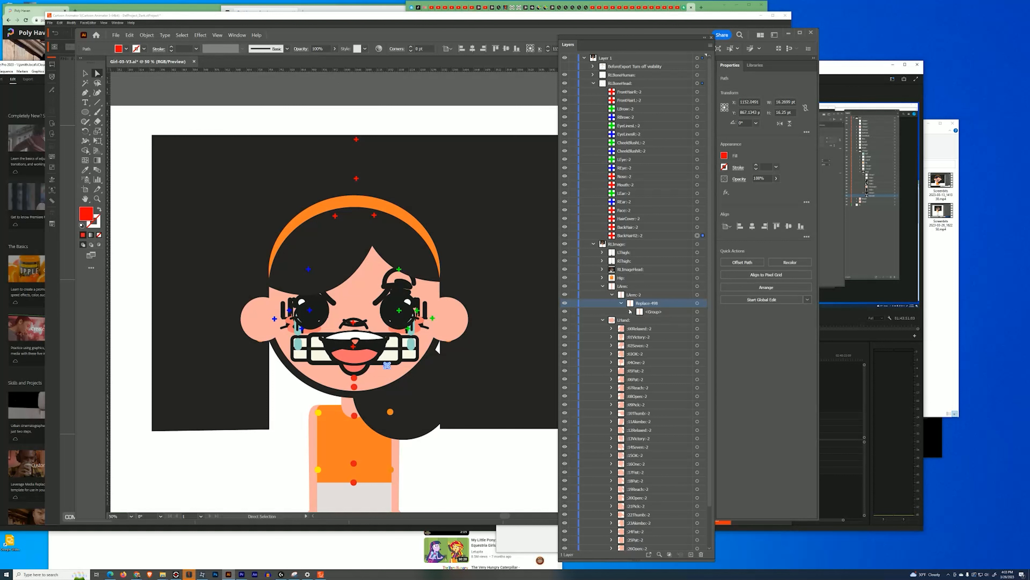
{"action": "left_click", "coordinate": [622, 303]}
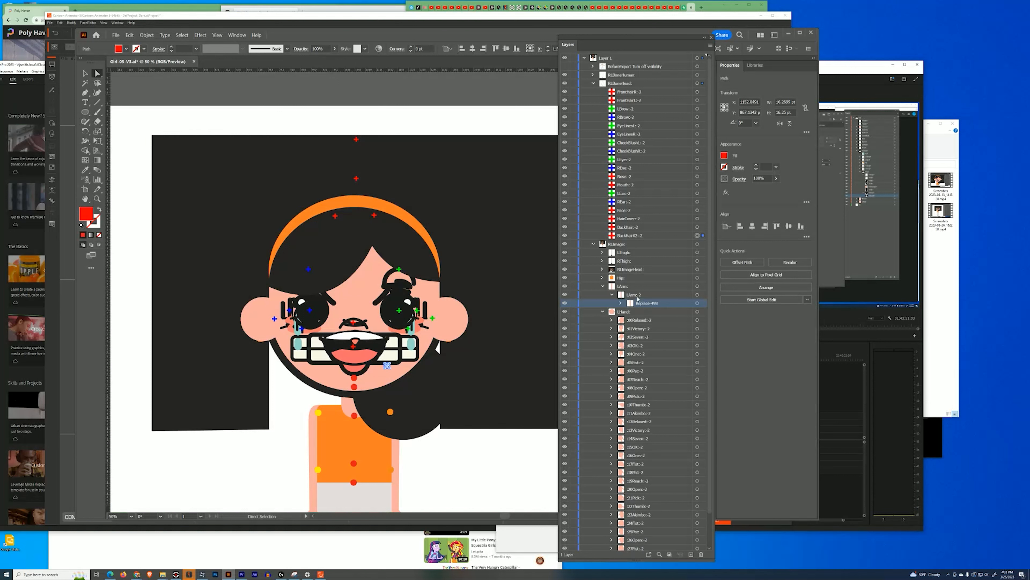
{"action": "left_click", "coordinate": [625, 287]}
{"action": "left_click", "coordinate": [633, 295]}
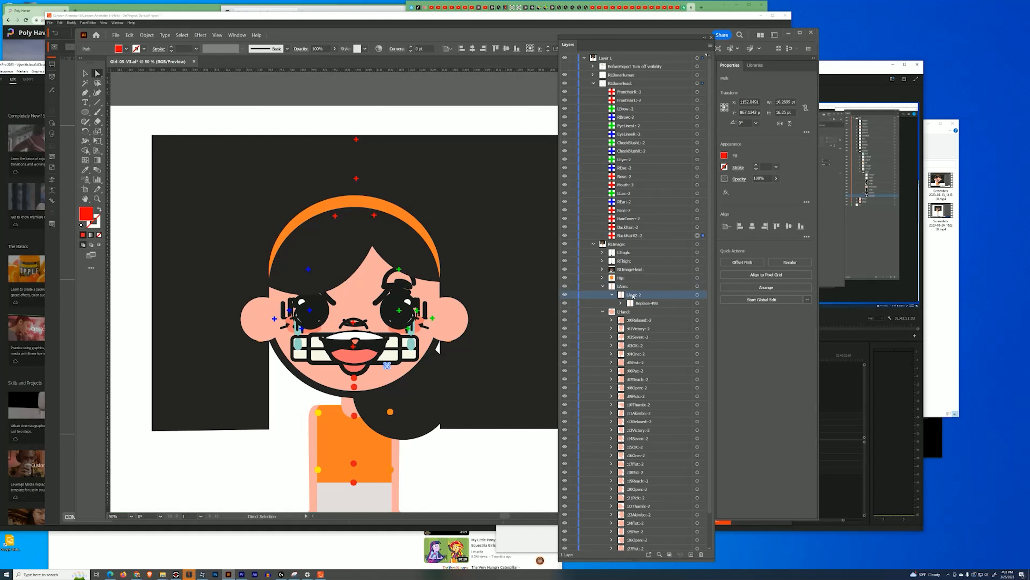
{"action": "left_click", "coordinate": [612, 294]}
Duplicate the numbered sublayer inside LArm, rename the copy LArm2-2, and check the Replace sublayer it contains
{"action": "left_click_drag", "start_coordinate": [630, 296], "coordinate": [691, 555]}
{"action": "double_click", "coordinate": [633, 300]}
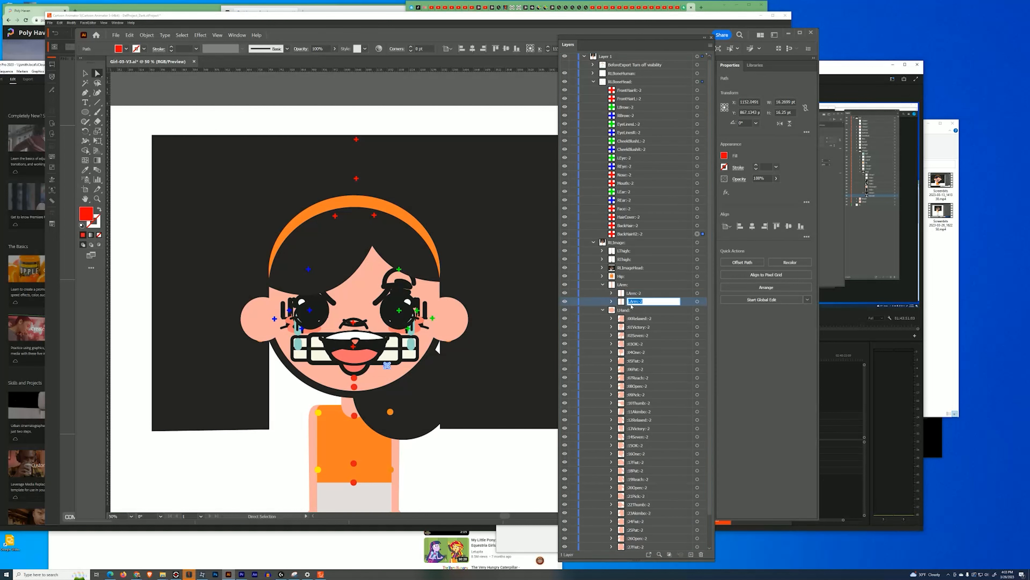
{"action": "left_click", "coordinate": [480, 271]}
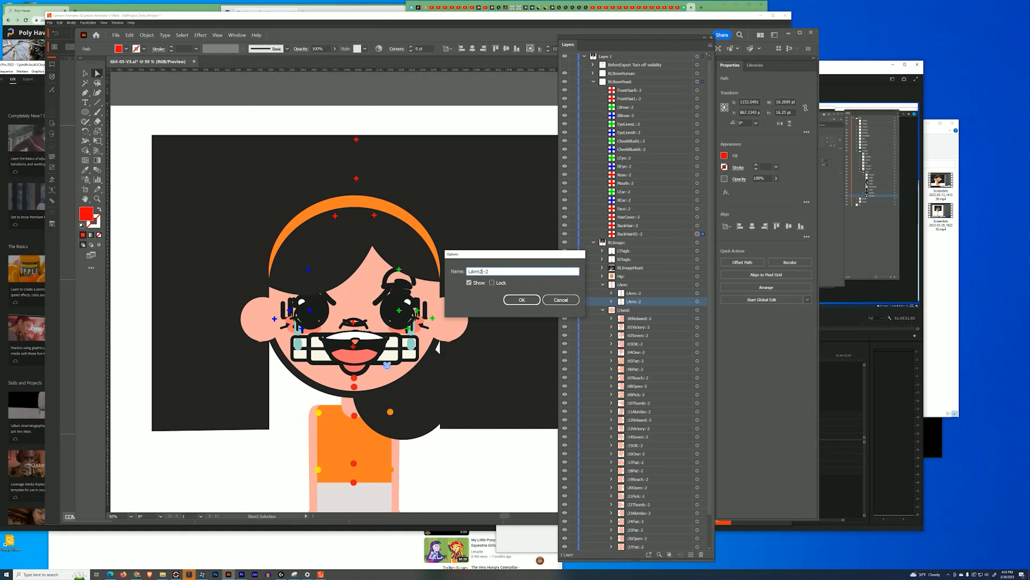
{"action": "type", "text": "2"}
{"action": "key", "text": "Return"}
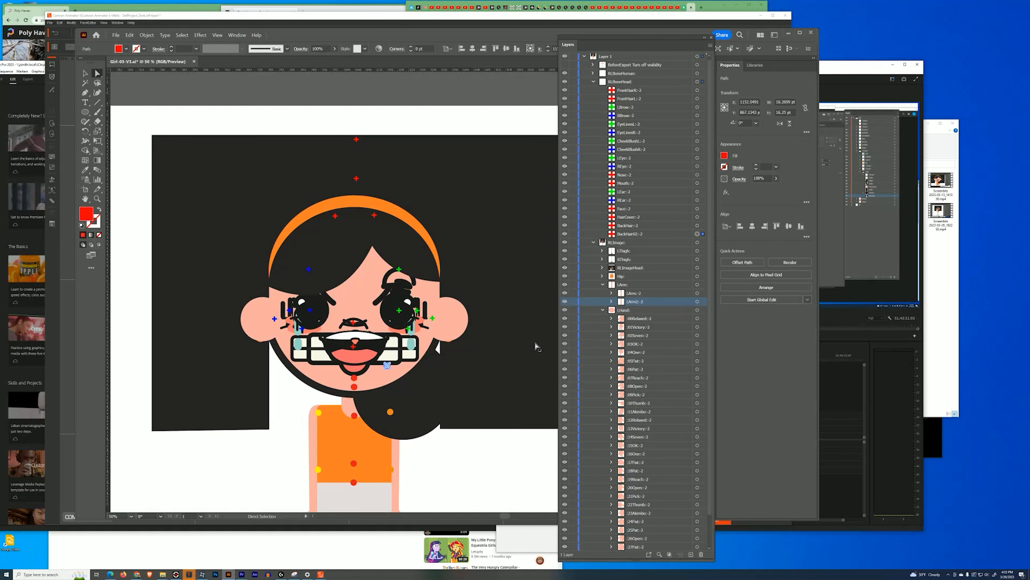
{"action": "left_click", "coordinate": [612, 302]}
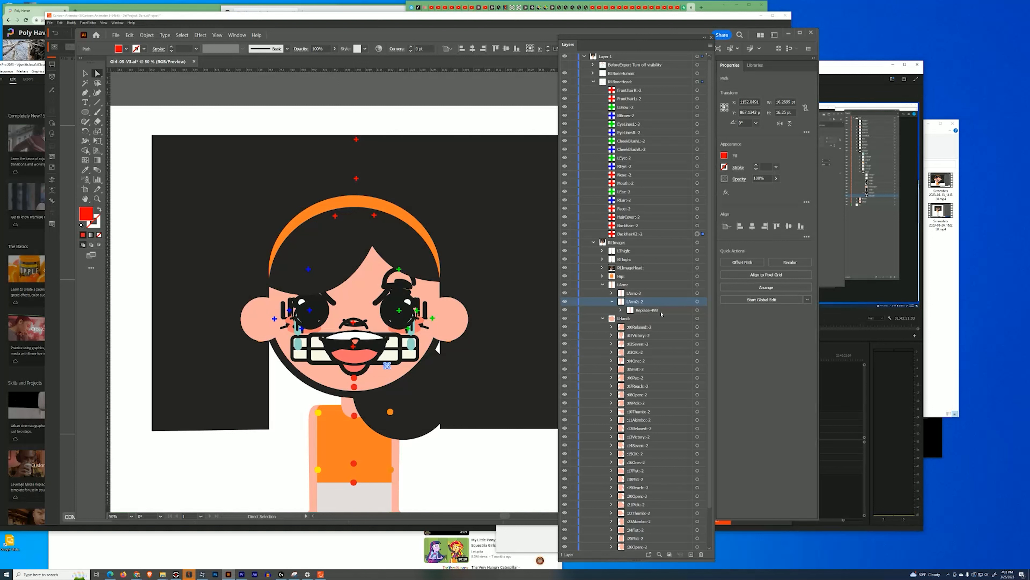
{"action": "left_click", "coordinate": [612, 302]}
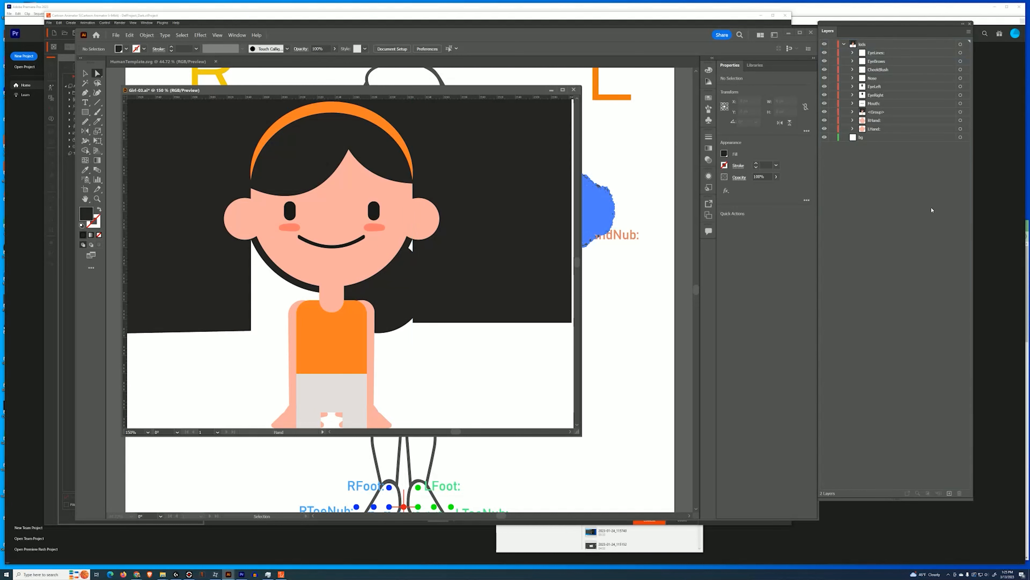
Transfer the whole girl artwork from Girl-03.ai into the HumanTemplate document and close the Girl-03.ai window
{"action": "left_click", "coordinate": [444, 246]}
{"action": "left_click", "coordinate": [633, 309]}
{"action": "key", "text": "v"}
{"action": "left_click", "coordinate": [633, 308]}
{"action": "left_click", "coordinate": [374, 357]}
{"action": "left_click_drag", "start_coordinate": [374, 357], "coordinate": [614, 356]}
{"action": "left_click", "coordinate": [574, 90]}
Move the girl artwork into the RLImage layer, then scale and place it over the template figure
{"action": "left_click", "coordinate": [455, 288]}
{"action": "left_click_drag", "start_coordinate": [886, 53], "coordinate": [879, 87]}
{"action": "left_click_drag", "start_coordinate": [601, 350], "coordinate": [257, 373]}
{"action": "left_click_drag", "start_coordinate": [330, 273], "coordinate": [572, 56]}
{"action": "key", "text": "ctrl+minus"}
{"action": "key", "text": "ctrl+minus"}
{"action": "key", "text": "ctrl+minus"}
{"action": "key", "text": "ctrl+minus"}
{"action": "left_click_drag", "start_coordinate": [455, 352], "coordinate": [480, 383]}
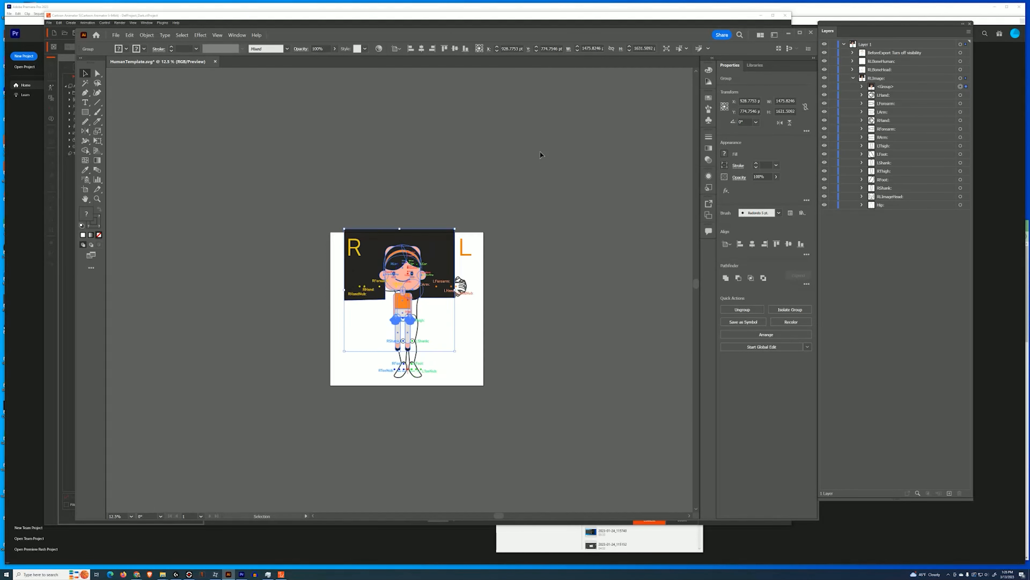
Nudge the girl artwork group horizontally in large increments to line it up with the template figure, and deselect it
{"action": "key", "text": "shift+Left"}
{"action": "key", "text": "shift+Left"}
{"action": "key", "text": "shift+Left"}
{"action": "key", "text": "shift+Left"}
{"action": "key", "text": "shift+Left"}
{"action": "key", "text": "shift+Left"}
{"action": "key", "text": "shift+Left"}
{"action": "key", "text": "shift+Left"}
{"action": "key", "text": "shift+Left"}
{"action": "key", "text": "shift+Left"}
{"action": "key", "text": "shift+Left"}
{"action": "left_click", "coordinate": [503, 357]}
Reshape the large black hair shape with Direct Selection, lowering its upper edge and pulling its outer corners in from the artboard edges
{"action": "key", "text": "a"}
{"action": "left_click", "coordinate": [420, 299]}
{"action": "left_click_drag", "start_coordinate": [421, 296], "coordinate": [409, 281]}
{"action": "left_click", "coordinate": [365, 345]}
{"action": "left_click", "coordinate": [337, 229]}
{"action": "left_click_drag", "start_coordinate": [471, 229], "coordinate": [472, 239]}
{"action": "left_click", "coordinate": [336, 239]}
{"action": "left_click_drag", "start_coordinate": [337, 315], "coordinate": [357, 315]}
{"action": "left_click", "coordinate": [472, 312]}
{"action": "left_click_drag", "start_coordinate": [471, 239], "coordinate": [459, 240]}
{"action": "left_click_drag", "start_coordinate": [386, 314], "coordinate": [387, 313]}
{"action": "left_click", "coordinate": [373, 345]}
Save the document and move the head group out of the imported artwork's nested group into RLImageHead
{"action": "key", "text": "ctrl+s"}
{"action": "key", "text": "Return"}
{"action": "left_click", "coordinate": [862, 86]}
{"action": "left_click", "coordinate": [871, 129]}
{"action": "left_click", "coordinate": [881, 188]}
{"action": "left_click", "coordinate": [825, 256]}
{"action": "left_click", "coordinate": [825, 256]}
{"action": "left_click", "coordinate": [880, 187]}
{"action": "left_click_drag", "start_coordinate": [903, 188], "coordinate": [892, 460]}
Rearrange the head pieces within RLImageHead and rename their containing layer HeadBand:
{"action": "left_click", "coordinate": [862, 306]}
{"action": "left_click", "coordinate": [871, 315]}
{"action": "scroll", "coordinate": [872, 315], "scroll_direction": "down", "scroll_amount": 2}
{"action": "left_click", "coordinate": [880, 308]}
{"action": "scroll", "coordinate": [880, 308], "scroll_direction": "down", "scroll_amount": 1}
{"action": "left_click", "coordinate": [956, 300]}
{"action": "left_click_drag", "start_coordinate": [913, 308], "coordinate": [893, 469]}
{"action": "left_click", "coordinate": [956, 316]}
{"action": "left_click_drag", "start_coordinate": [903, 316], "coordinate": [896, 307]}
{"action": "double_click", "coordinate": [892, 308]}
{"action": "type", "text": "HeadBand:"}
{"action": "key", "text": "Return"}
Rename the front hair layer FrontHairR:, duplicate it, and name the other one FrontHairL:
{"action": "left_click", "coordinate": [956, 325]}
{"action": "double_click", "coordinate": [891, 393]}
{"action": "type", "text": "FrontHairR:"}
{"action": "key", "text": "Return"}
{"action": "left_click_drag", "start_coordinate": [890, 393], "coordinate": [950, 494]}
{"action": "double_click", "coordinate": [896, 401]}
{"action": "type", "text": "FrontHairL:"}
Move the front hair artwork into the front hair layers, name a piece FrontHairReplace, and delete the template placeholder
{"action": "left_click_drag", "start_coordinate": [902, 325], "coordinate": [896, 393]}
{"action": "left_click_drag", "start_coordinate": [902, 326], "coordinate": [905, 424]}
{"action": "left_click", "coordinate": [872, 382]}
{"action": "left_click", "coordinate": [881, 399]}
{"action": "double_click", "coordinate": [912, 400]}
{"action": "type", "text": "FrontHairReplace"}
{"action": "left_click", "coordinate": [961, 408]}
{"action": "key", "text": "Delete"}
{"action": "double_click", "coordinate": [906, 391]}
Delete the template placeholder in the other front hair layer and collapse both front hair layers
{"action": "left_click", "coordinate": [871, 407]}
{"action": "left_click", "coordinate": [960, 434]}
{"action": "key", "text": "Delete"}
{"action": "left_click", "coordinate": [872, 408]}
{"action": "left_click", "coordinate": [871, 382]}
Move the girl's ear artwork into the matching ear layers of RLImageHead and delete the template ear placeholders
{"action": "left_click_drag", "start_coordinate": [906, 331], "coordinate": [893, 450]}
{"action": "left_click", "coordinate": [872, 442]}
{"action": "double_click", "coordinate": [916, 465]}
{"action": "key", "text": "Delete"}
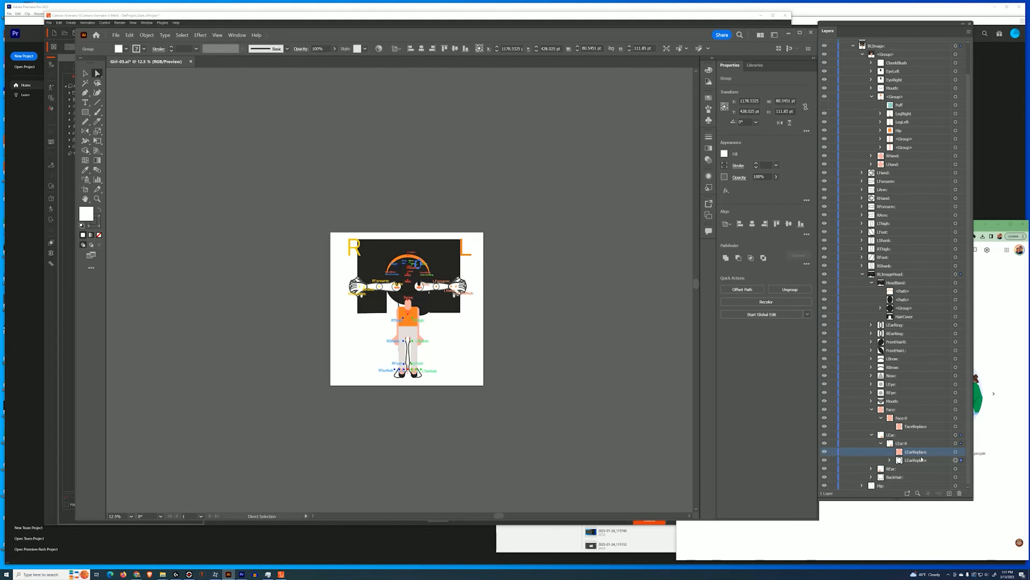
{"action": "scroll", "coordinate": [913, 406], "scroll_direction": "down", "scroll_amount": 2}
{"action": "left_click", "coordinate": [961, 477]}
{"action": "key", "text": "Delete"}
Name the left and right ear artwork LEar and REar, and collapse the two ear layers
{"action": "double_click", "coordinate": [925, 435]}
{"action": "type", "text": "LEar"}
{"action": "double_click", "coordinate": [923, 468]}
{"action": "type", "text": "REar"}
{"action": "left_click", "coordinate": [871, 443]}
{"action": "left_click", "coordinate": [871, 435]}
Move the back hair path into the BackHair layer above BackHairReplace, save the file, and target the group remaining in HeadBand
{"action": "left_click_drag", "start_coordinate": [903, 330], "coordinate": [910, 471]}
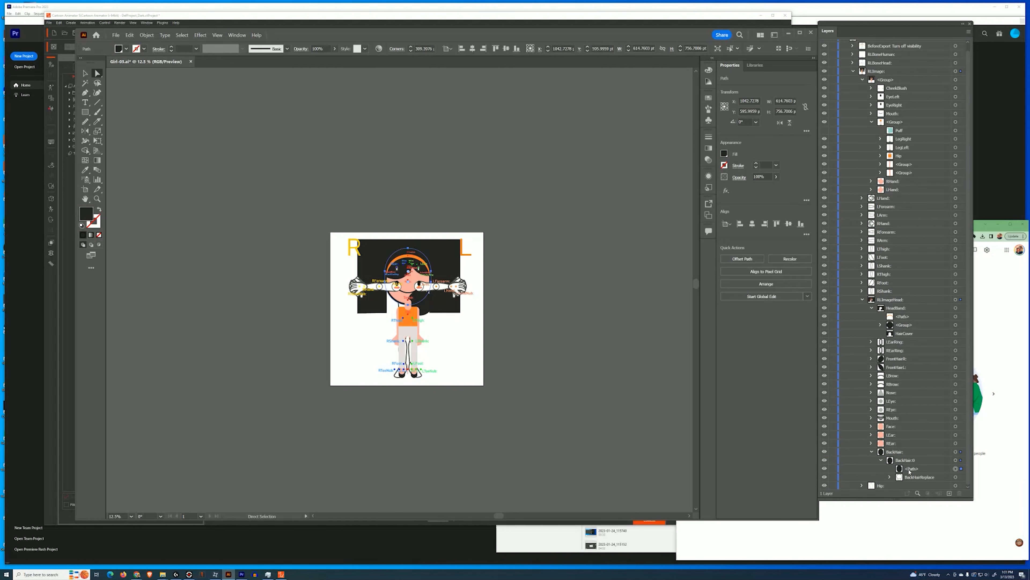
{"action": "left_click", "coordinate": [890, 477]}
{"action": "scroll", "coordinate": [909, 471], "scroll_direction": "down", "scroll_amount": 2}
{"action": "left_click_drag", "start_coordinate": [974, 467], "coordinate": [1001, 467]}
{"action": "left_click", "coordinate": [871, 426]}
{"action": "key", "text": "ctrl+s"}
{"action": "left_click", "coordinate": [994, 332]}
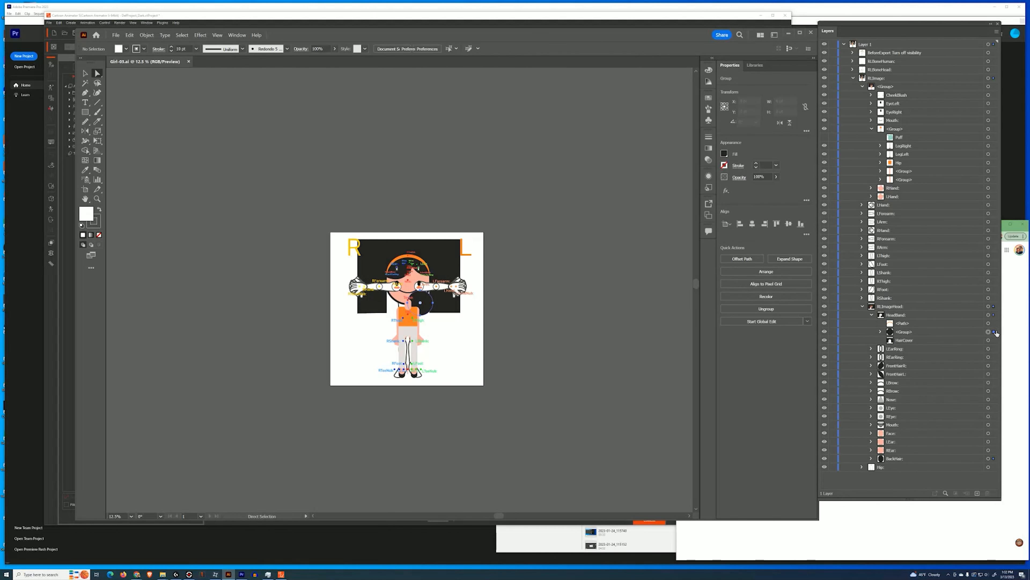
Move the round hair group from the HeadBand layer into the BackHair layer
{"action": "left_click", "coordinate": [871, 459]}
{"action": "left_click_drag", "start_coordinate": [904, 332], "coordinate": [920, 476]}
{"action": "scroll", "coordinate": [920, 467], "scroll_direction": "down", "scroll_amount": 1}
{"action": "left_click", "coordinate": [921, 460]}
{"action": "double_click", "coordinate": [895, 435]}
Duplicate the back hair layer and name the copy BackHair02:
{"action": "left_click_drag", "start_coordinate": [895, 435], "coordinate": [977, 494]}
{"action": "scroll", "coordinate": [902, 427], "scroll_direction": "down", "scroll_amount": 2}
{"action": "double_click", "coordinate": [895, 435]}
{"action": "type", "text": "BackHair02:"}
{"action": "double_click", "coordinate": [905, 444]}
Delete the superfluous item in the back hair layers, collapse them and RLImageHead, and save the file
{"action": "left_click", "coordinate": [989, 460]}
{"action": "key", "text": "Delete"}
{"action": "left_click", "coordinate": [872, 452]}
{"action": "left_click", "coordinate": [863, 467]}
{"action": "key", "text": "ctrl+s"}
Move the girl's hip artwork into the template's Hip layer, delete the placeholder there and collapse the layer
{"action": "left_click_drag", "start_coordinate": [901, 163], "coordinate": [895, 468]}
{"action": "left_click", "coordinate": [989, 475]}
{"action": "key", "text": "Delete"}
{"action": "left_click", "coordinate": [862, 459]}
Delete template leg placeholders from the limb layers of RLImage
{"action": "left_click", "coordinate": [863, 298]}
{"action": "left_click", "coordinate": [862, 290]}
{"action": "left_click", "coordinate": [988, 290]}
{"action": "key", "text": "Delete"}
{"action": "left_click", "coordinate": [988, 281]}
{"action": "key", "text": "Delete"}
Name the girl's leg artwork LegRight and move the arm and leg artwork into the matching limb layers
{"action": "left_click", "coordinate": [988, 230]}
{"action": "left_click_drag", "start_coordinate": [903, 171], "coordinate": [883, 222]}
{"action": "left_click", "coordinate": [989, 154]}
{"action": "double_click", "coordinate": [903, 154]}
{"action": "type", "text": "LegRight"}
{"action": "left_click_drag", "start_coordinate": [903, 146], "coordinate": [884, 214]}
{"action": "left_click_drag", "start_coordinate": [893, 154], "coordinate": [884, 162]}
{"action": "left_click", "coordinate": [862, 146]}
Delete the unused forearm, shank and foot layers from RLImage and collapse the remaining limb layers
{"action": "left_click", "coordinate": [905, 408], "text": "shift"}
{"action": "left_click", "coordinate": [987, 493]}
{"action": "scroll", "coordinate": [907, 358], "scroll_direction": "down", "scroll_amount": 10}
{"action": "left_click", "coordinate": [984, 154]}
{"action": "left_click", "coordinate": [898, 255]}
{"action": "left_click", "coordinate": [988, 494]}
{"action": "left_click", "coordinate": [901, 442], "text": "shift"}
{"action": "left_click", "coordinate": [988, 493]}
{"action": "left_click", "coordinate": [862, 146]}
{"action": "left_click", "coordinate": [863, 162]}
{"action": "left_click", "coordinate": [863, 154]}
{"action": "left_click", "coordinate": [862, 154]}
Move the girl's right and left hand artwork into the template's hand layers and collapse them
{"action": "left_click", "coordinate": [862, 179]}
{"action": "left_click", "coordinate": [872, 196]}
{"action": "left_click_drag", "start_coordinate": [893, 188], "coordinate": [905, 205]}
{"action": "left_click", "coordinate": [862, 205]}
{"action": "left_click", "coordinate": [871, 221]}
{"action": "left_click_drag", "start_coordinate": [894, 213], "coordinate": [905, 230]}
{"action": "left_click", "coordinate": [880, 197]}
{"action": "left_click", "coordinate": [880, 230]}
{"action": "left_click", "coordinate": [863, 179]}
{"action": "left_click", "coordinate": [862, 187]}
Reorder the selected limb layers within RLImage
{"action": "left_click", "coordinate": [884, 146]}
{"action": "left_click", "coordinate": [884, 171], "text": "shift"}
{"action": "left_click_drag", "start_coordinate": [883, 163], "coordinate": [884, 209]}
Expand the LArm layer down to its artwork and select an anchor point at the left arm's rounded shoulder
{"action": "left_click", "coordinate": [862, 188]}
{"action": "left_click", "coordinate": [871, 196]}
{"action": "left_click", "coordinate": [881, 205]}
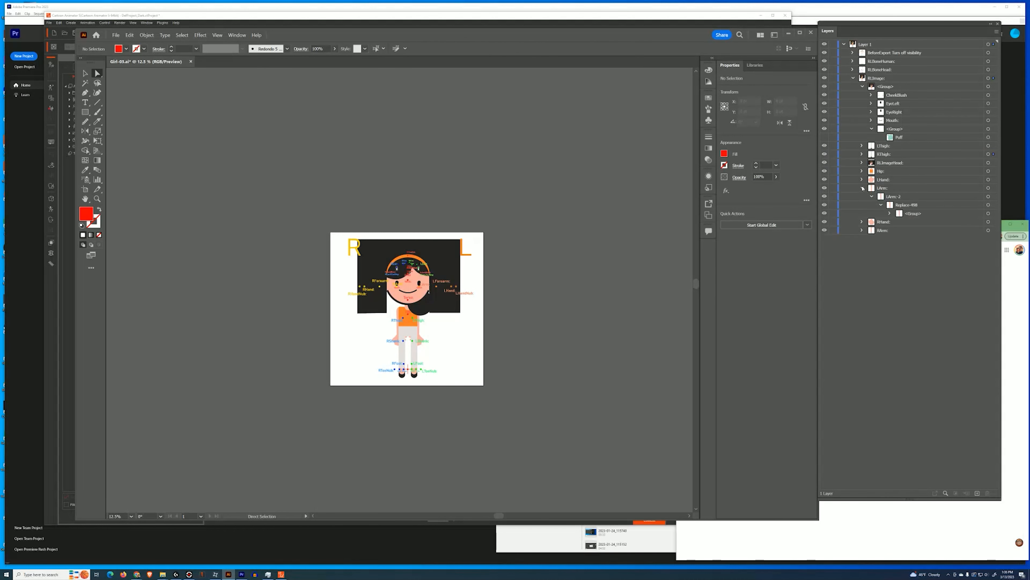
{"action": "left_click", "coordinate": [890, 213]}
{"action": "left_click", "coordinate": [419, 319]}
{"action": "scroll", "coordinate": [415, 319], "scroll_direction": "up", "scroll_amount": 7}
{"action": "left_click", "coordinate": [441, 181]}
{"action": "left_click", "coordinate": [426, 261]}
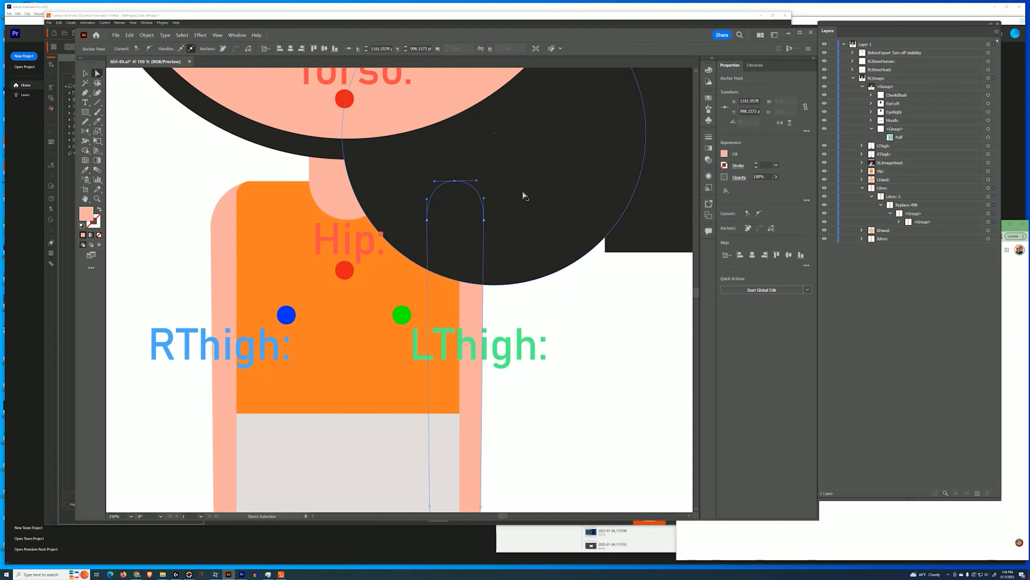
Extend the curve handle at the top of the girl's right shoulder slightly and save the file
{"action": "left_click", "coordinate": [239, 185]}
{"action": "left_click", "coordinate": [237, 181]}
{"action": "left_click_drag", "start_coordinate": [266, 179], "coordinate": [272, 179]}
{"action": "left_click", "coordinate": [556, 320]}
{"action": "key", "text": "ctrl+minus"}
{"action": "key", "text": "ctrl+minus"}
{"action": "key", "text": "ctrl+minus"}
{"action": "key", "text": "ctrl+s"}
Move the HairCover artwork out of the HeadBand layer to just below BackHair in RLImageHead
{"action": "left_click", "coordinate": [862, 205]}
{"action": "left_click", "coordinate": [863, 163]}
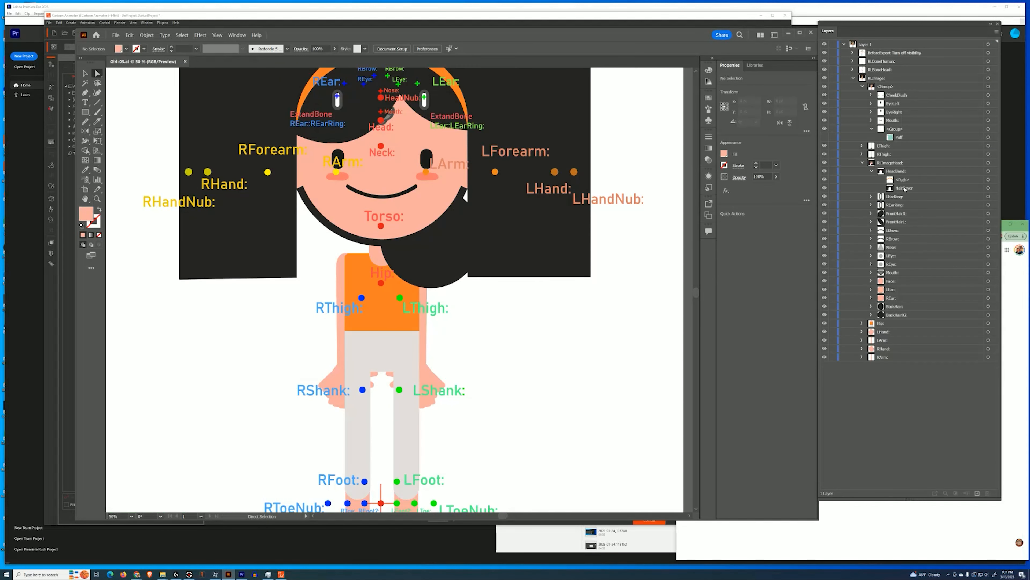
{"action": "left_click_drag", "start_coordinate": [903, 188], "coordinate": [903, 319]}
{"action": "left_click", "coordinate": [988, 315]}
{"action": "key", "text": "ctrl+shift+a"}
{"action": "left_click", "coordinate": [871, 306]}
Rearrange the headband path within RLImageHead, name its layer HeadBand:, collapse it and save the file
{"action": "left_click_drag", "start_coordinate": [903, 179], "coordinate": [903, 201]}
{"action": "double_click", "coordinate": [902, 188]}
{"action": "type", "text": "HeadBand:"}
{"action": "double_click", "coordinate": [896, 196]}
{"action": "key", "text": "Return"}
{"action": "left_click", "coordinate": [872, 197]}
{"action": "key", "text": "ctrl+s"}
Draw a small ellipse for the girl's earring
{"action": "left_click", "coordinate": [988, 180]}
{"action": "left_click_drag", "start_coordinate": [524, 140], "coordinate": [551, 267]}
{"action": "mouse_move", "coordinate": [452, 227]}
{"action": "left_mouse_down"}
{"action": "mouse_move", "coordinate": [500, 270]}
{"action": "mouse_move", "coordinate": [503, 302]}
{"action": "left_mouse_up"}
{"action": "key", "text": "ctrl+plus"}
{"action": "key", "text": "ctrl+plus"}
{"action": "key", "text": "ctrl+plus"}
{"action": "key", "text": "ctrl+plus"}
{"action": "key", "text": "l"}
{"action": "left_click_drag", "start_coordinate": [406, 315], "coordinate": [420, 324]}
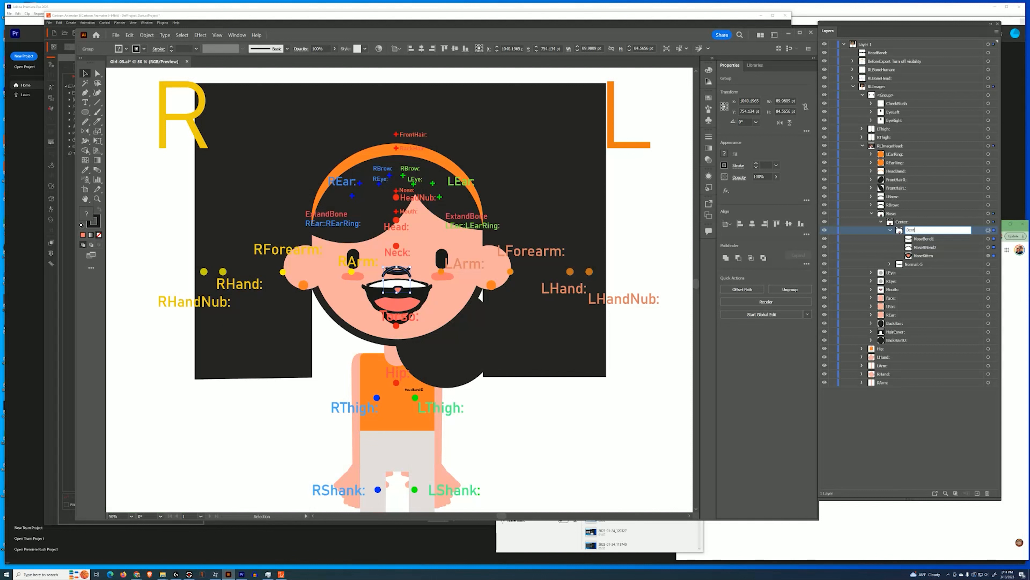
Name the nose variant group Bend-2, delete its NoseBend2 path and start renaming the upper variant group
{"action": "left_click", "coordinate": [939, 246]}
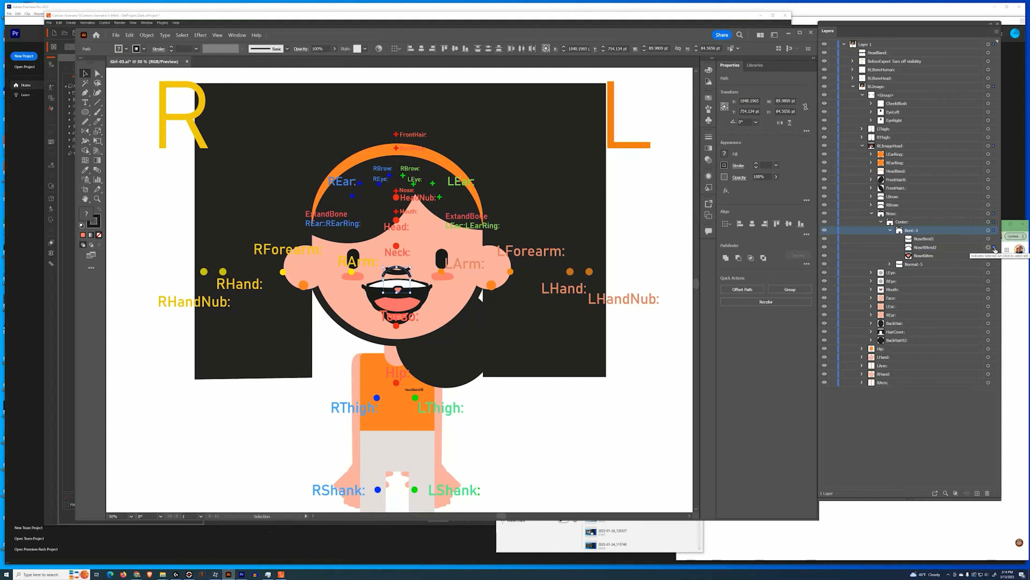
{"action": "left_click", "coordinate": [989, 248]}
{"action": "key", "text": "Delete"}
{"action": "double_click", "coordinate": [912, 231]}
{"action": "type", "text": "Bend2"}
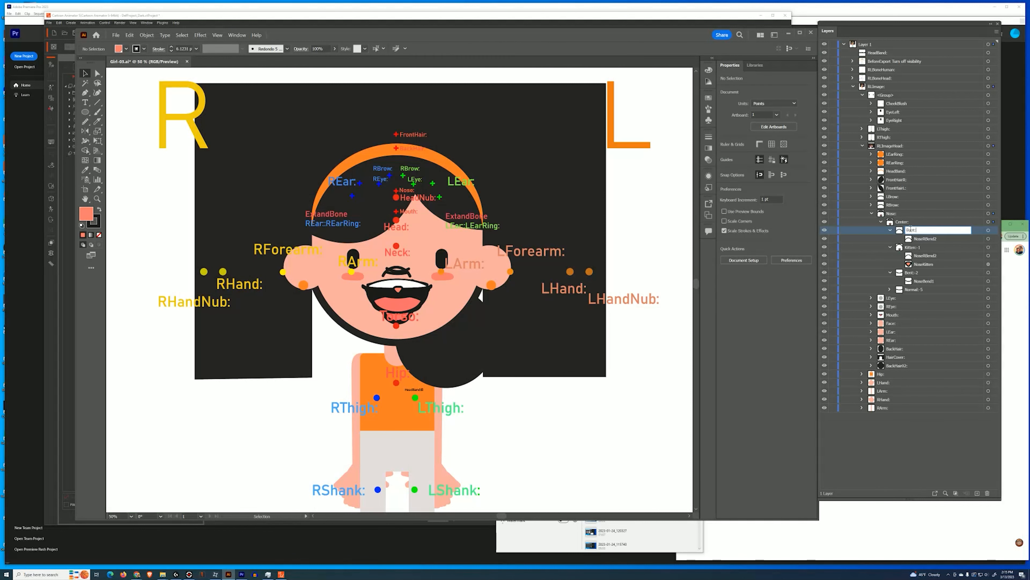
Finish renaming the upper nose variant, delete NoseBend2 from Kitten-1 and move the Normal-S artwork up within the Center group
{"action": "type", "text": "01"}
{"action": "key", "text": "Return"}
{"action": "left_click", "coordinate": [925, 256]}
{"action": "left_click", "coordinate": [987, 493]}
{"action": "left_click", "coordinate": [890, 281]}
{"action": "left_click_drag", "start_coordinate": [924, 289], "coordinate": [924, 227]}
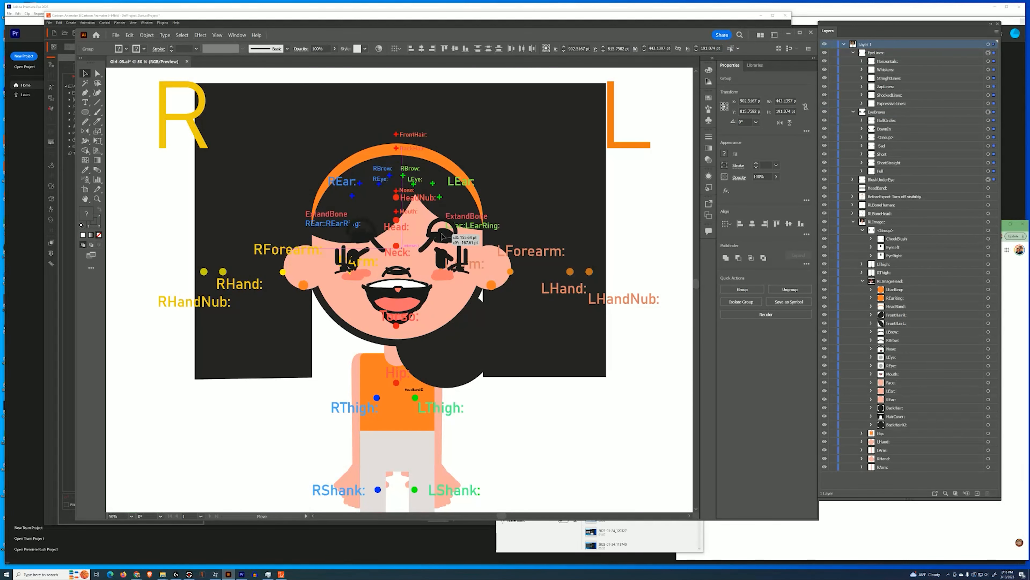
Position the eye line and eyebrow artwork on the girl's face and collapse the EyeLines and EyeBrows groups
{"action": "left_click_drag", "start_coordinate": [471, 227], "coordinate": [479, 289]}
{"action": "left_click_drag", "start_coordinate": [450, 240], "coordinate": [442, 233]}
{"action": "left_click", "coordinate": [853, 53]}
{"action": "left_click", "coordinate": [853, 61]}
Move the EyeLines, EyeBrows and BlushUnderEye groups into RLImageHead near the eye layers
{"action": "left_click", "coordinate": [918, 53]}
{"action": "left_click", "coordinate": [918, 70], "text": "shift"}
{"action": "left_click_drag", "start_coordinate": [918, 69], "coordinate": [896, 260]}
{"action": "left_click_drag", "start_coordinate": [900, 163], "coordinate": [899, 260]}
Append a colon to the eyebrow variant group names and move the variants into the brow layers of RLImageHead
{"action": "left_click", "coordinate": [871, 154]}
{"action": "left_click", "coordinate": [871, 264]}
{"action": "left_click", "coordinate": [871, 281]}
{"action": "double_click", "coordinate": [903, 171]}
{"action": "type", "text": ":"}
{"action": "double_click", "coordinate": [900, 189]}
{"action": "type", "text": ":"}
{"action": "double_click", "coordinate": [901, 197]}
{"action": "type", "text": ":"}
{"action": "double_click", "coordinate": [906, 205]}
{"action": "type", "text": ":"}
{"action": "double_click", "coordinate": [899, 214]}
{"action": "type", "text": ":"}
{"action": "left_click_drag", "start_coordinate": [895, 155], "coordinate": [894, 264]}
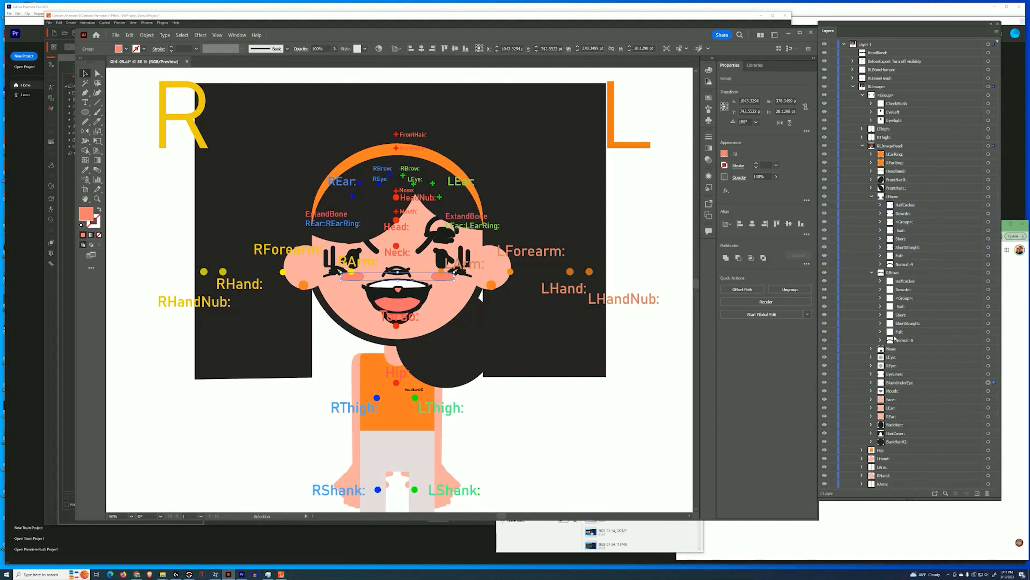
Delete the right-side brow path from every eyebrow variant in the LBrow layer
{"action": "left_click", "coordinate": [880, 205]}
{"action": "left_click", "coordinate": [881, 231]}
{"action": "left_click", "coordinate": [881, 255]}
{"action": "scroll", "coordinate": [901, 281], "scroll_direction": "down", "scroll_amount": 3}
{"action": "left_click", "coordinate": [988, 137]}
{"action": "left_click", "coordinate": [989, 171], "text": "shift"}
{"action": "left_click", "coordinate": [988, 196], "text": "shift"}
{"action": "left_click", "coordinate": [989, 222], "text": "shift"}
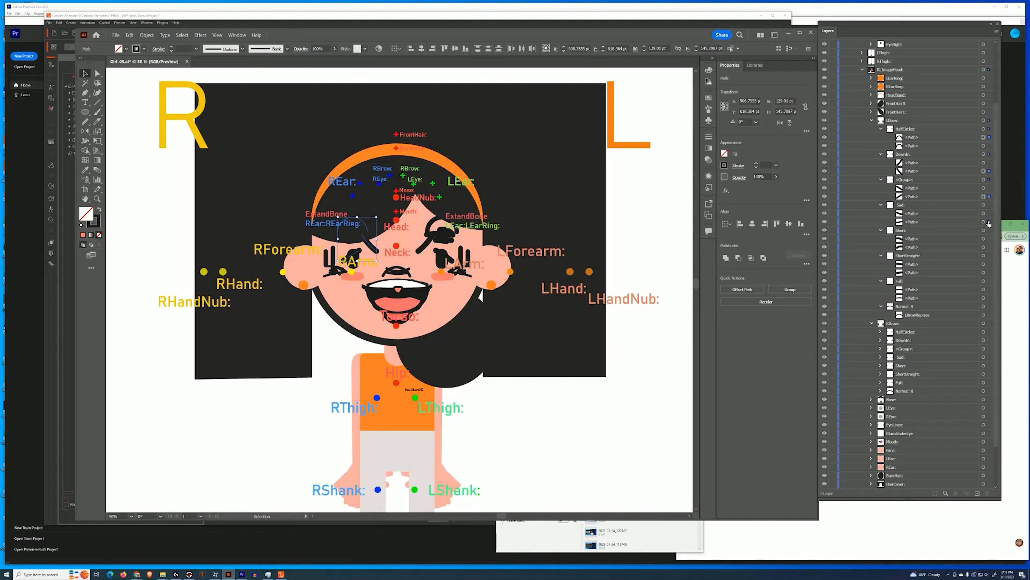
{"action": "left_click", "coordinate": [989, 272], "text": "shift"}
{"action": "left_click", "coordinate": [990, 298], "text": "shift"}
{"action": "key", "text": "Delete"}
{"action": "key", "text": "Delete"}
Delete the left-side brow path from every eyebrow variant in the RBrow layer and save the file
{"action": "left_click", "coordinate": [989, 401]}
{"action": "left_click", "coordinate": [990, 375], "text": "shift"}
{"action": "left_click", "coordinate": [989, 350], "text": "shift"}
{"action": "left_click", "coordinate": [989, 324], "text": "shift"}
{"action": "left_click", "coordinate": [989, 299], "text": "shift"}
{"action": "left_click", "coordinate": [989, 274], "text": "shift"}
{"action": "left_click", "coordinate": [989, 249], "text": "shift"}
{"action": "key", "text": "Delete"}
{"action": "double_click", "coordinate": [905, 214]}
{"action": "double_click", "coordinate": [905, 343]}
{"action": "key", "text": "ctrl+s"}
Name the left groups CheekBlushL: and EyeLinesL:, and move the blush variants into CheekBlushL with a colon after their names
{"action": "left_click_drag", "start_coordinate": [897, 104], "coordinate": [893, 234]}
{"action": "double_click", "coordinate": [898, 247]}
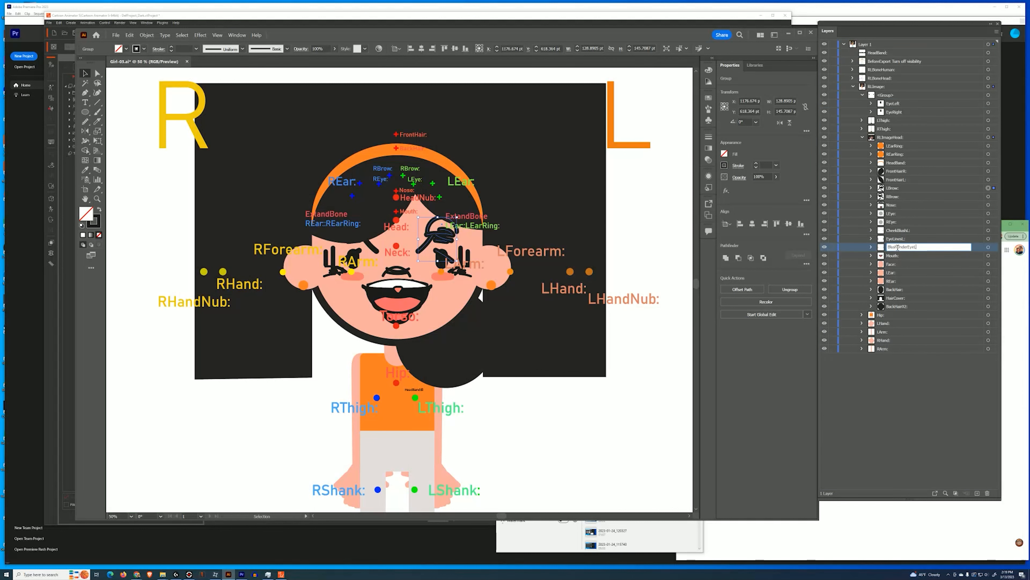
{"action": "left_click", "coordinate": [871, 231]}
{"action": "left_click", "coordinate": [871, 281]}
{"action": "type", "text": ":"}
{"action": "double_click", "coordinate": [909, 247]}
{"action": "double_click", "coordinate": [908, 255]}
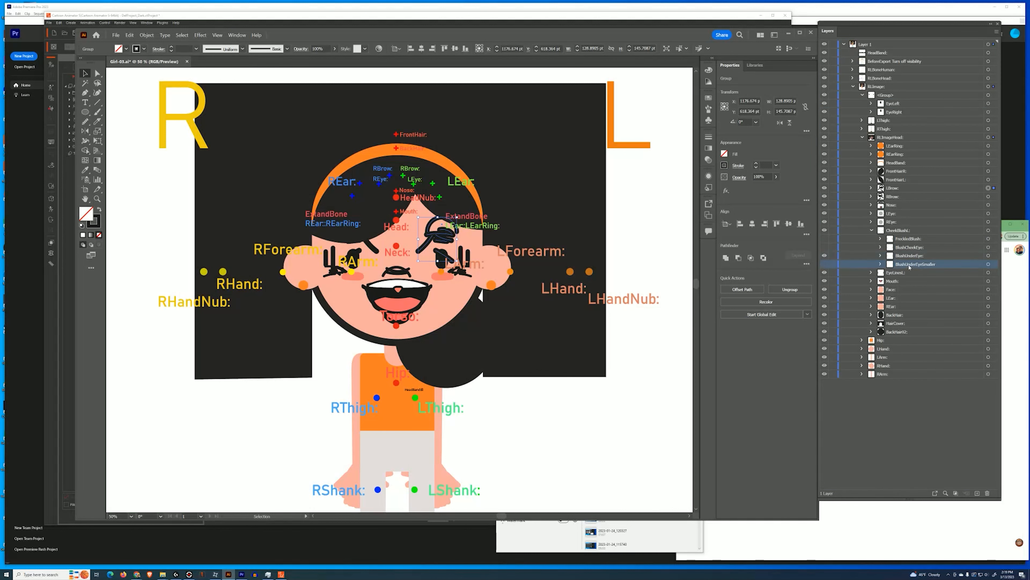
{"action": "double_click", "coordinate": [916, 264]}
Duplicate the CheekBlushL and EyeLinesL groups and rename the copies CheekBlushR: and EyeLinesR:
{"action": "left_click", "coordinate": [871, 272]}
{"action": "left_click_drag", "start_coordinate": [898, 230], "coordinate": [978, 493]}
{"action": "double_click", "coordinate": [897, 272]}
{"action": "left_click_drag", "start_coordinate": [896, 315], "coordinate": [978, 492]}
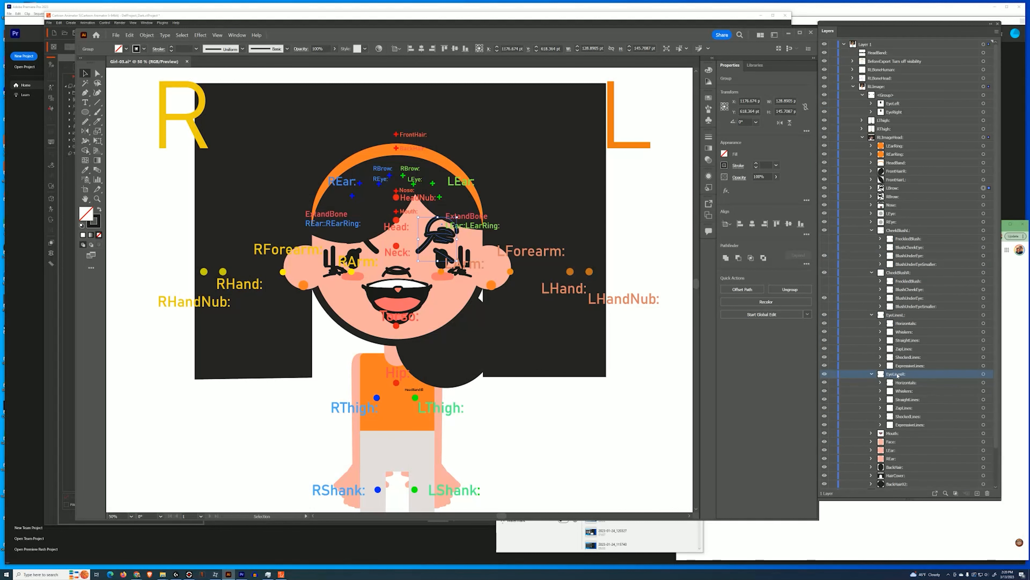
Delete the character's right-side line artwork from every variant in the EyeLinesL group
{"action": "left_click", "coordinate": [880, 324]}
{"action": "left_click", "coordinate": [881, 348]}
{"action": "scroll", "coordinate": [881, 357], "scroll_direction": "down", "scroll_amount": 3}
{"action": "left_click", "coordinate": [881, 298]}
{"action": "left_click", "coordinate": [881, 323]}
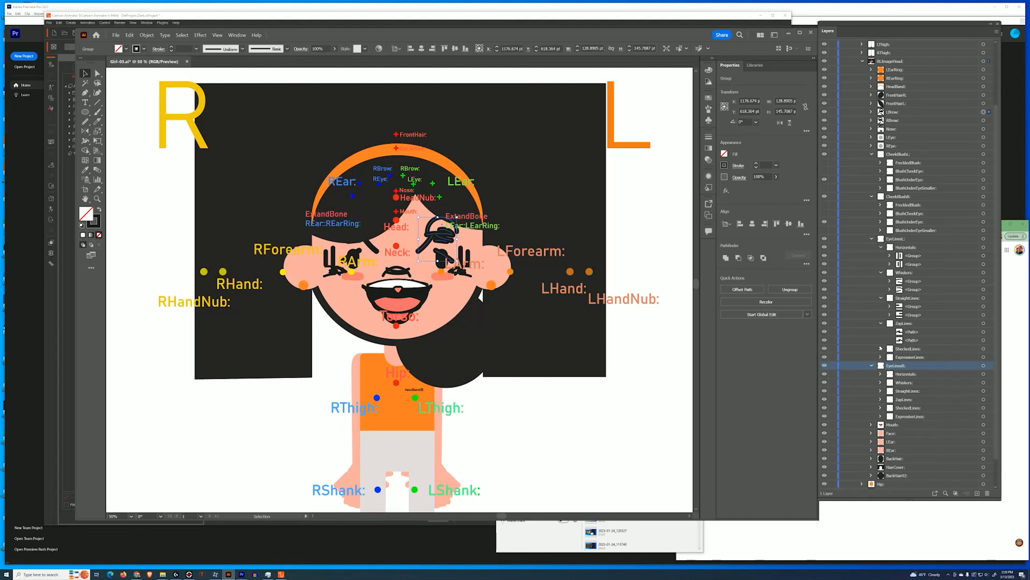
{"action": "left_click", "coordinate": [881, 348]}
{"action": "left_click", "coordinate": [881, 374]}
{"action": "left_click", "coordinate": [984, 264]}
{"action": "key", "text": "Delete"}
{"action": "left_click", "coordinate": [872, 238]}
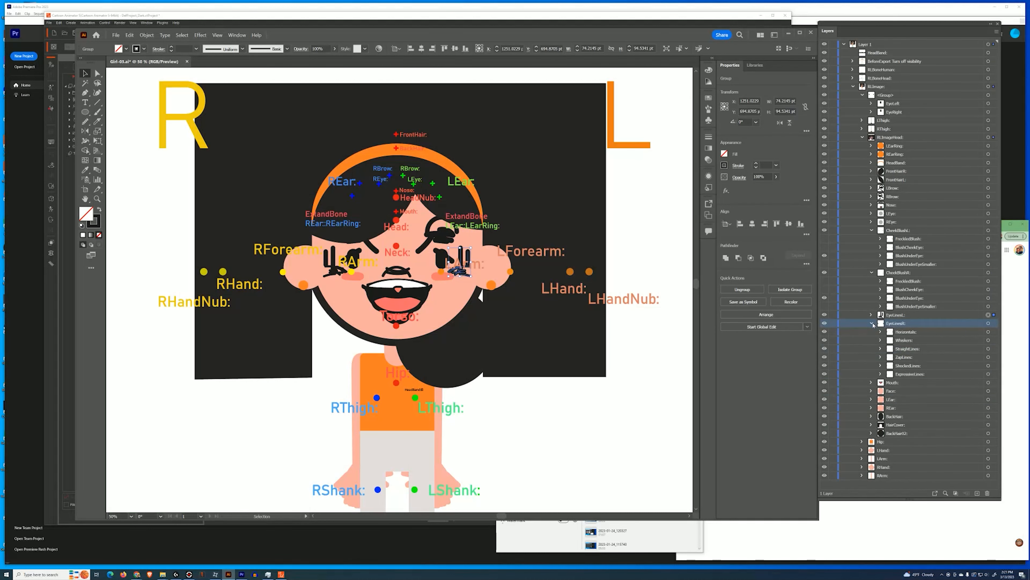
Delete the character's left-side line artwork from every variant in the EyeLinesR group
{"action": "left_click", "coordinate": [880, 332]}
{"action": "left_click", "coordinate": [983, 332]}
{"action": "left_click", "coordinate": [984, 357], "text": "shift"}
{"action": "left_click", "coordinate": [984, 459], "text": "shift"}
{"action": "key", "text": "Delete"}
{"action": "left_click", "coordinate": [872, 315]}
Make all cheek blush variants visible and delete the character's right-side paths from each variant in CheekBlushL
{"action": "left_click_drag", "start_coordinate": [824, 238], "coordinate": [825, 307]}
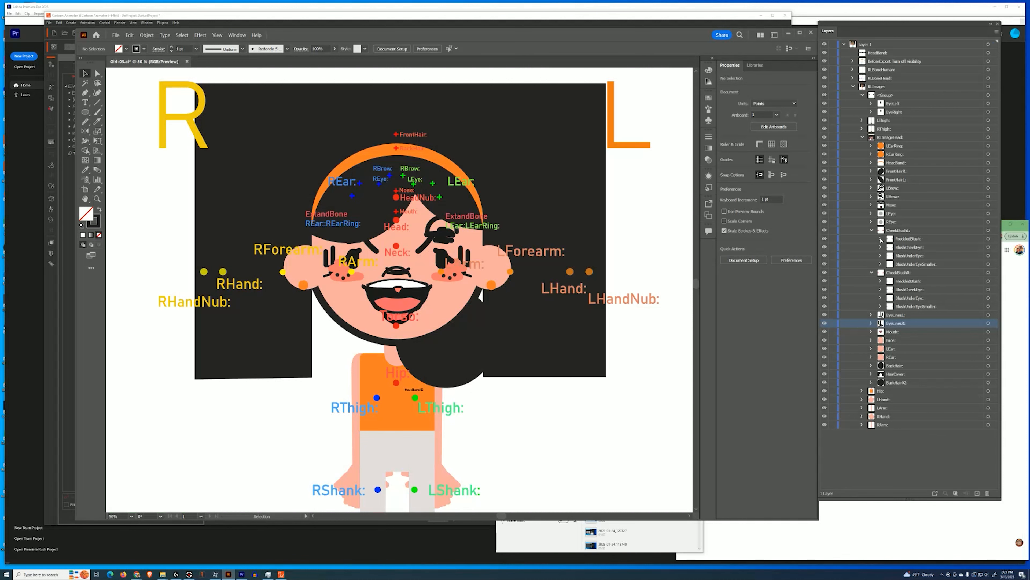
{"action": "left_click", "coordinate": [881, 238]}
{"action": "left_click", "coordinate": [880, 315]}
{"action": "left_click", "coordinate": [880, 340]}
{"action": "left_click", "coordinate": [880, 366]}
{"action": "left_click", "coordinate": [989, 383]}
{"action": "left_click", "coordinate": [989, 357], "text": "shift"}
{"action": "left_click", "coordinate": [989, 332], "text": "shift"}
{"action": "left_click", "coordinate": [990, 281], "text": "shift"}
{"action": "left_click", "coordinate": [989, 273], "text": "shift"}
{"action": "key", "text": "Delete"}
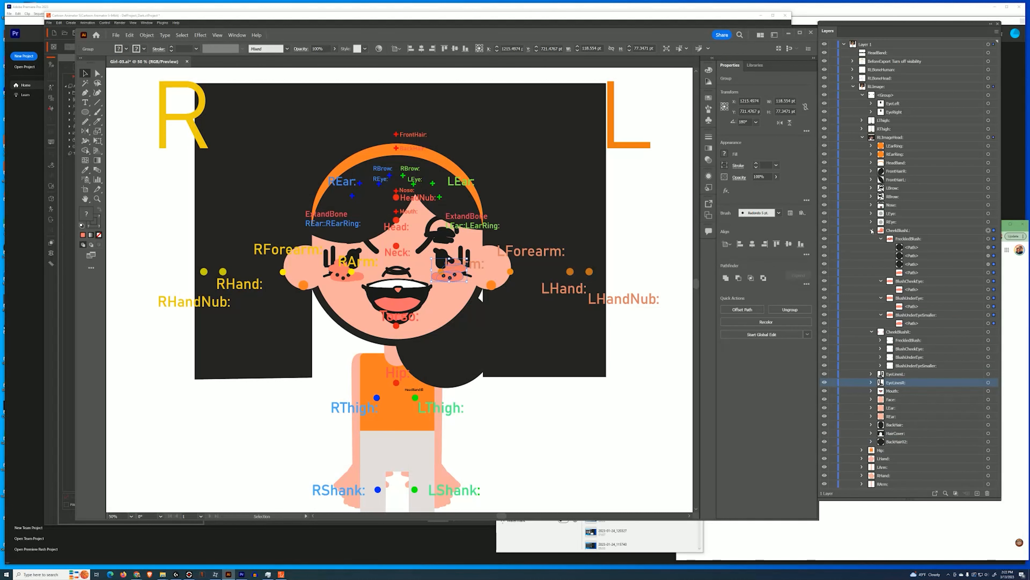
Delete the character's left-side paths from every blush variant in CheekBlushR and save the file
{"action": "left_click", "coordinate": [872, 230]}
{"action": "left_click", "coordinate": [881, 247]}
{"action": "left_click", "coordinate": [881, 324]}
{"action": "left_click", "coordinate": [880, 349]}
{"action": "left_click", "coordinate": [881, 374]}
{"action": "key", "text": "Delete"}
{"action": "left_click", "coordinate": [872, 239]}
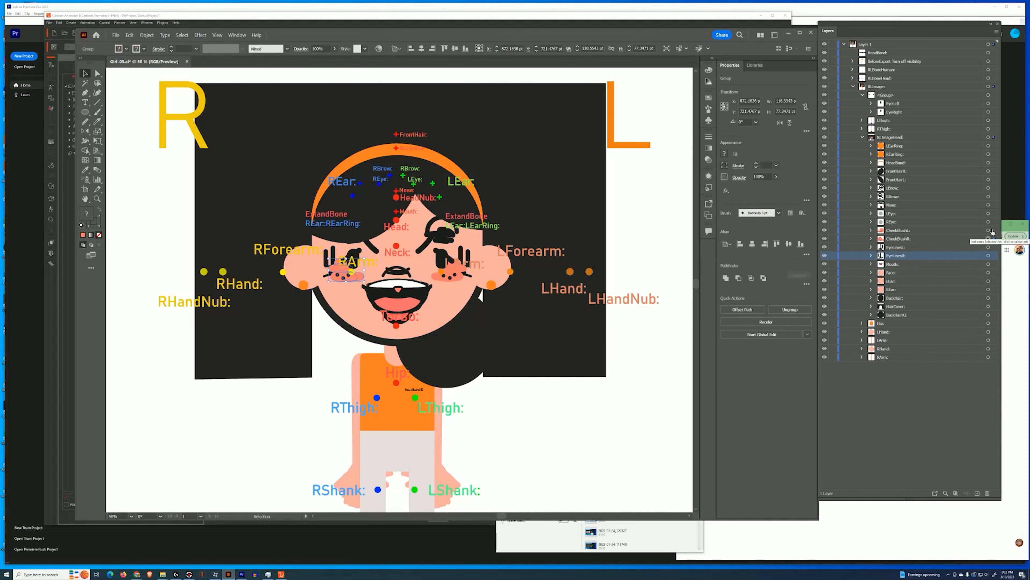
{"action": "left_click", "coordinate": [989, 255]}
{"action": "key", "text": "ctrl+s"}
Move the EyeLeft and EyeRight variants into the LEye and REye layers of RLImageHead and make them all visible
{"action": "left_click_drag", "start_coordinate": [895, 112], "coordinate": [895, 233]}
{"action": "left_click", "coordinate": [871, 197]}
{"action": "scroll", "coordinate": [905, 284], "scroll_direction": "down", "scroll_amount": 3}
{"action": "left_click_drag", "start_coordinate": [824, 87], "coordinate": [824, 446]}
{"action": "left_click", "coordinate": [872, 70]}
{"action": "left_click", "coordinate": [871, 196]}
{"action": "left_click", "coordinate": [911, 256], "text": "shift"}
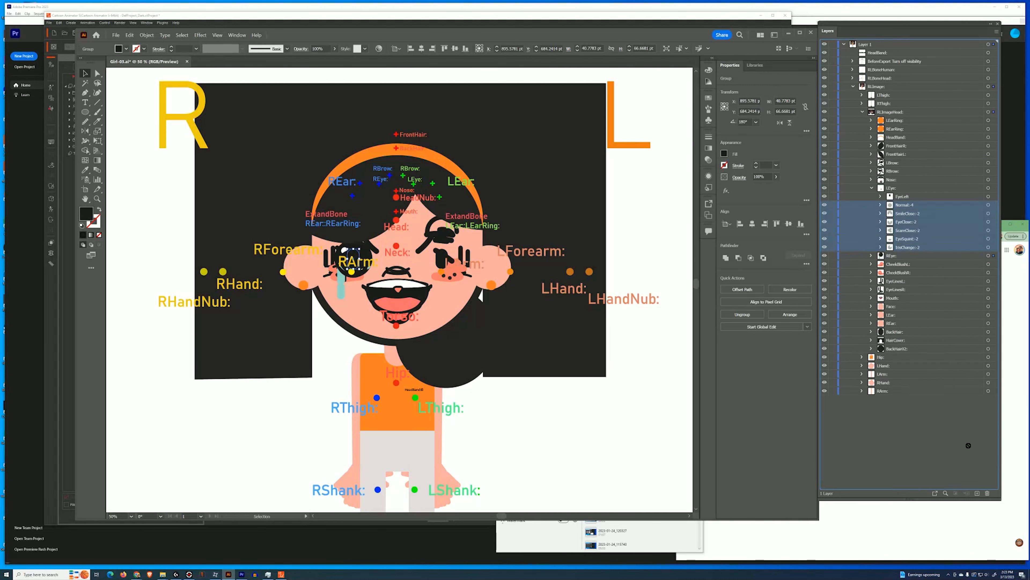
Review the body-part layers in RLImage, collapse them and expand the RLBoneHead bone list
{"action": "left_click", "coordinate": [872, 69]}
{"action": "left_click", "coordinate": [862, 112]}
{"action": "left_click", "coordinate": [862, 104]}
{"action": "left_click", "coordinate": [863, 103]}
{"action": "left_click", "coordinate": [862, 120]}
{"action": "left_click", "coordinate": [862, 120]}
{"action": "left_click", "coordinate": [862, 112]}
{"action": "left_click_drag", "start_coordinate": [896, 281], "coordinate": [896, 268]}
{"action": "left_click", "coordinate": [853, 86]}
{"action": "left_click", "coordinate": [853, 78]}
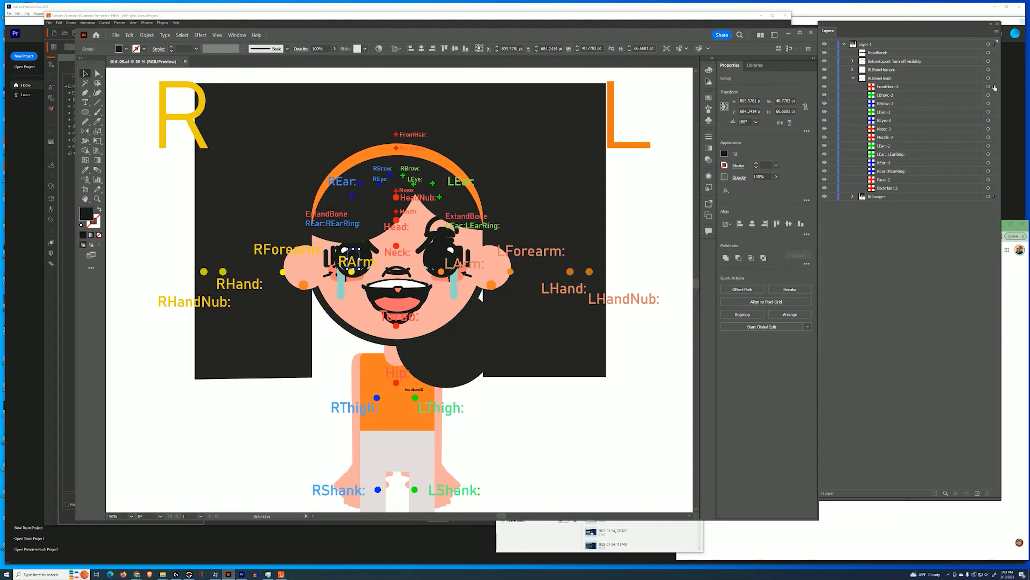
Delete the HeadBand layer from the top of Layer 1, hide the BeforeExport labels and expand RLImage
{"action": "left_click", "coordinate": [988, 86]}
{"action": "left_click", "coordinate": [878, 53]}
{"action": "left_click", "coordinate": [987, 494]}
{"action": "left_click", "coordinate": [824, 52]}
{"action": "left_click", "coordinate": [853, 188]}
Rename the FrontHair bone in RLBoneHead as FrontHairL, duplicate it and name the copy FrontHairR
{"action": "double_click", "coordinate": [888, 78]}
{"action": "type", "text": "L"}
{"action": "left_click_drag", "start_coordinate": [893, 78], "coordinate": [978, 493]}
{"action": "double_click", "coordinate": [899, 79]}
{"action": "type", "text": "R"}
Position the FrontHairL and FrontHairR bones on their halves of the fringe, just below the headband
{"action": "key", "text": "shift+Down"}
{"action": "key", "text": "shift+Down"}
{"action": "key", "text": "shift+Down"}
{"action": "key", "text": "shift+Down"}
{"action": "key", "text": "shift+Down"}
{"action": "key", "text": "shift+Down"}
{"action": "key", "text": "shift+Down"}
{"action": "key", "text": "shift+Down"}
{"action": "key", "text": "shift+Down"}
{"action": "key", "text": "shift+Down"}
{"action": "key", "text": "shift+Down"}
{"action": "key", "text": "shift+Down"}
{"action": "key", "text": "shift+Down"}
{"action": "key", "text": "shift+Down"}
{"action": "key", "text": "shift+Down"}
{"action": "key", "text": "shift+Down"}
{"action": "key", "text": "shift+Right"}
{"action": "key", "text": "shift+Right"}
{"action": "left_click", "coordinate": [896, 86]}
{"action": "left_click", "coordinate": [994, 87]}
{"action": "key", "text": "shift+Right"}
{"action": "key", "text": "shift+Right"}
{"action": "key", "text": "shift+Right"}
{"action": "key", "text": "shift+Right"}
{"action": "key", "text": "shift+Right"}
{"action": "key", "text": "shift+Right"}
{"action": "key", "text": "shift+Right"}
{"action": "key", "text": "shift+Down"}
{"action": "key", "text": "shift+Down"}
{"action": "key", "text": "shift+Down"}
{"action": "key", "text": "shift+Down"}
{"action": "key", "text": "shift+Down"}
{"action": "key", "text": "shift+Down"}
{"action": "key", "text": "shift+Down"}
{"action": "key", "text": "shift+Down"}
{"action": "key", "text": "shift+Down"}
{"action": "key", "text": "shift+Down"}
{"action": "left_click", "coordinate": [994, 78]}
{"action": "key", "text": "shift+Left"}
{"action": "key", "text": "shift+Left"}
{"action": "key", "text": "shift+Left"}
{"action": "key", "text": "shift+Left"}
{"action": "key", "text": "shift+Left"}
{"action": "key", "text": "shift+Left"}
{"action": "key", "text": "shift+Left"}
{"action": "key", "text": "shift+Left"}
{"action": "key", "text": "shift+Up"}
{"action": "key", "text": "shift+Up"}
{"action": "key", "text": "shift+Up"}
{"action": "key", "text": "shift+Up"}
{"action": "key", "text": "shift+Up"}
{"action": "key", "text": "shift+Up"}
Position the LBrow and RBrow bones over the matching eyebrows and hide the front hair layers in RLImageHead
{"action": "left_click", "coordinate": [994, 95]}
{"action": "key", "text": "shift+Down"}
{"action": "key", "text": "shift+Down"}
{"action": "key", "text": "shift+Down"}
{"action": "key", "text": "shift+Down"}
{"action": "key", "text": "shift+Down"}
{"action": "key", "text": "shift+Down"}
{"action": "key", "text": "shift+Down"}
{"action": "key", "text": "shift+Down"}
{"action": "key", "text": "shift+Down"}
{"action": "key", "text": "shift+Right"}
{"action": "key", "text": "shift+Right"}
{"action": "key", "text": "shift+Right"}
{"action": "key", "text": "shift+Right"}
{"action": "key", "text": "shift+Right"}
{"action": "key", "text": "shift+Right"}
{"action": "key", "text": "shift+Right"}
{"action": "key", "text": "shift+Right"}
{"action": "key", "text": "shift+Right"}
{"action": "key", "text": "shift+Right"}
{"action": "key", "text": "shift+Right"}
{"action": "key", "text": "shift+Right"}
{"action": "key", "text": "shift+Right"}
{"action": "key", "text": "shift+Down"}
{"action": "key", "text": "shift+Down"}
{"action": "key", "text": "shift+Down"}
{"action": "key", "text": "shift+Down"}
{"action": "key", "text": "shift+Down"}
{"action": "left_click", "coordinate": [994, 104]}
{"action": "key", "text": "shift+Left"}
{"action": "key", "text": "shift+Left"}
{"action": "key", "text": "shift+Left"}
{"action": "key", "text": "shift+Left"}
{"action": "key", "text": "shift+Left"}
{"action": "key", "text": "shift+Down"}
{"action": "key", "text": "shift+Down"}
{"action": "key", "text": "shift+Down"}
{"action": "key", "text": "shift+Down"}
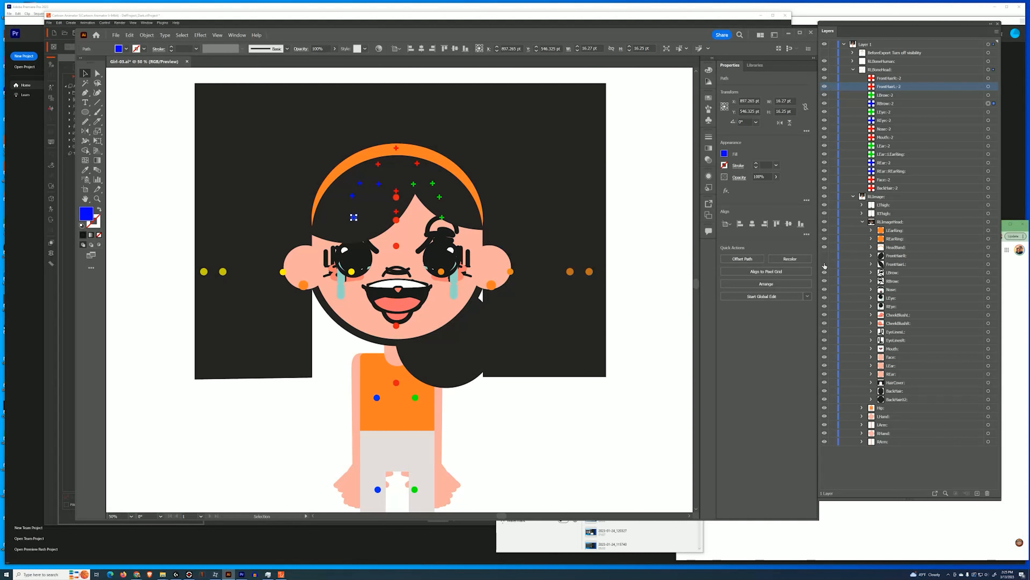
{"action": "left_click_drag", "start_coordinate": [825, 256], "coordinate": [825, 265]}
{"action": "left_click_drag", "start_coordinate": [354, 217], "coordinate": [352, 217]}
Move the LEye and REye bones onto the centres of the matching eyes
{"action": "left_click", "coordinate": [994, 112]}
{"action": "left_click_drag", "start_coordinate": [414, 184], "coordinate": [441, 258]}
{"action": "left_click", "coordinate": [994, 121]}
{"action": "mouse_move", "coordinate": [379, 184]}
{"action": "left_mouse_down"}
{"action": "mouse_move", "coordinate": [353, 259]}
{"action": "mouse_move", "coordinate": [397, 271]}
{"action": "left_mouse_up"}
Place the Nose and Mouth bones on the nose and mouth, and make the front hair layers visible
{"action": "left_click", "coordinate": [994, 129]}
{"action": "left_click", "coordinate": [993, 137]}
{"action": "left_click_drag", "start_coordinate": [397, 212], "coordinate": [396, 295]}
{"action": "left_click_drag", "start_coordinate": [825, 256], "coordinate": [825, 264]}
Move the LEar and REar bones to where the ears join the face and the two EarRing bones onto the earrings
{"action": "left_click", "coordinate": [994, 146]}
{"action": "left_click_drag", "start_coordinate": [433, 183], "coordinate": [491, 285]}
{"action": "left_click", "coordinate": [994, 154]}
{"action": "left_click", "coordinate": [993, 163]}
{"action": "left_click_drag", "start_coordinate": [360, 184], "coordinate": [317, 267]}
{"action": "left_click", "coordinate": [993, 171]}
{"action": "scroll", "coordinate": [416, 198], "scroll_direction": "up", "scroll_amount": 1}
{"action": "left_click_drag", "start_coordinate": [331, 196], "coordinate": [266, 314]}
Place the Face bone at the chin and the BackHair bone above the headband, check the HairCrown layer and save the file
{"action": "left_click", "coordinate": [993, 179]}
{"action": "left_click_drag", "start_coordinate": [390, 228], "coordinate": [390, 380]}
{"action": "left_click", "coordinate": [993, 188]}
{"action": "left_click_drag", "start_coordinate": [390, 131], "coordinate": [394, 103]}
{"action": "left_click", "coordinate": [824, 383]}
{"action": "left_click", "coordinate": [825, 383]}
{"action": "key", "text": "ctrl+s"}
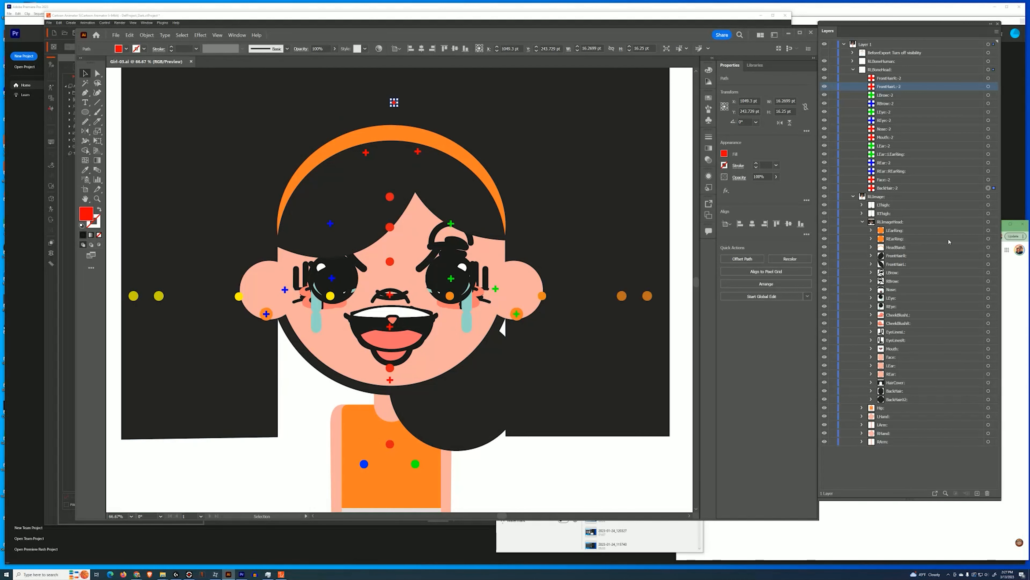
Duplicate the LEye and REye bones in place twice to provide bones for the eye lines and cheek blush
{"action": "left_click", "coordinate": [993, 112]}
{"action": "left_click", "coordinate": [994, 120], "text": "shift"}
{"action": "key", "text": "ctrl+c"}
{"action": "key", "text": "ctrl+f"}
{"action": "key", "text": "ctrl+f"}
Rename the first pair of eye bone copies as EyeLinesL: and EyeLinesR:
{"action": "double_click", "coordinate": [885, 112]}
{"action": "type", "text": "EyeLinesL:"}
{"action": "double_click", "coordinate": [886, 121]}
{"action": "type", "text": "EyeLinesR:-2"}
{"action": "double_click", "coordinate": [890, 112]}
{"action": "key", "text": "Return"}
Rename the LBrow bone as LBrow: and the second pair of eye bone copies as CheekBlushL: and CheekBlushR:
{"action": "double_click", "coordinate": [885, 95]}
{"action": "type", "text": "LBrow:"}
{"action": "double_click", "coordinate": [899, 349]}
{"action": "double_click", "coordinate": [898, 357]}
{"action": "double_click", "coordinate": [886, 137]}
{"action": "key", "text": "ctrl+v"}
Remove the -2 suffix from the front hair, RBrow, REye, Nose, Mouth and LEar bone names and save the file
{"action": "double_click", "coordinate": [894, 111]}
{"action": "double_click", "coordinate": [885, 104]}
{"action": "double_click", "coordinate": [889, 86]}
{"action": "double_click", "coordinate": [888, 78]}
{"action": "double_click", "coordinate": [885, 155]}
{"action": "double_click", "coordinate": [885, 163]}
{"action": "double_click", "coordinate": [885, 172]}
{"action": "double_click", "coordinate": [883, 179]}
{"action": "key", "text": "ctrl+s"}
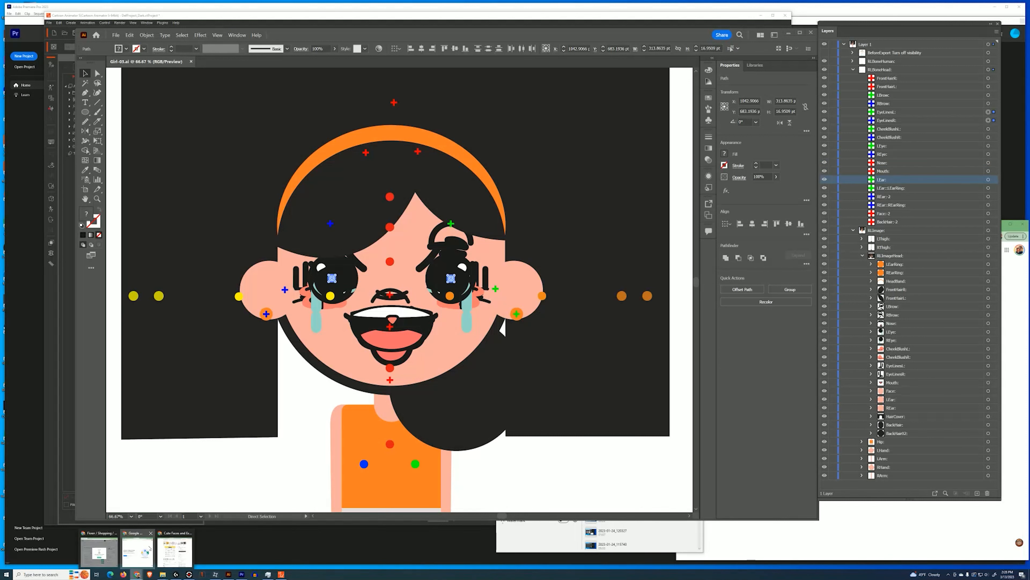
Append -2 to the names of the LEar, Mouth, Nose, REye, LEye and CheekBlushR bones
{"action": "double_click", "coordinate": [909, 179]}
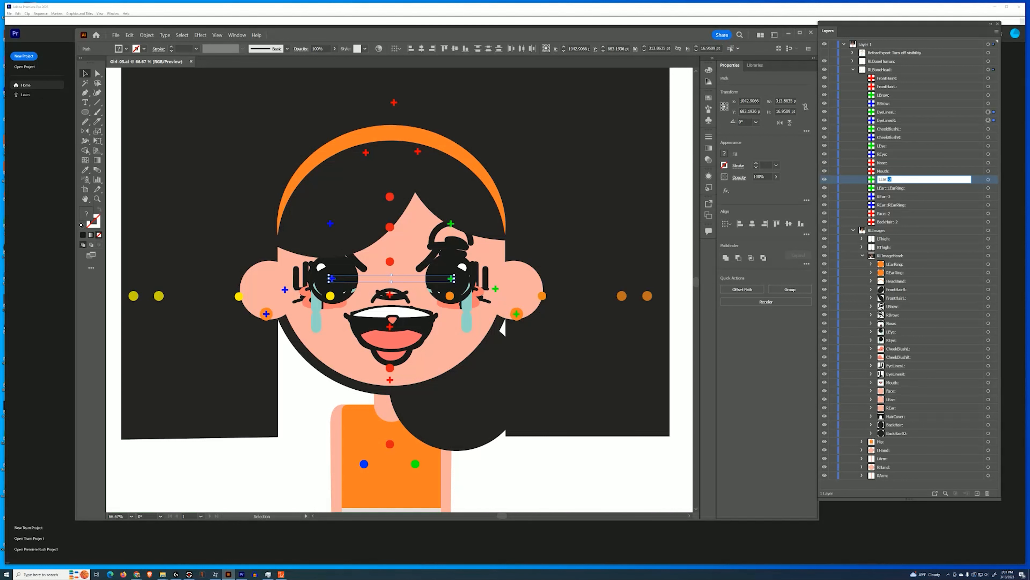
{"action": "key", "text": "Return"}
{"action": "double_click", "coordinate": [883, 171]}
{"action": "key", "text": "ctrl+v"}
{"action": "double_click", "coordinate": [883, 163]}
{"action": "key", "text": "ctrl+v"}
{"action": "double_click", "coordinate": [884, 154]}
{"action": "double_click", "coordinate": [884, 145]}
{"action": "double_click", "coordinate": [888, 137]}
{"action": "type", "text": "-2"}
Append -2 to the CheekBlushL, EyeLinesR, EyeLinesL, RBrow, LBrow, FrontHairL and FrontHairR bone names
{"action": "double_click", "coordinate": [888, 129]}
{"action": "double_click", "coordinate": [888, 121]}
{"action": "double_click", "coordinate": [888, 112]}
{"action": "double_click", "coordinate": [887, 104]}
{"action": "double_click", "coordinate": [888, 95]}
{"action": "key", "text": "Return"}
{"action": "double_click", "coordinate": [887, 86]}
{"action": "type", "text": "-2"}
{"action": "double_click", "coordinate": [887, 78]}
{"action": "type", "text": "-2"}
{"action": "key", "text": "Return"}
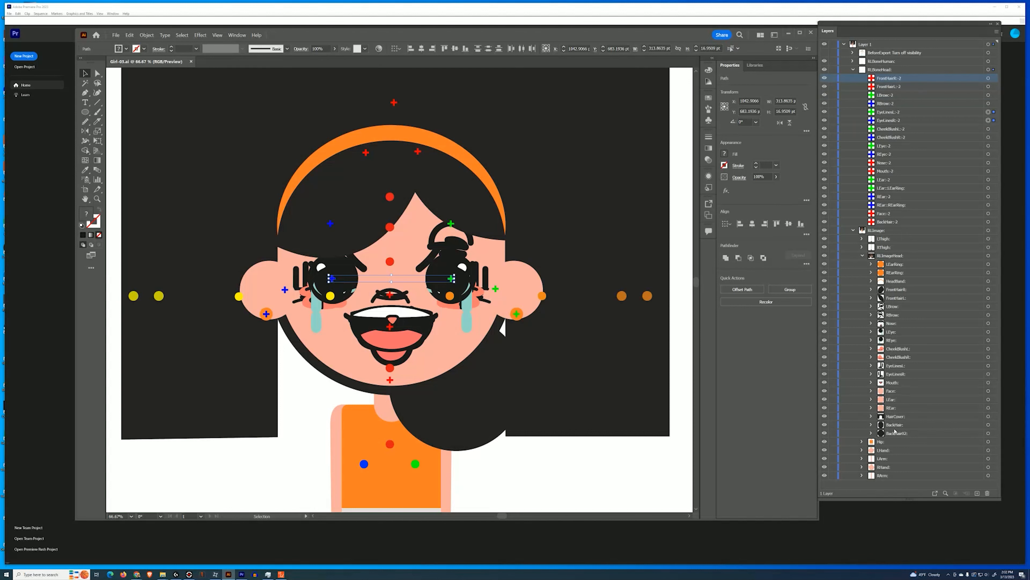
Duplicate the BackHair bone twice and name the copies HairCover:-2 and BackHair02:-2 to match the image layers
{"action": "left_click_drag", "start_coordinate": [889, 221], "coordinate": [977, 494]}
{"action": "left_click_drag", "start_coordinate": [888, 221], "coordinate": [978, 493]}
{"action": "double_click", "coordinate": [887, 221]}
{"action": "type", "text": "HairCover:-2"}
{"action": "double_click", "coordinate": [898, 450]}
{"action": "key", "text": "ctrl+c"}
{"action": "double_click", "coordinate": [888, 239]}
{"action": "key", "text": "ctrl+v"}
{"action": "type", "text": "-2"}
{"action": "key", "text": "Return"}
Move the BackHair02 bone up about 100 pt and place the HairCover bone on the lower cheek beside the mouth
{"action": "left_click", "coordinate": [984, 238]}
{"action": "key", "text": "shift+Up"}
{"action": "key", "text": "shift+Up"}
{"action": "key", "text": "shift+Up"}
{"action": "key", "text": "shift+Up"}
{"action": "key", "text": "shift+Up"}
{"action": "key", "text": "shift+Up"}
{"action": "key", "text": "shift+Up"}
{"action": "key", "text": "shift+Up"}
{"action": "key", "text": "shift+Up"}
{"action": "key", "text": "shift+Up"}
{"action": "left_click_drag", "start_coordinate": [610, 221], "coordinate": [616, 329]}
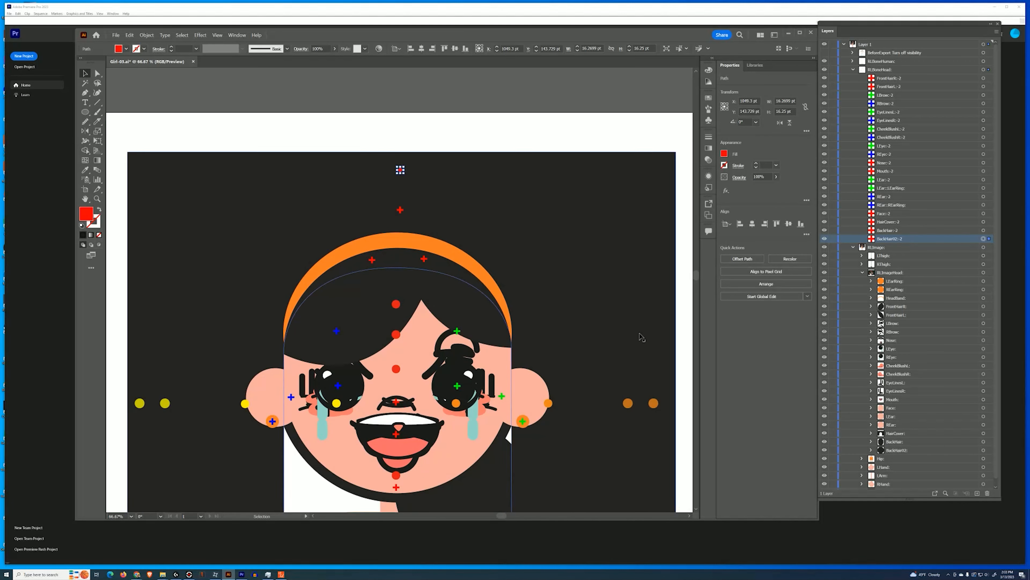
{"action": "left_click_drag", "start_coordinate": [482, 294], "coordinate": [456, 228]}
{"action": "left_click_drag", "start_coordinate": [373, 104], "coordinate": [415, 394]}
{"action": "left_click", "coordinate": [983, 221]}
Offset the EyeLines and CheekBlush bones from the eye centers onto the eye lines and cheek blush, and save the file
{"action": "left_click", "coordinate": [984, 112]}
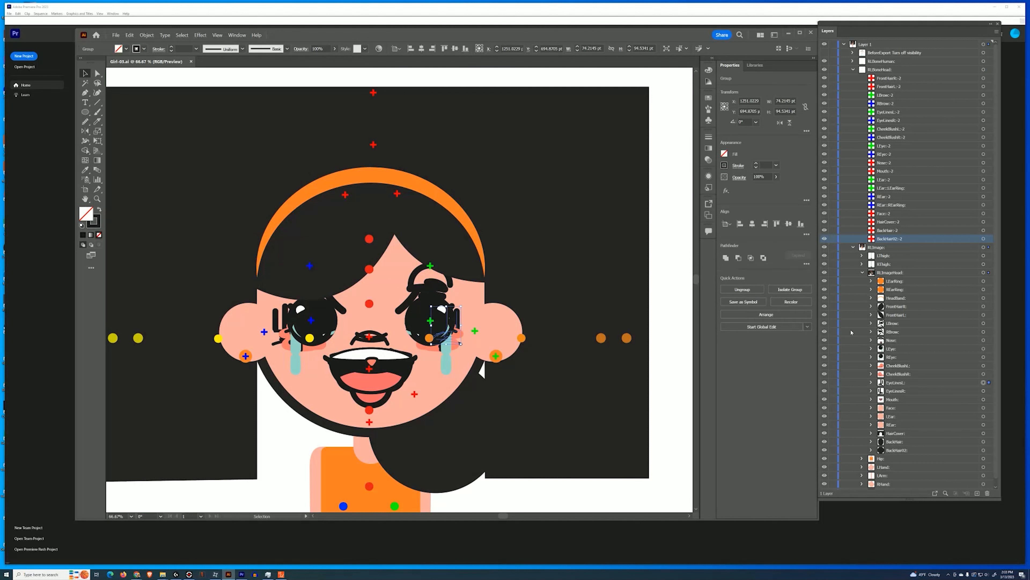
{"action": "left_click", "coordinate": [990, 121]}
{"action": "left_click", "coordinate": [986, 128]}
{"action": "left_click", "coordinate": [989, 137]}
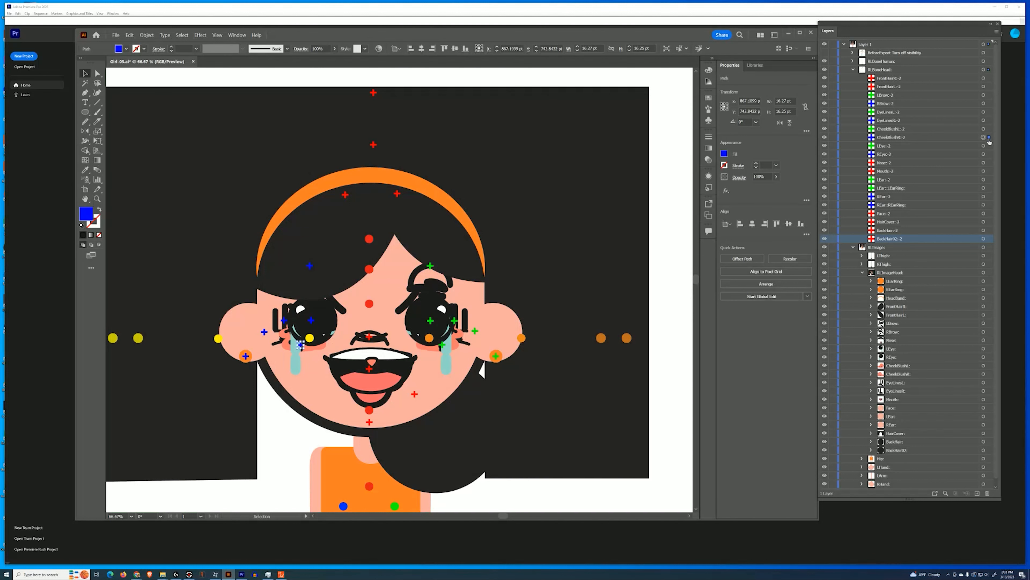
{"action": "key", "text": "ctrl+s"}
In RLBoneHuman, move the Root and ObjectPivot down together to the soles between the feet
{"action": "left_click", "coordinate": [853, 70]}
{"action": "left_click", "coordinate": [862, 103]}
{"action": "left_click", "coordinate": [853, 61]}
{"action": "left_click_drag", "start_coordinate": [496, 487], "coordinate": [541, 192]}
{"action": "left_click_drag", "start_coordinate": [541, 338], "coordinate": [587, 202]}
{"action": "left_click", "coordinate": [993, 289]}
{"action": "left_click", "coordinate": [995, 281], "text": "shift"}
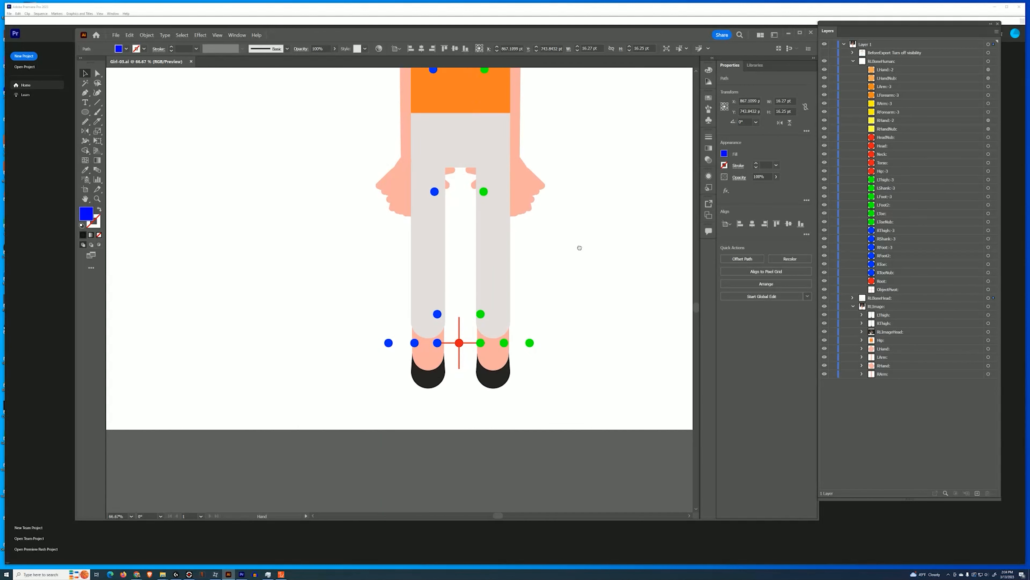
{"action": "key", "text": "shift+Down"}
{"action": "key", "text": "Up"}
{"action": "key", "text": "Up"}
{"action": "key", "text": "shift+Down"}
Move all six right leg bones, RThigh through RToeNub, down together so the foot bones reach the shoe
{"action": "left_click", "coordinate": [994, 273]}
{"action": "left_click", "coordinate": [994, 265], "text": "shift"}
{"action": "left_click", "coordinate": [994, 256], "text": "shift"}
{"action": "left_click", "coordinate": [994, 247], "text": "shift"}
{"action": "left_click", "coordinate": [994, 238], "text": "shift"}
{"action": "left_click", "coordinate": [994, 230], "text": "shift"}
{"action": "key", "text": "shift+Down"}
{"action": "key", "text": "shift+Down"}
{"action": "key", "text": "shift+Down"}
{"action": "key", "text": "shift+Down"}
{"action": "key", "text": "shift+Up"}
{"action": "key", "text": "shift+Right"}
{"action": "key", "text": "Left"}
{"action": "key", "text": "Left"}
{"action": "key", "text": "Left"}
{"action": "key", "text": "Left"}
{"action": "key", "text": "Left"}
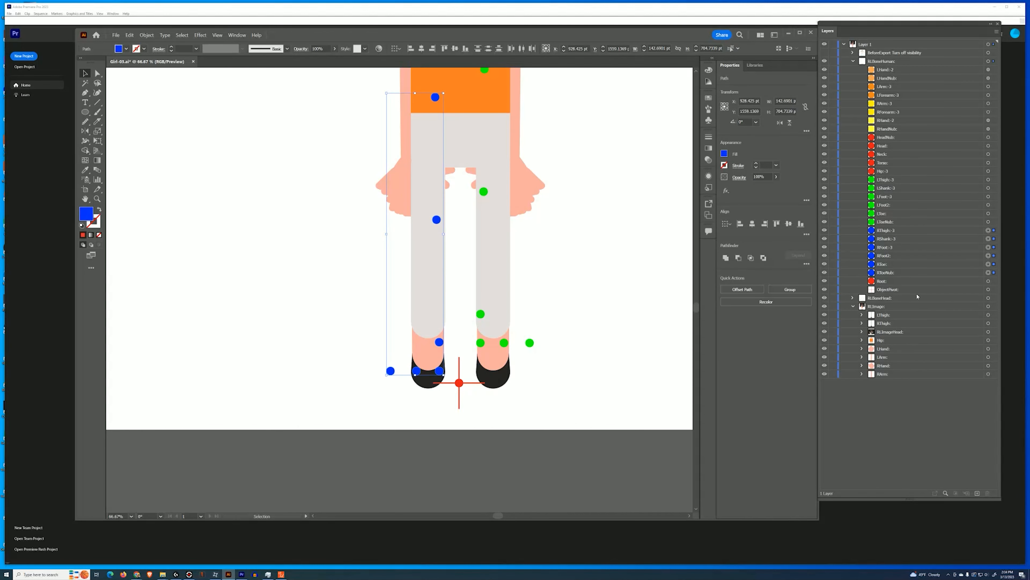
Move the RToeNub bone inward and down to the tip of the right shoe
{"action": "left_click", "coordinate": [994, 272]}
{"action": "key", "text": "shift+Right"}
{"action": "key", "text": "shift+Right"}
{"action": "key", "text": "shift+Right"}
{"action": "key", "text": "shift+Right"}
{"action": "key", "text": "shift+Right"}
{"action": "key", "text": "shift+Right"}
{"action": "key", "text": "shift+Right"}
{"action": "key", "text": "shift+Down"}
{"action": "key", "text": "shift+Right"}
{"action": "key", "text": "shift+Right"}
{"action": "key", "text": "shift+Down"}
{"action": "key", "text": "shift+Down"}
{"action": "key", "text": "Right"}
{"action": "key", "text": "Right"}
{"action": "key", "text": "Right"}
Line up the remaining right foot bones along the center of the right foot
{"action": "left_click", "coordinate": [994, 264]}
{"action": "mouse_move", "coordinate": [417, 372]}
{"action": "left_mouse_down"}
{"action": "mouse_move", "coordinate": [428, 371]}
{"action": "mouse_move", "coordinate": [429, 344]}
{"action": "mouse_move", "coordinate": [428, 363]}
{"action": "left_mouse_up"}
{"action": "left_click", "coordinate": [440, 373]}
{"action": "key", "text": "a"}
{"action": "left_click_drag", "start_coordinate": [428, 372], "coordinate": [428, 374]}
Line up the left foot and toe bones along the center of the left foot
{"action": "left_click_drag", "start_coordinate": [530, 343], "coordinate": [494, 362]}
{"action": "left_click_drag", "start_coordinate": [480, 315], "coordinate": [494, 350]}
{"action": "left_click_drag", "start_coordinate": [493, 363], "coordinate": [494, 363]}
Place the RShank and LShank bones at the knees and the RThigh and LThigh bones at the tops of the legs
{"action": "left_click_drag", "start_coordinate": [436, 220], "coordinate": [428, 251]}
{"action": "left_click_drag", "start_coordinate": [483, 192], "coordinate": [493, 256]}
{"action": "left_click_drag", "start_coordinate": [428, 251], "coordinate": [428, 256]}
{"action": "left_click_drag", "start_coordinate": [436, 98], "coordinate": [428, 198]}
{"action": "left_click_drag", "start_coordinate": [489, 195], "coordinate": [483, 244]}
{"action": "left_click_drag", "start_coordinate": [422, 247], "coordinate": [422, 211]}
{"action": "left_click_drag", "start_coordinate": [479, 119], "coordinate": [487, 210]}
{"action": "left_click_drag", "start_coordinate": [487, 211], "coordinate": [495, 341]}
Place the Hip bone at the waistline and the Torso bone just above it on the shirt
{"action": "left_click_drag", "start_coordinate": [460, 228], "coordinate": [461, 293]}
{"action": "left_click_drag", "start_coordinate": [461, 154], "coordinate": [461, 266]}
{"action": "left_click_drag", "start_coordinate": [464, 171], "coordinate": [460, 271]}
Place the Neck bone at the neck base, the Head and HeadNub bones at the chin, and the RHandNub bone at the hand
{"action": "left_click_drag", "start_coordinate": [457, 156], "coordinate": [459, 304]}
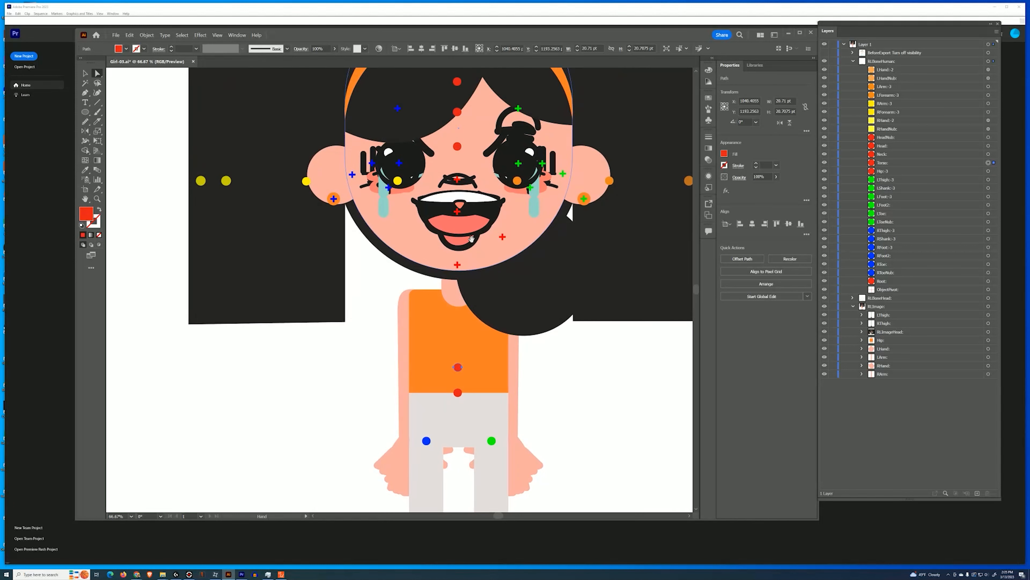
{"action": "left_click_drag", "start_coordinate": [457, 113], "coordinate": [458, 266]}
{"action": "left_click_drag", "start_coordinate": [458, 83], "coordinate": [458, 253]}
{"action": "left_click_drag", "start_coordinate": [200, 180], "coordinate": [426, 412]}
Hide all LHand sprites except the first one, and hide the LThigh layer
{"action": "left_click", "coordinate": [862, 348]}
{"action": "scroll", "coordinate": [862, 350], "scroll_direction": "down", "scroll_amount": 4}
{"action": "left_click_drag", "start_coordinate": [824, 264], "coordinate": [824, 483]}
{"action": "scroll", "coordinate": [825, 467], "scroll_direction": "down", "scroll_amount": 2}
{"action": "left_click", "coordinate": [450, 408]}
{"action": "left_click", "coordinate": [824, 172]}
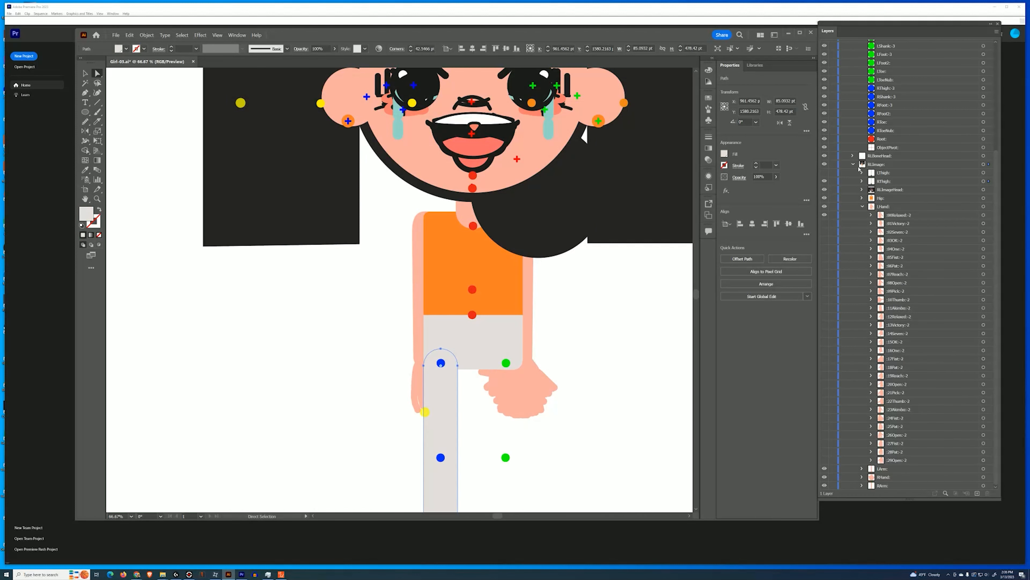
Place the RHandNub bone on the hand, the RHand bone at the wrist, the RForearm bone at the elbow and the RArm bone at the shoulder
{"action": "left_click", "coordinate": [824, 181]}
{"action": "left_click", "coordinate": [824, 173]}
{"action": "left_click_drag", "start_coordinate": [425, 412], "coordinate": [436, 413]}
{"action": "left_click_drag", "start_coordinate": [241, 103], "coordinate": [429, 359]}
{"action": "left_click_drag", "start_coordinate": [321, 103], "coordinate": [424, 299]}
{"action": "left_click_drag", "start_coordinate": [423, 298], "coordinate": [425, 298]}
{"action": "left_click_drag", "start_coordinate": [412, 103], "coordinate": [427, 219]}
{"action": "left_click_drag", "start_coordinate": [427, 220], "coordinate": [425, 222]}
Place the LHandNub bone on the hand, the LHand bone at the wrist, the LForearm bone at the elbow and the LArm bone at the shoulder
{"action": "left_click_drag", "start_coordinate": [615, 133], "coordinate": [523, 174]}
{"action": "left_click_drag", "start_coordinate": [637, 144], "coordinate": [417, 455]}
{"action": "left_click", "coordinate": [825, 182]}
{"action": "left_click", "coordinate": [824, 173]}
{"action": "left_click_drag", "start_coordinate": [612, 145], "coordinate": [429, 401]}
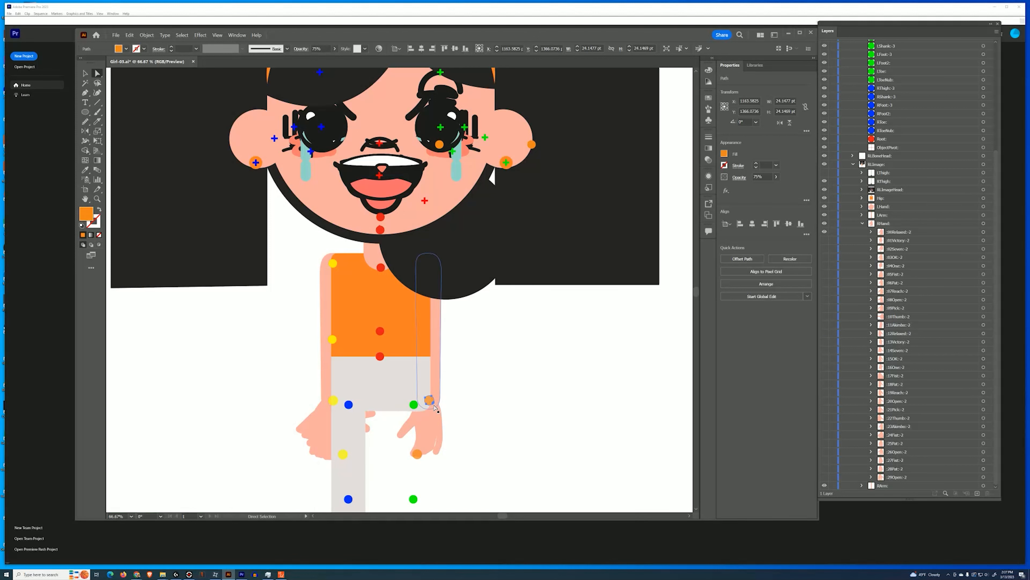
{"action": "left_click_drag", "start_coordinate": [531, 144], "coordinate": [430, 341]}
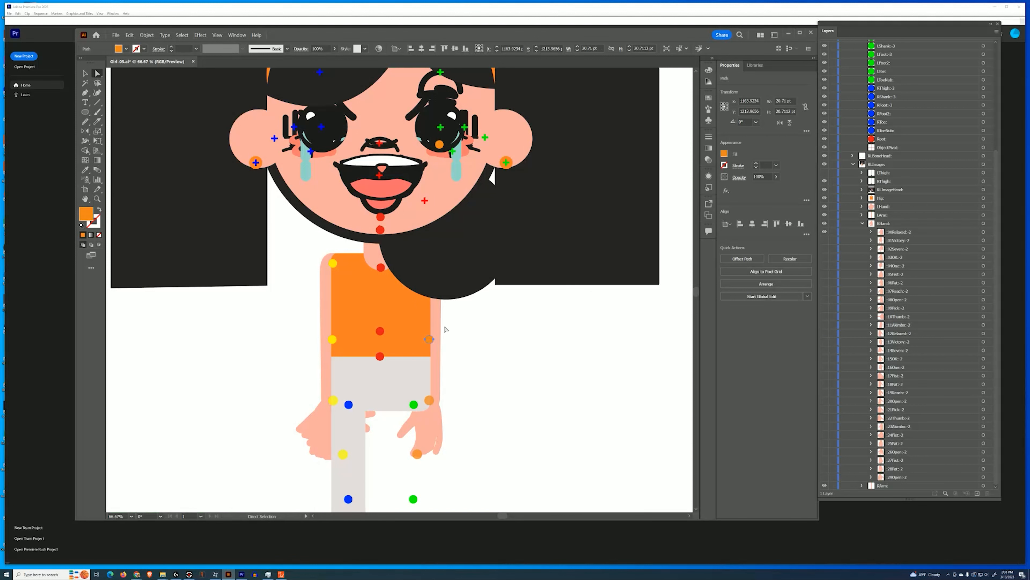
{"action": "left_click", "coordinate": [450, 268]}
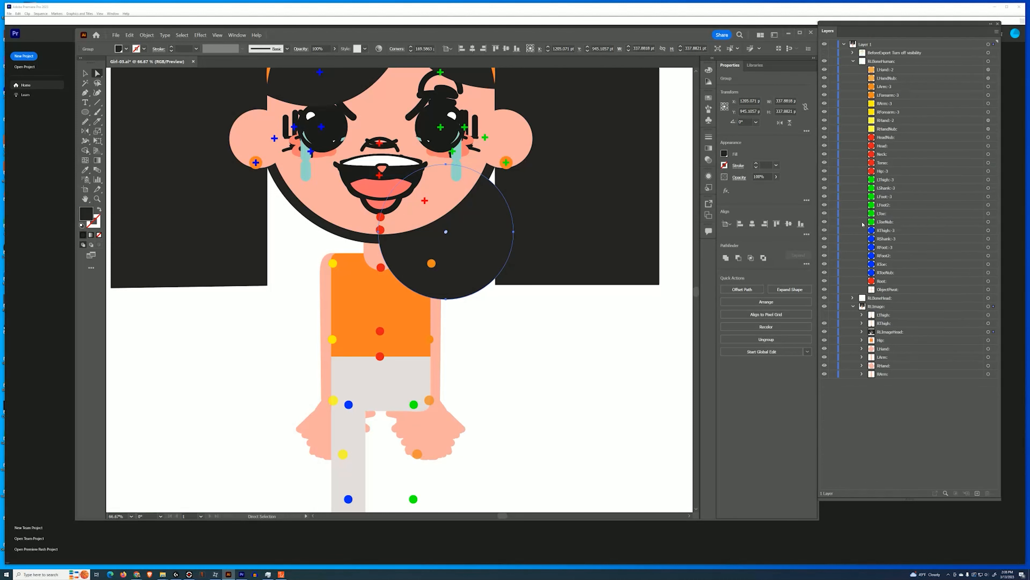
{"action": "left_click_drag", "start_coordinate": [432, 260], "coordinate": [430, 264]}
{"action": "left_click_drag", "start_coordinate": [447, 268], "coordinate": [454, 305]}
Show the hidden LThigh layer and save the character as an Adobe Illustrator file in the Rigged folder
{"action": "scroll", "coordinate": [924, 262], "scroll_direction": "up", "scroll_amount": 4}
{"action": "left_click", "coordinate": [853, 61]}
{"action": "left_click", "coordinate": [825, 281]}
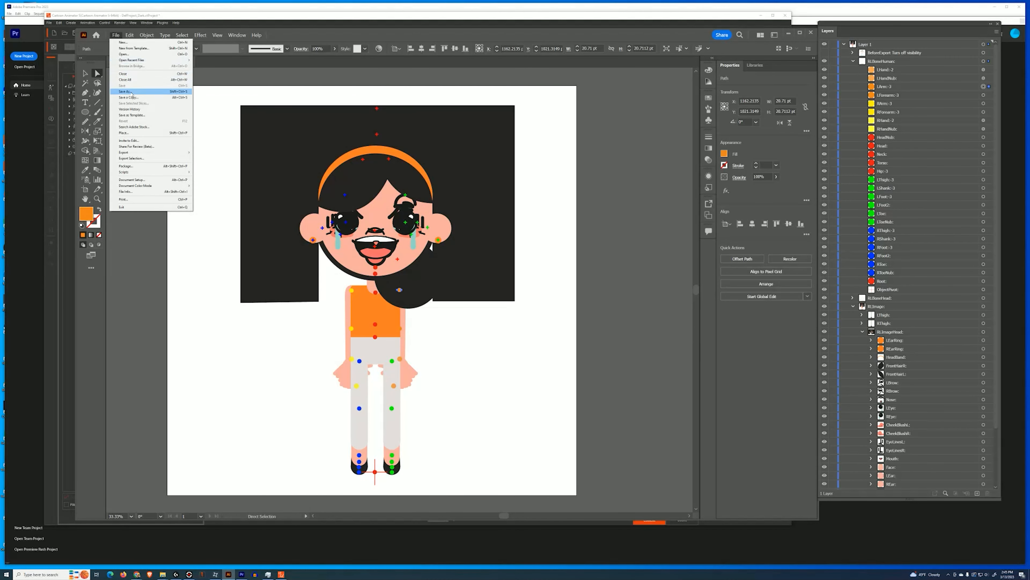
{"action": "left_click", "coordinate": [131, 94]}
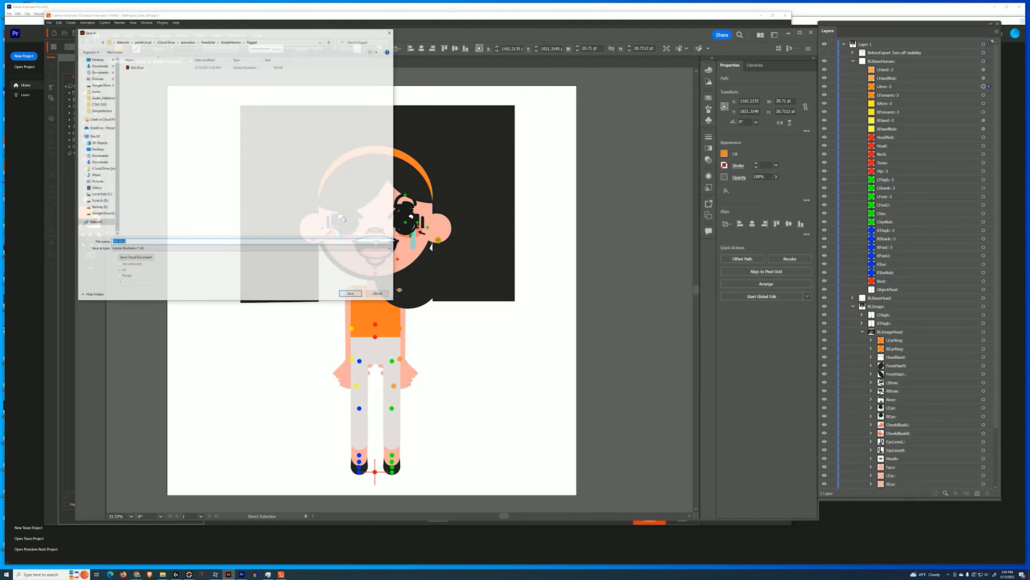
{"action": "left_click", "coordinate": [352, 295]}
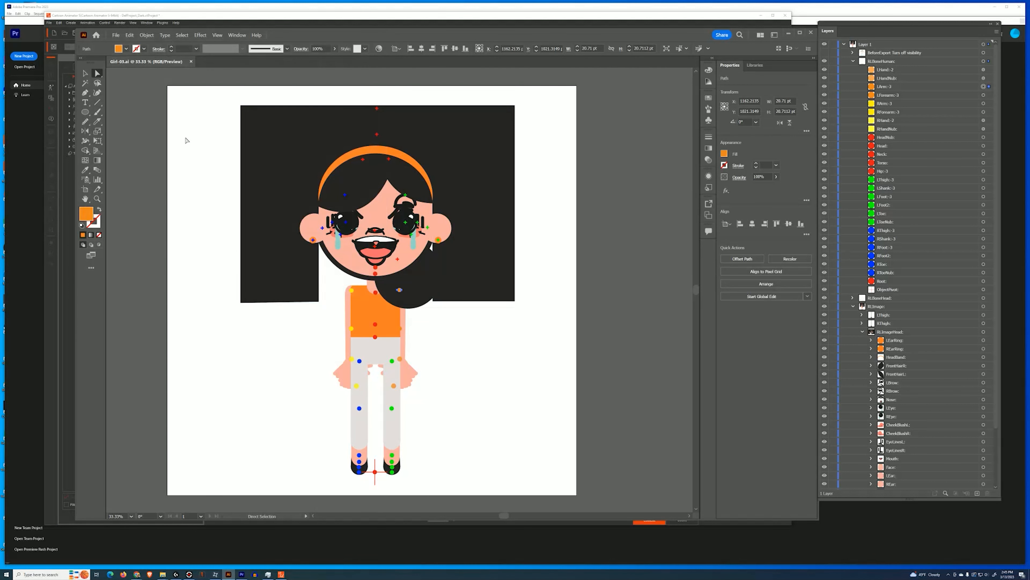
Save a copy of the character in SVG format with artboards included in the Rigged folder
{"action": "left_click", "coordinate": [116, 36]}
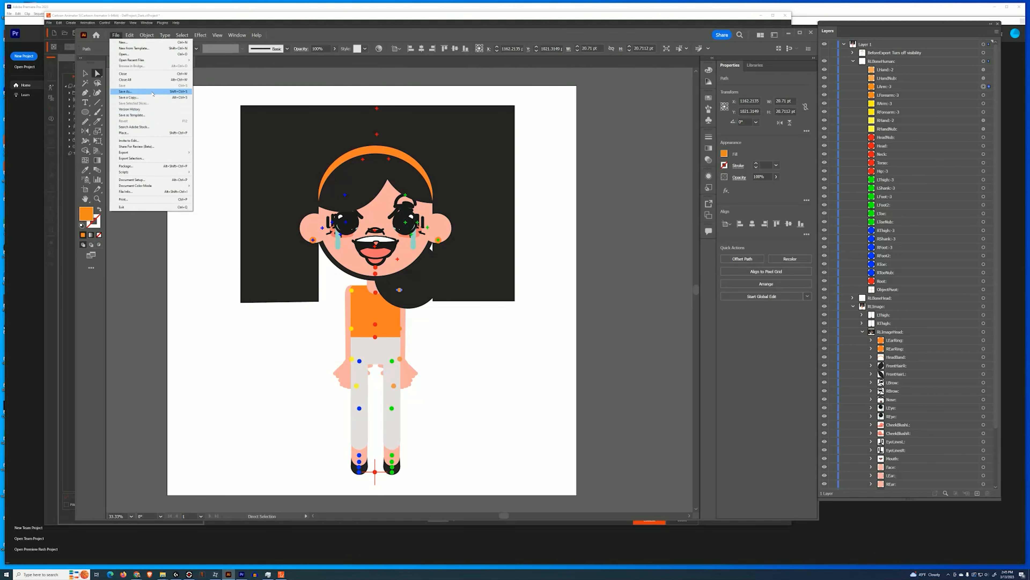
{"action": "left_click", "coordinate": [152, 97]}
{"action": "left_click", "coordinate": [163, 249]}
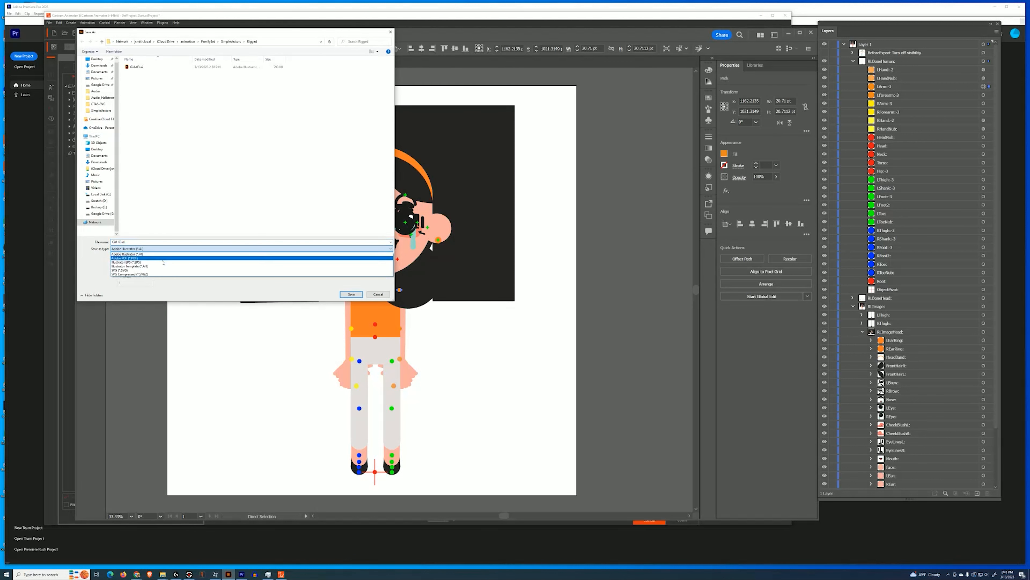
{"action": "left_click", "coordinate": [164, 270]}
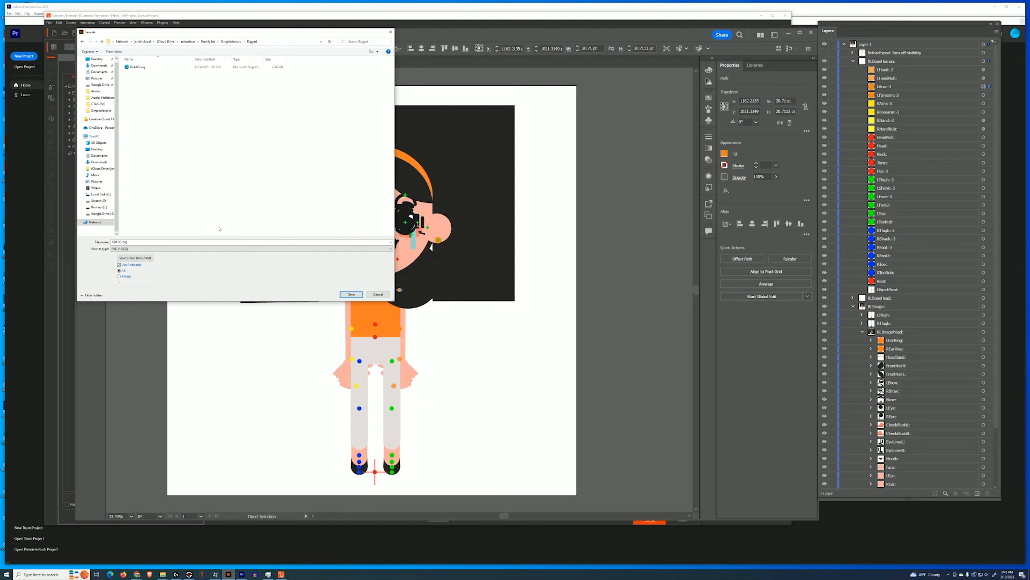
{"action": "left_click", "coordinate": [357, 298]}
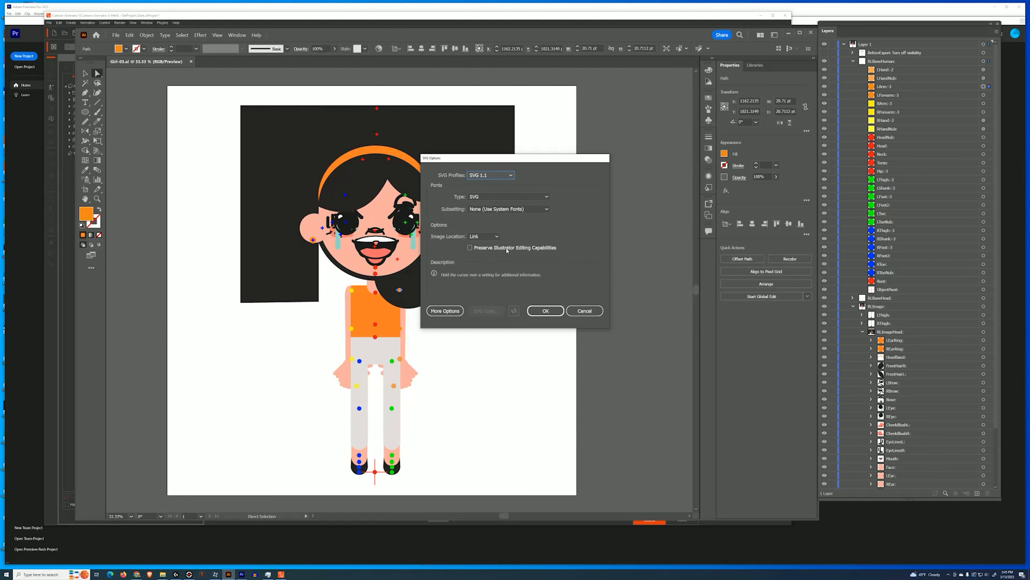
Export the SVG with fonts set to Convert to outline, images to Embed, CSS properties to Presentation Attributes, and Responsive off
{"action": "left_click", "coordinate": [507, 196]}
{"action": "left_click", "coordinate": [515, 216]}
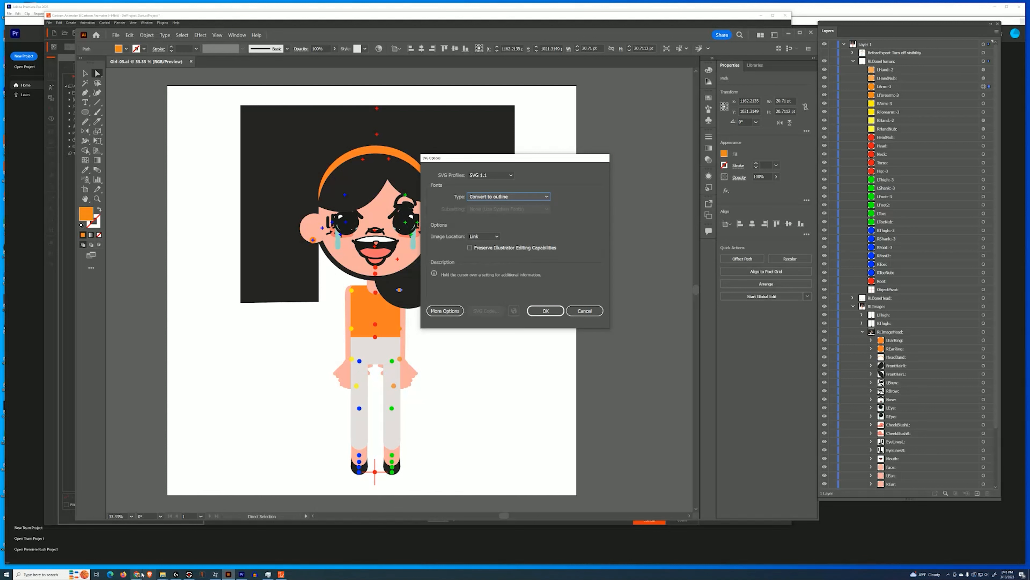
{"action": "left_click", "coordinate": [496, 236]}
{"action": "left_click", "coordinate": [493, 245]}
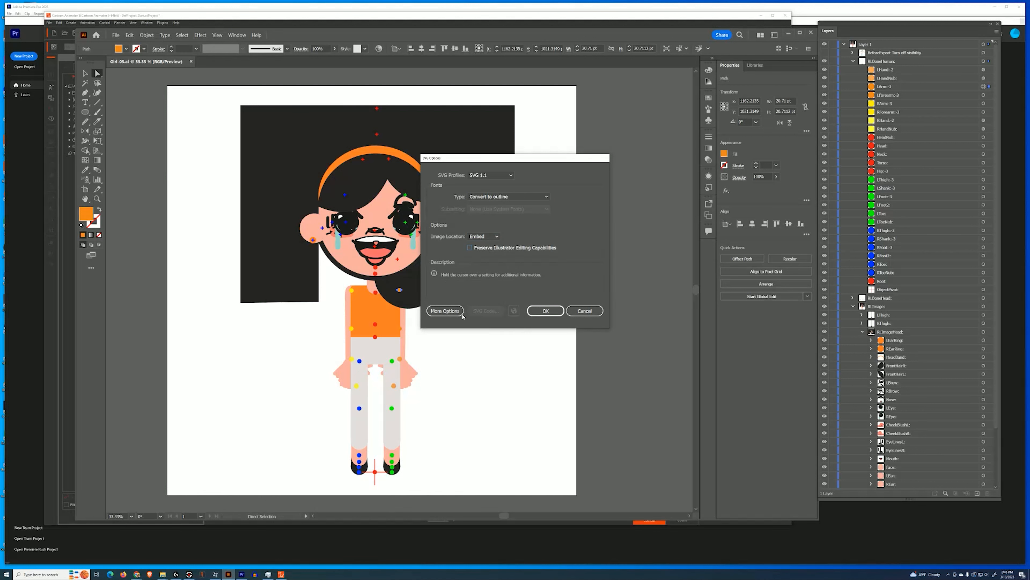
{"action": "left_click", "coordinate": [445, 311]}
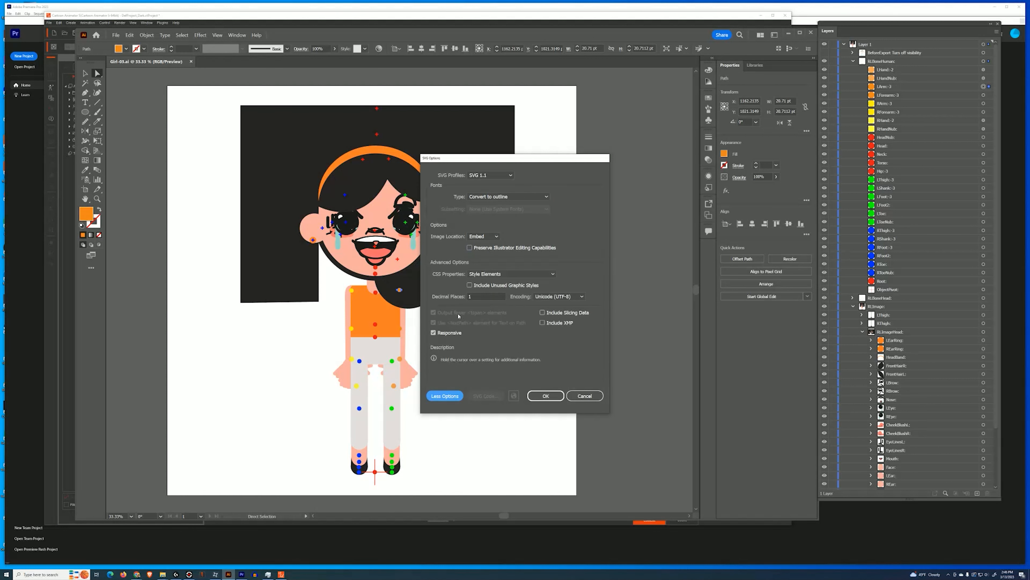
{"action": "left_click", "coordinate": [508, 275]}
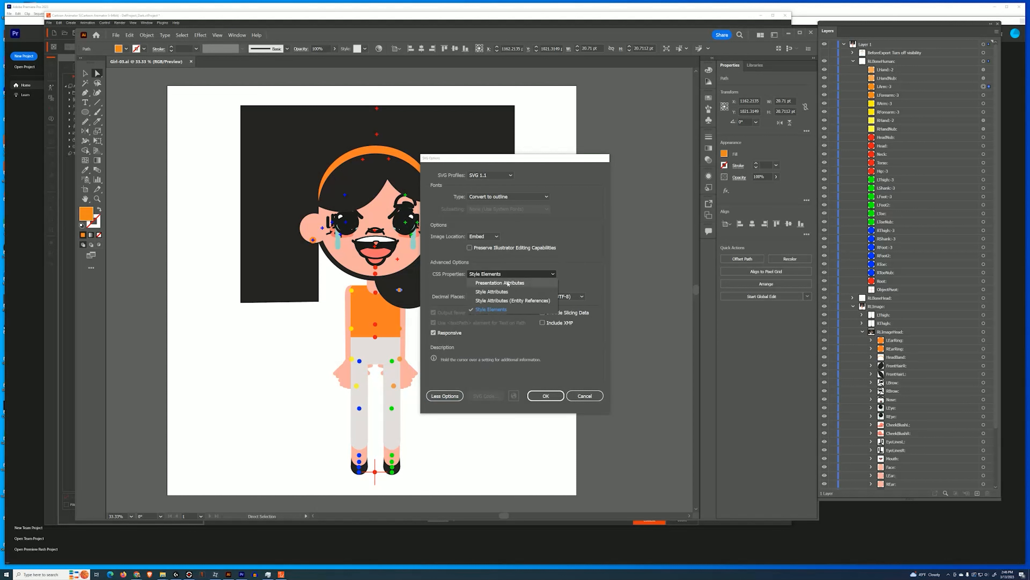
{"action": "left_click", "coordinate": [514, 282]}
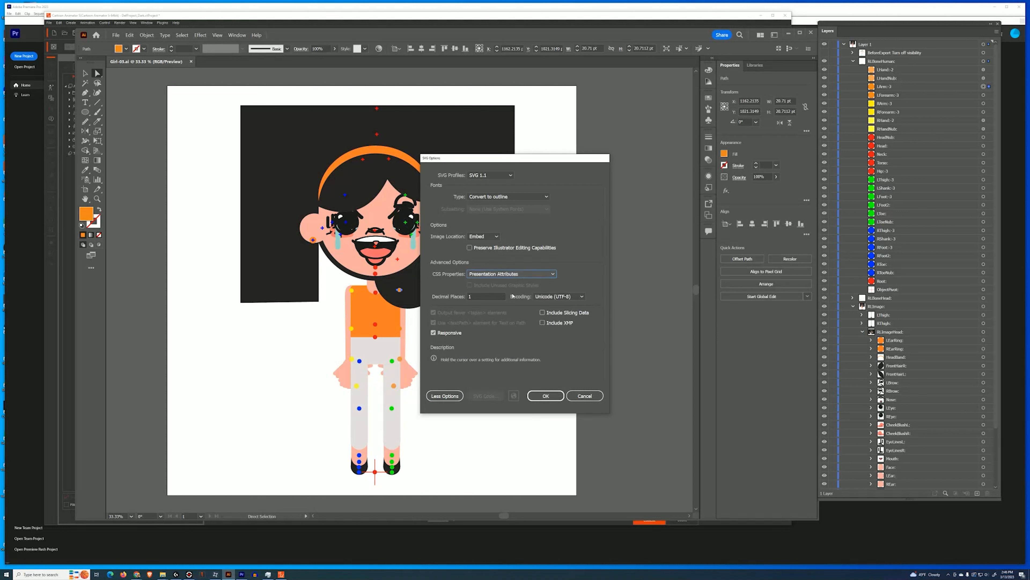
{"action": "left_click", "coordinate": [433, 333]}
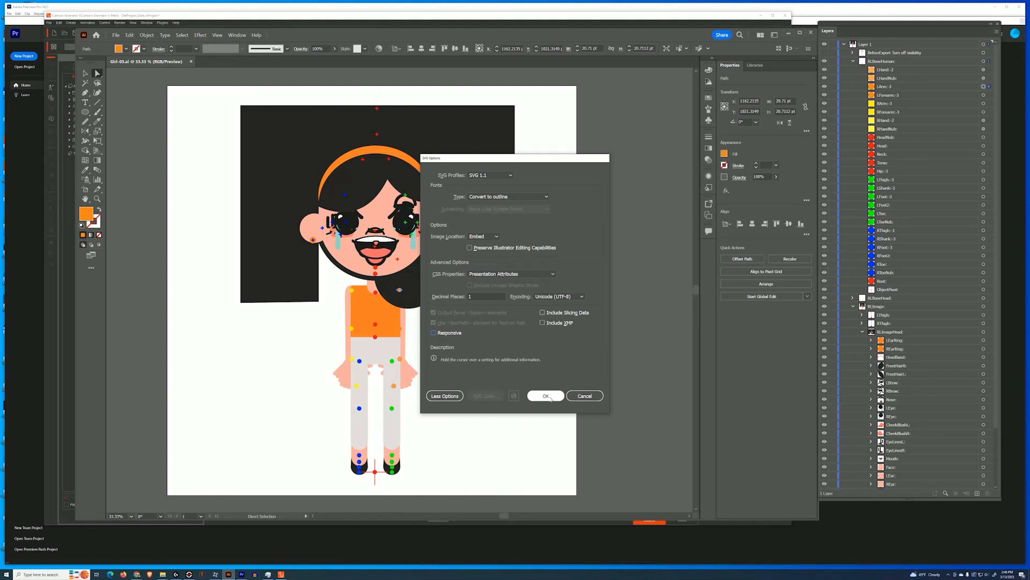
{"action": "left_click", "coordinate": [550, 396]}
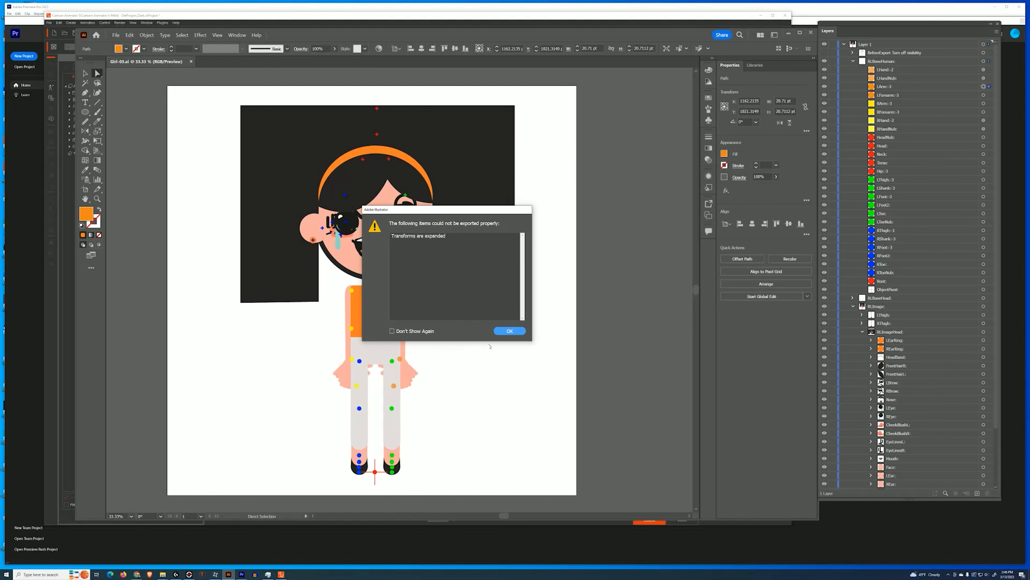
{"action": "left_click", "coordinate": [509, 331]}
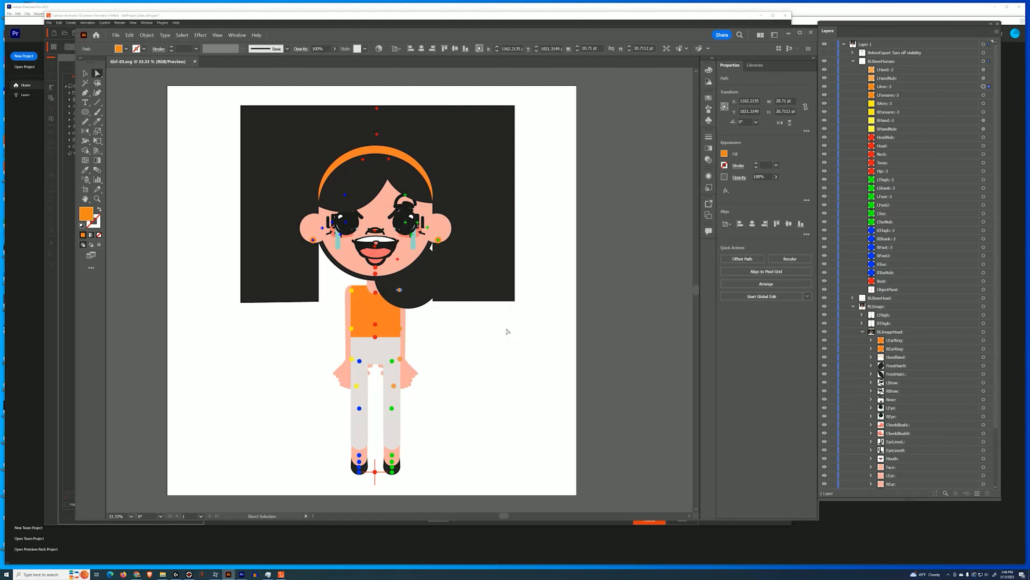
Switch to Cartoon Animator, open the Rigged folder in File Explorer and delete the older SVG file
{"action": "left_click", "coordinate": [281, 574]}
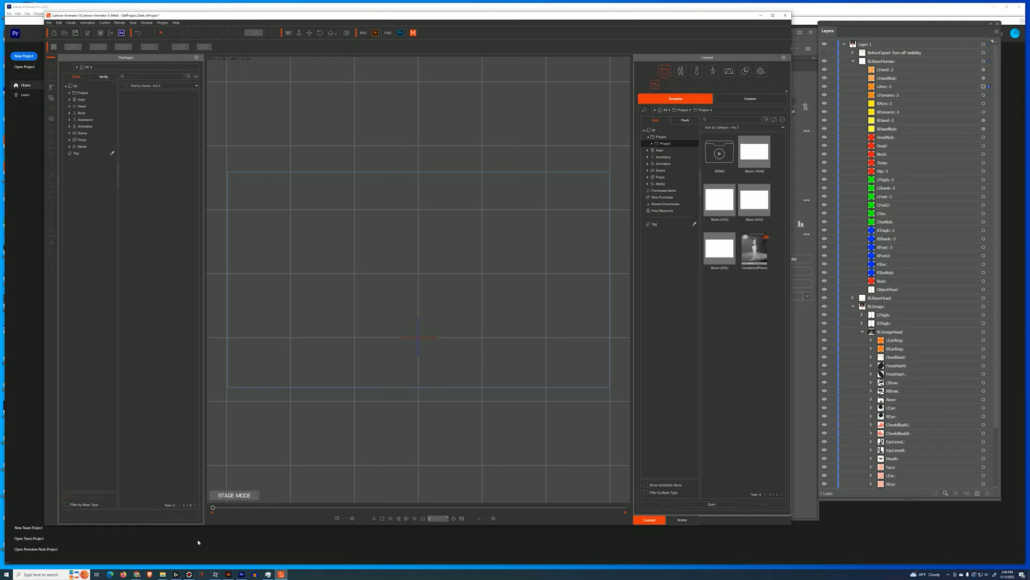
{"action": "mouse_move", "coordinate": [162, 574]}
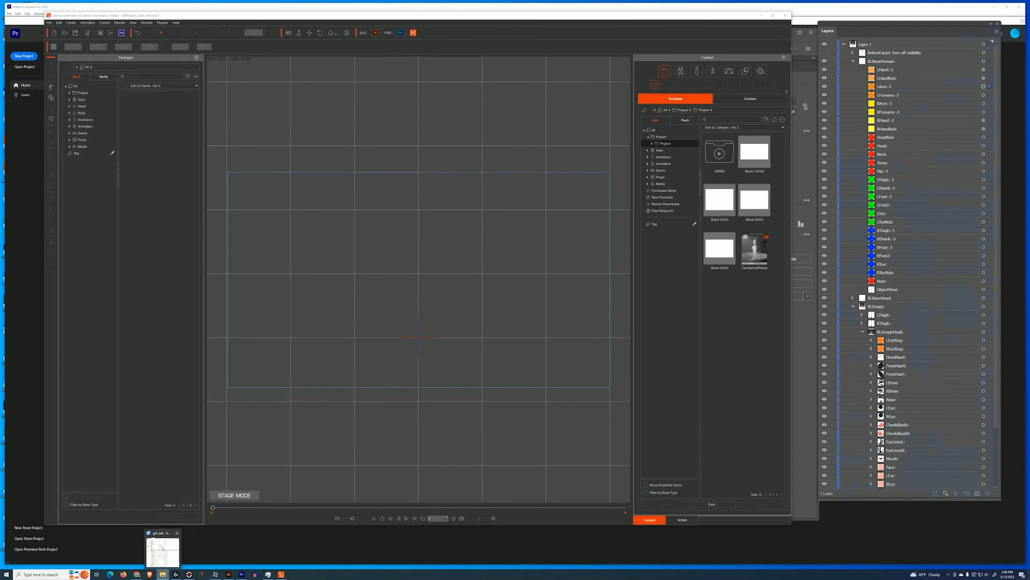
{"action": "left_click", "coordinate": [145, 552]}
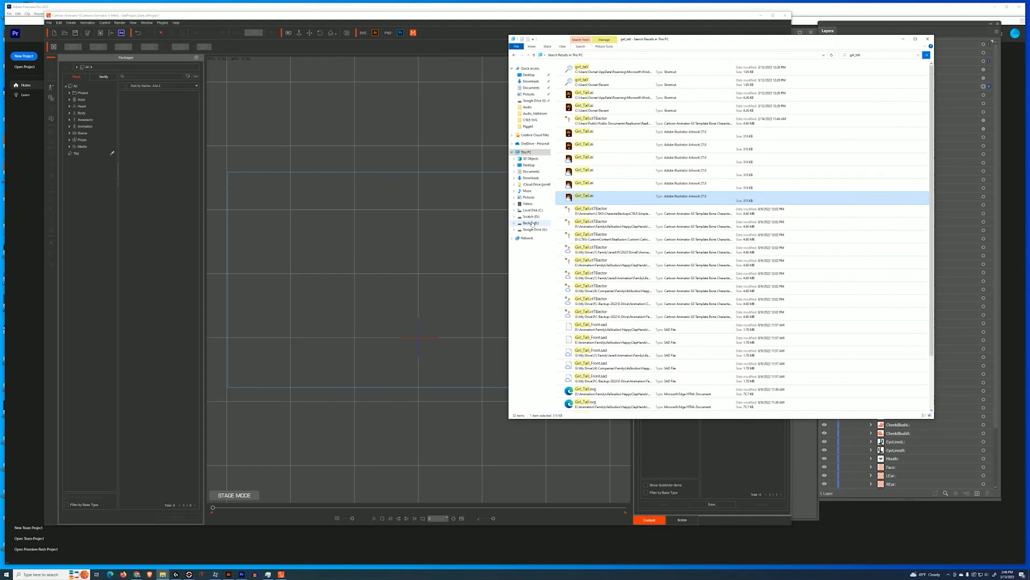
{"action": "left_click", "coordinate": [538, 154]}
{"action": "left_click", "coordinate": [527, 126]}
{"action": "right_click", "coordinate": [572, 83]}
{"action": "left_click", "coordinate": [587, 173]}
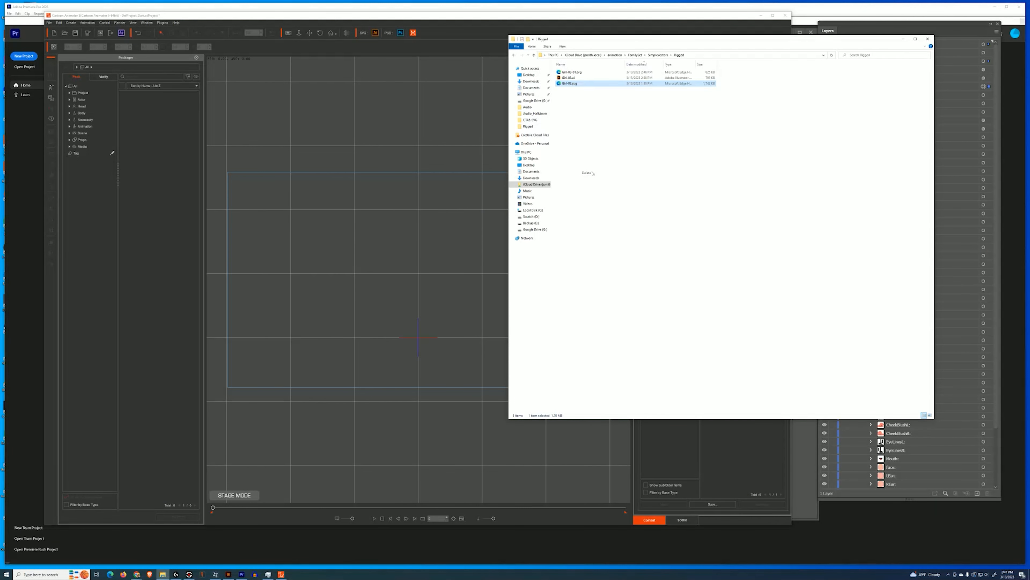
Import the newly exported SVG onto the Cartoon Animator stage, read the warning log and dismiss the error report
{"action": "left_click", "coordinate": [536, 309]}
{"action": "left_click_drag", "start_coordinate": [570, 72], "coordinate": [429, 247]}
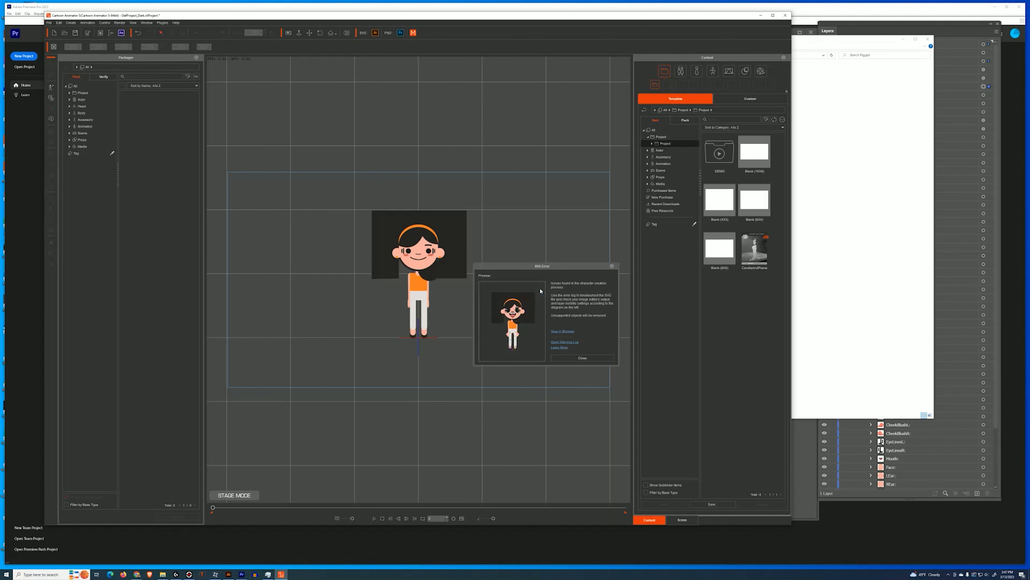
{"action": "left_click", "coordinate": [565, 342]}
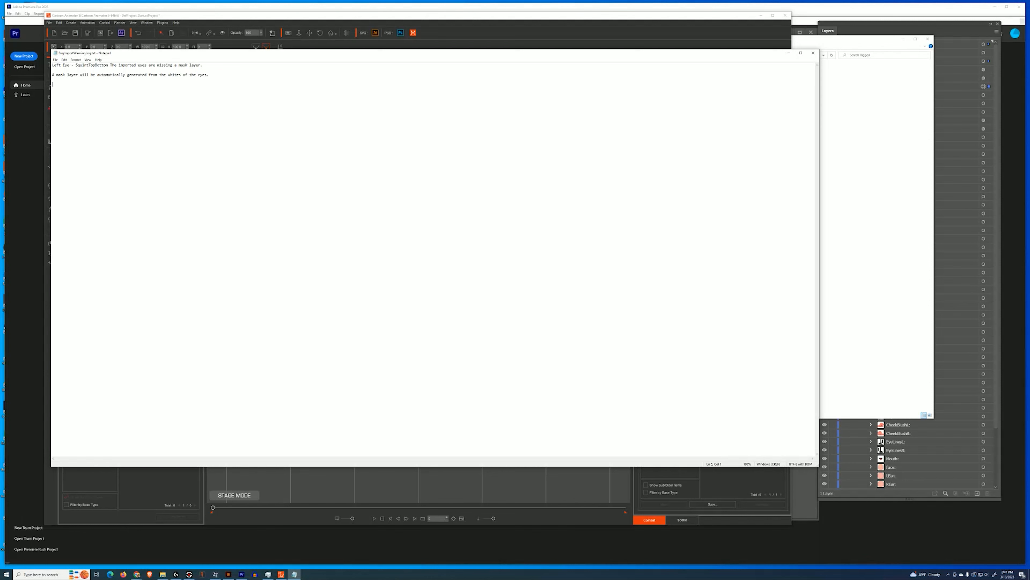
{"action": "left_click", "coordinate": [815, 54]}
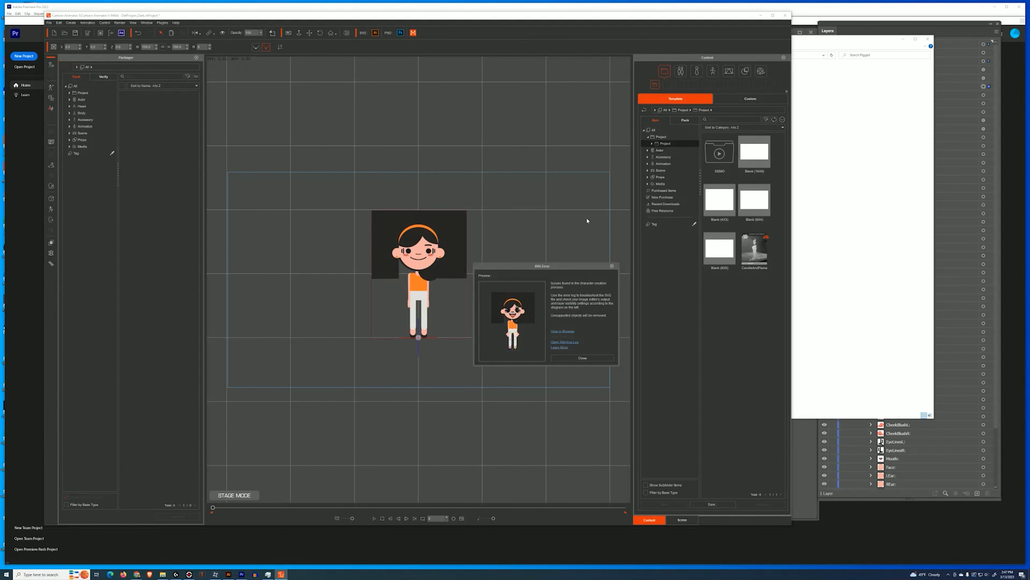
{"action": "left_click", "coordinate": [582, 358]}
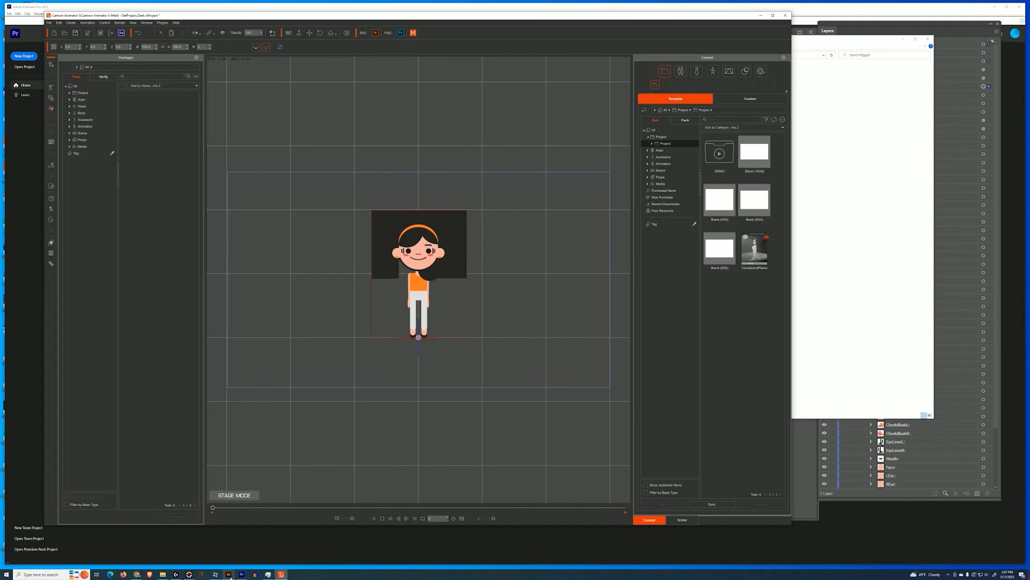
Switch to Illustrator and examine the eye sprites inside the head's eye layers
{"action": "key", "text": "alt+Tab"}
{"action": "scroll", "coordinate": [911, 321], "scroll_direction": "down", "scroll_amount": 3}
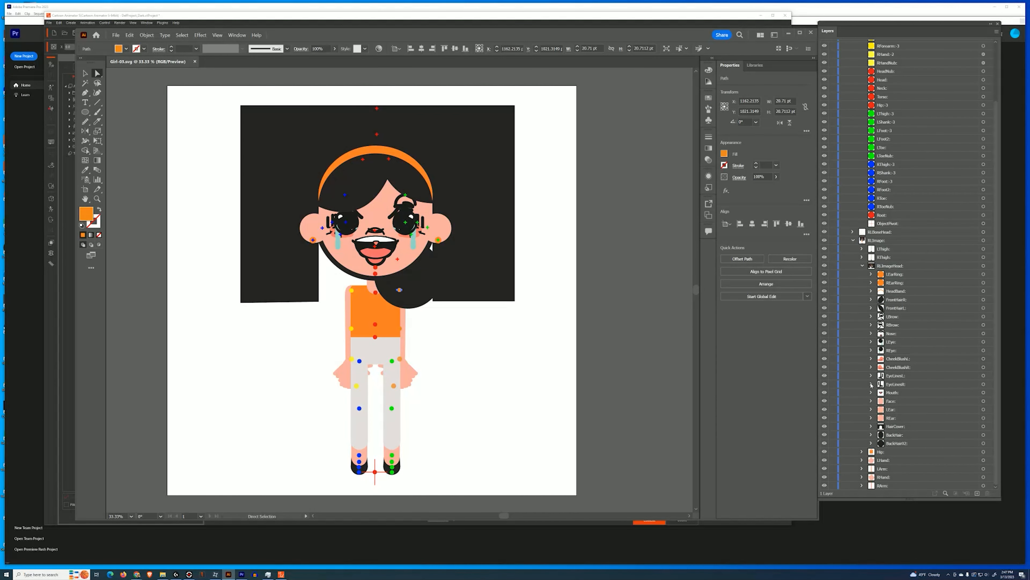
{"action": "left_click", "coordinate": [871, 342]}
{"action": "scroll", "coordinate": [895, 338], "scroll_direction": "down", "scroll_amount": 10}
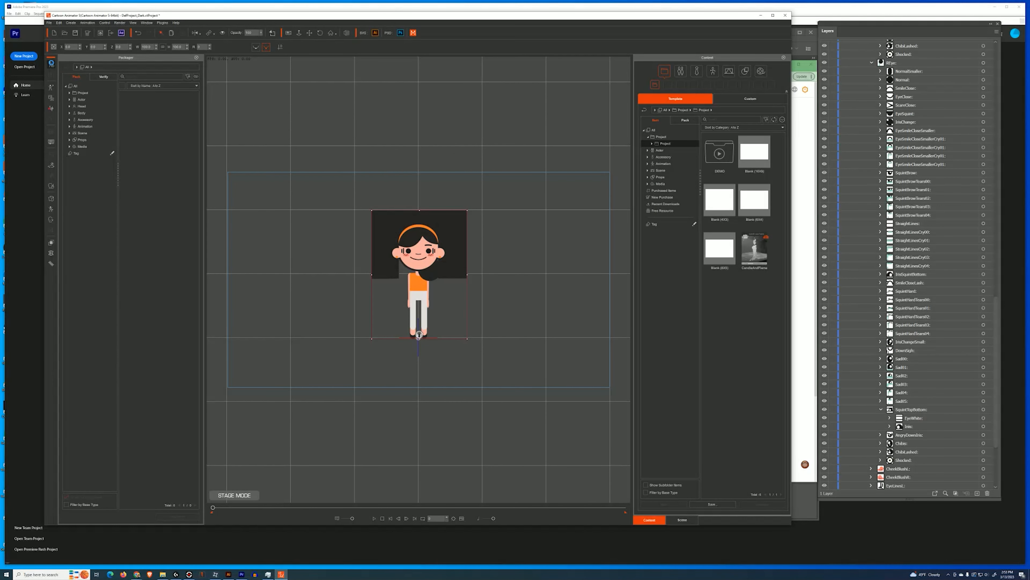
Open the imported girl character in Cartoon Animator's Composer mode and select the tip bone of the head
{"action": "double_click", "coordinate": [452, 234]}
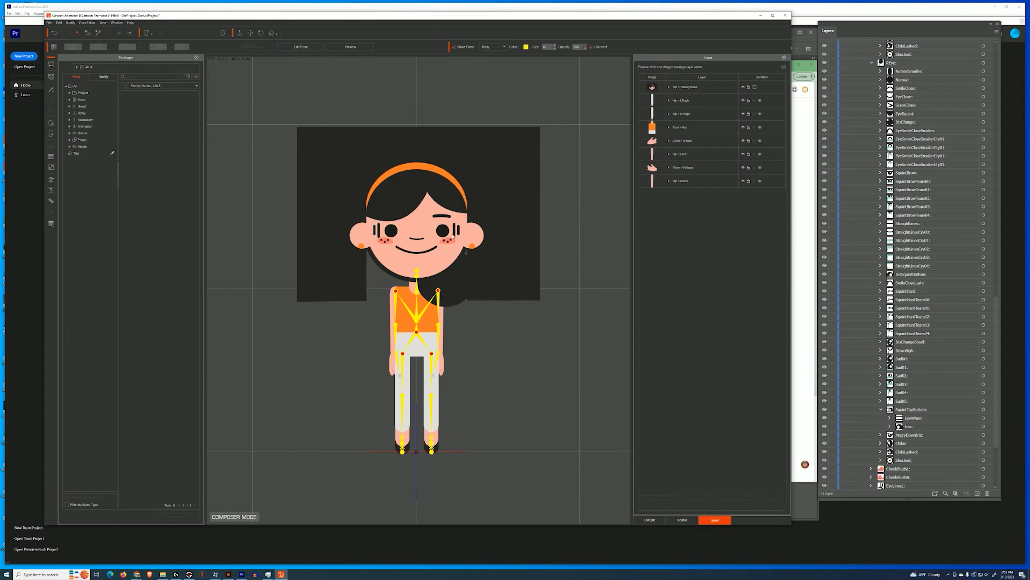
{"action": "left_click", "coordinate": [417, 271]}
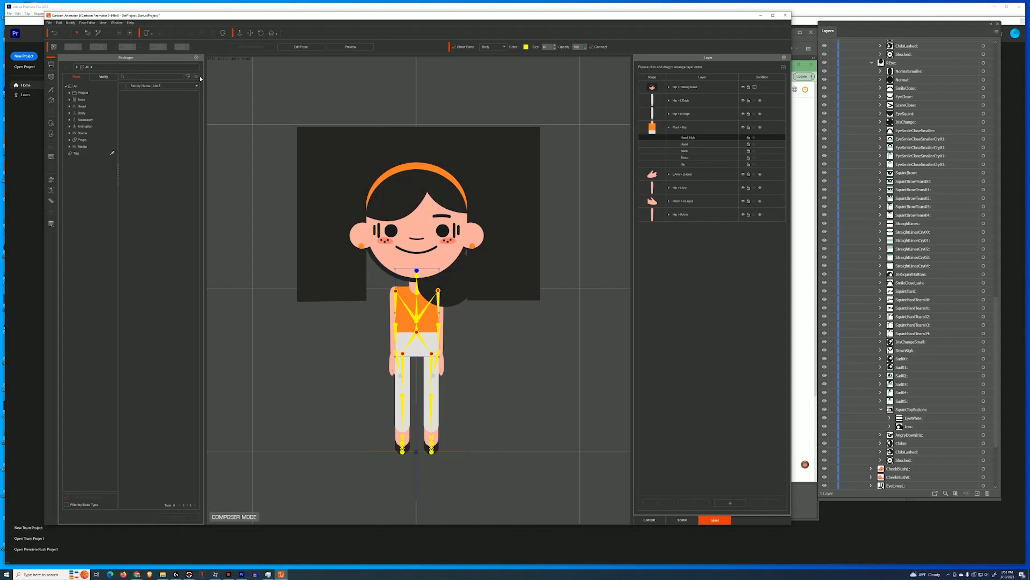
{"action": "left_click", "coordinate": [147, 33]}
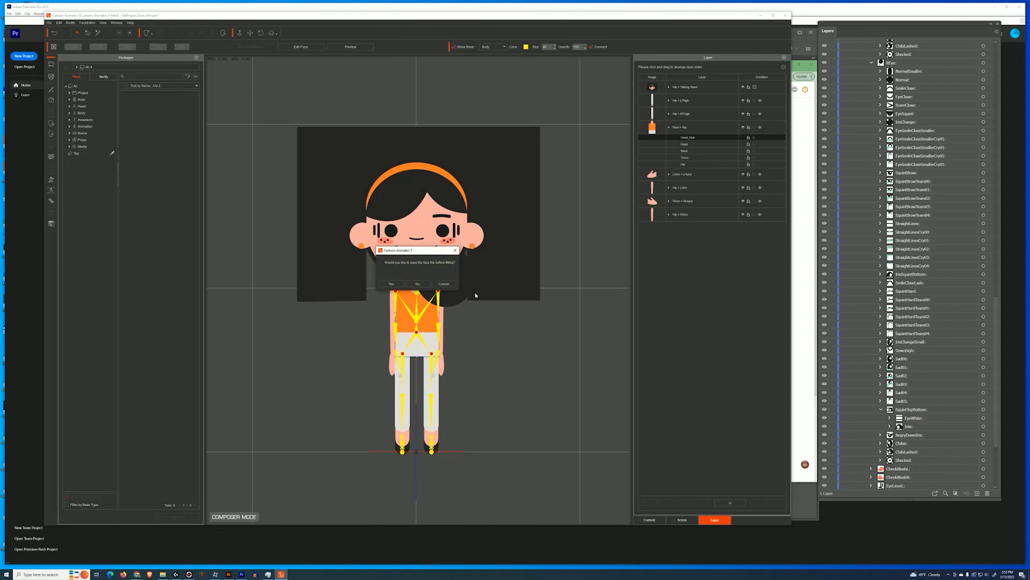
{"action": "left_click", "coordinate": [443, 284]}
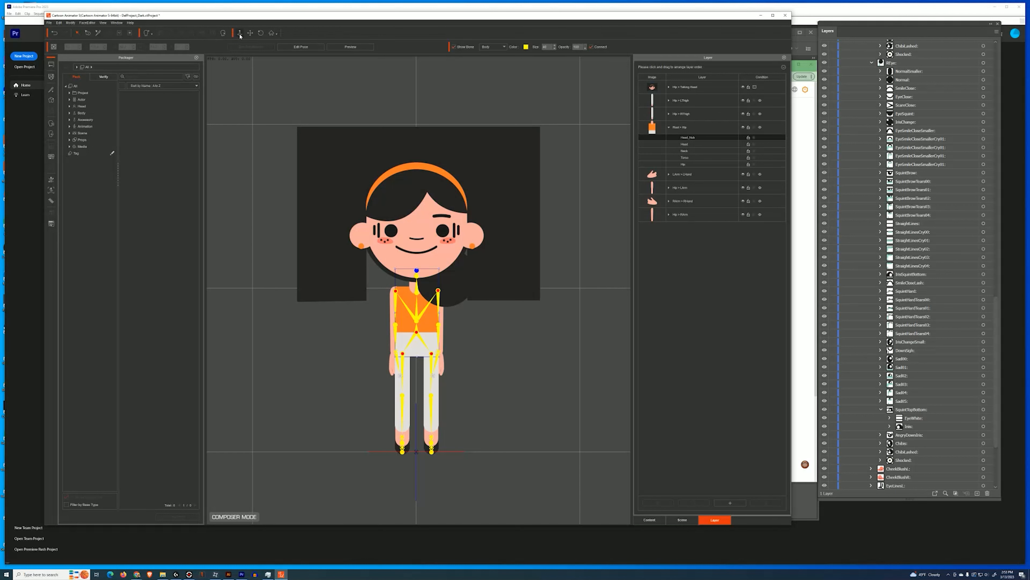
Open the 360 Head Creator beside the face and check the sideways head angle against the front view
{"action": "left_click", "coordinate": [51, 136]}
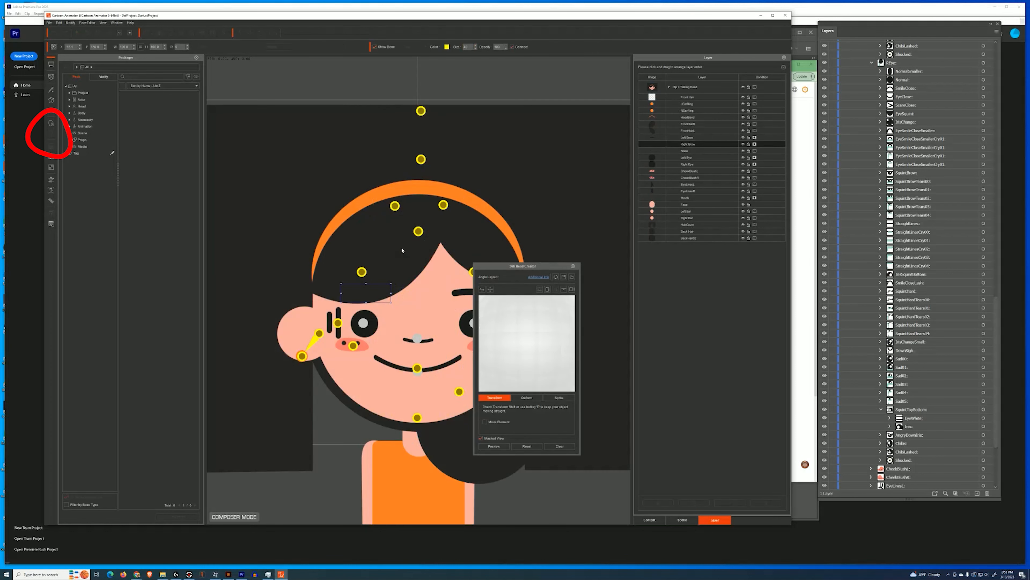
{"action": "left_click_drag", "start_coordinate": [505, 268], "coordinate": [551, 73]}
{"action": "left_click", "coordinate": [617, 144]}
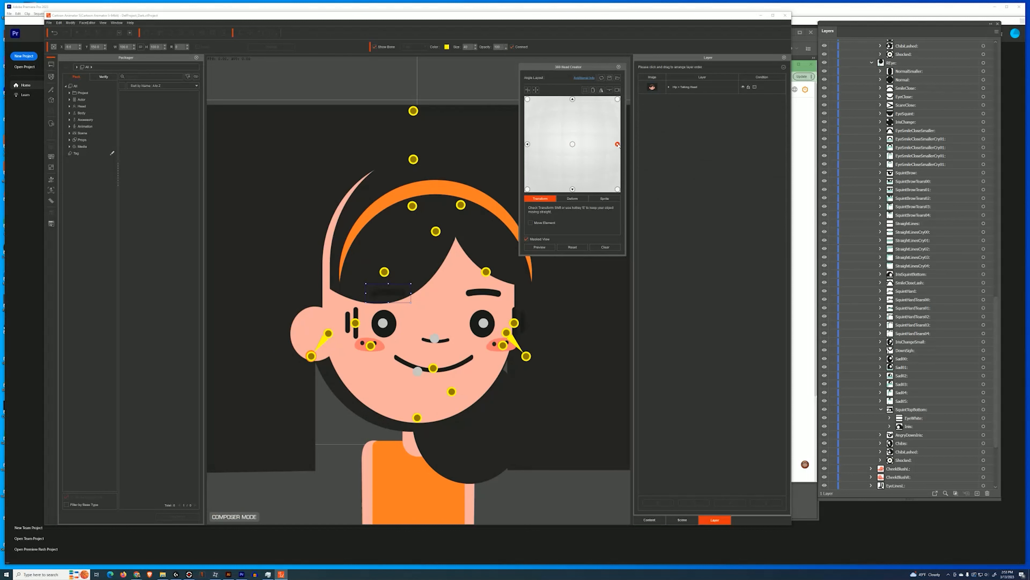
{"action": "left_click", "coordinate": [573, 144]}
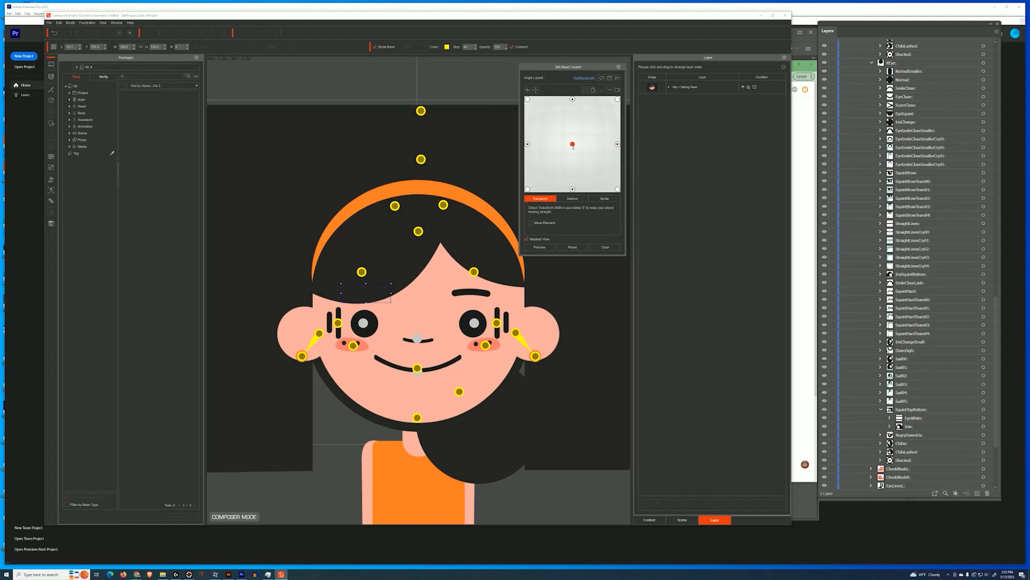
Check the face at the side, up, down and corner angles and preview the head turn before returning to the front angle
{"action": "left_click", "coordinate": [528, 144]}
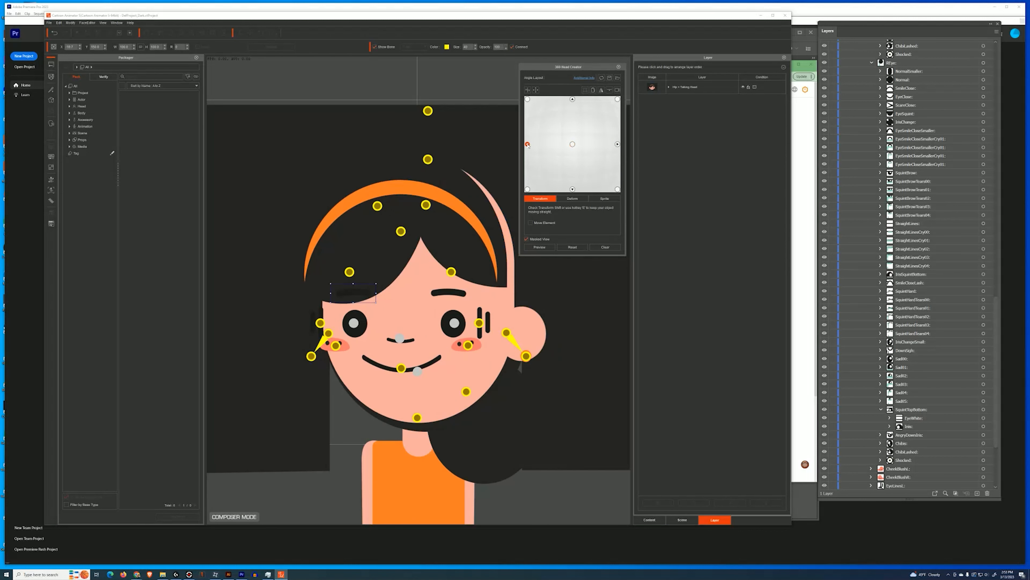
{"action": "left_click", "coordinate": [573, 144]}
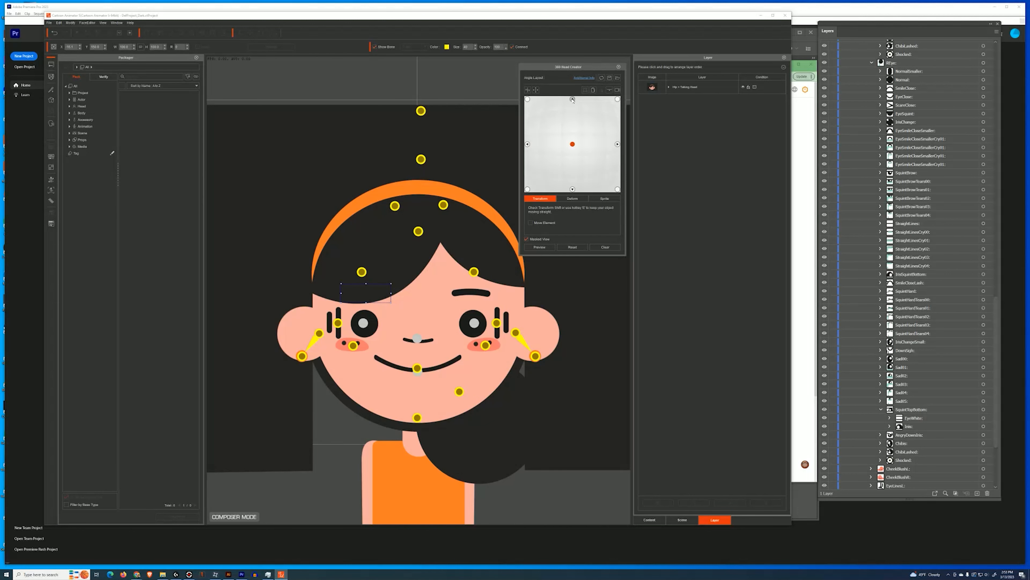
{"action": "left_click", "coordinate": [572, 100]}
{"action": "left_click", "coordinate": [572, 189]}
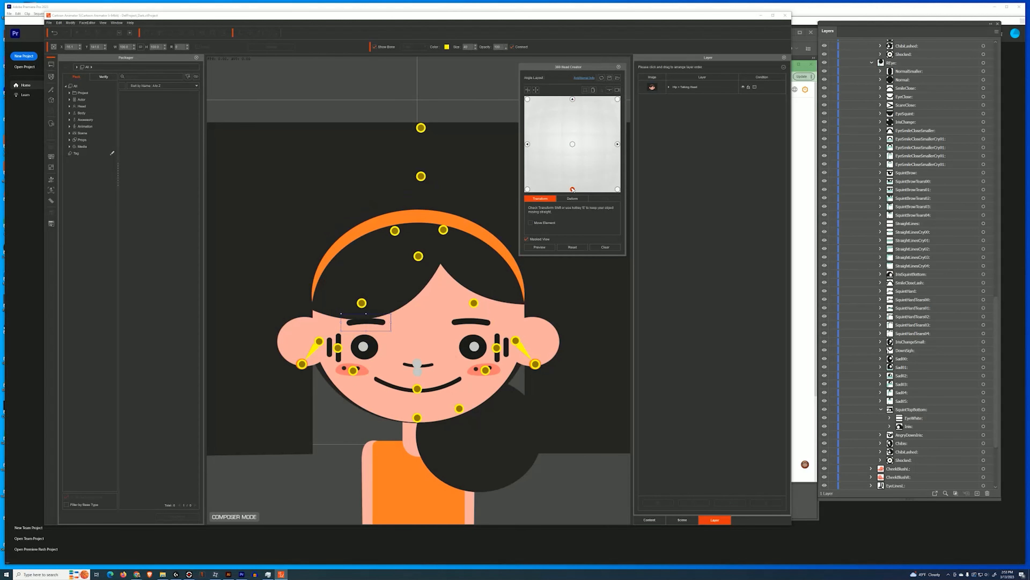
{"action": "left_click", "coordinate": [527, 99]}
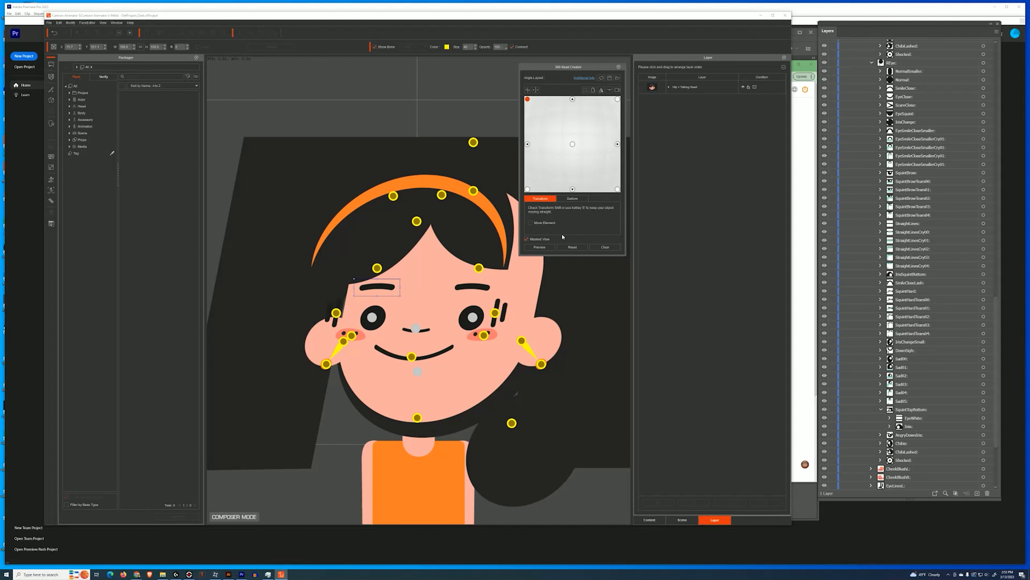
{"action": "left_click", "coordinate": [540, 247]}
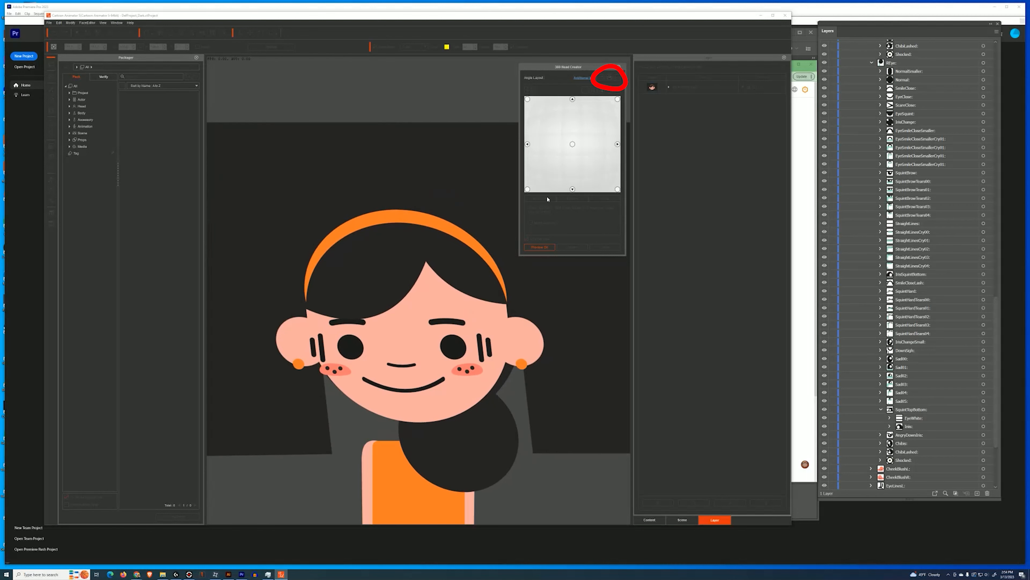
{"action": "left_click", "coordinate": [542, 248]}
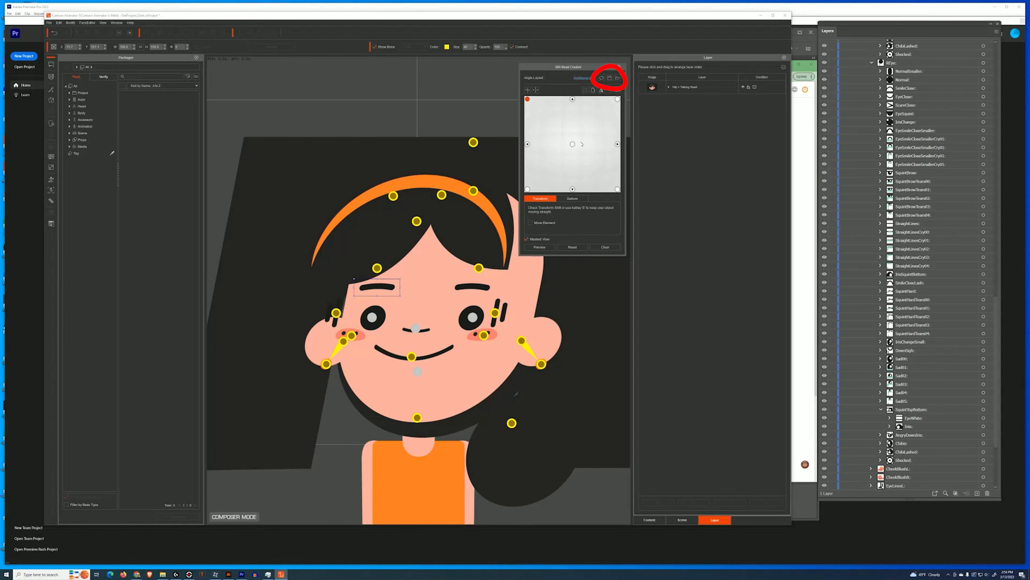
{"action": "left_click", "coordinate": [573, 144]}
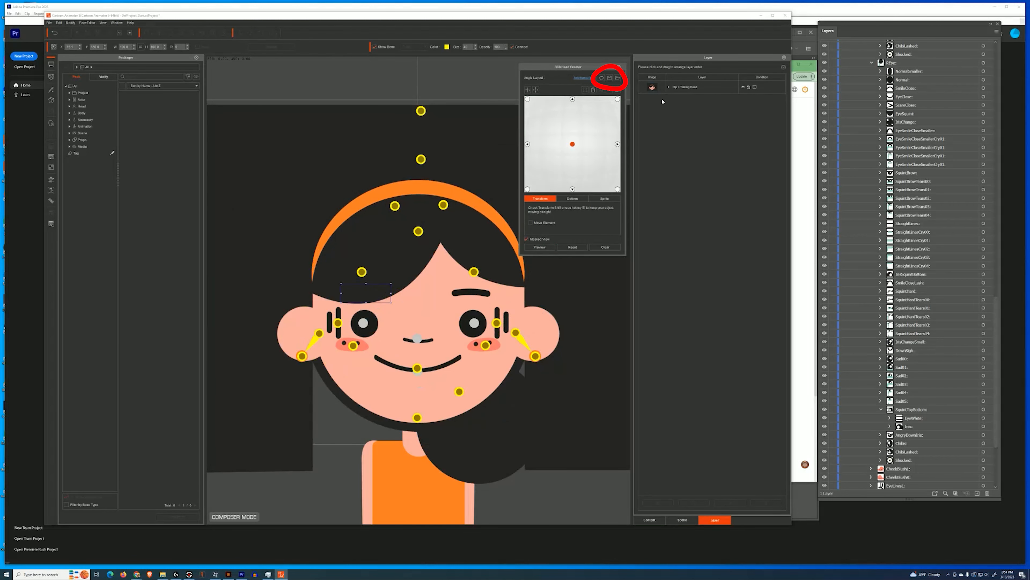
Mask the HairCover layer to the head and raise it above the Face layer in the right-side angle
{"action": "left_click", "coordinate": [669, 87]}
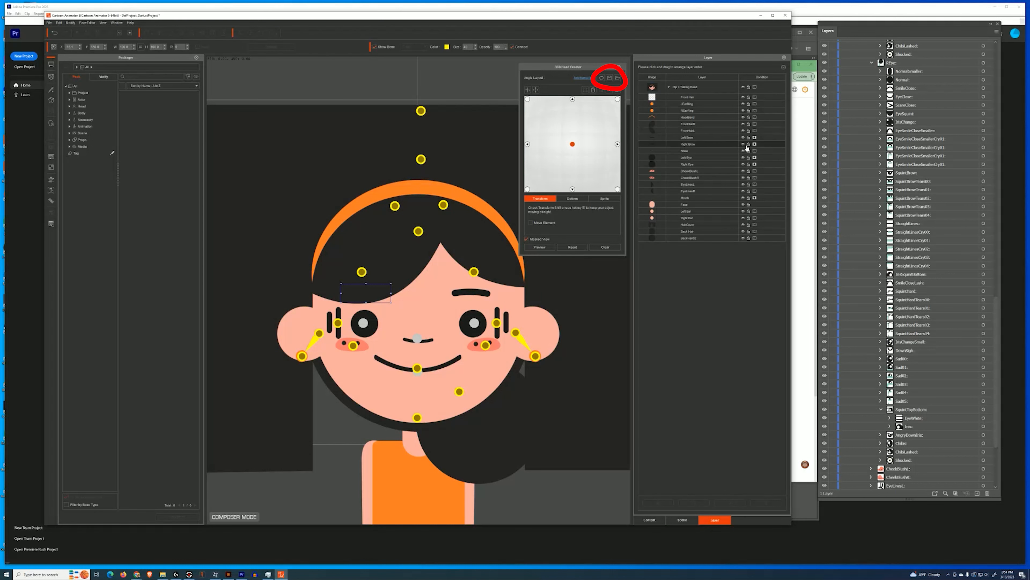
{"action": "left_click", "coordinate": [755, 225]}
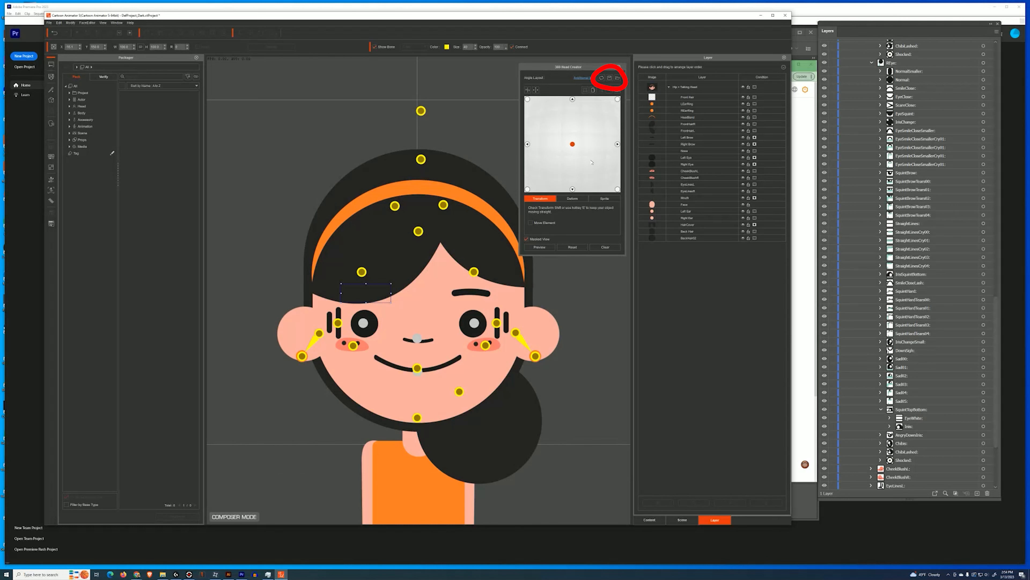
{"action": "left_click", "coordinate": [618, 144]}
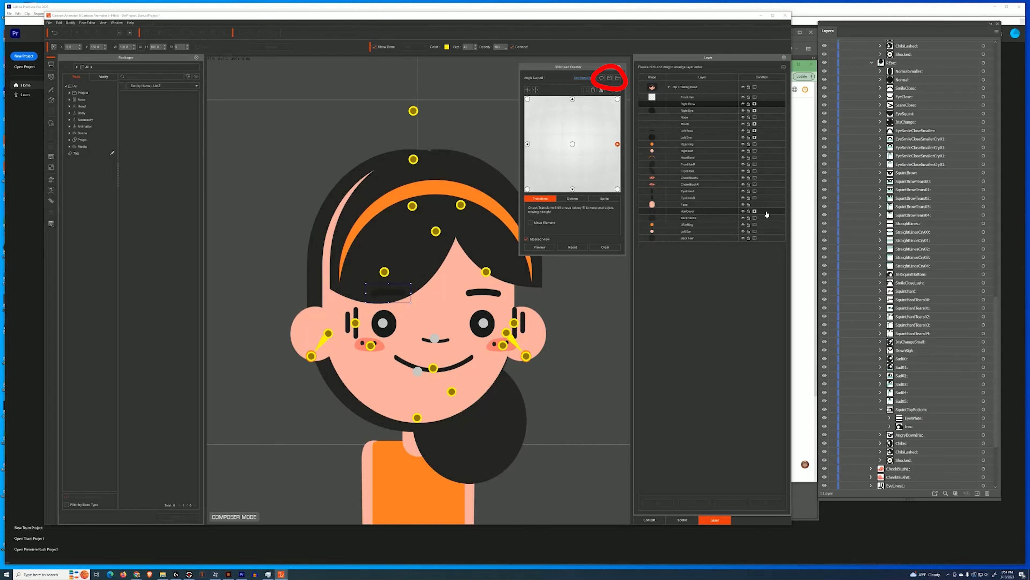
{"action": "left_click_drag", "start_coordinate": [770, 213], "coordinate": [768, 203]}
{"action": "left_click_drag", "start_coordinate": [414, 111], "coordinate": [428, 111]}
{"action": "left_click_drag", "start_coordinate": [412, 206], "coordinate": [406, 206]}
{"action": "left_click_drag", "start_coordinate": [461, 205], "coordinate": [425, 217]}
{"action": "key", "text": "ctrl+z"}
{"action": "key", "text": "ctrl+z"}
{"action": "key", "text": "ctrl+z"}
{"action": "key", "text": "ctrl+z"}
Preview the turn to the right-side angle, adjust the far-side eye lines and mask them to the face
{"action": "left_click", "coordinate": [540, 247]}
{"action": "left_click", "coordinate": [539, 247]}
{"action": "left_click", "coordinate": [539, 247]}
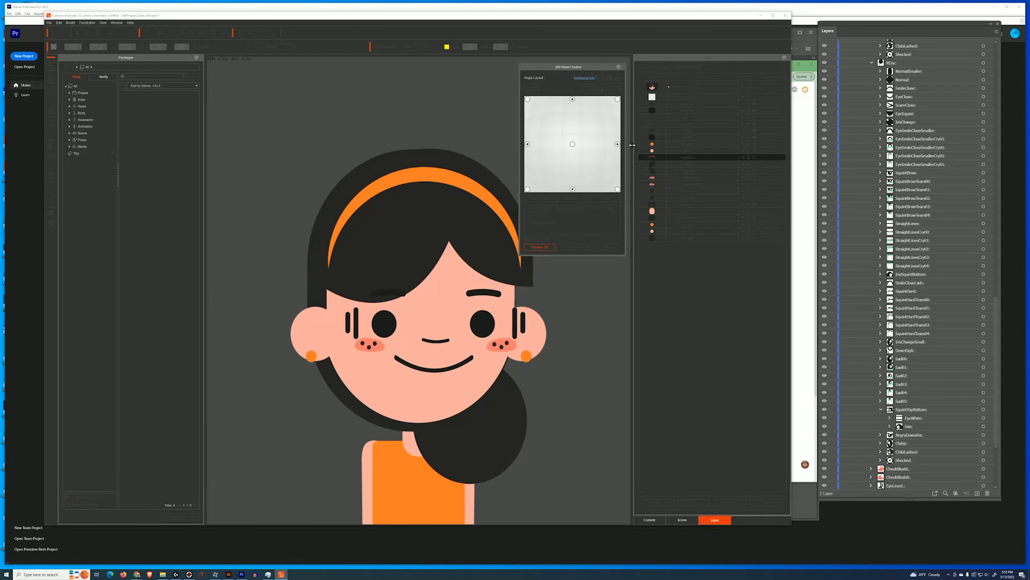
{"action": "left_click", "coordinate": [539, 247]}
{"action": "mouse_move", "coordinate": [517, 329]}
{"action": "left_mouse_down"}
{"action": "mouse_move", "coordinate": [477, 330]}
{"action": "mouse_move", "coordinate": [519, 314]}
{"action": "left_mouse_up"}
{"action": "left_click", "coordinate": [540, 247]}
{"action": "left_click", "coordinate": [540, 247]}
{"action": "left_click", "coordinate": [754, 191]}
Move the near eye, its eye lines and the nose forward toward the profile edge in the right-side angle
{"action": "left_click_drag", "start_coordinate": [384, 323], "coordinate": [451, 318]}
{"action": "left_click_drag", "start_coordinate": [328, 333], "coordinate": [431, 322]}
{"action": "left_click_drag", "start_coordinate": [435, 339], "coordinate": [508, 336]}
{"action": "left_click_drag", "start_coordinate": [452, 318], "coordinate": [468, 318]}
{"action": "left_click_drag", "start_coordinate": [430, 322], "coordinate": [446, 323]}
Shift the mouth and near cheek blush forward and move the hair bun behind the head in the right-side angle
{"action": "left_click_drag", "start_coordinate": [433, 369], "coordinate": [511, 368]}
{"action": "left_click", "coordinate": [361, 347]}
{"action": "left_click_drag", "start_coordinate": [361, 347], "coordinate": [455, 347]}
{"action": "left_click_drag", "start_coordinate": [451, 391], "coordinate": [316, 392]}
{"action": "left_click", "coordinate": [540, 247]}
{"action": "left_click", "coordinate": [539, 247]}
Move the far cheek blush and both eyebrows forward in the right-side angle and mask the nose to the face
{"action": "left_click_drag", "start_coordinate": [503, 345], "coordinate": [571, 345]}
{"action": "left_click_drag", "start_coordinate": [483, 292], "coordinate": [556, 294]}
{"action": "left_click_drag", "start_coordinate": [389, 293], "coordinate": [468, 291]}
{"action": "left_click", "coordinate": [755, 117]}
Reposition the front hair pieces for the right-side angle and mask the FrontHairR layer
{"action": "left_click_drag", "start_coordinate": [393, 253], "coordinate": [454, 244]}
{"action": "left_click", "coordinate": [754, 165]}
{"action": "left_click", "coordinate": [755, 171]}
{"action": "left_click", "coordinate": [754, 171]}
{"action": "left_click_drag", "start_coordinate": [460, 157], "coordinate": [464, 159]}
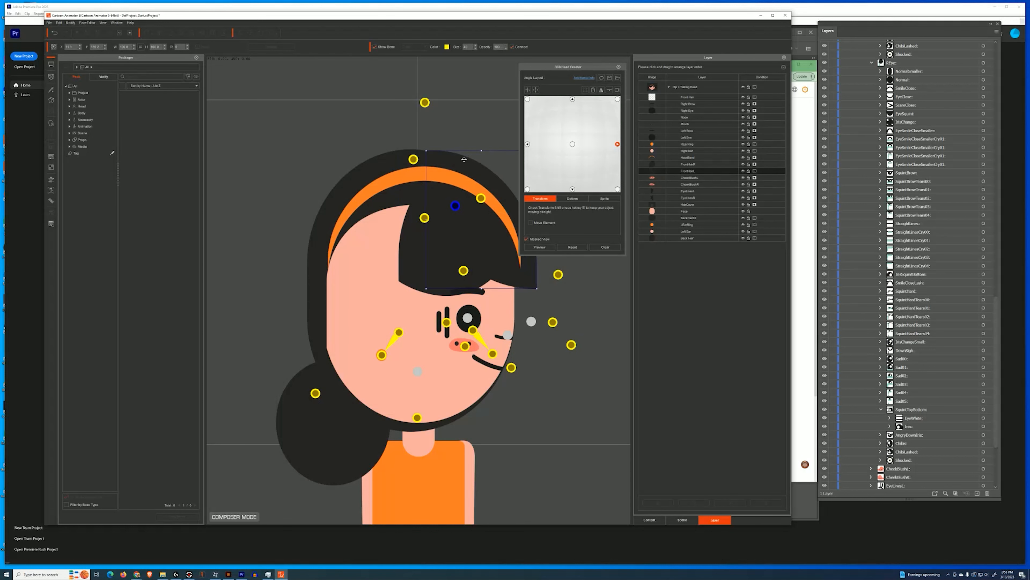
Compare the front and right-side angles, move the hair cover forward over the profile and preview the turn
{"action": "left_click", "coordinate": [572, 143]}
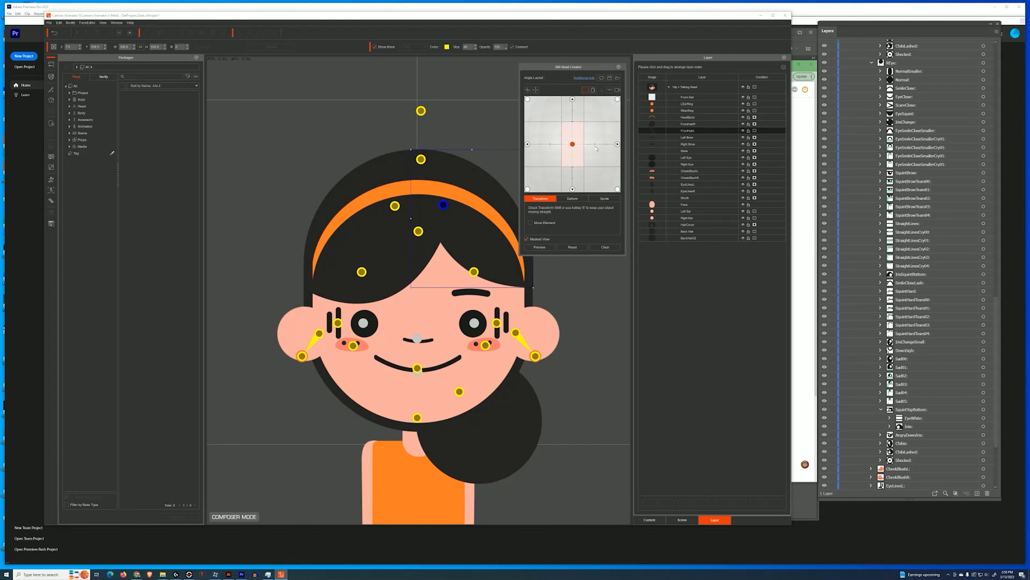
{"action": "left_click", "coordinate": [617, 144]}
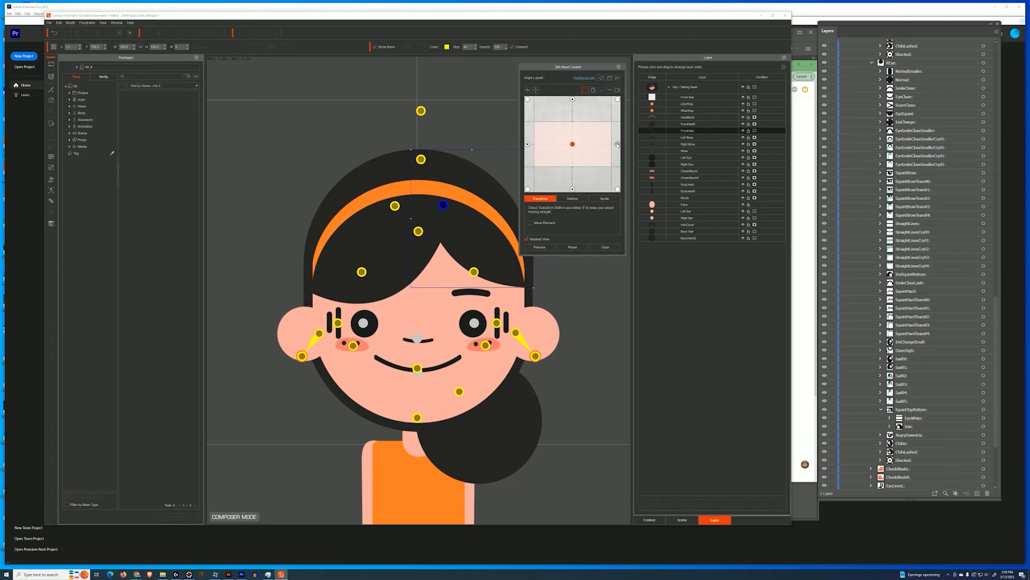
{"action": "left_click", "coordinate": [558, 322]}
{"action": "left_click", "coordinate": [540, 247]}
{"action": "left_click", "coordinate": [540, 246]}
{"action": "left_click", "coordinate": [559, 341]}
{"action": "left_click", "coordinate": [423, 102]}
{"action": "left_click_drag", "start_coordinate": [424, 102], "coordinate": [514, 95]}
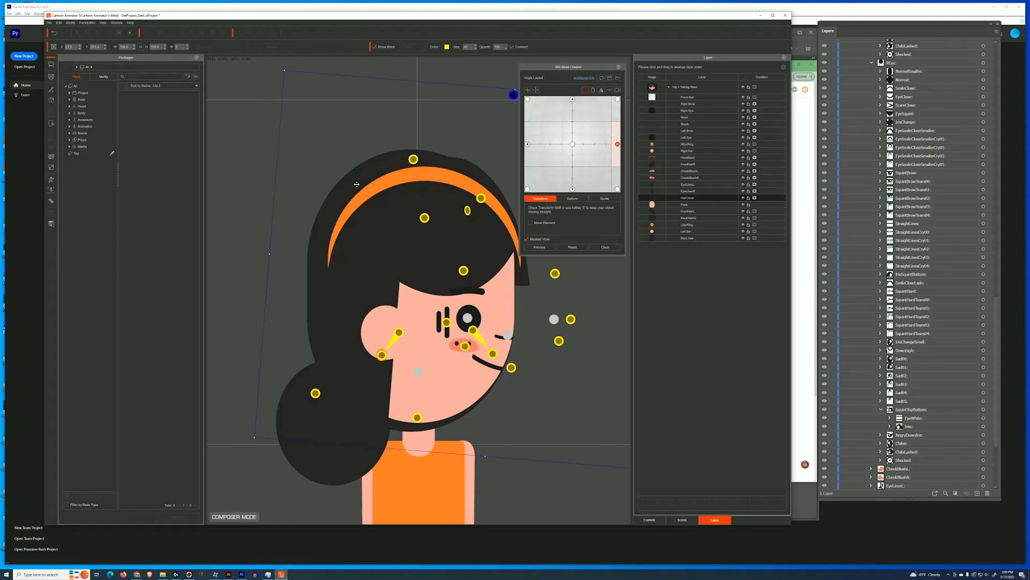
{"action": "left_click", "coordinate": [540, 247]}
{"action": "left_click", "coordinate": [540, 247]}
Preview the head turns from the front angle and save the 360 head setup as Girl_02-Face
{"action": "left_click", "coordinate": [572, 144]}
{"action": "left_click", "coordinate": [686, 202]}
{"action": "left_click", "coordinate": [540, 247]}
{"action": "left_click", "coordinate": [540, 247]}
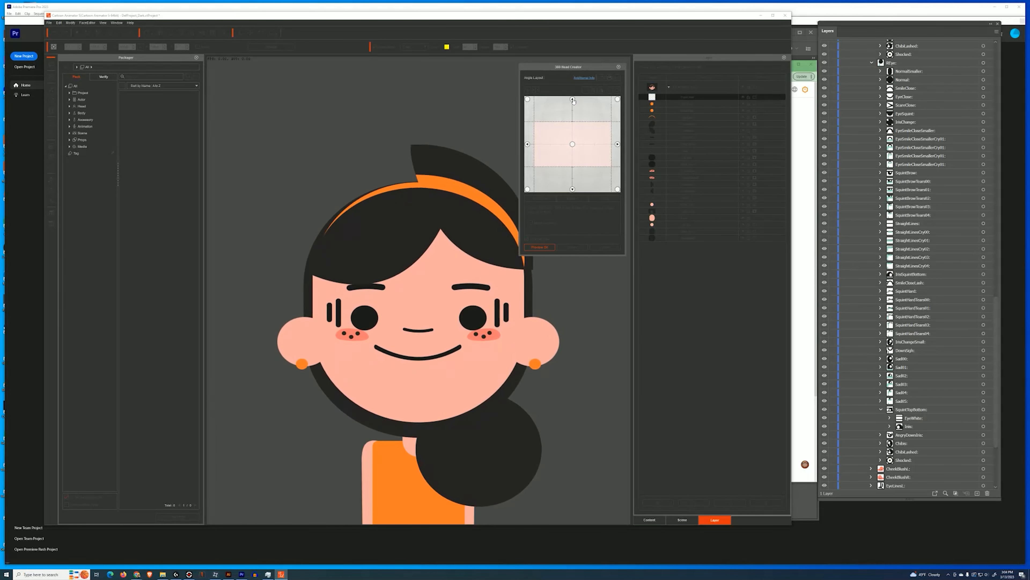
{"action": "left_click", "coordinate": [609, 77]}
{"action": "type", "text": "Girl_02-Face"}
{"action": "key", "text": "Return"}
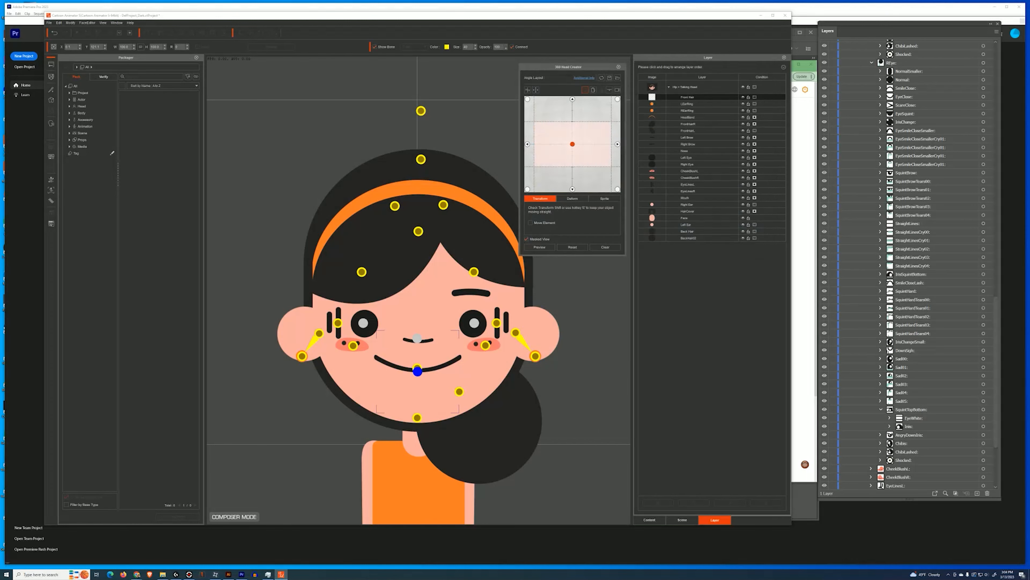
Mirror the transform and deform of all elements from the right-side angle to the left-side angle
{"action": "left_click", "coordinate": [617, 144]}
{"action": "left_click", "coordinate": [601, 90]}
{"action": "left_click", "coordinate": [658, 123]}
{"action": "left_click", "coordinate": [528, 144]}
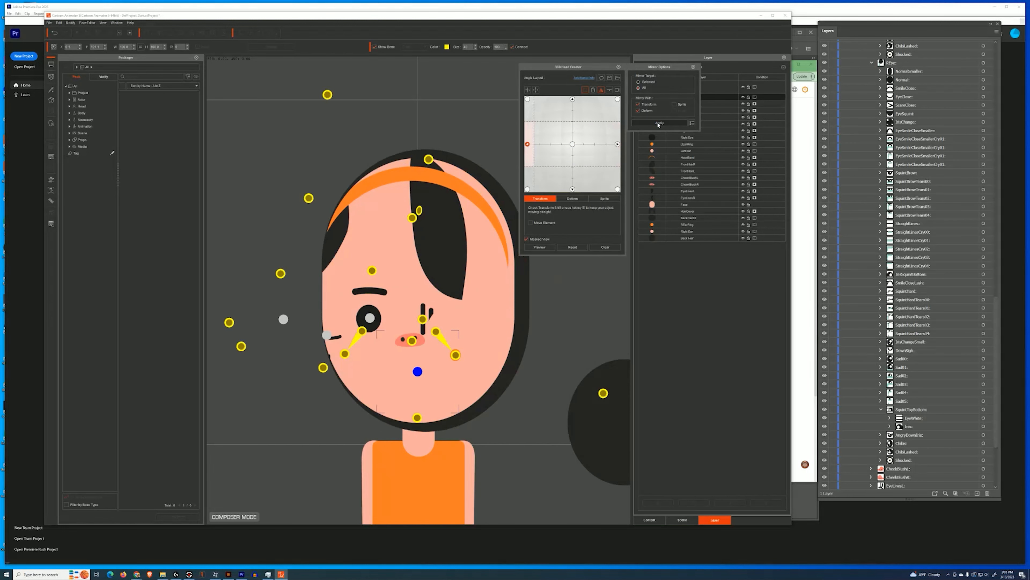
Toggle the mask of the FrontHairR layer in the left-side angle and preview the head turn
{"action": "left_click", "coordinate": [405, 340]}
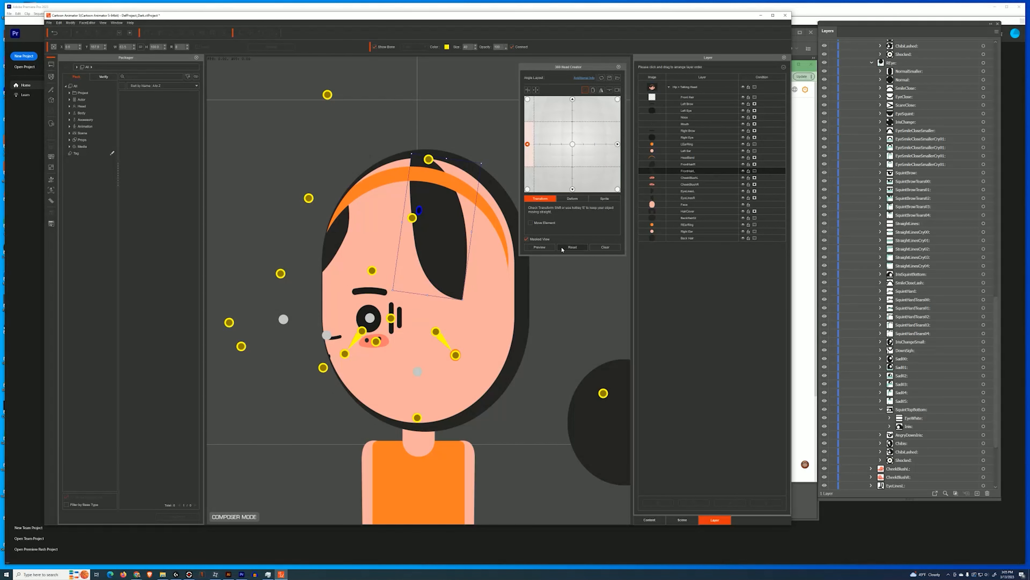
{"action": "left_click", "coordinate": [754, 163]}
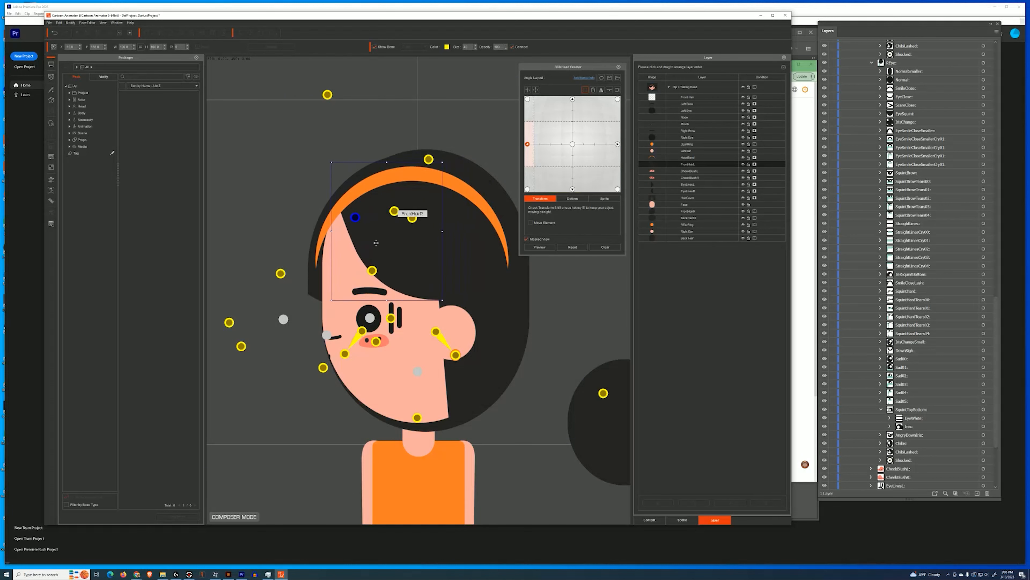
{"action": "left_click", "coordinate": [539, 246]}
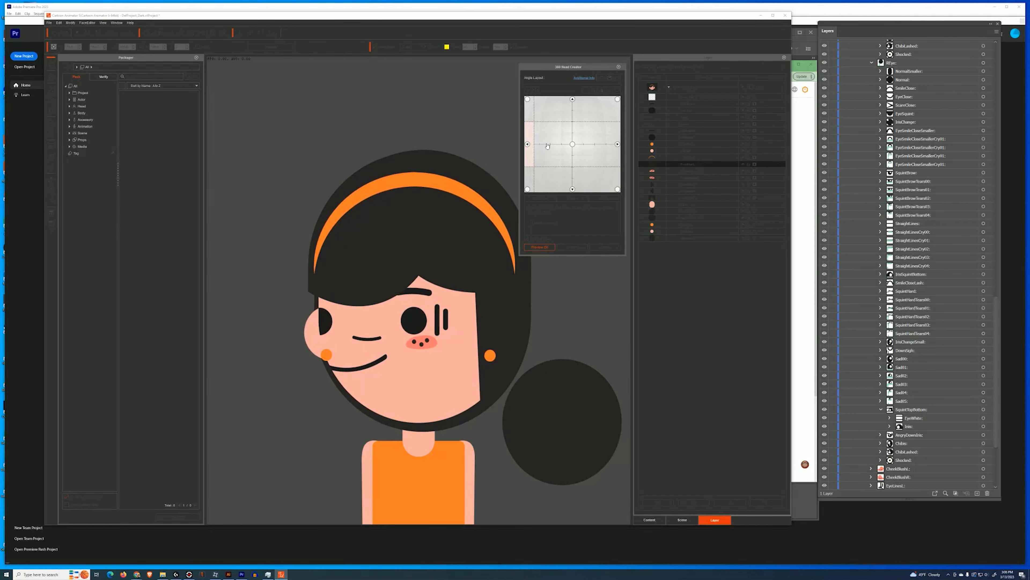
{"action": "left_click", "coordinate": [528, 144]}
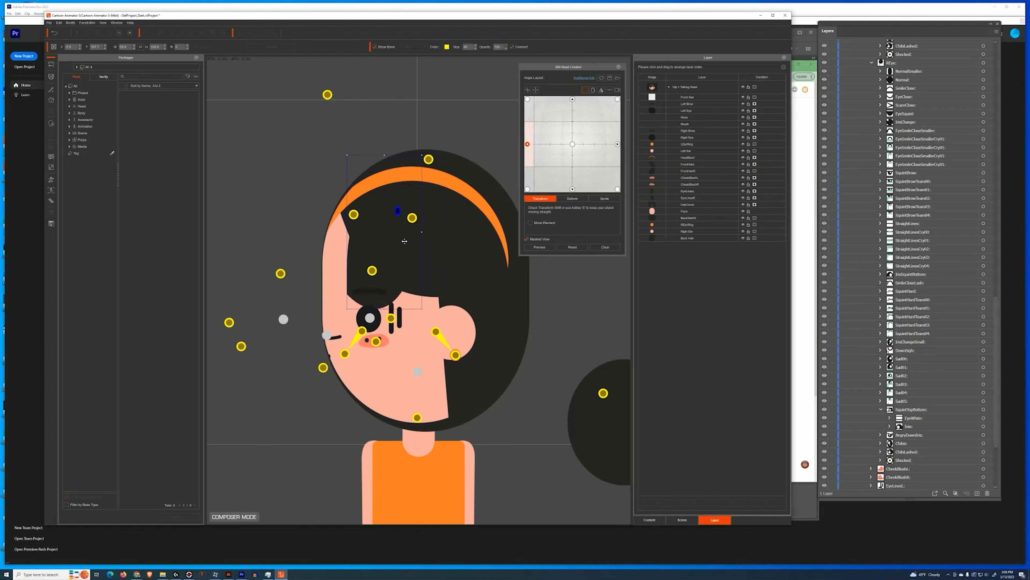
Move the FrontHairR layer beneath the Face layer in the left-side angle and preview the result
{"action": "left_click_drag", "start_coordinate": [688, 171], "coordinate": [688, 213]}
{"action": "left_click", "coordinate": [540, 247]}
{"action": "left_click", "coordinate": [540, 247]}
{"action": "left_click", "coordinate": [540, 247]}
{"action": "left_click", "coordinate": [527, 143]}
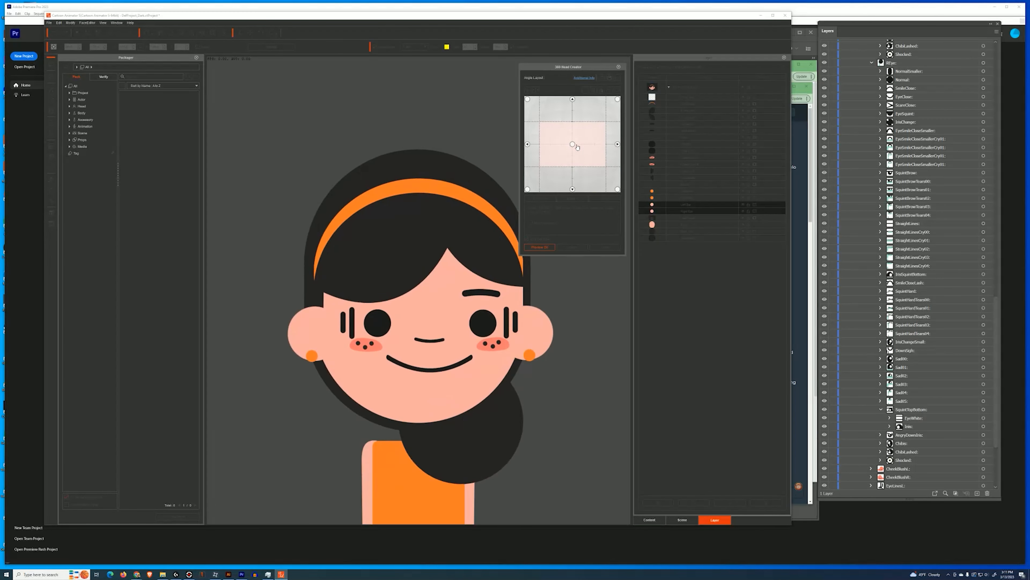
Preview the turn to the left side and move the mouth inward from the profile edge in that angle
{"action": "left_click", "coordinate": [541, 247]}
{"action": "left_click_drag", "start_coordinate": [540, 144], "coordinate": [530, 144]}
{"action": "left_click", "coordinate": [541, 247]}
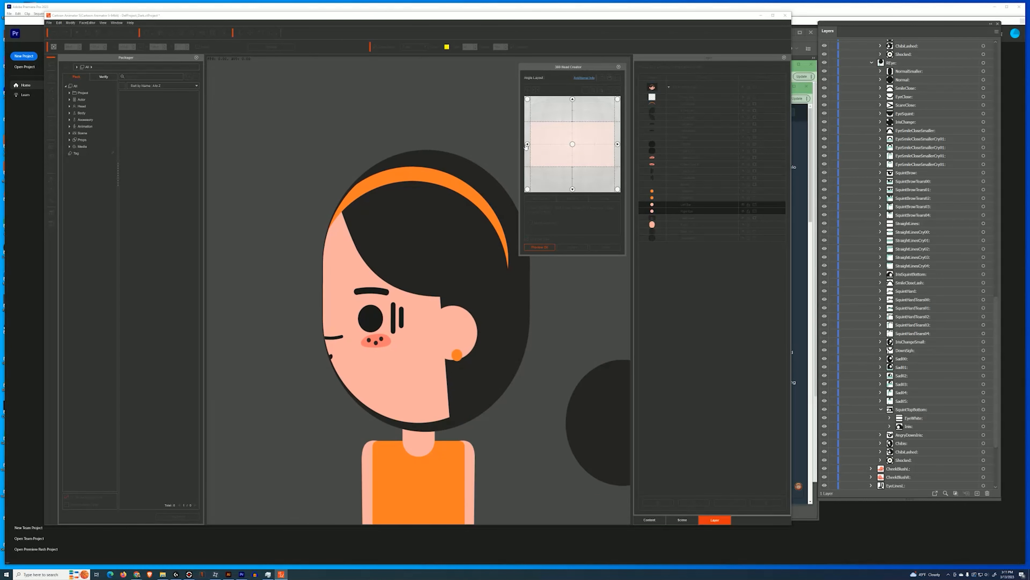
{"action": "left_click", "coordinate": [539, 247]}
{"action": "left_click", "coordinate": [527, 144]}
{"action": "left_click_drag", "start_coordinate": [325, 367], "coordinate": [361, 368]}
Compare the nose in both side angles and reposition the far-side facial features in the left-side angle
{"action": "left_click", "coordinate": [617, 144]}
{"action": "left_click", "coordinate": [508, 335]}
{"action": "left_click", "coordinate": [527, 144]}
{"action": "left_click", "coordinate": [687, 130]}
{"action": "left_click", "coordinate": [540, 246]}
{"action": "left_click", "coordinate": [539, 247]}
{"action": "left_click", "coordinate": [687, 138]}
{"action": "left_click_drag", "start_coordinate": [283, 319], "coordinate": [247, 346]}
{"action": "left_click", "coordinate": [800, 284]}
{"action": "left_click", "coordinate": [543, 188]}
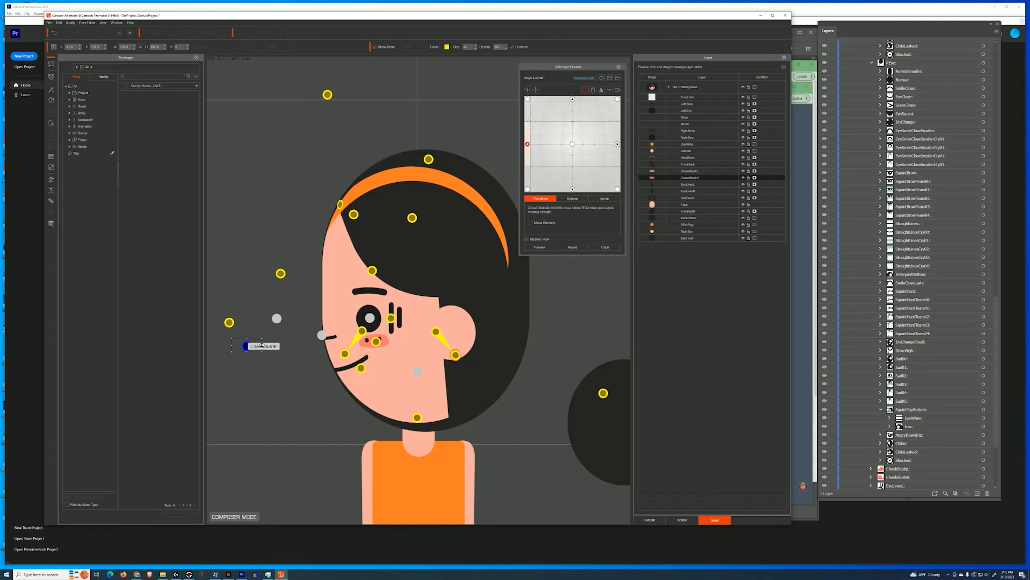
Preview the side turns and hide the earrings on the head
{"action": "left_click", "coordinate": [687, 191]}
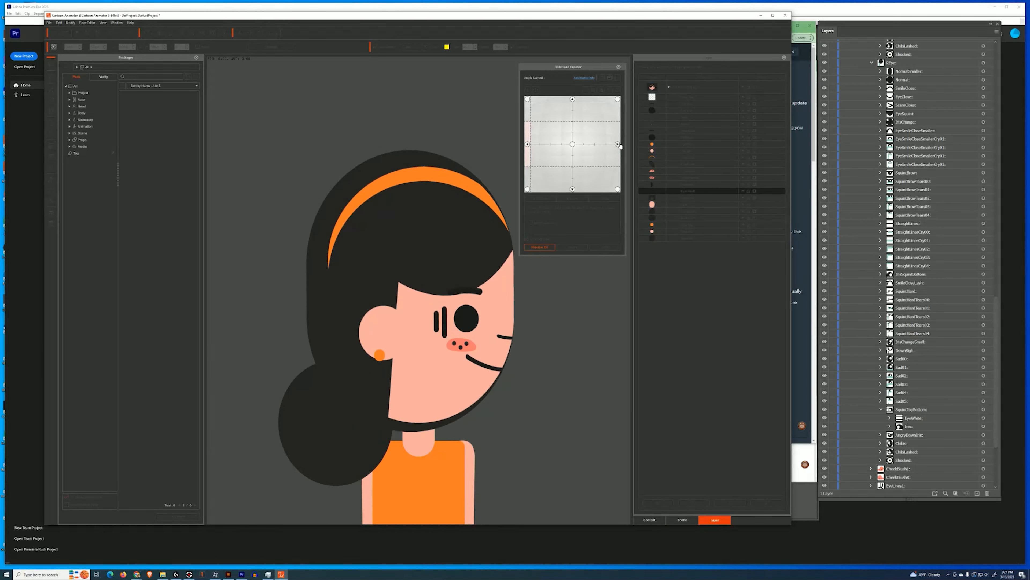
{"action": "left_click", "coordinate": [540, 247]}
{"action": "left_click", "coordinate": [686, 144]}
{"action": "left_click", "coordinate": [743, 224]}
{"action": "left_click", "coordinate": [540, 247]}
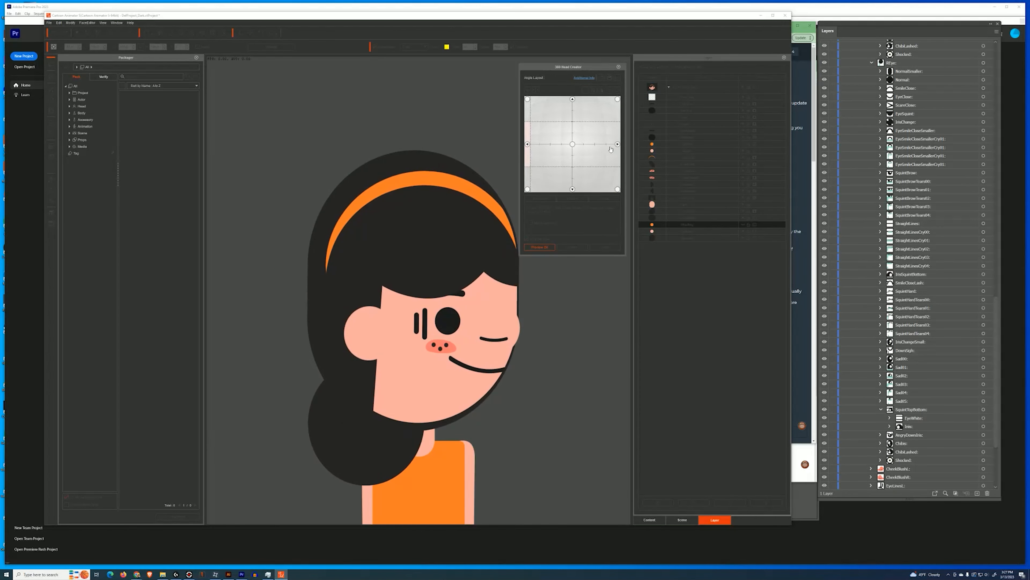
{"action": "left_click", "coordinate": [540, 247]}
Preview the right-side turn and raise the far front hair layer to sit beside the near front hair layer
{"action": "left_click", "coordinate": [617, 144]}
{"action": "left_click", "coordinate": [688, 144]}
{"action": "left_click", "coordinate": [695, 164]}
{"action": "left_click", "coordinate": [689, 211]}
{"action": "left_click", "coordinate": [539, 247]}
{"action": "left_click", "coordinate": [539, 247]}
{"action": "left_click", "coordinate": [540, 247]}
{"action": "left_click", "coordinate": [540, 247]}
{"action": "left_click_drag", "start_coordinate": [689, 211], "coordinate": [689, 166]}
Select two adjacent layers in the front angle and move them lower in the layer order together
{"action": "left_click", "coordinate": [688, 131]}
{"action": "left_click", "coordinate": [573, 144]}
{"action": "left_click", "coordinate": [687, 124]}
{"action": "left_click", "coordinate": [689, 131], "text": "ctrl"}
{"action": "left_click_drag", "start_coordinate": [690, 129], "coordinate": [696, 167]}
Place the FrontHairR layer beneath the face in the left-side angle and shift that hair piece outward past the forehead
{"action": "left_click", "coordinate": [527, 144]}
{"action": "left_click_drag", "start_coordinate": [688, 131], "coordinate": [689, 208]}
{"action": "left_click", "coordinate": [540, 247]}
{"action": "left_click", "coordinate": [540, 247]}
{"action": "left_click_drag", "start_coordinate": [353, 176], "coordinate": [320, 179]}
{"action": "left_click", "coordinate": [540, 247]}
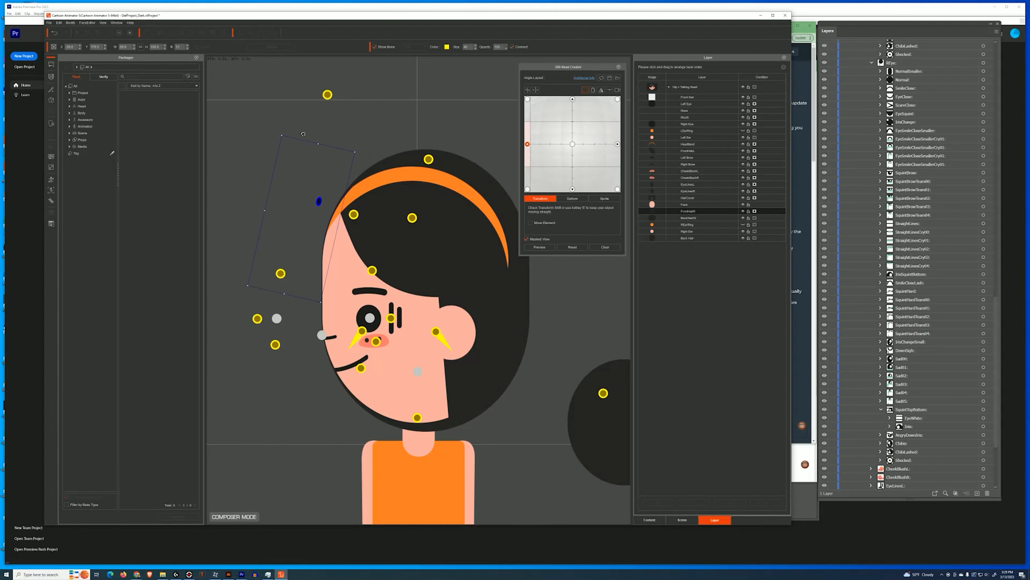
Fine-tune the positions of the two front hair pieces in the left-side angle, previewing the turn between adjustments
{"action": "left_click", "coordinate": [391, 223]}
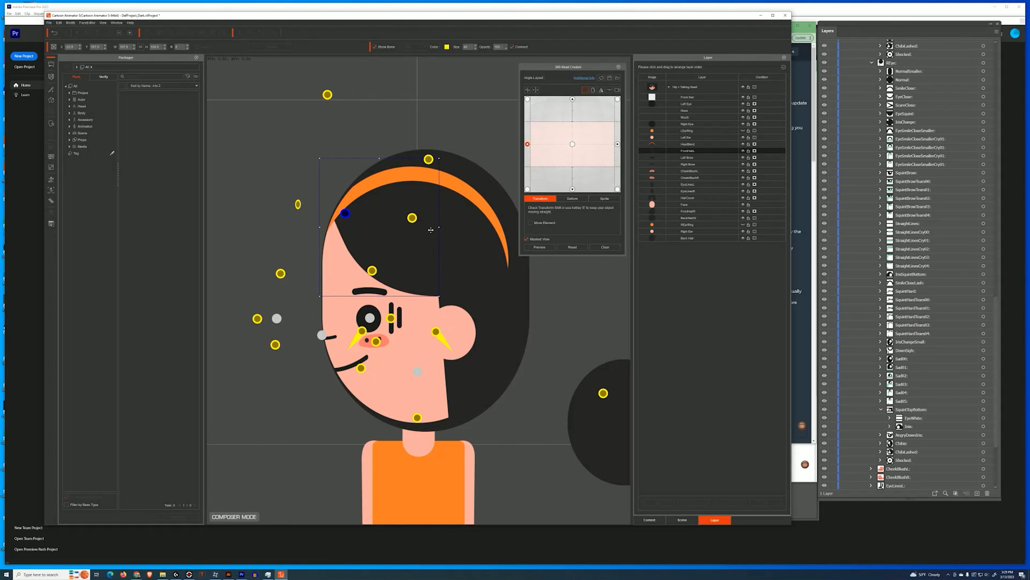
{"action": "left_click", "coordinate": [540, 247]}
{"action": "left_click", "coordinate": [540, 247]}
{"action": "left_click", "coordinate": [299, 204]}
{"action": "left_click", "coordinate": [540, 247]}
{"action": "left_click", "coordinate": [539, 247]}
{"action": "left_click_drag", "start_coordinate": [312, 194], "coordinate": [309, 190]}
Preview the turn between the front and left-side angles to check how the hair follows the head
{"action": "left_click", "coordinate": [406, 215]}
{"action": "left_click", "coordinate": [539, 247]}
{"action": "mouse_move", "coordinate": [527, 144]}
{"action": "left_mouse_down"}
{"action": "mouse_move", "coordinate": [574, 144]}
{"action": "mouse_move", "coordinate": [525, 145]}
{"action": "left_mouse_up"}
{"action": "left_click", "coordinate": [540, 247]}
{"action": "left_click", "coordinate": [572, 144]}
{"action": "left_click", "coordinate": [527, 145]}
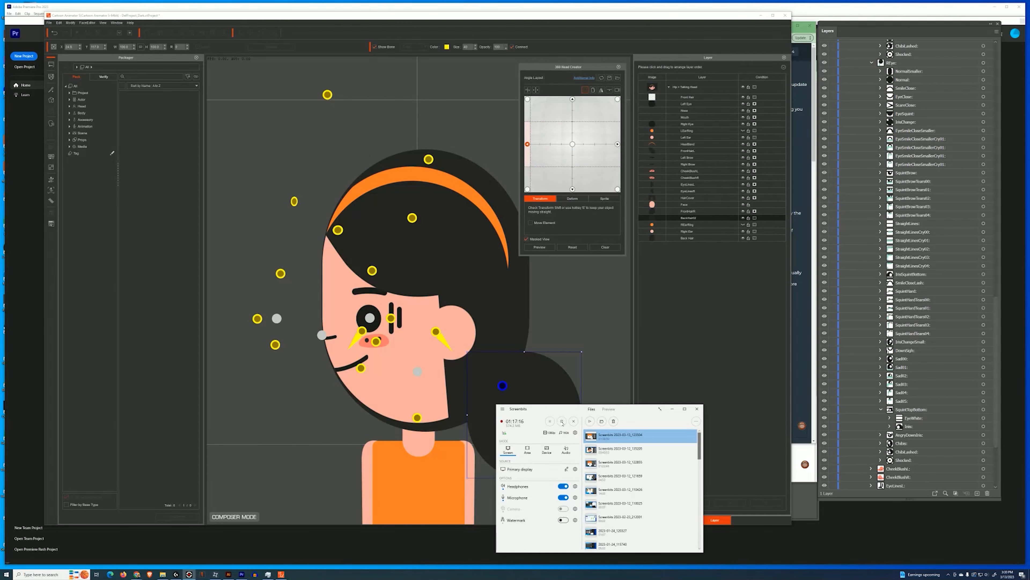
{"action": "left_click", "coordinate": [540, 247]}
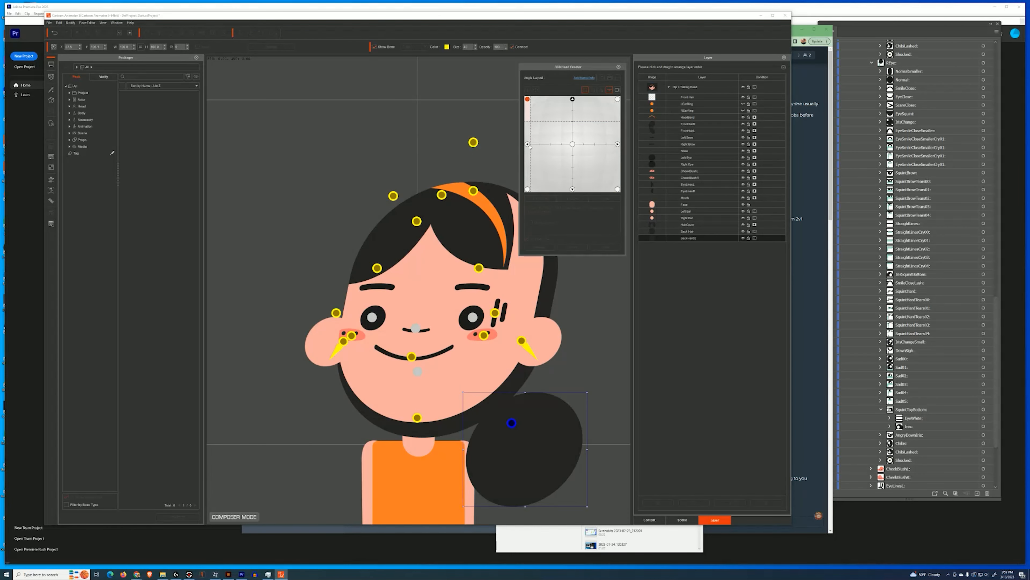
Go through the head layers one by one in the upper-left angle, adjusting each element's placement
{"action": "left_click", "coordinate": [707, 104]}
{"action": "left_click", "coordinate": [707, 111]}
{"action": "left_click", "coordinate": [707, 117]}
{"action": "left_click", "coordinate": [707, 124]}
{"action": "left_click", "coordinate": [707, 132]}
{"action": "left_click", "coordinate": [707, 138]}
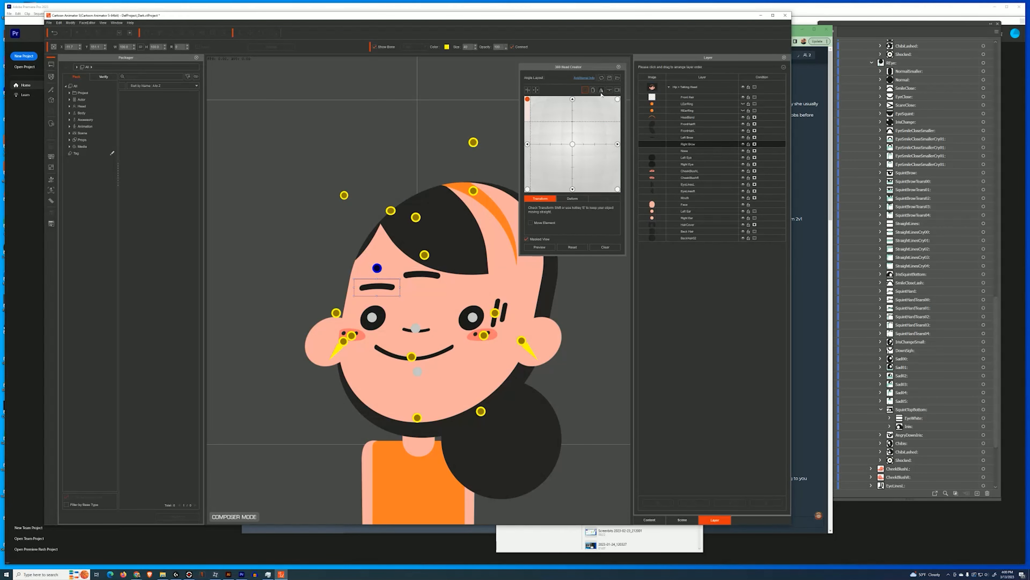
{"action": "key", "text": "Down"}
{"action": "key", "text": "Down"}
{"action": "key", "text": "Down"}
{"action": "key", "text": "Down"}
{"action": "key", "text": "Down"}
{"action": "key", "text": "Down"}
{"action": "key", "text": "Down"}
{"action": "left_click", "coordinate": [50, 138]}
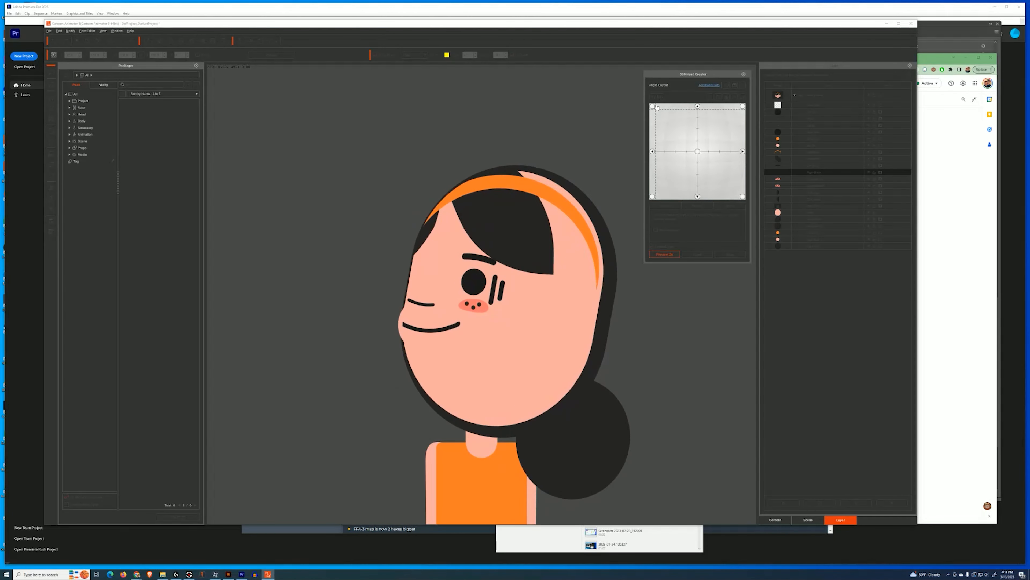
Preview the head turning between the upper-left and left-side angles and switch to the right-side angle for comparison
{"action": "left_click_drag", "start_coordinate": [656, 107], "coordinate": [660, 164]}
{"action": "left_click_drag", "start_coordinate": [687, 110], "coordinate": [616, 142]}
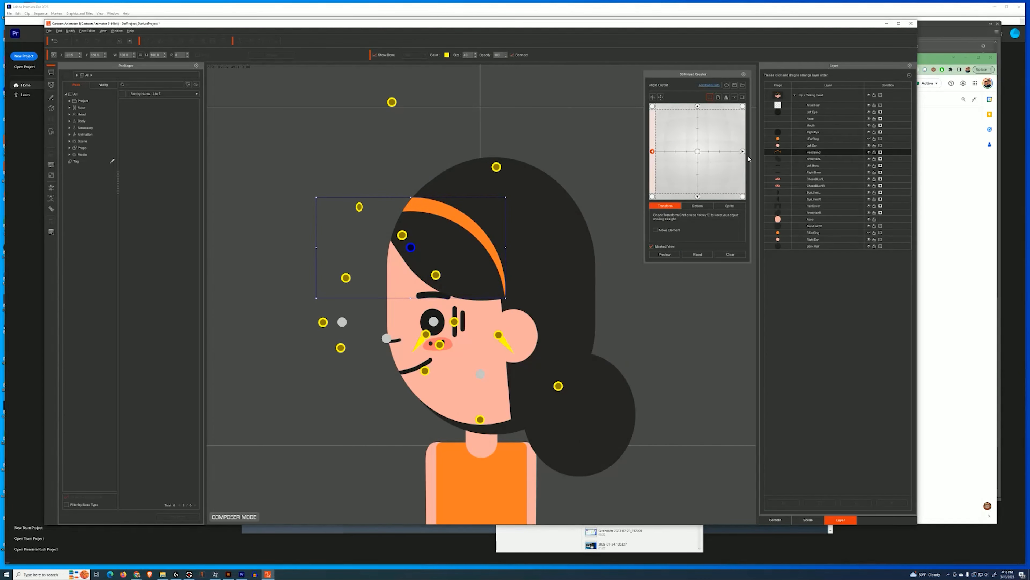
{"action": "left_click", "coordinate": [743, 151]}
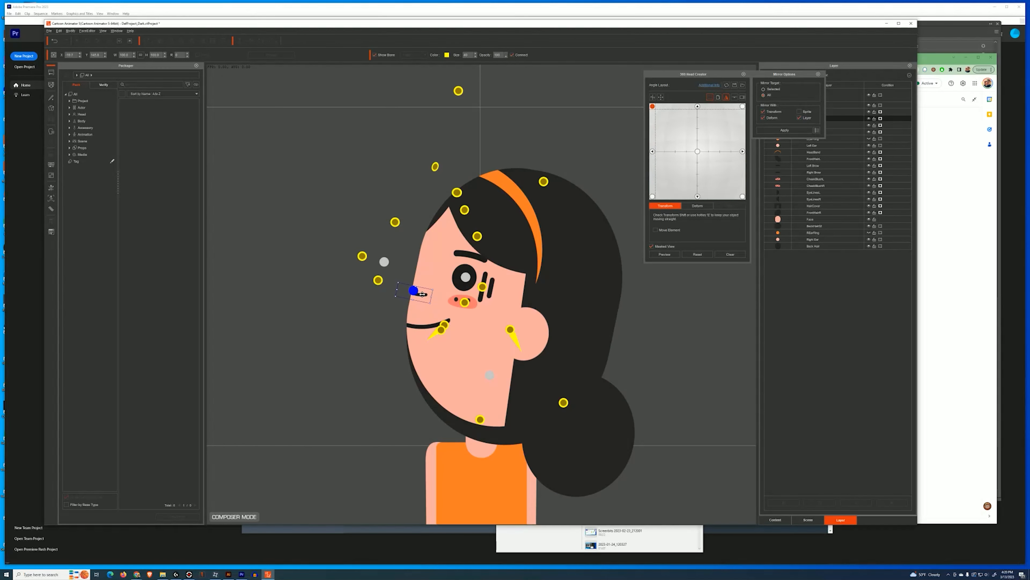
In the upper-right angle, move the near-side eye lines toward the eye and preview the head turn
{"action": "key", "text": "alt+Tab"}
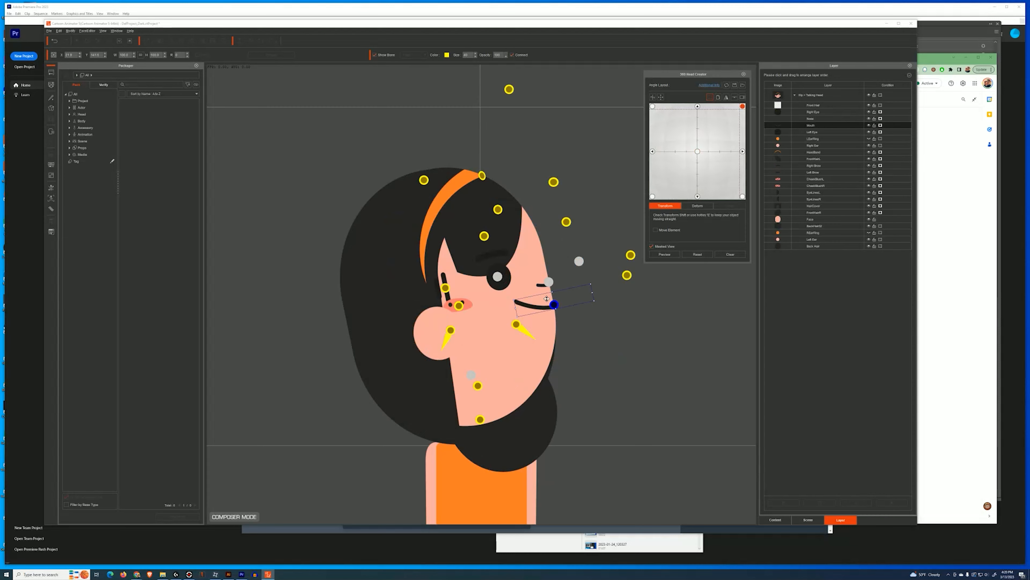
{"action": "left_click", "coordinate": [652, 152]}
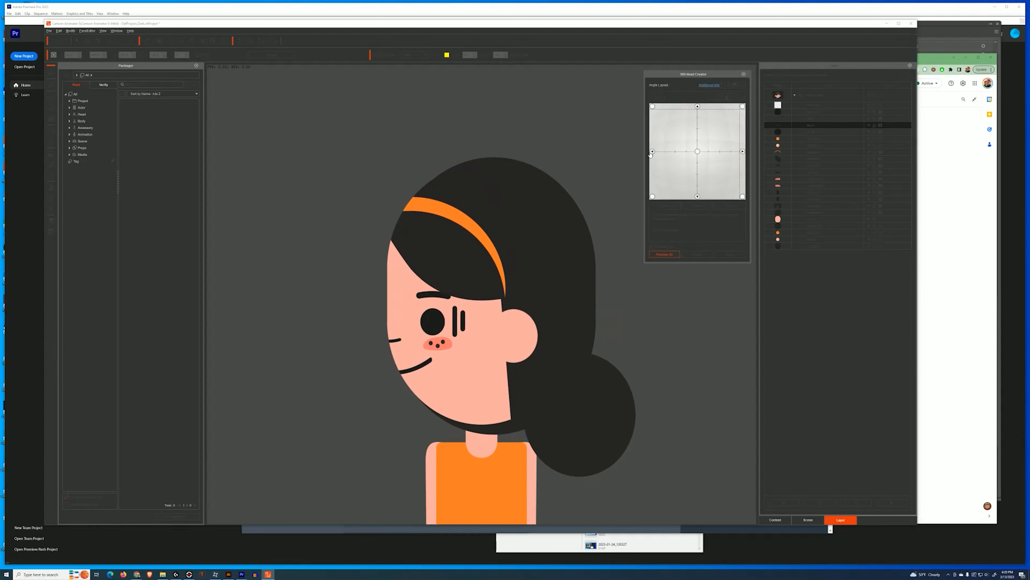
{"action": "left_click", "coordinate": [665, 254]}
{"action": "left_click", "coordinate": [813, 246]}
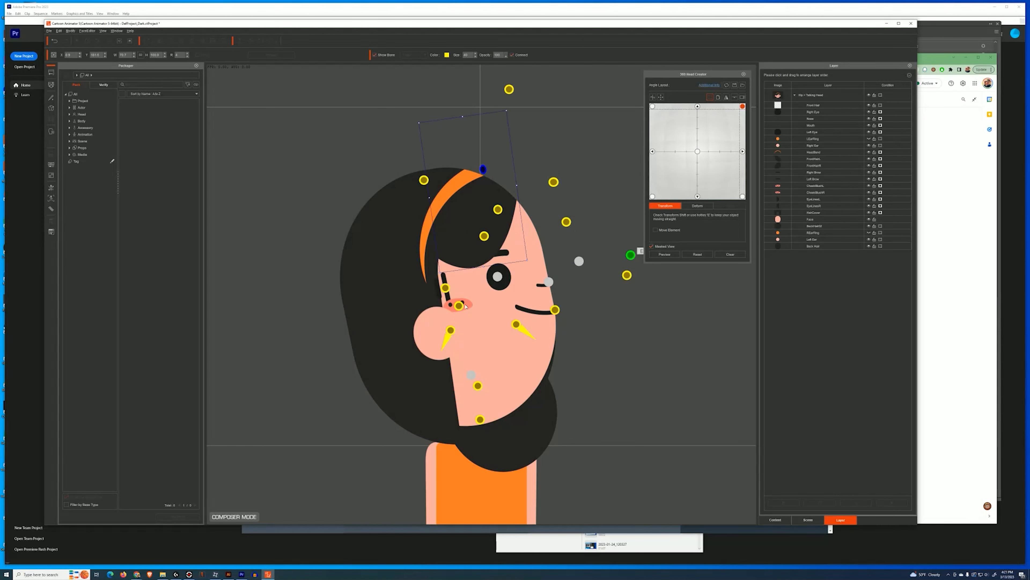
{"action": "left_click_drag", "start_coordinate": [445, 287], "coordinate": [477, 282]}
{"action": "left_click", "coordinate": [665, 254]}
{"action": "left_click", "coordinate": [665, 254]}
Shift the front hair piece inward and slightly down in the upper-right angle, previewing the turn
{"action": "left_click", "coordinate": [814, 159]}
{"action": "left_click_drag", "start_coordinate": [553, 182], "coordinate": [531, 189]}
{"action": "left_click", "coordinate": [665, 254]}
{"action": "left_click", "coordinate": [665, 254]}
In the lower-left angle, lower the near-side eye, eye lines and brow on the face
{"action": "left_click", "coordinate": [653, 151]}
{"action": "left_click", "coordinate": [400, 234]}
{"action": "left_click", "coordinate": [653, 196]}
{"action": "left_click", "coordinate": [417, 333]}
{"action": "left_click_drag", "start_coordinate": [416, 334], "coordinate": [418, 348]}
{"action": "left_click_drag", "start_coordinate": [437, 329], "coordinate": [437, 341]}
{"action": "left_click_drag", "start_coordinate": [409, 307], "coordinate": [406, 316]}
Move the far-side facial elements inward and down in the lower-left angle, then nudge the near-side brow lower, previewing between adjustments
{"action": "left_click", "coordinate": [499, 331]}
{"action": "left_click_drag", "start_coordinate": [329, 377], "coordinate": [349, 404]}
{"action": "left_click_drag", "start_coordinate": [325, 352], "coordinate": [340, 380]}
{"action": "left_click_drag", "start_coordinate": [320, 308], "coordinate": [328, 343]}
{"action": "left_click", "coordinate": [664, 255]}
{"action": "left_click", "coordinate": [665, 254]}
{"action": "left_click_drag", "start_coordinate": [406, 317], "coordinate": [407, 324]}
{"action": "left_click", "coordinate": [664, 254]}
{"action": "left_click", "coordinate": [664, 254]}
In the bottom angle, nudge the hair element above the head slightly upward and preview the head turn
{"action": "left_click", "coordinate": [697, 196]}
{"action": "left_click_drag", "start_coordinate": [482, 133], "coordinate": [485, 125]}
{"action": "left_click", "coordinate": [813, 239]}
{"action": "left_click", "coordinate": [665, 254]}
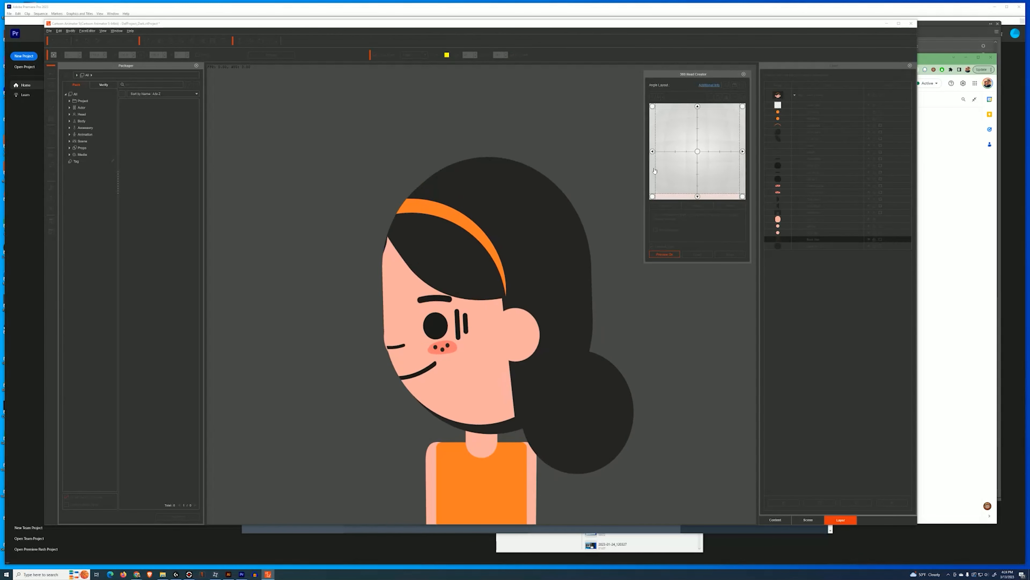
{"action": "left_click", "coordinate": [664, 254]}
Lower the hair cover piece slightly and shift a far-side facial element inward in the lower-left angle, previewing after each adjustment
{"action": "left_click", "coordinate": [652, 197]}
{"action": "left_click", "coordinate": [813, 159]}
{"action": "left_click", "coordinate": [813, 206]}
{"action": "left_click_drag", "start_coordinate": [469, 216], "coordinate": [467, 224]}
{"action": "left_click", "coordinate": [664, 254]}
{"action": "left_click", "coordinate": [664, 255]}
{"action": "left_click_drag", "start_coordinate": [320, 373], "coordinate": [329, 376]}
{"action": "left_click", "coordinate": [665, 255]}
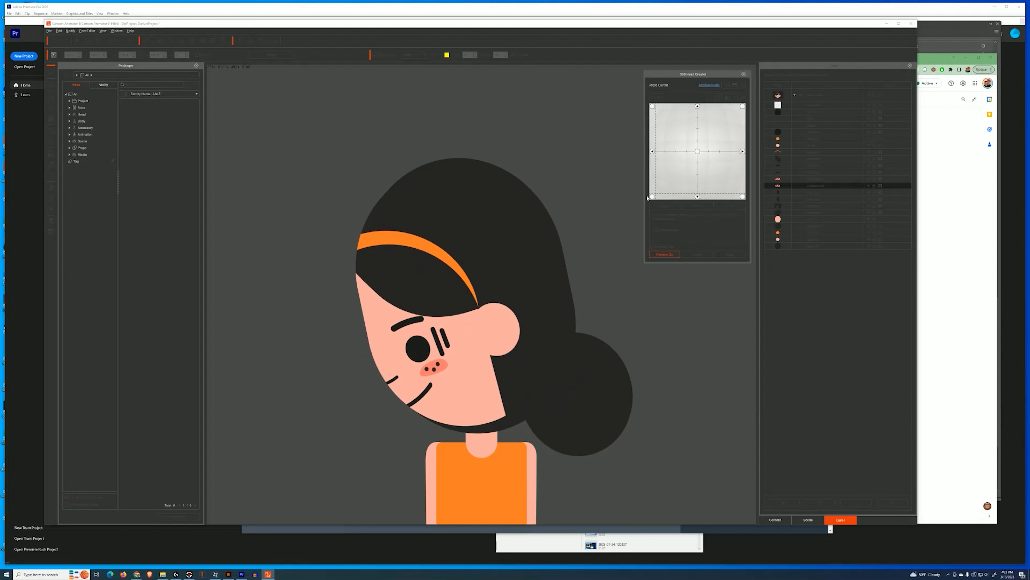
{"action": "left_click", "coordinate": [664, 254]}
Mirror all elements of the lower-left angle onto the lower-right angle and preview both angles
{"action": "left_click", "coordinate": [513, 181]}
{"action": "left_click", "coordinate": [742, 197]}
{"action": "left_click", "coordinate": [726, 97]}
{"action": "left_click", "coordinate": [785, 130]}
{"action": "left_click", "coordinate": [545, 376]}
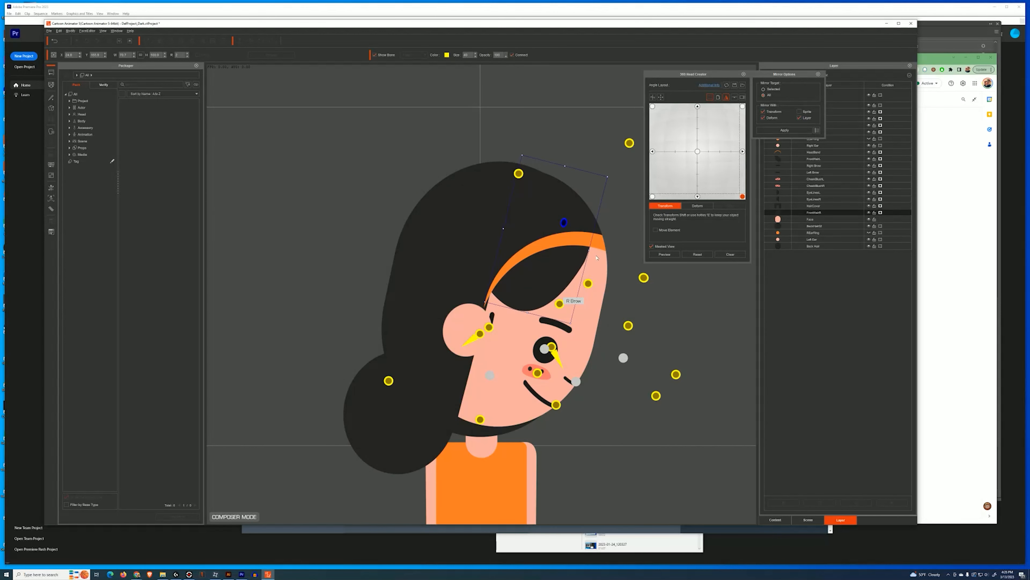
{"action": "left_click", "coordinate": [664, 255]}
{"action": "left_click", "coordinate": [653, 197]}
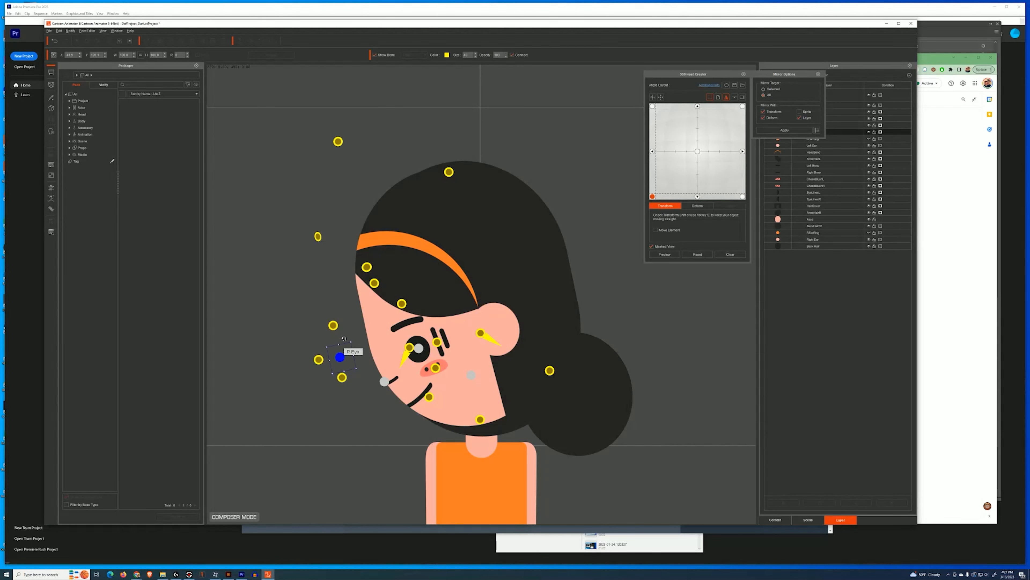
{"action": "left_click", "coordinate": [665, 254]}
{"action": "left_click", "coordinate": [664, 254]}
Fine-tune the far-side facial elements in the lower-right angle, checking the head turn between adjustments
{"action": "left_click", "coordinate": [743, 196]}
{"action": "left_click", "coordinate": [624, 357]}
{"action": "left_click", "coordinate": [655, 396]}
{"action": "left_click", "coordinate": [644, 278]}
{"action": "left_click", "coordinate": [665, 254]}
{"action": "left_click", "coordinate": [664, 254]}
{"action": "left_click", "coordinate": [637, 380]}
{"action": "left_click", "coordinate": [642, 326]}
{"action": "left_click", "coordinate": [665, 254]}
{"action": "left_click", "coordinate": [665, 254]}
{"action": "left_click_drag", "start_coordinate": [619, 391], "coordinate": [610, 388]}
Pull the far-side facial elements closer to the face in the lower-left angle, previewing the turn between moves
{"action": "left_click", "coordinate": [652, 196]}
{"action": "left_click", "coordinate": [346, 380]}
{"action": "left_click_drag", "start_coordinate": [306, 357], "coordinate": [322, 365]}
{"action": "left_click_drag", "start_coordinate": [320, 309], "coordinate": [355, 376]}
{"action": "left_click", "coordinate": [665, 254]}
{"action": "left_click", "coordinate": [665, 254]}
{"action": "left_click_drag", "start_coordinate": [373, 377], "coordinate": [373, 370]}
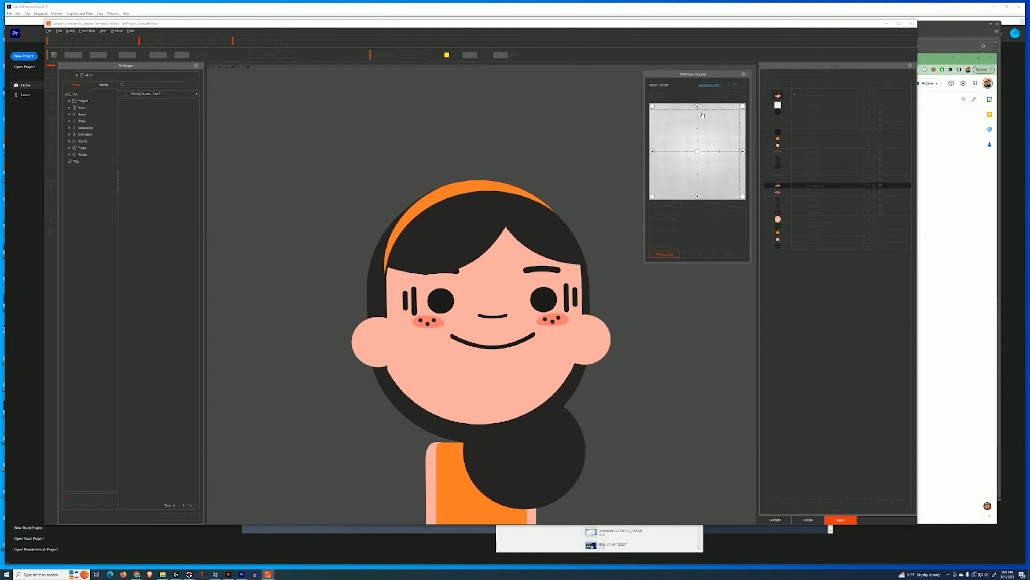
{"action": "left_click", "coordinate": [665, 254]}
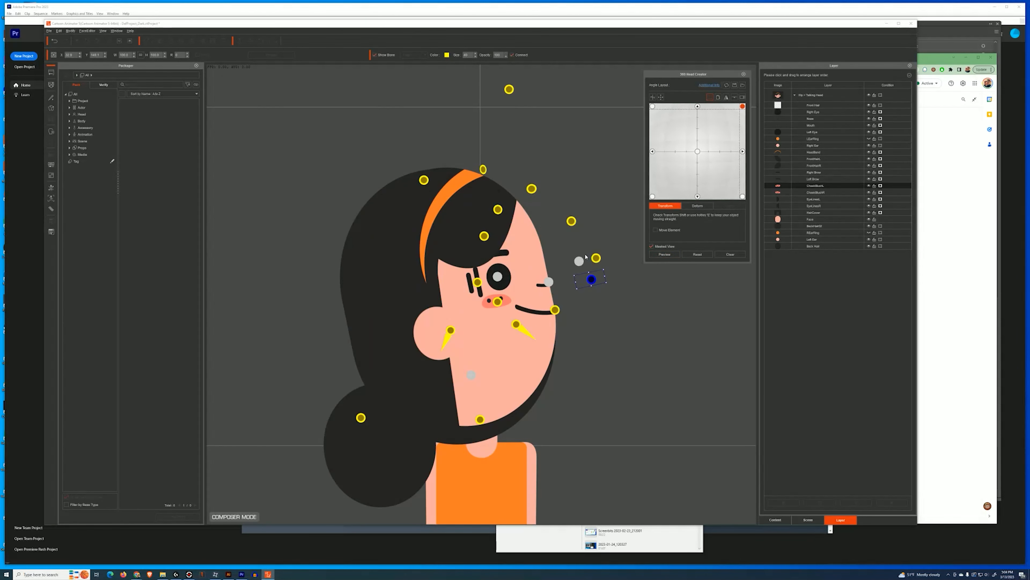
Check the head turn from the upper-left, right-side and left-side angles, examining the brows, eyes and cheek blushes
{"action": "left_click", "coordinate": [652, 106]}
{"action": "left_click", "coordinate": [665, 254]}
{"action": "left_click", "coordinate": [664, 254]}
{"action": "left_click", "coordinate": [396, 222]}
{"action": "left_click", "coordinate": [664, 254]}
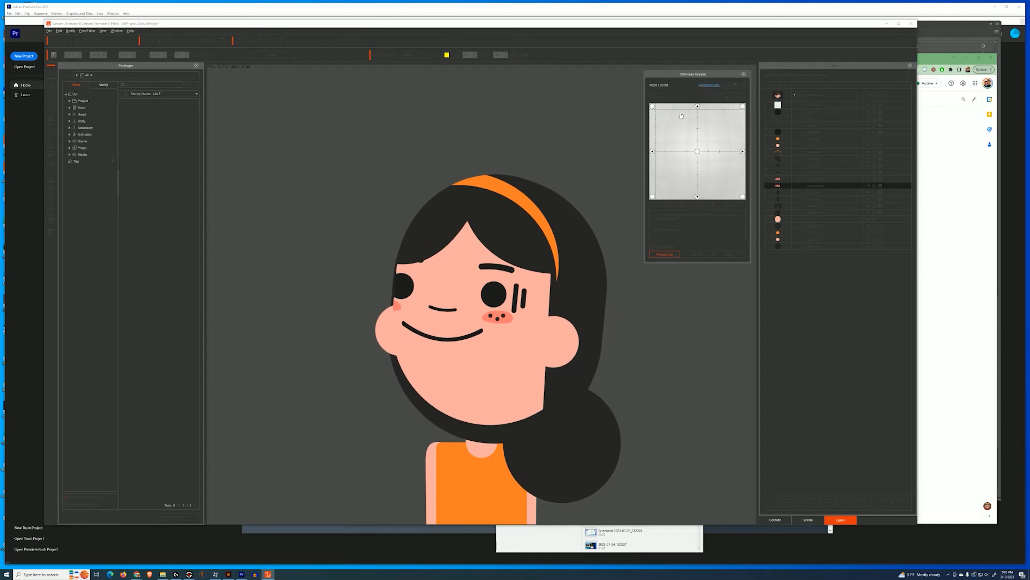
{"action": "left_click", "coordinate": [664, 254]}
{"action": "left_click", "coordinate": [743, 151]}
{"action": "left_click", "coordinate": [664, 255]}
{"action": "left_click", "coordinate": [665, 254]}
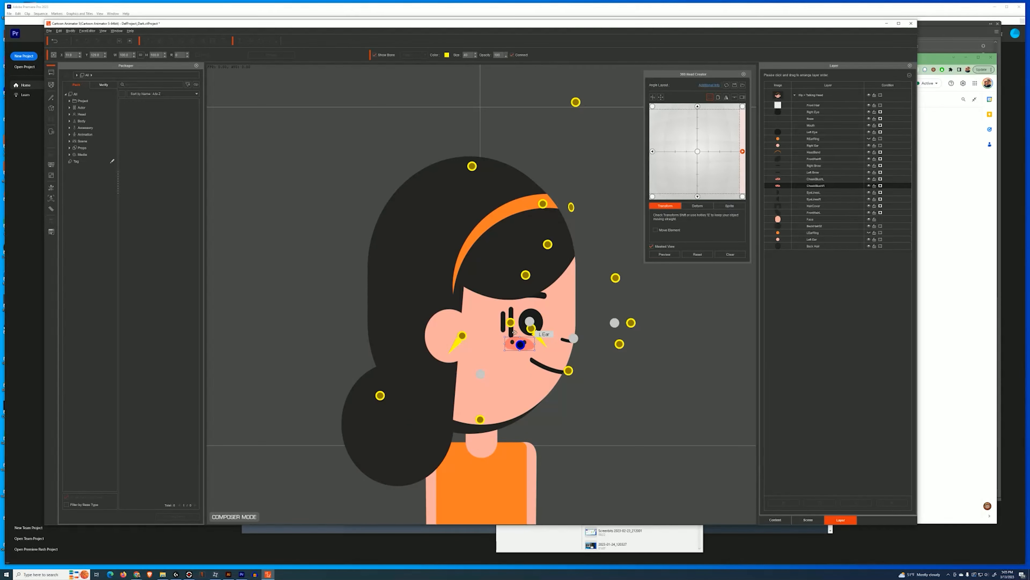
{"action": "left_click", "coordinate": [664, 254]}
{"action": "left_click", "coordinate": [665, 254]}
{"action": "left_click", "coordinate": [652, 151]}
{"action": "left_click", "coordinate": [346, 278]}
{"action": "left_click", "coordinate": [664, 254]}
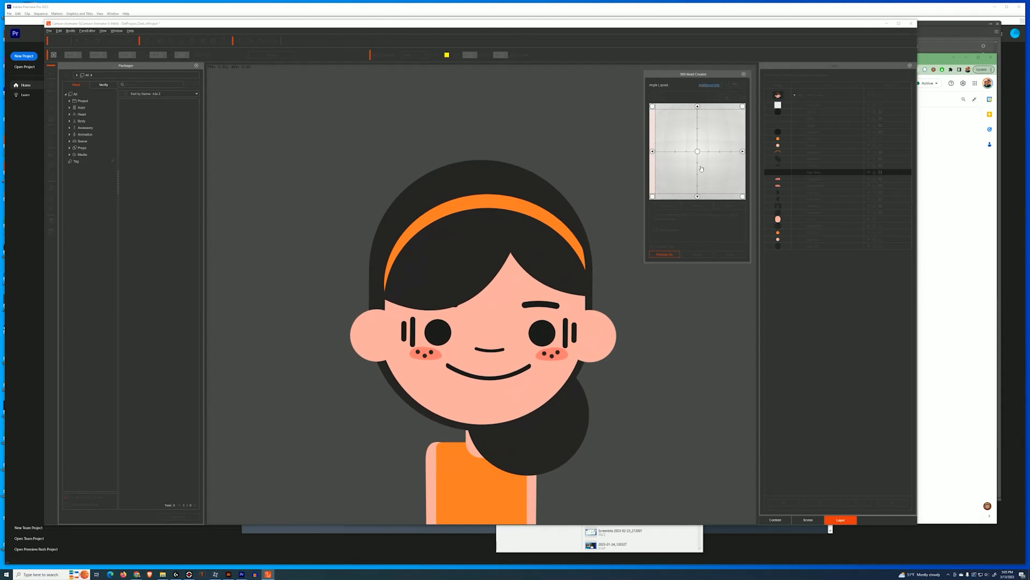
{"action": "left_click", "coordinate": [665, 254]}
In the bottom angle, nudge one eye slightly lower and preview how the head turns downward
{"action": "left_click", "coordinate": [698, 151]}
{"action": "left_click", "coordinate": [697, 196]}
{"action": "left_click_drag", "start_coordinate": [426, 349], "coordinate": [426, 352]}
{"action": "left_click", "coordinate": [669, 254]}
{"action": "left_click", "coordinate": [669, 254]}
{"action": "left_click", "coordinate": [669, 254]}
{"action": "left_click", "coordinate": [669, 254]}
Move a head layer lower in the bottom angle's layer order, preview the head and close the 360 Head Creator
{"action": "left_click_drag", "start_coordinate": [814, 146], "coordinate": [815, 168]}
{"action": "left_click", "coordinate": [818, 154]}
{"action": "left_click", "coordinate": [664, 254]}
{"action": "left_click", "coordinate": [665, 254]}
{"action": "left_click", "coordinate": [744, 75]}
Move the Back Hair and BackHair02 layers to the bottom of the character's layer order
{"action": "left_click", "coordinate": [821, 303]}
{"action": "left_click_drag", "start_coordinate": [820, 303], "coordinate": [816, 383]}
{"action": "left_click_drag", "start_coordinate": [816, 303], "coordinate": [815, 389]}
{"action": "left_click", "coordinate": [642, 376]}
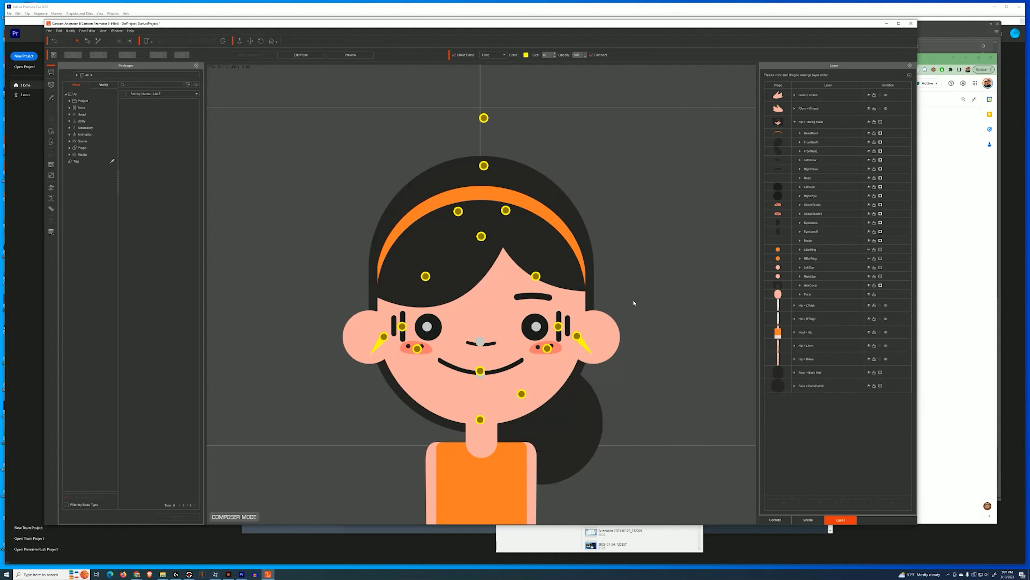
Bring the whole body into view and place the arm and hand layers below the head in the layer order
{"action": "scroll", "coordinate": [608, 386], "scroll_direction": "down", "scroll_amount": 4}
{"action": "left_click_drag", "start_coordinate": [574, 457], "coordinate": [598, 309]}
{"action": "left_click_drag", "start_coordinate": [807, 108], "coordinate": [807, 288]}
{"action": "left_click_drag", "start_coordinate": [808, 345], "coordinate": [810, 279]}
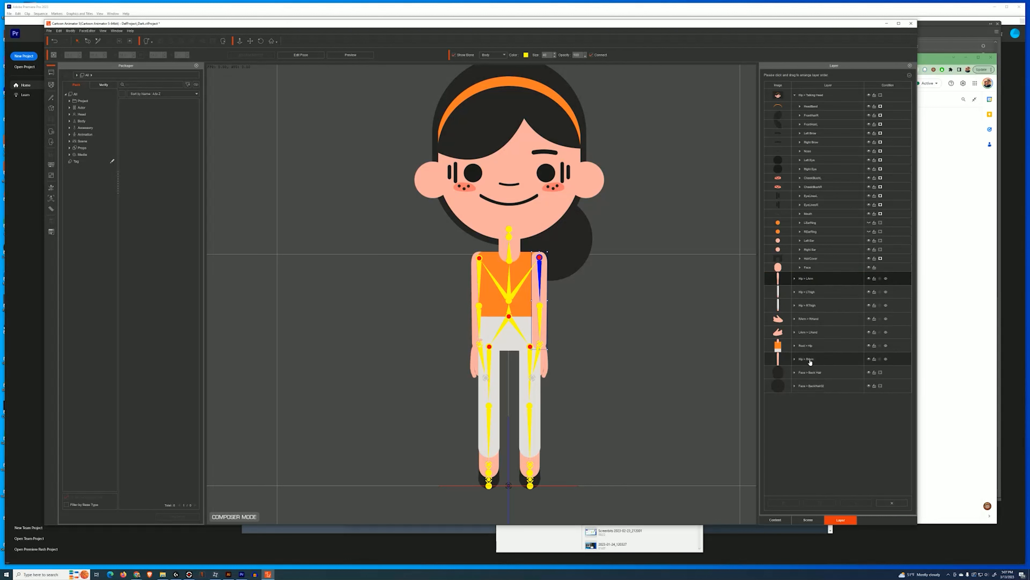
{"action": "left_click_drag", "start_coordinate": [810, 361], "coordinate": [808, 288]}
{"action": "left_click_drag", "start_coordinate": [806, 330], "coordinate": [804, 308]}
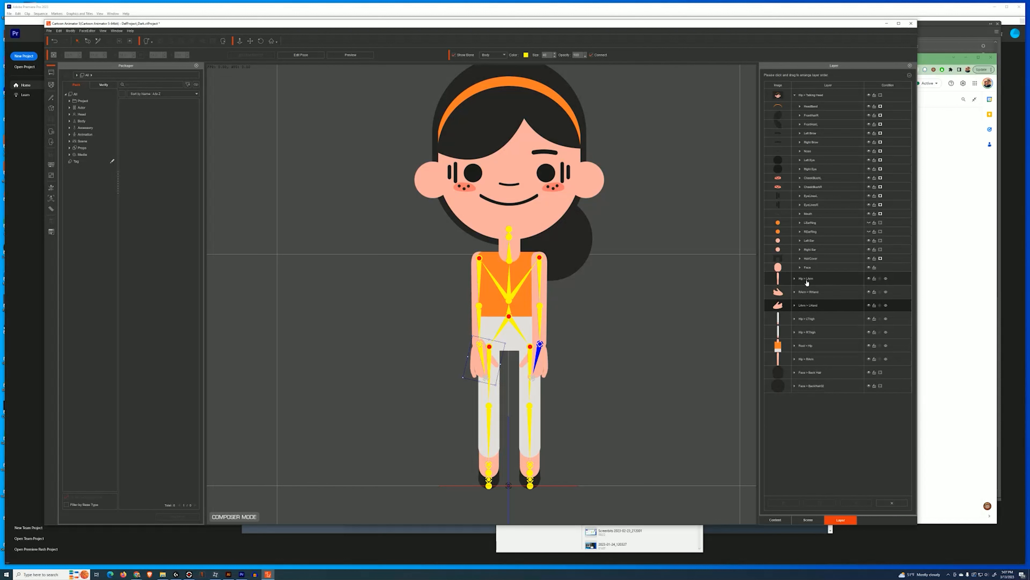
Move the arm and hand layers beneath the hip layer, keeping each hand below its arm
{"action": "left_click_drag", "start_coordinate": [807, 282], "coordinate": [805, 363]}
{"action": "left_click_drag", "start_coordinate": [807, 279], "coordinate": [810, 364]}
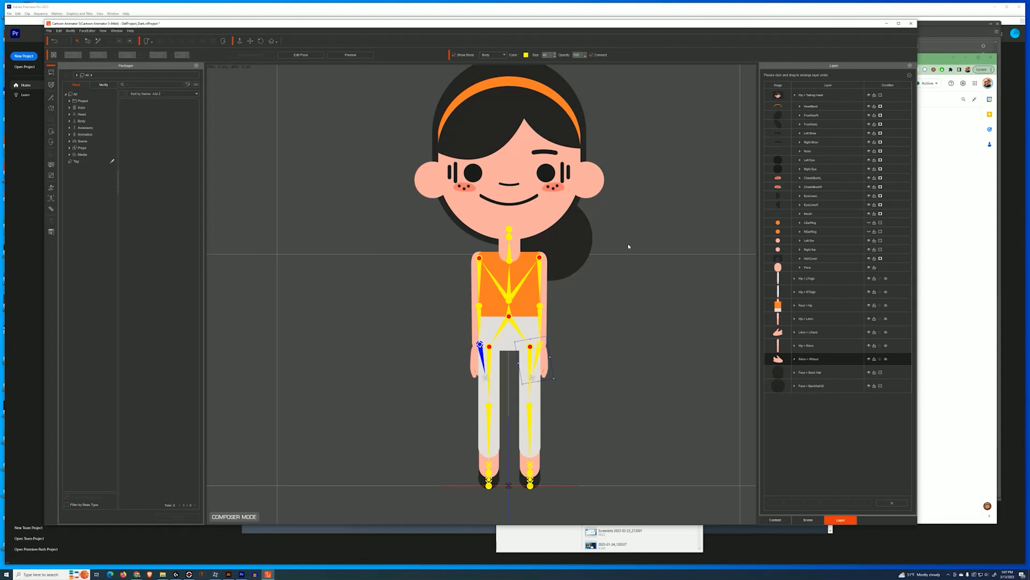
{"action": "scroll", "coordinate": [609, 216], "scroll_direction": "down", "scroll_amount": 2}
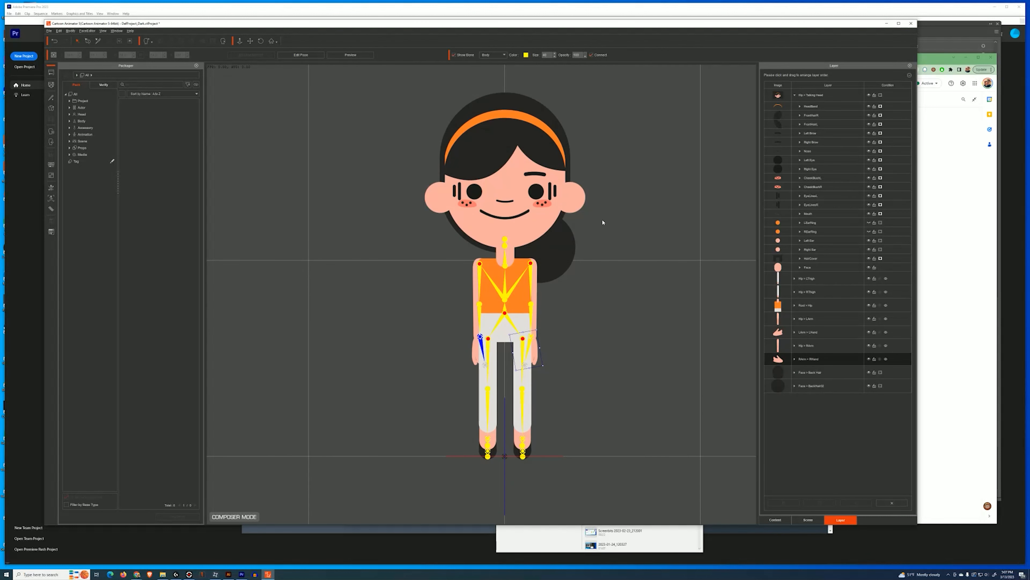
{"action": "left_click_drag", "start_coordinate": [603, 227], "coordinate": [591, 247]}
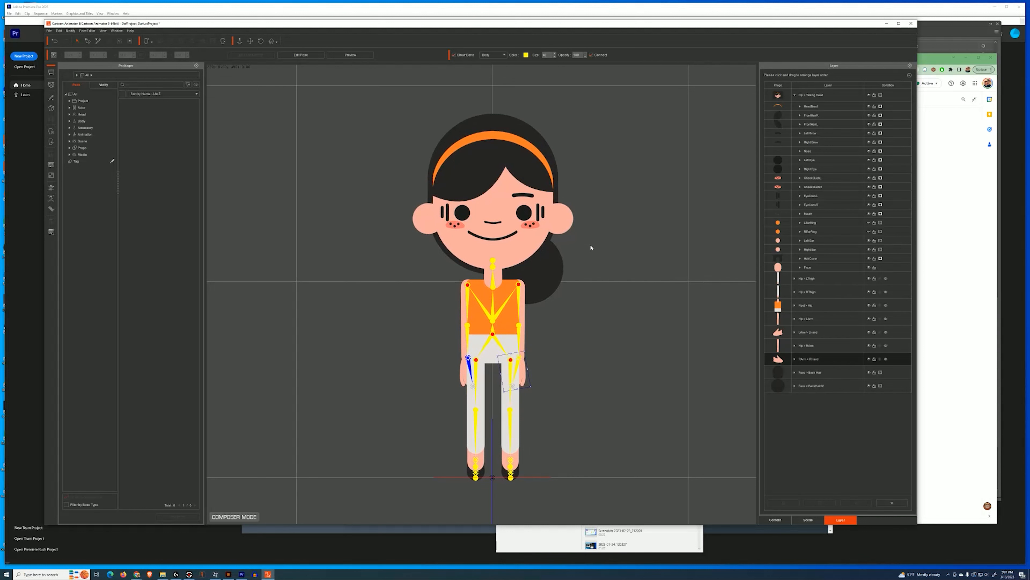
Open the Spring Editor for the head and select the hair bun layer
{"action": "left_click", "coordinate": [501, 189]}
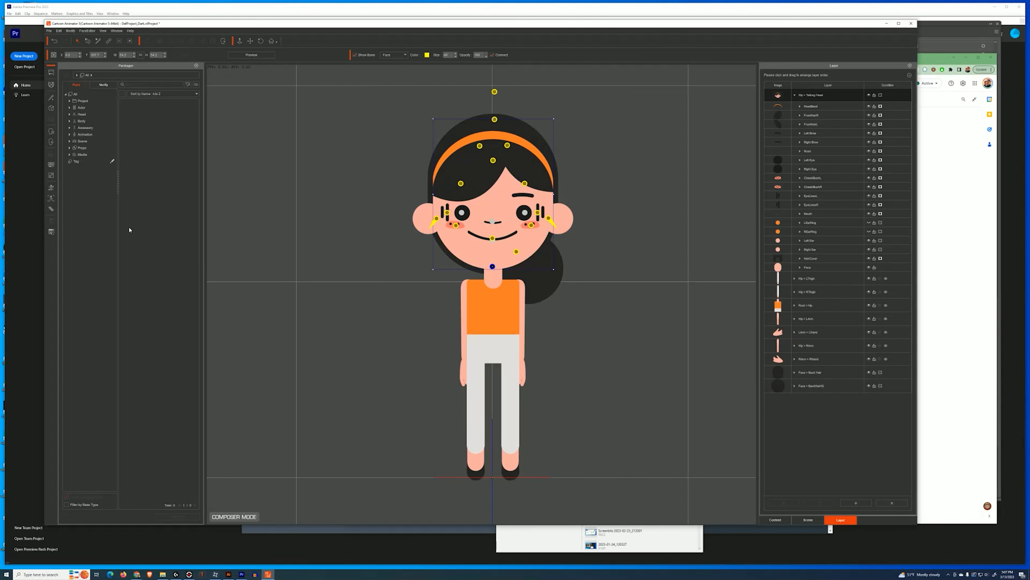
{"action": "left_click", "coordinate": [50, 210]}
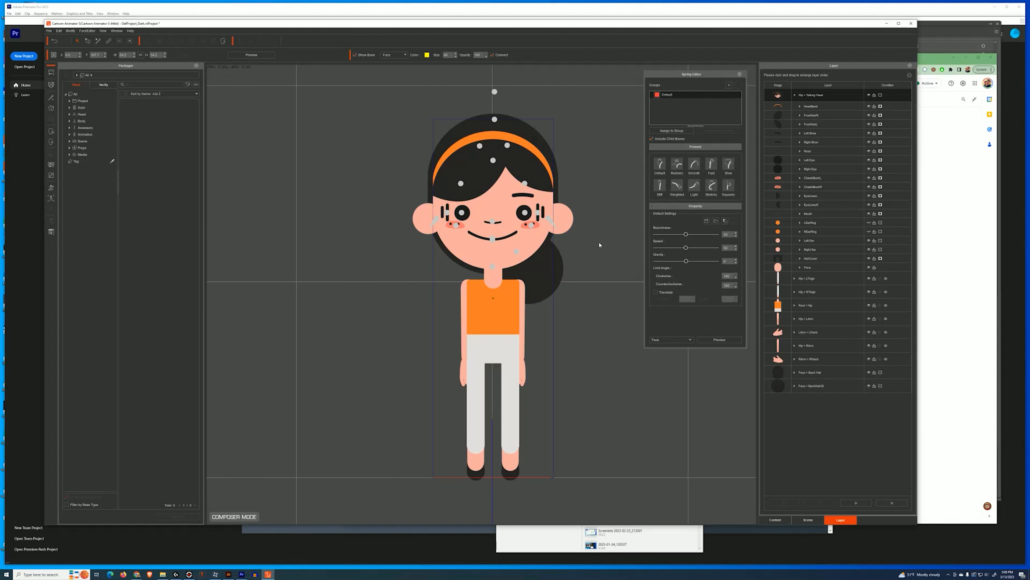
{"action": "left_click", "coordinate": [562, 240]}
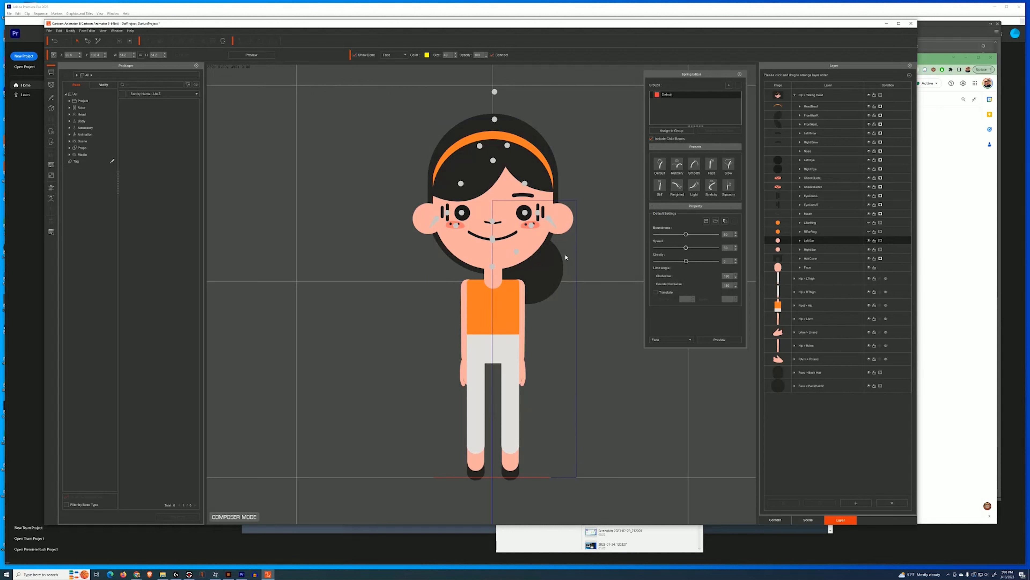
{"action": "left_click", "coordinate": [554, 270]}
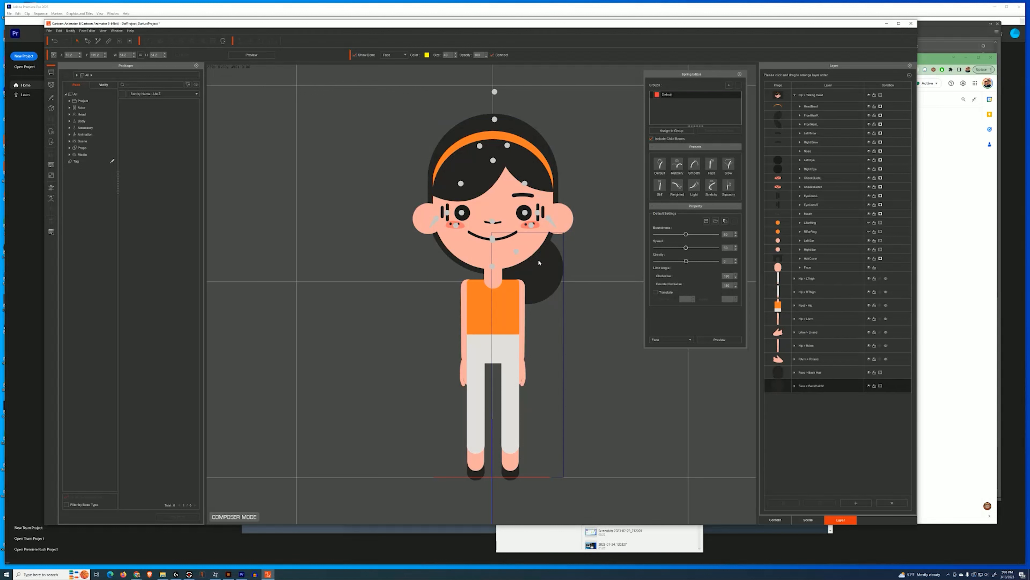
Add a bone to the hair bun, extending from its existing bone to the bun's centre
{"action": "left_click", "coordinate": [517, 252]}
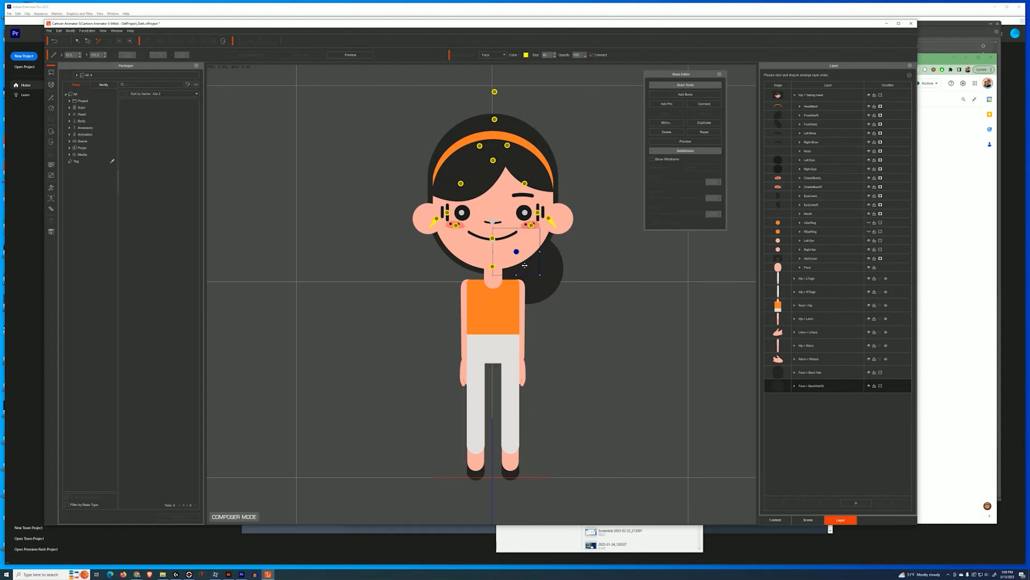
{"action": "left_click", "coordinate": [687, 94]}
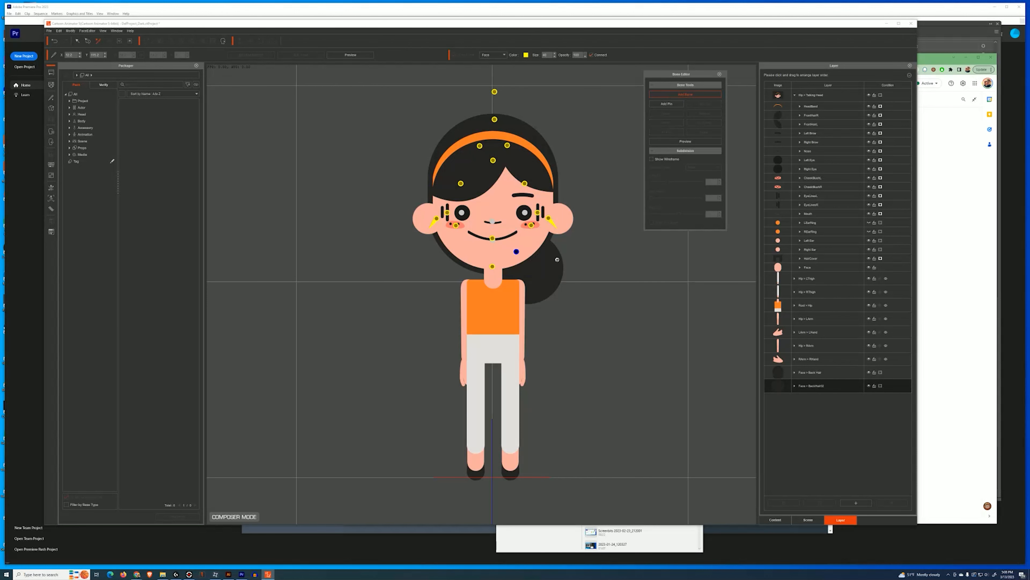
{"action": "left_click", "coordinate": [529, 271]}
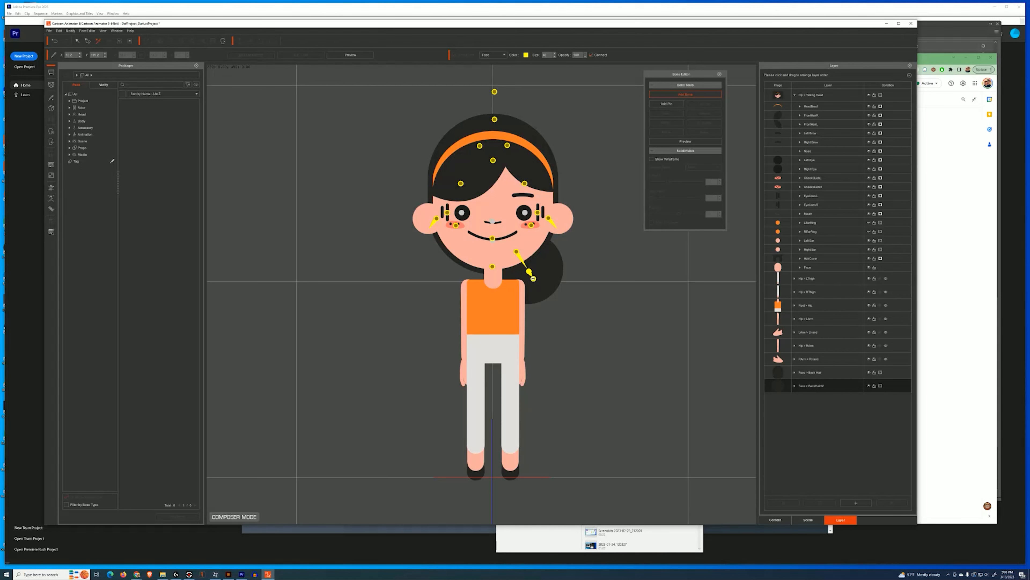
{"action": "right_click", "coordinate": [531, 274]}
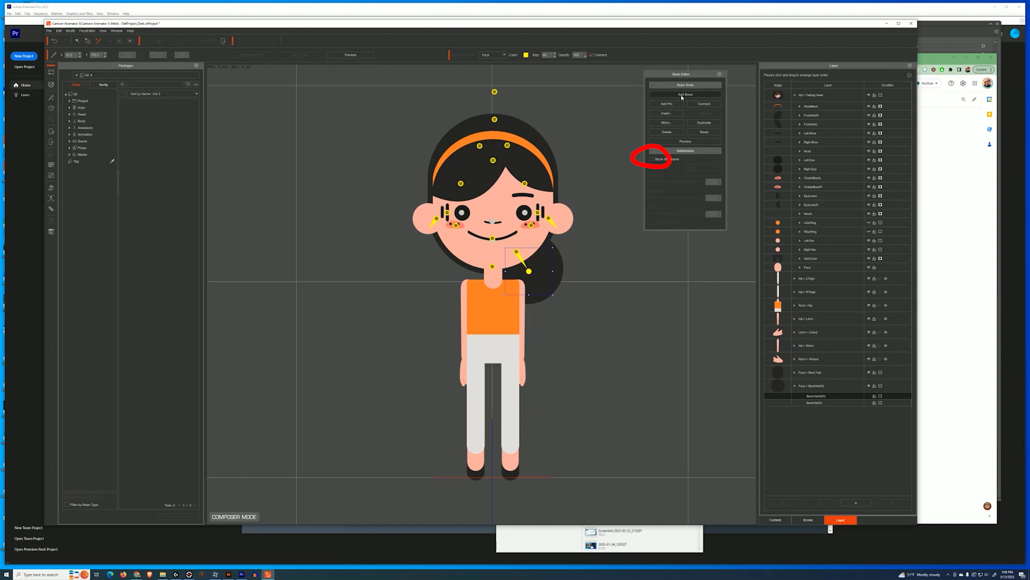
Show the mesh wireframe with Affect All Layers enabled and try raising the subdivision density
{"action": "left_click", "coordinate": [665, 159]}
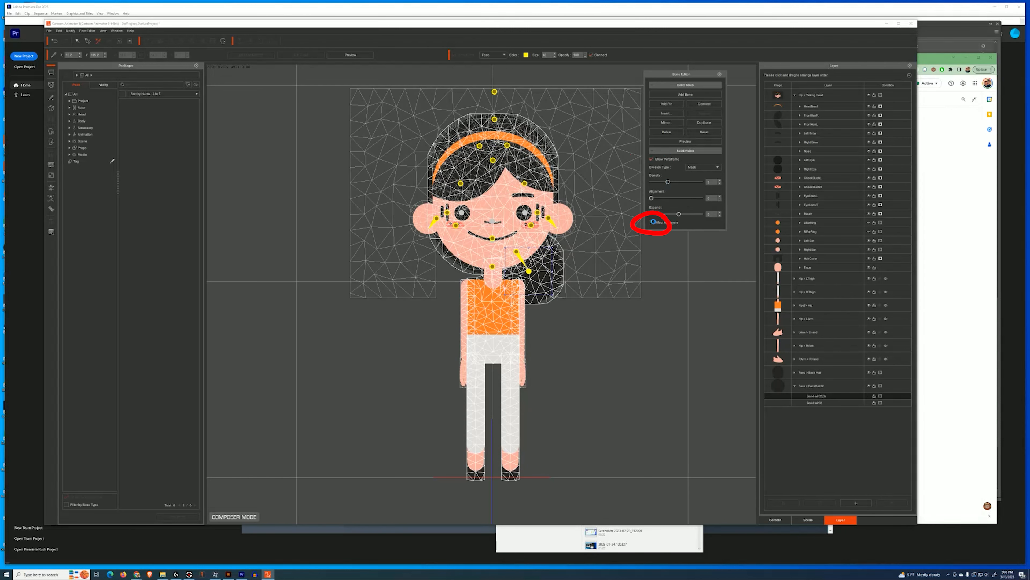
{"action": "left_click", "coordinate": [653, 222]}
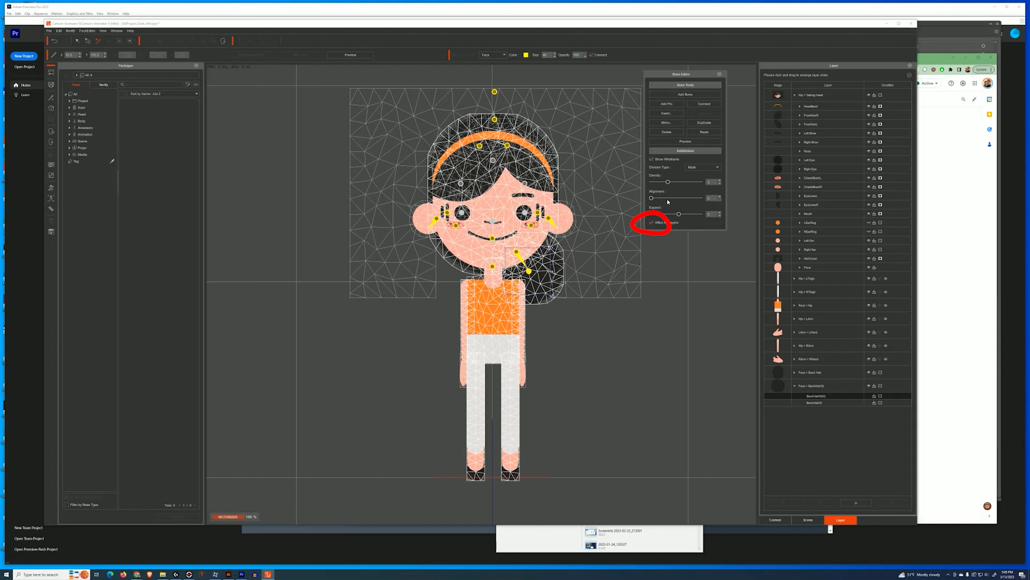
{"action": "left_click_drag", "start_coordinate": [690, 182], "coordinate": [701, 181]}
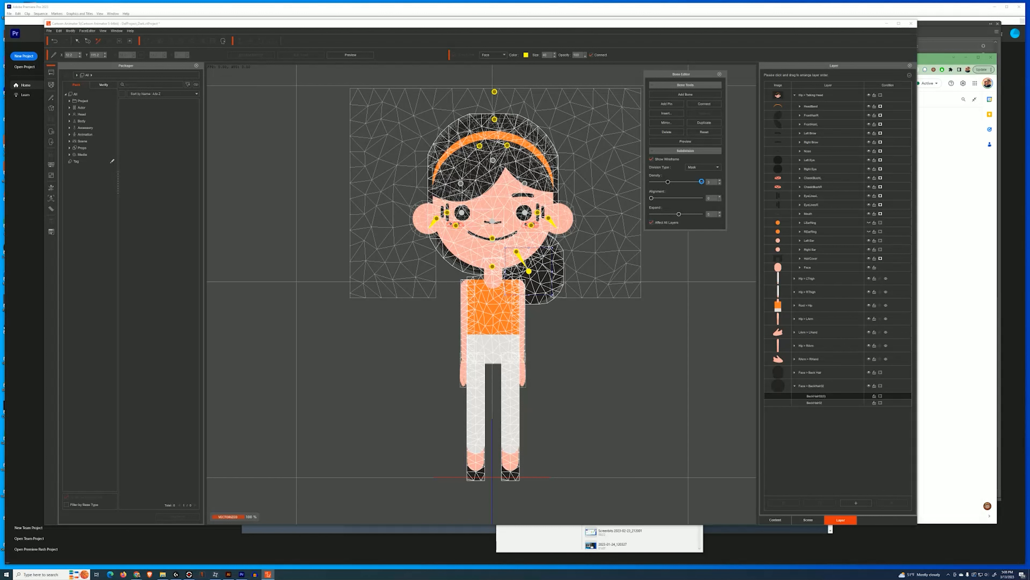
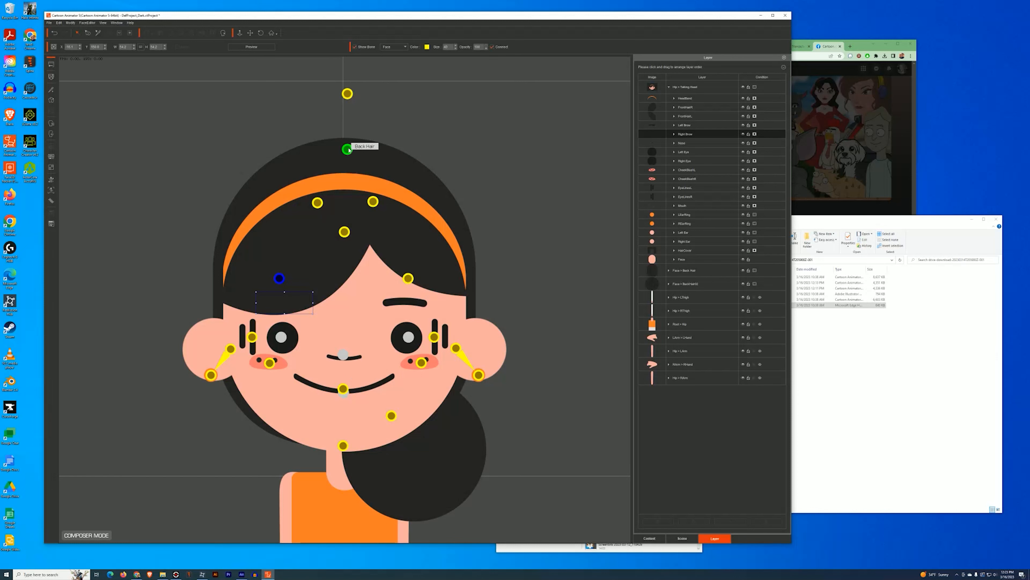
Add a looping chain of five bones to the FrontHairR piece, starting from its existing bone
{"action": "left_click", "coordinate": [347, 150]}
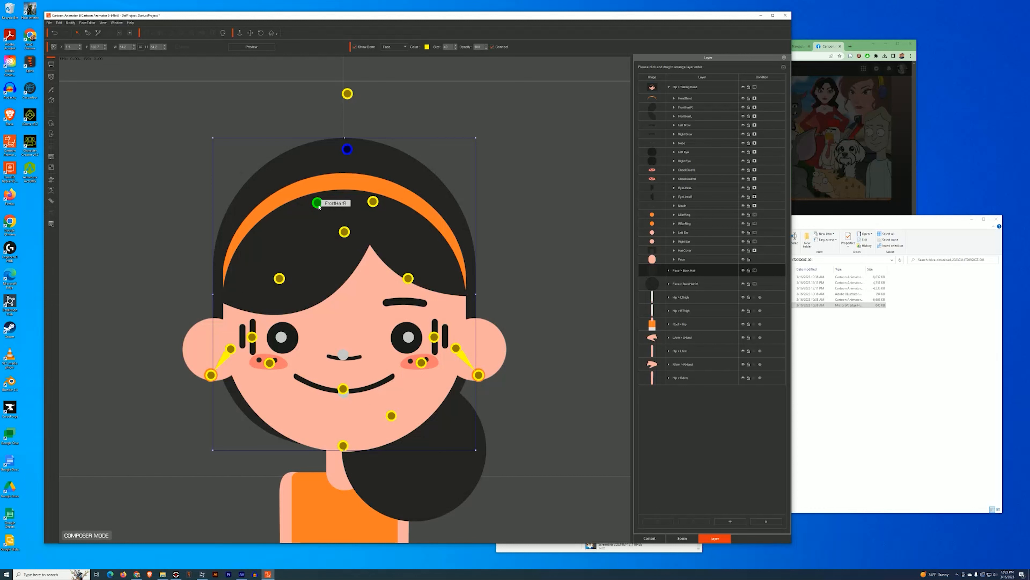
{"action": "left_click", "coordinate": [317, 202]}
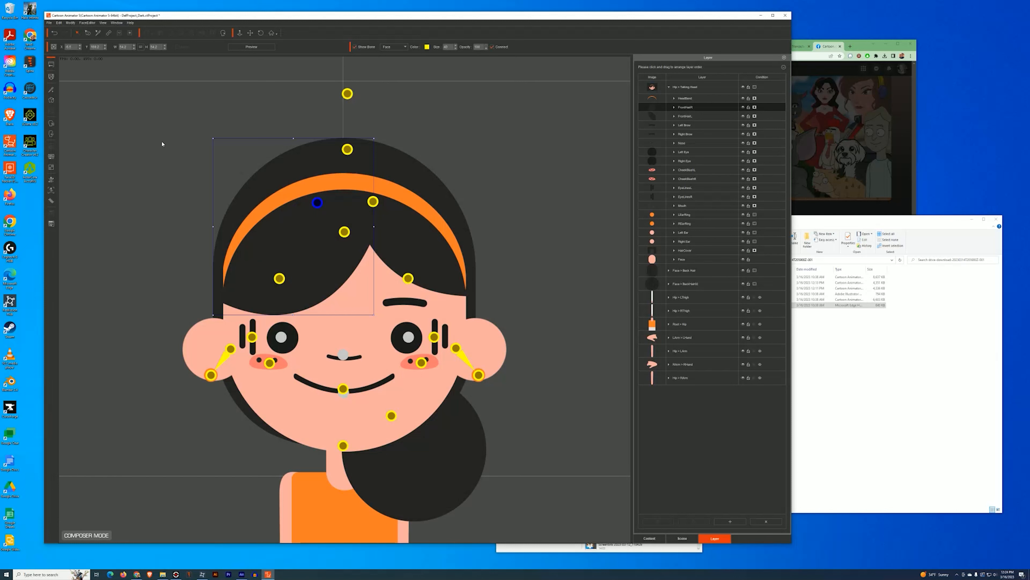
{"action": "left_click", "coordinate": [50, 90]}
{"action": "left_click", "coordinate": [516, 131]}
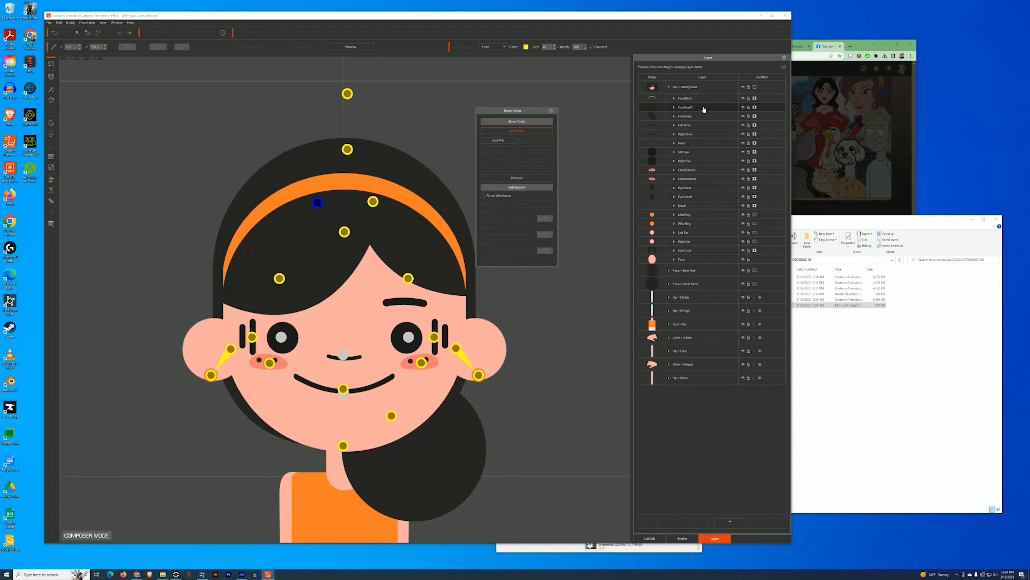
{"action": "left_click", "coordinate": [325, 247]}
{"action": "left_click", "coordinate": [307, 288]}
{"action": "left_click", "coordinate": [243, 293]}
{"action": "left_click", "coordinate": [251, 258]}
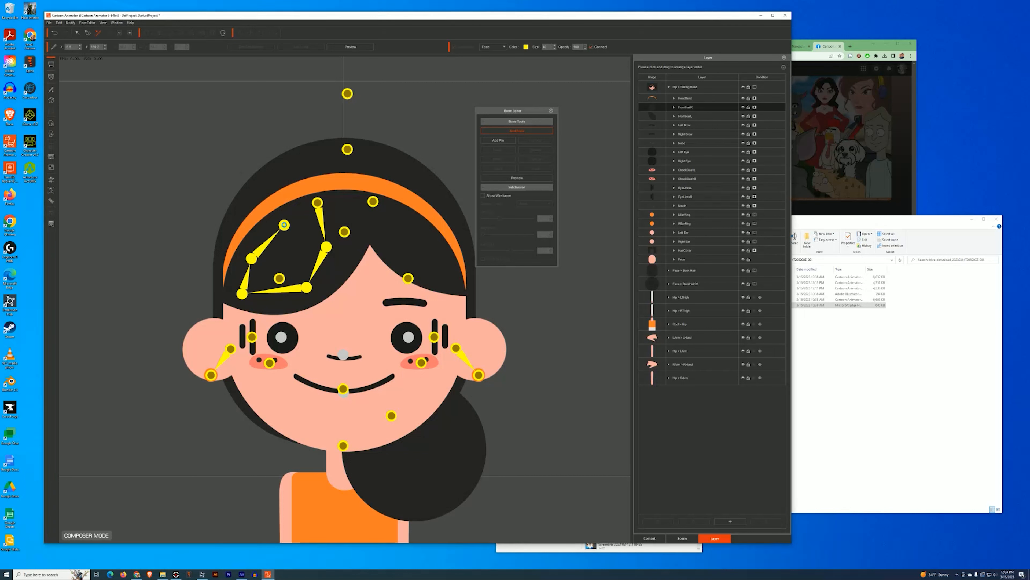
{"action": "right_click", "coordinate": [284, 225]}
{"action": "right_click", "coordinate": [284, 225]}
Open the Spring Editor for the FrontHairR bones and add a new spring group named Hair
{"action": "left_click", "coordinate": [318, 202]}
{"action": "left_click", "coordinate": [51, 201]}
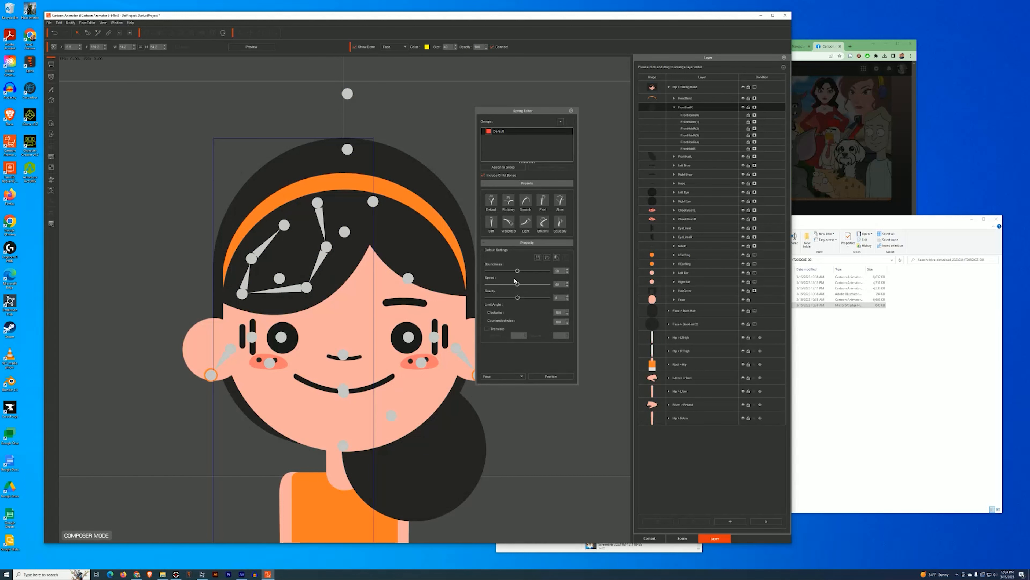
{"action": "left_click", "coordinate": [560, 121]}
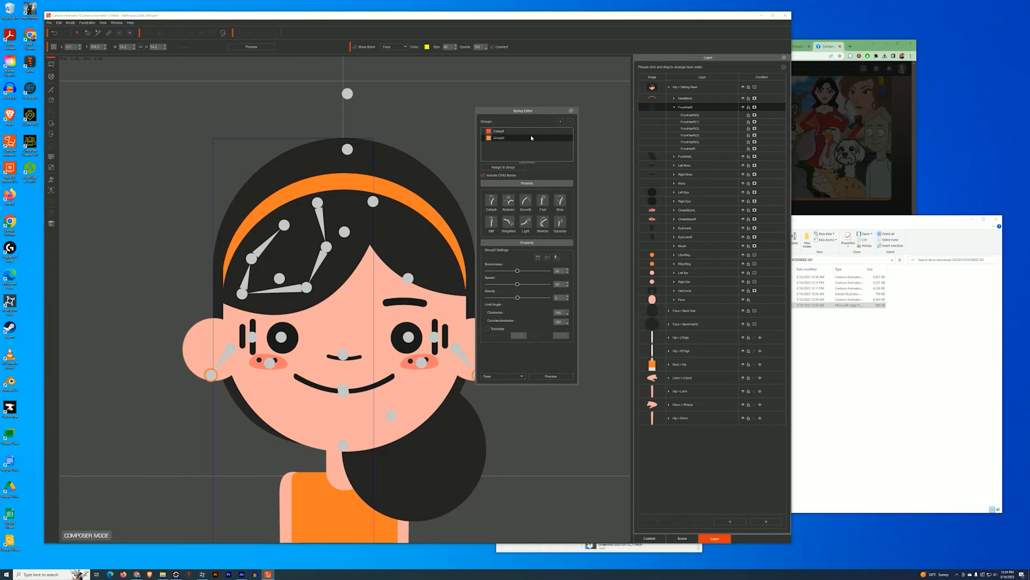
{"action": "double_click", "coordinate": [497, 139]}
{"action": "key", "text": "Return"}
{"action": "double_click", "coordinate": [497, 138]}
{"action": "key", "text": "Return"}
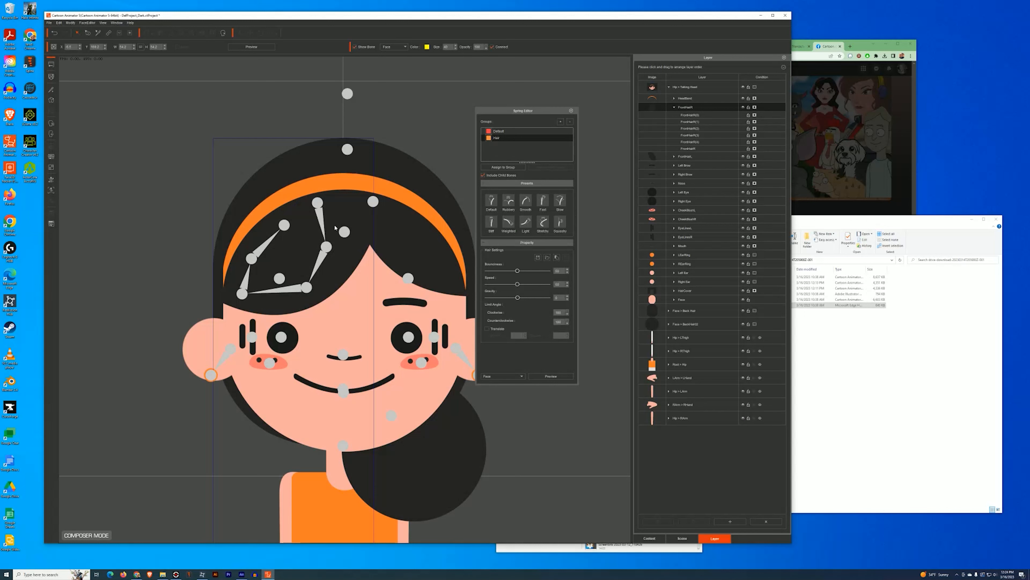
Assign FrontHairR(0) and its child bones to the Hair spring group, leaving out the root bone, and close the Spring Editor
{"action": "left_click", "coordinate": [312, 277]}
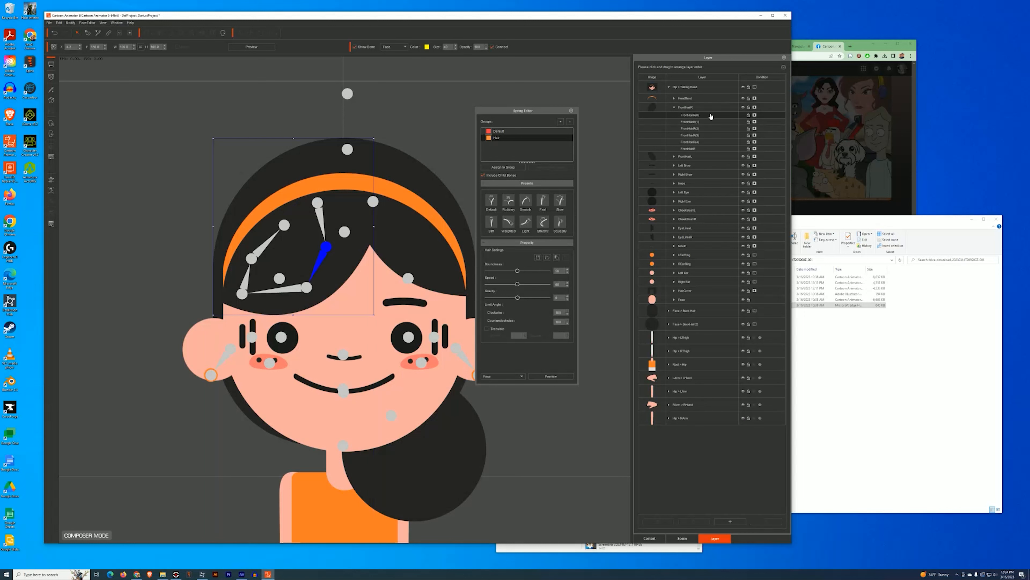
{"action": "left_click", "coordinate": [700, 108]}
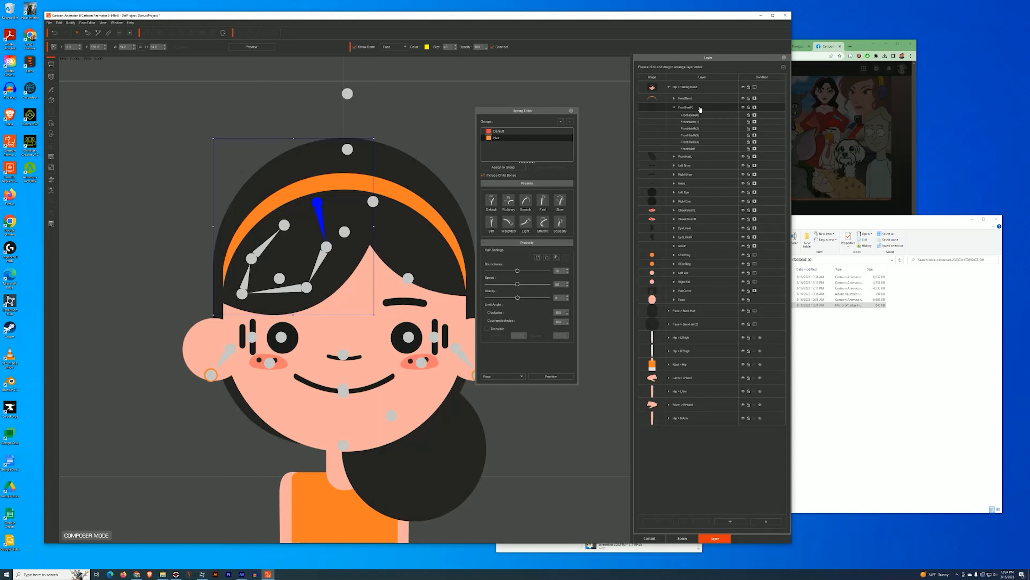
{"action": "left_click", "coordinate": [699, 116]}
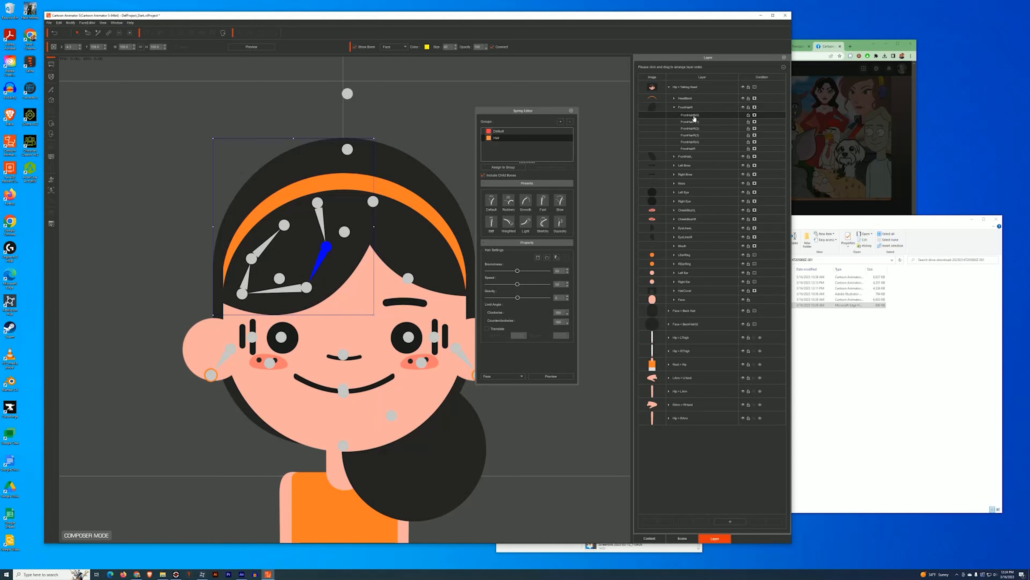
{"action": "left_click", "coordinate": [695, 109]}
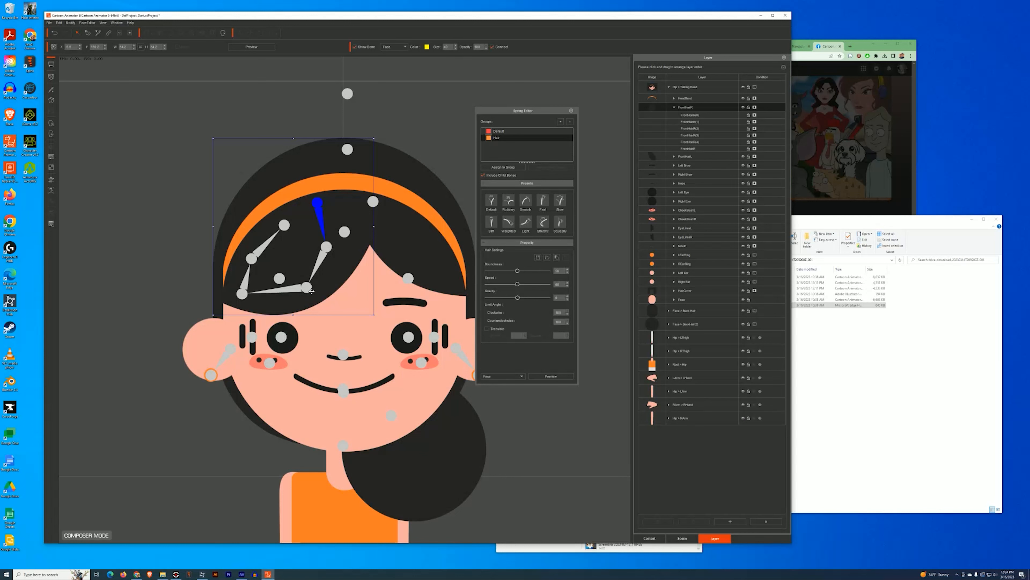
{"action": "left_click", "coordinate": [698, 115]}
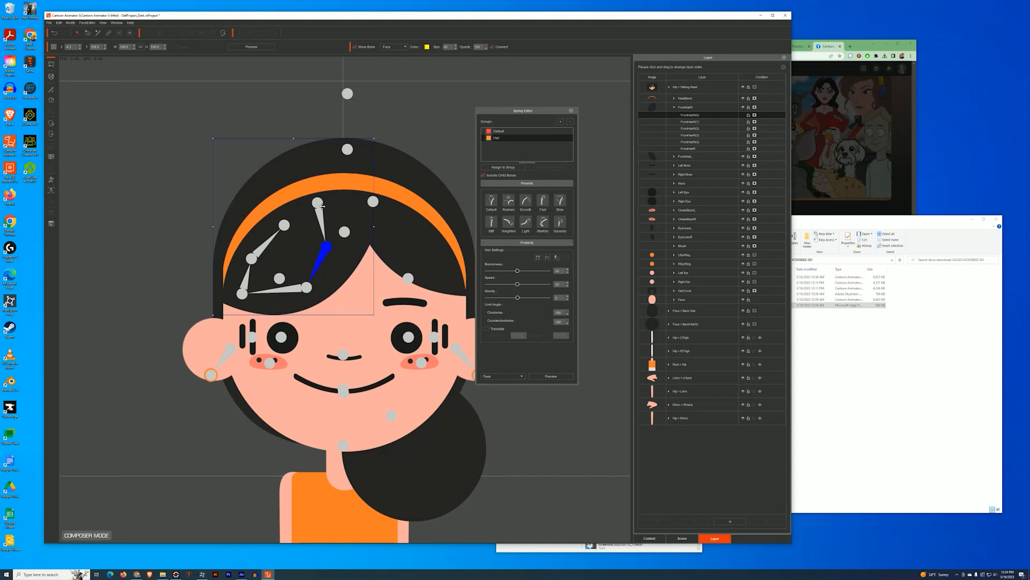
{"action": "left_click", "coordinate": [503, 167]}
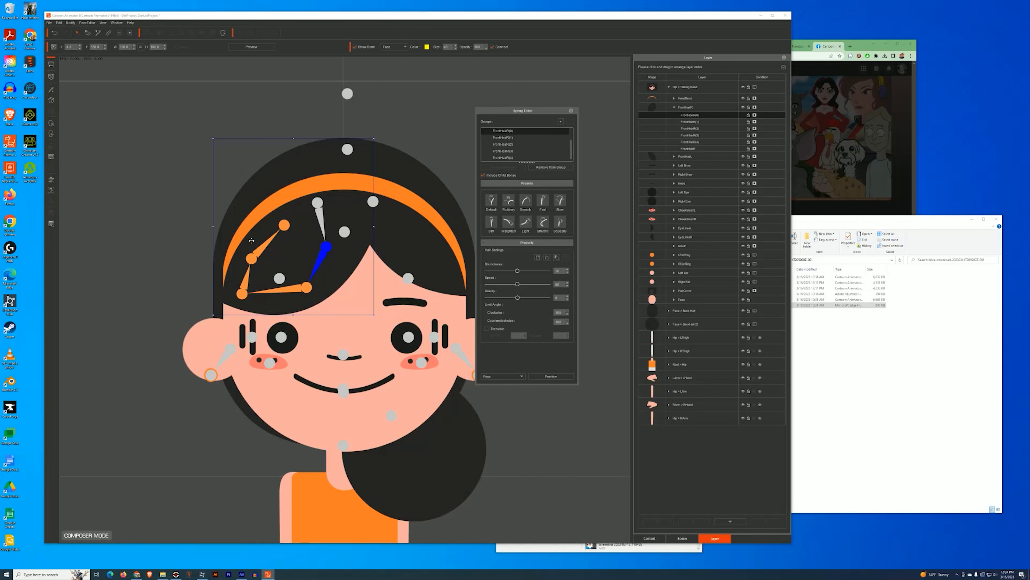
{"action": "left_click", "coordinate": [320, 215]}
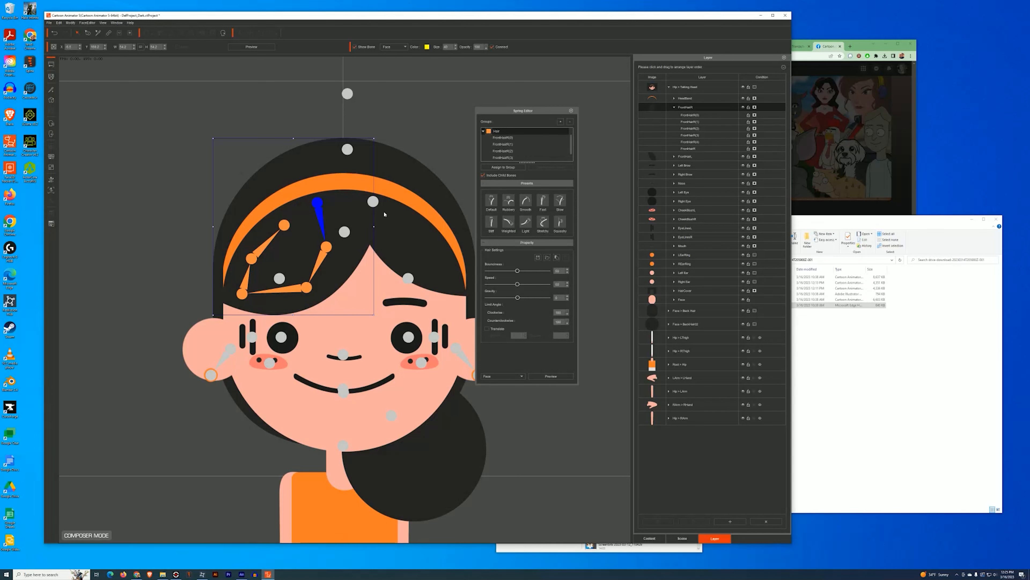
{"action": "left_click", "coordinate": [571, 111]}
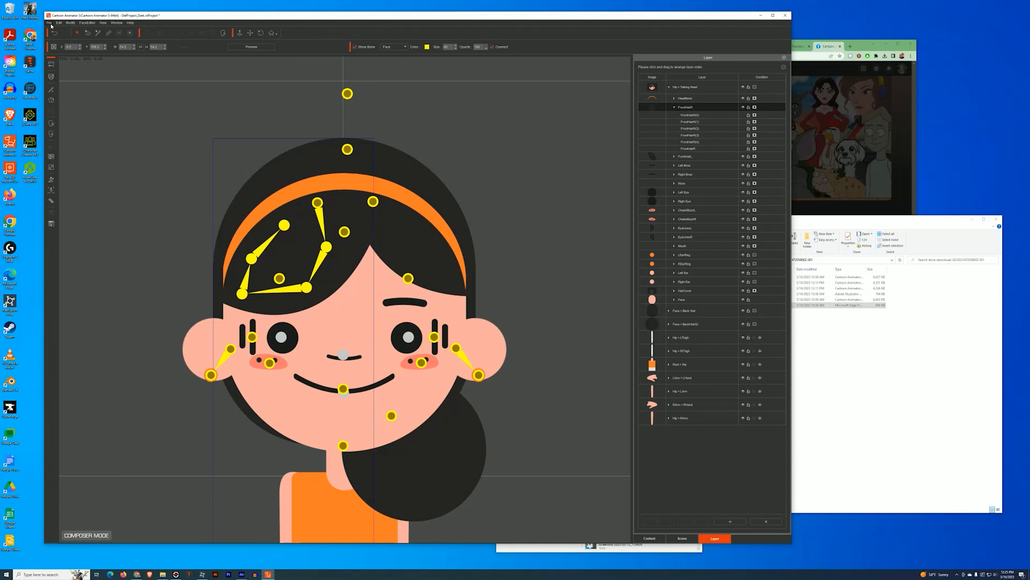
Load the girl's saved object profile onto the character, importing its settings including bone structure and layer order
{"action": "left_click", "coordinate": [50, 23]}
{"action": "left_click", "coordinate": [73, 46]}
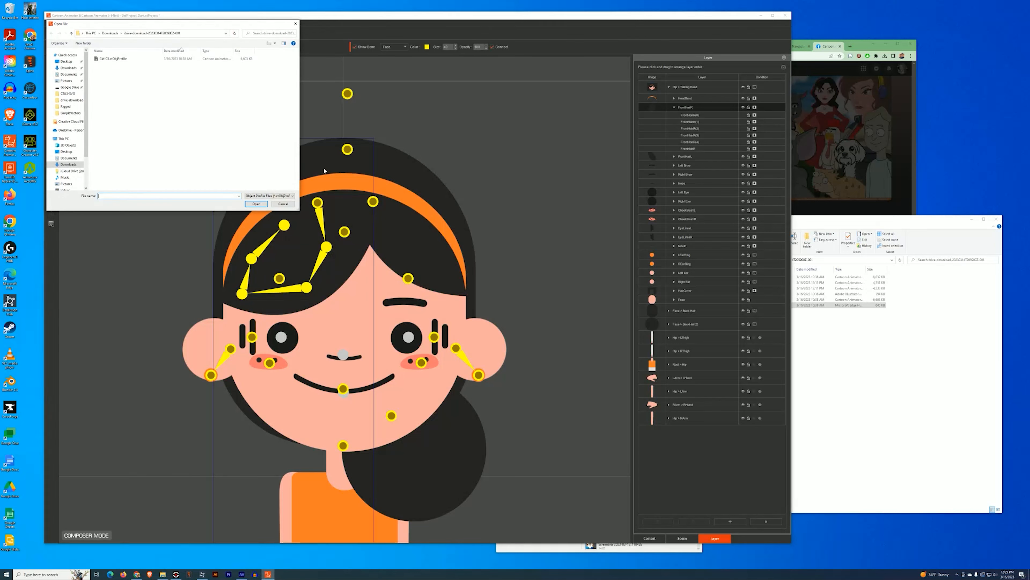
{"action": "key", "text": "Escape"}
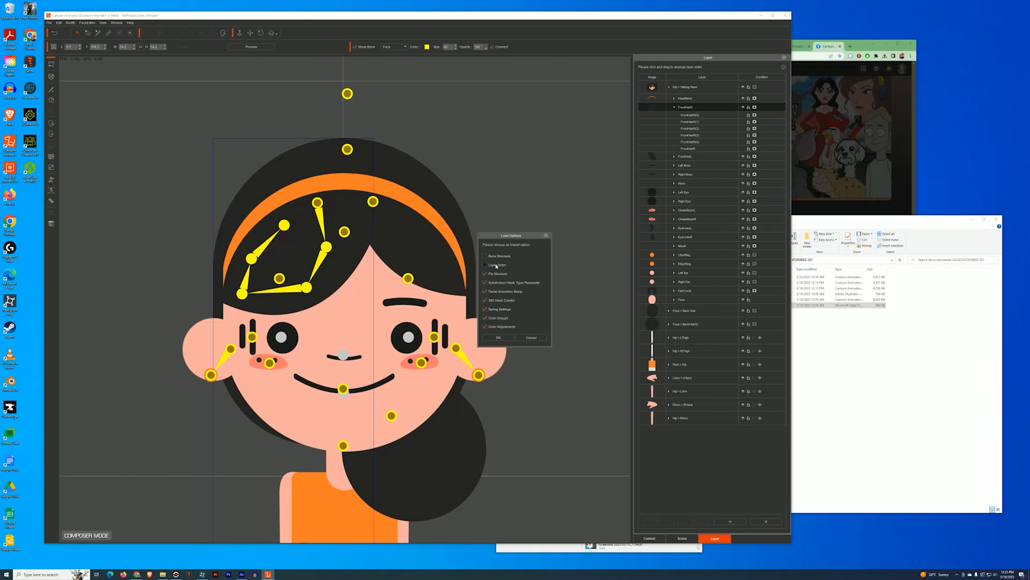
{"action": "left_click", "coordinate": [500, 337]}
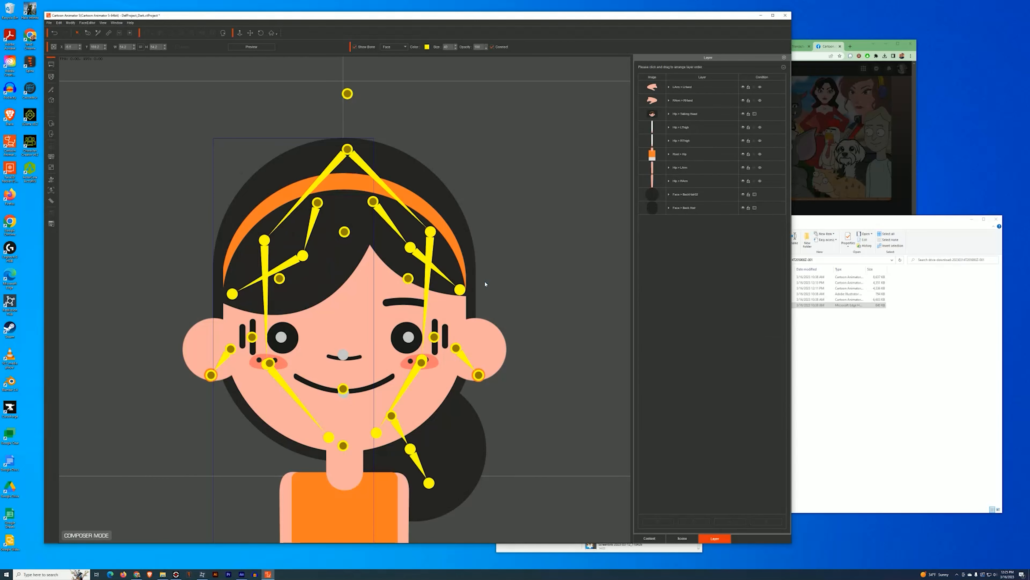
Check the Back Hair bones' spring assignment in the Spring Editor and return to the stage
{"action": "left_click", "coordinate": [351, 153]}
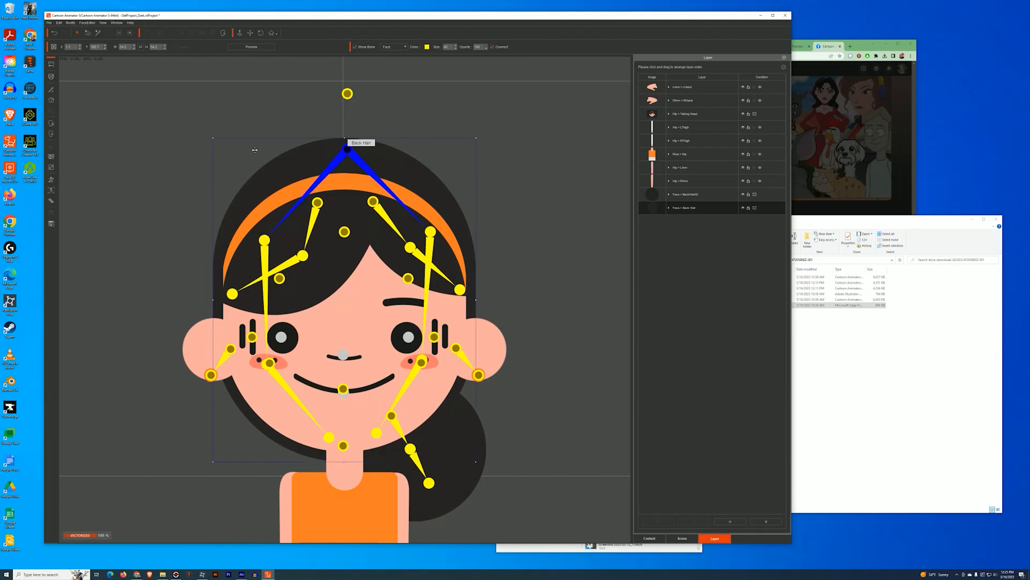
{"action": "left_click", "coordinate": [51, 202]}
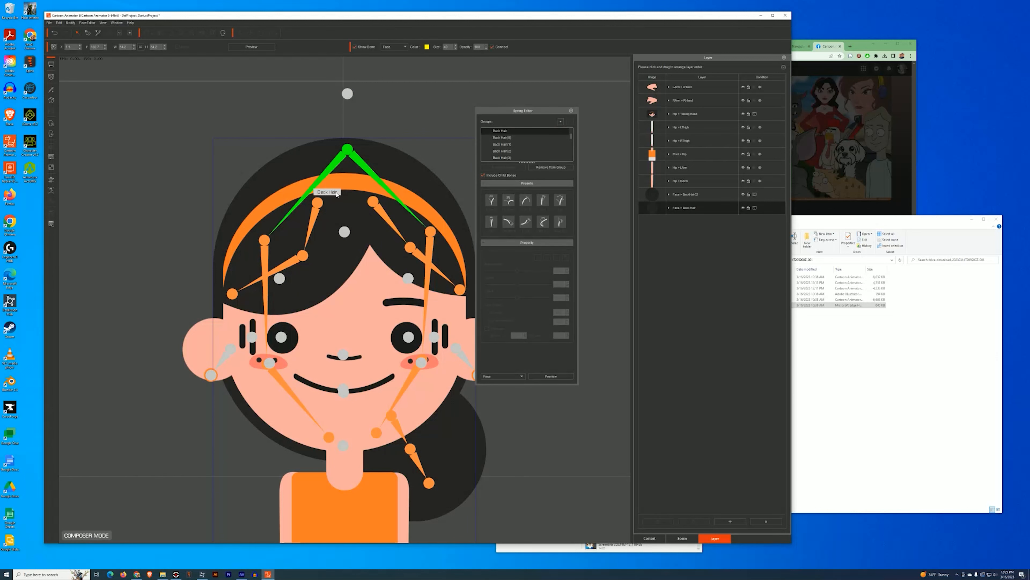
{"action": "left_click", "coordinate": [52, 64]}
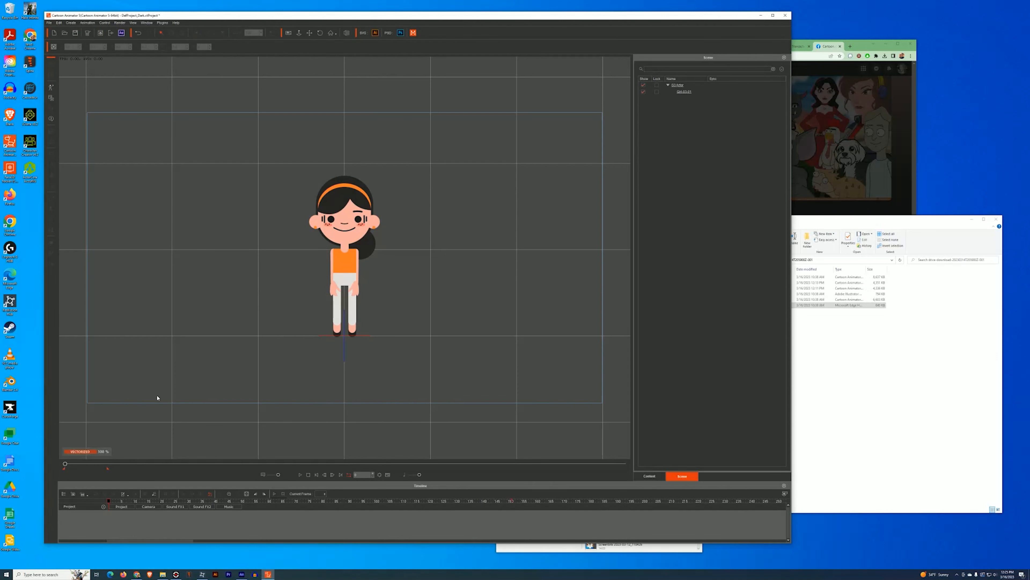
Select the girl on stage and preview her head turned sideways with the Face Key Editor's head rotation gizmo
{"action": "left_click", "coordinate": [344, 229]}
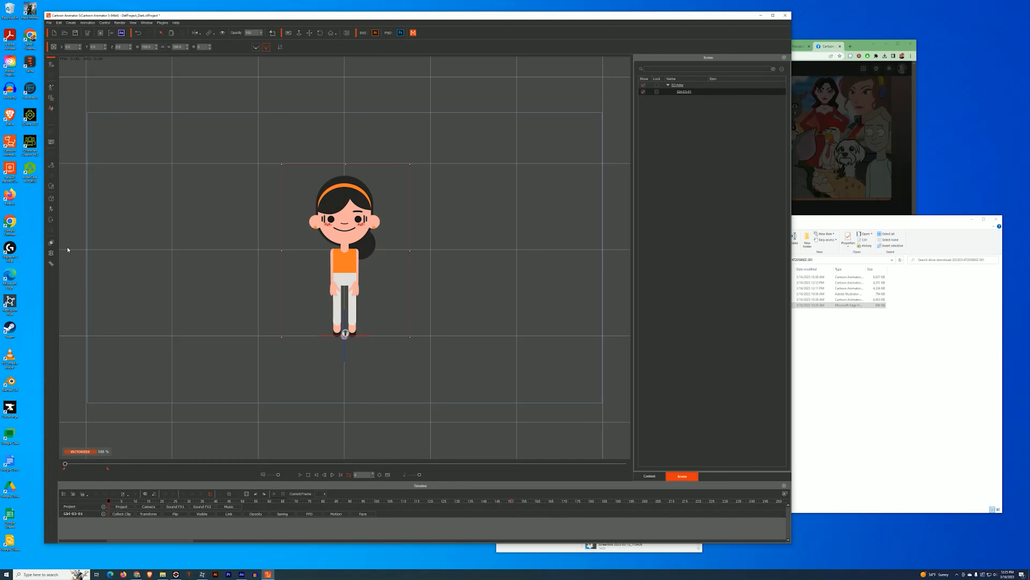
{"action": "left_click", "coordinate": [51, 221]}
{"action": "left_click_drag", "start_coordinate": [348, 268], "coordinate": [432, 180]}
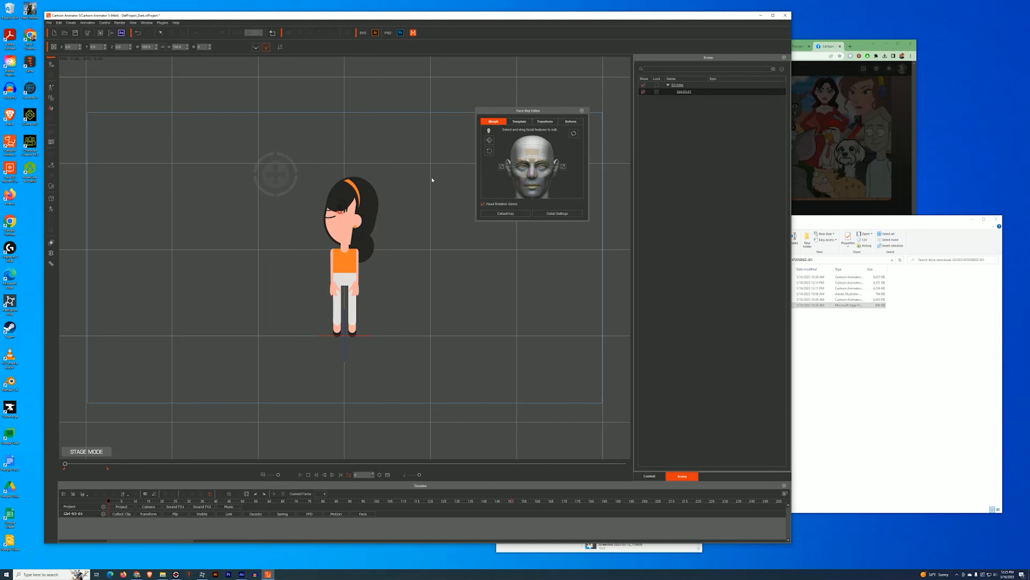
Reopen the girl in the composer, select her head and open its HAIR group in the Spring Editor
{"action": "left_click", "coordinate": [51, 65]}
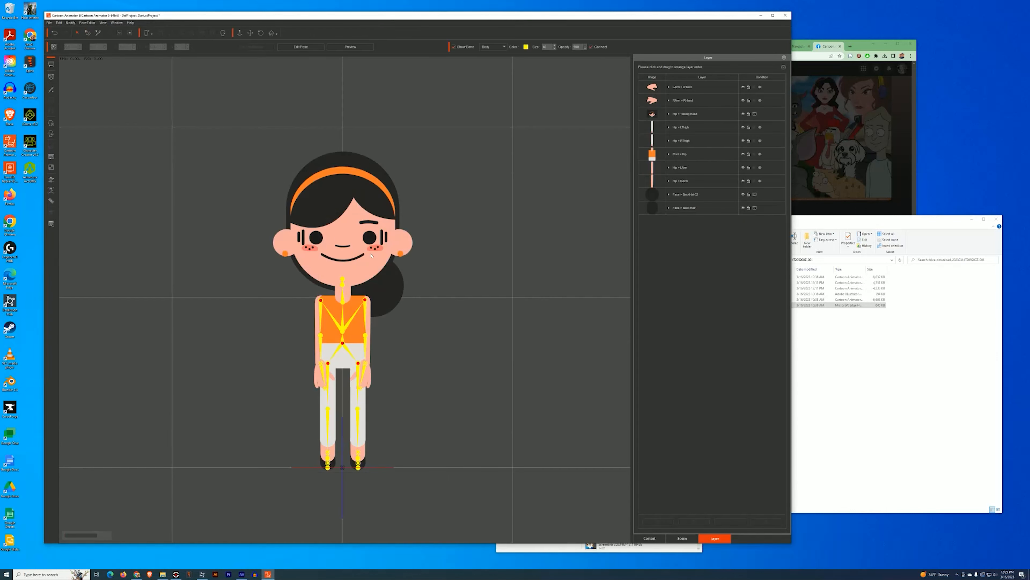
{"action": "left_click", "coordinate": [330, 202]}
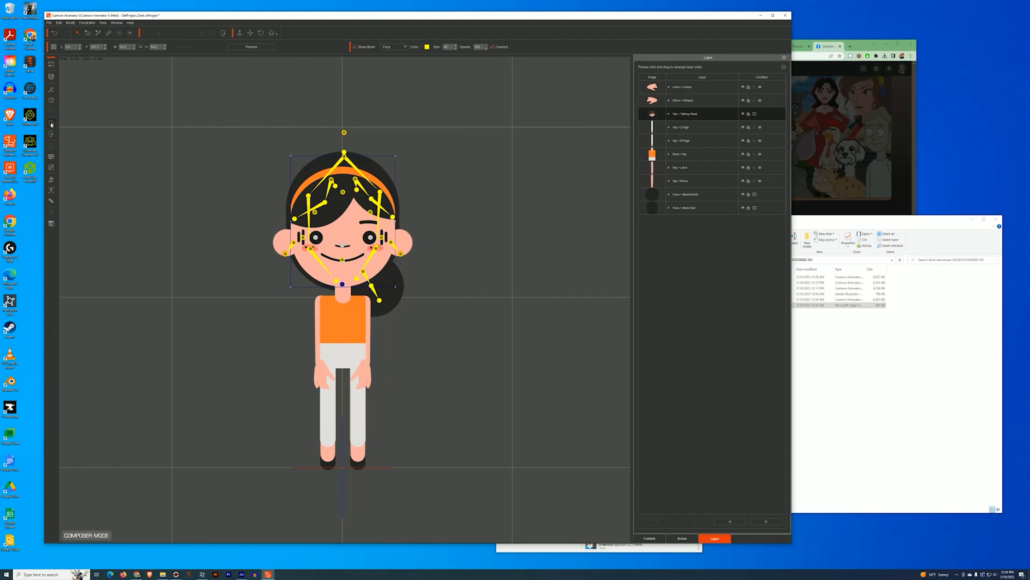
{"action": "left_click", "coordinate": [50, 89]}
{"action": "left_click", "coordinate": [50, 200]}
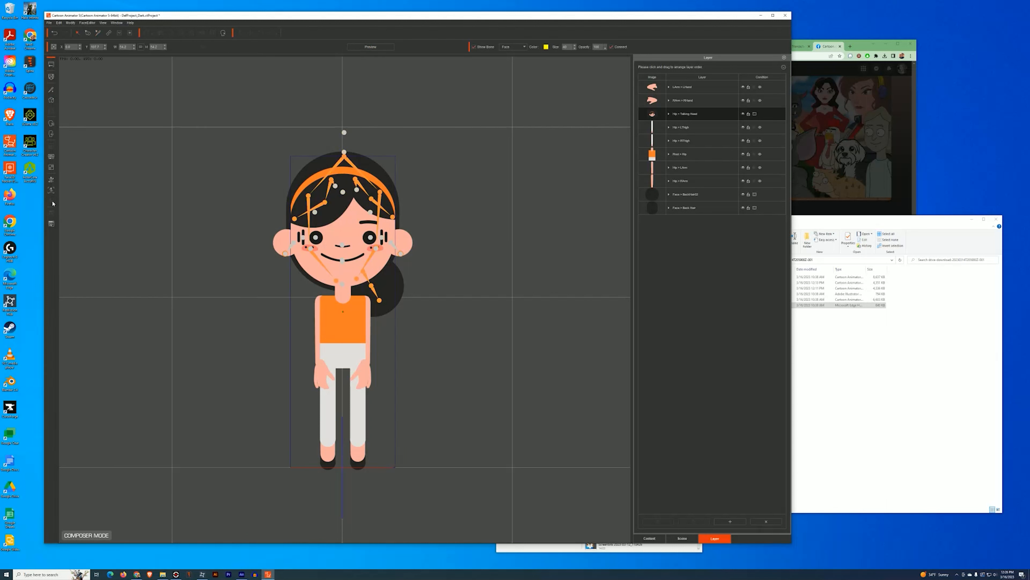
{"action": "left_click", "coordinate": [490, 139]}
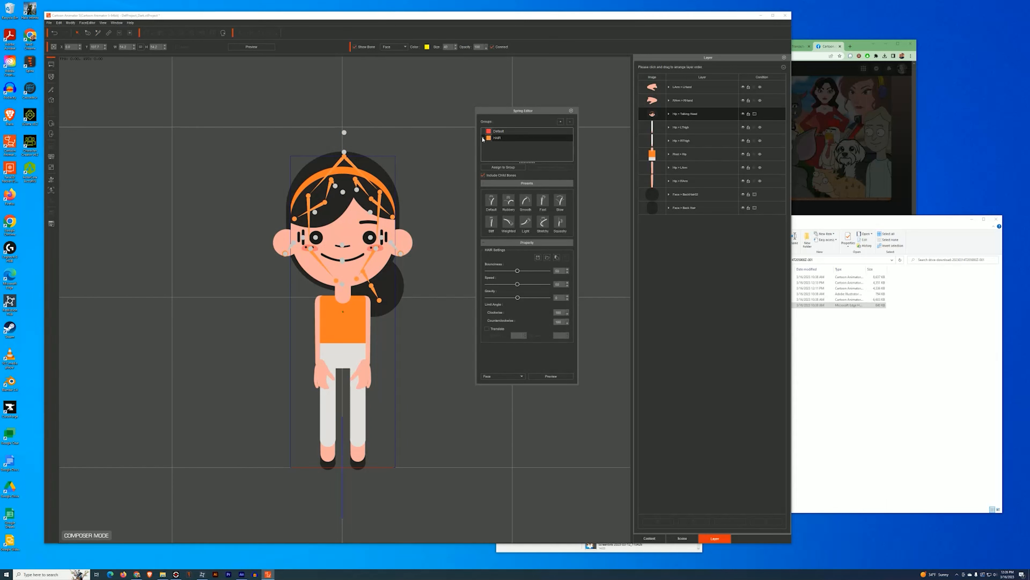
Remove the back hair, hair bun, FrontHairL and FrontHairR bones from the HAIR spring group
{"action": "left_click", "coordinate": [483, 139]}
{"action": "left_click", "coordinate": [503, 144]}
{"action": "left_click", "coordinate": [547, 167]}
{"action": "left_click", "coordinate": [502, 138]}
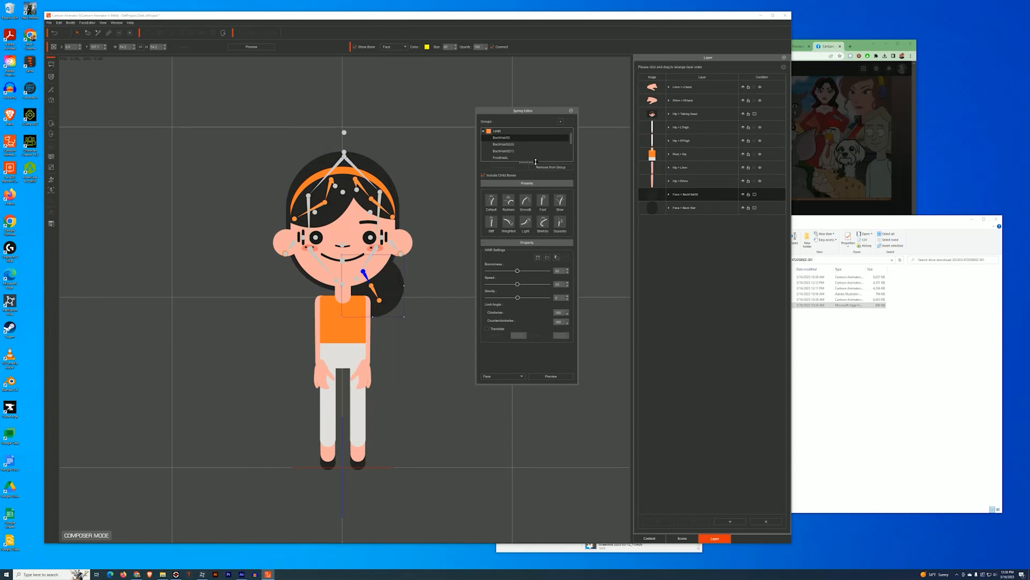
{"action": "left_click", "coordinate": [542, 168]}
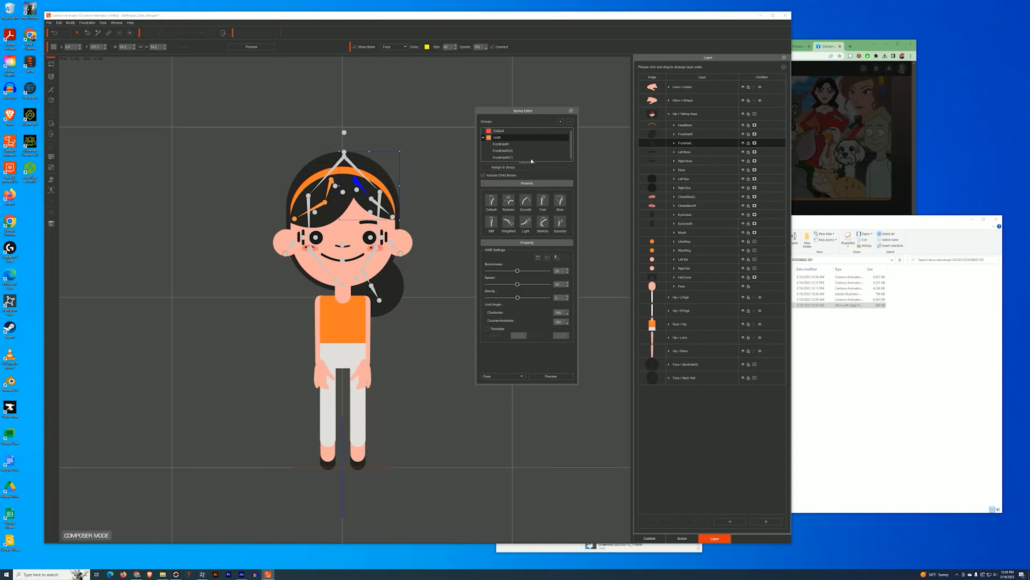
{"action": "left_click", "coordinate": [503, 145]}
{"action": "left_click", "coordinate": [544, 167]}
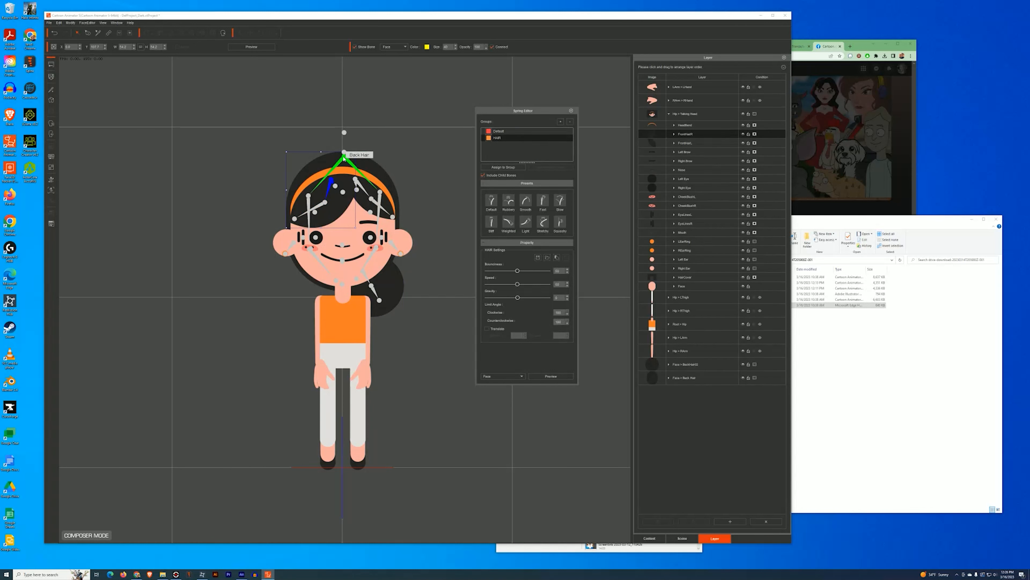
Examine the root and child bones of the Back Hair and FrontHairR layers
{"action": "left_click", "coordinate": [344, 157]}
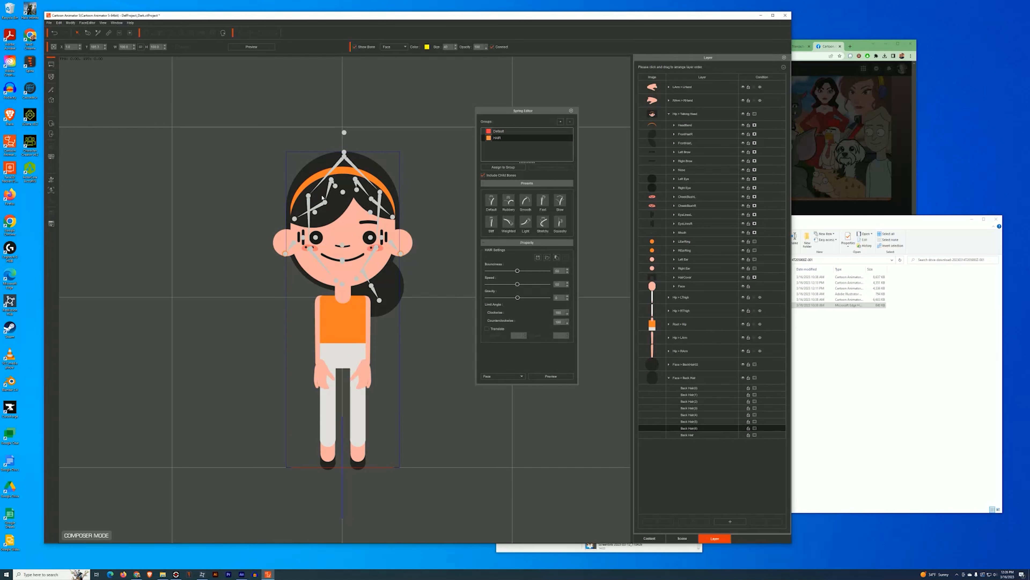
{"action": "left_click", "coordinate": [336, 186]}
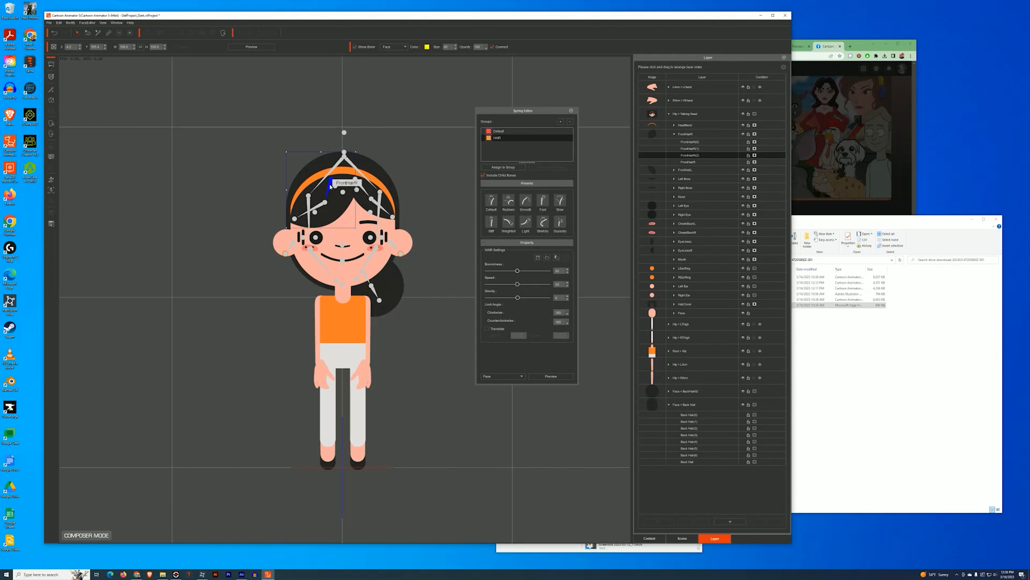
{"action": "left_click", "coordinate": [330, 186]}
{"action": "left_click", "coordinate": [325, 204]}
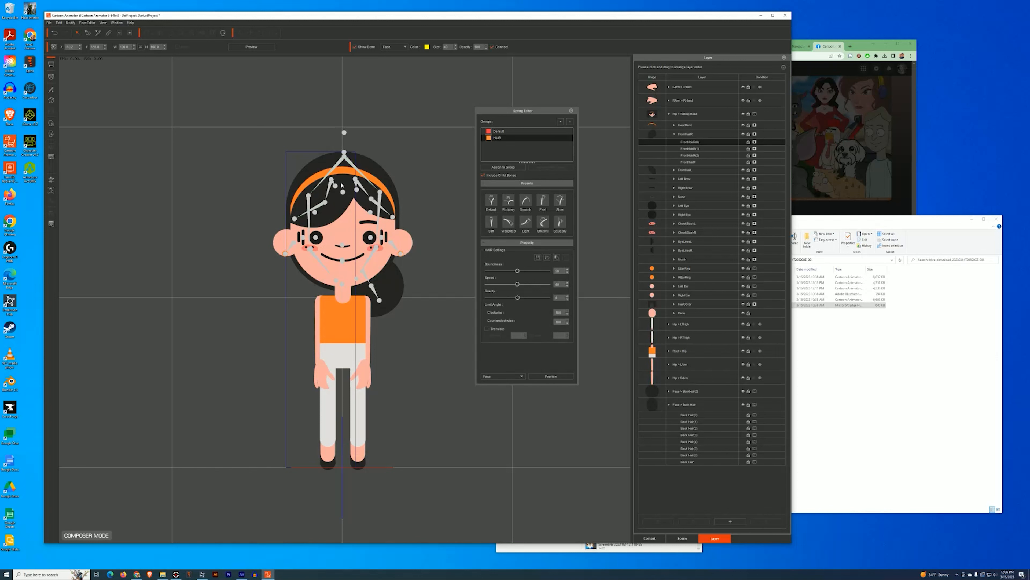
{"action": "left_click", "coordinate": [332, 184]}
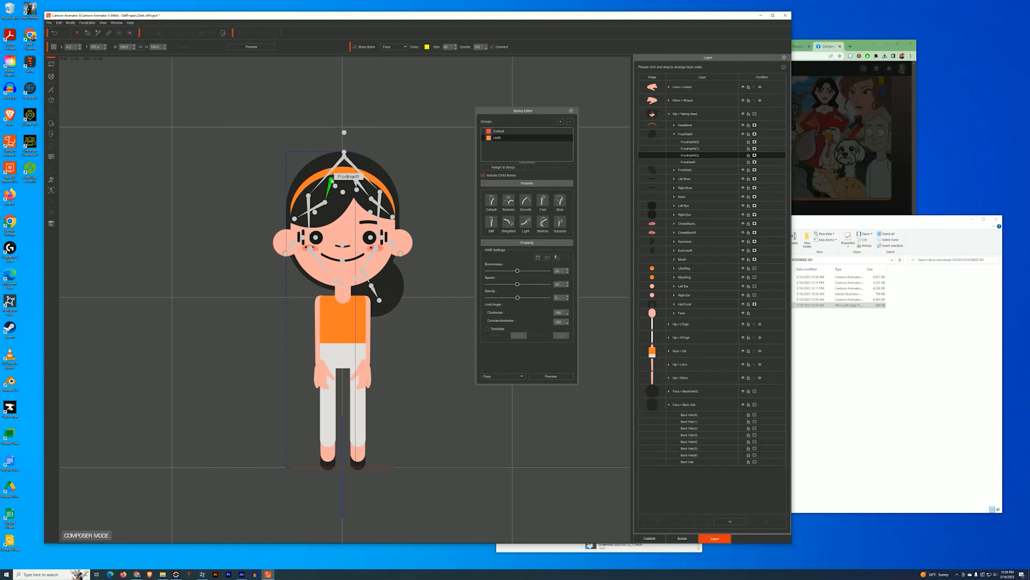
{"action": "left_click", "coordinate": [332, 183]}
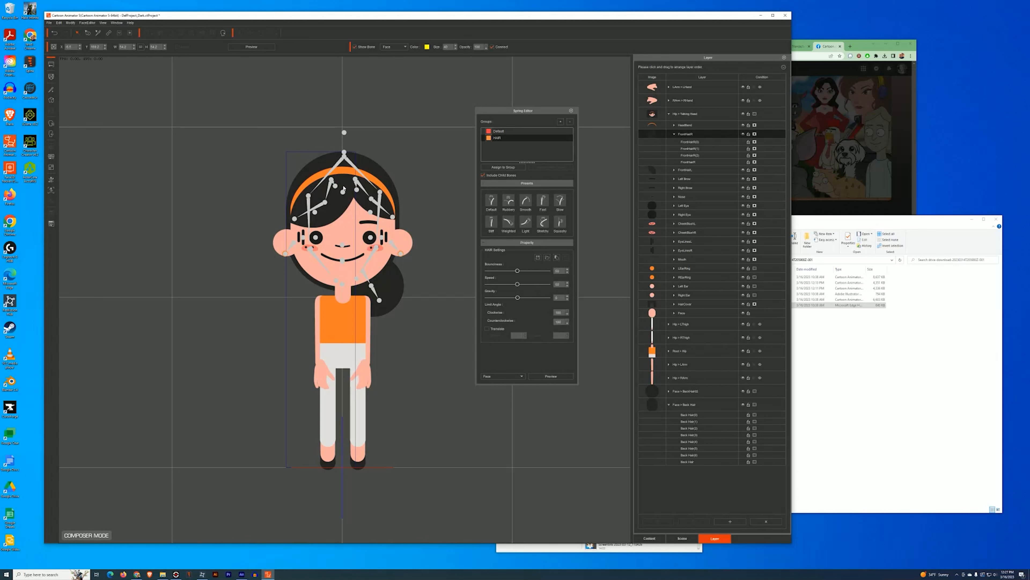
Assign FrontHairR(0) and its child bone to the HAIR spring group
{"action": "left_click", "coordinate": [706, 144]}
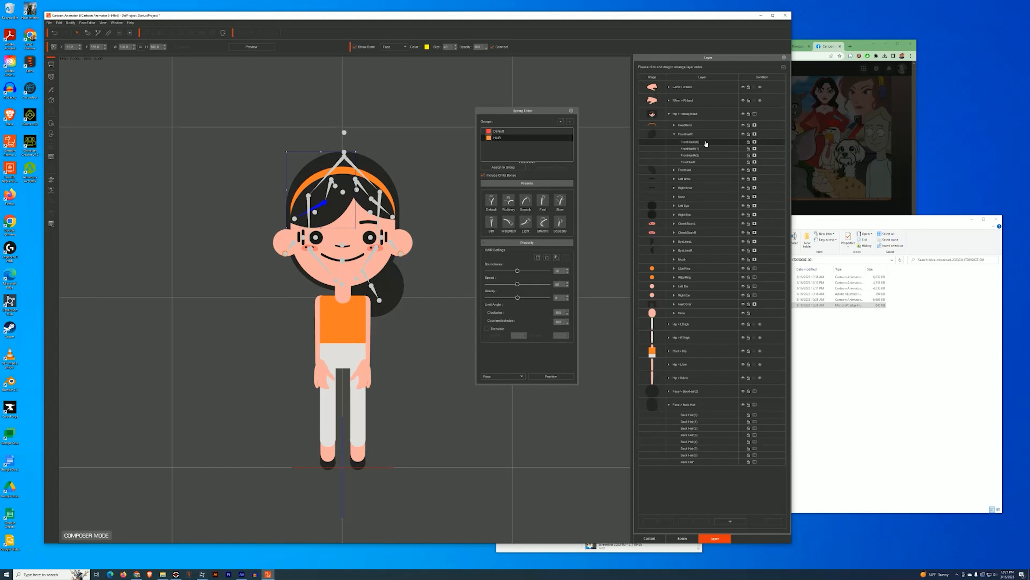
{"action": "left_click", "coordinate": [512, 167]}
{"action": "left_click", "coordinate": [497, 138]}
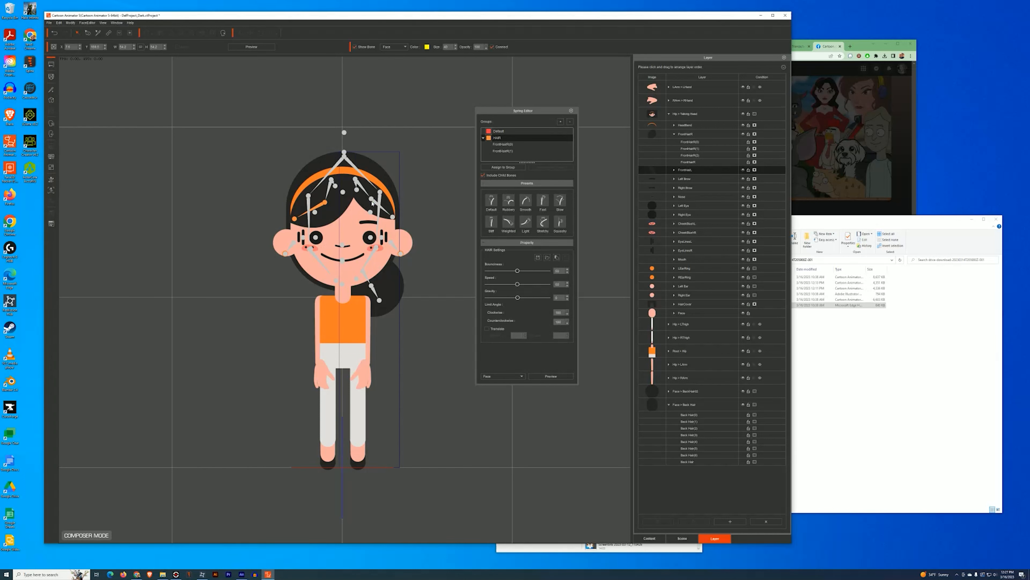
Expand the FrontHairL layer and assign FrontHairL(0) with its child bone to the HAIR spring group
{"action": "left_click", "coordinate": [676, 170]}
{"action": "left_click", "coordinate": [674, 171]}
{"action": "left_click", "coordinate": [695, 184]}
{"action": "left_click", "coordinate": [696, 177]}
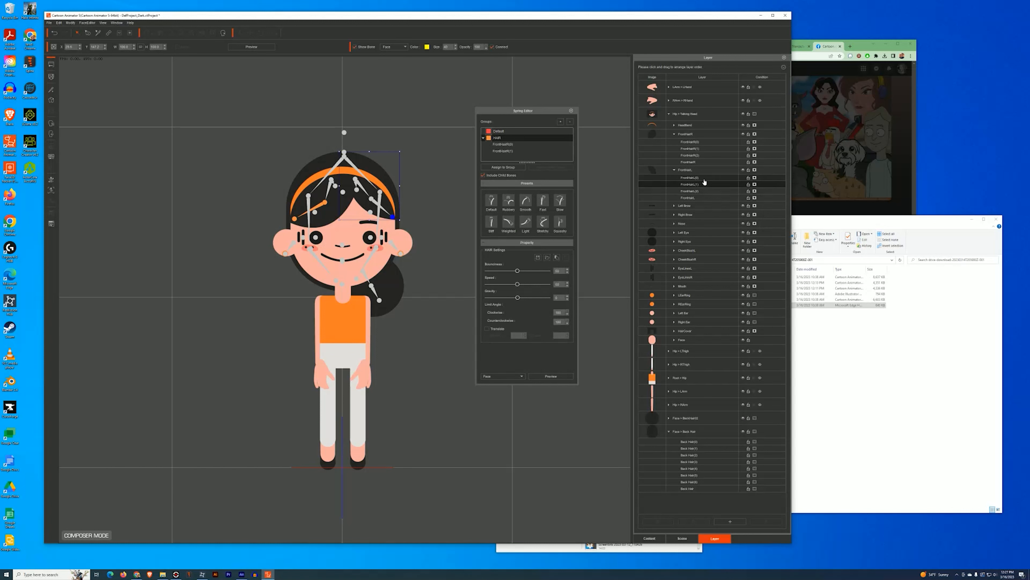
{"action": "left_click", "coordinate": [503, 167]}
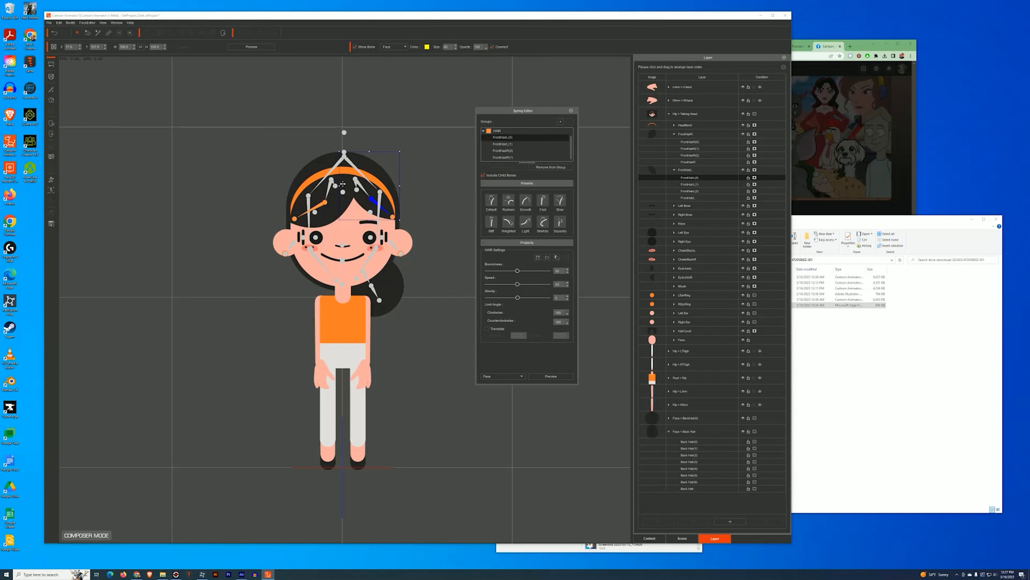
Return to the stage and test the front hair springs by rotating the character's head with the Face Key Editor
{"action": "left_click", "coordinate": [696, 170]}
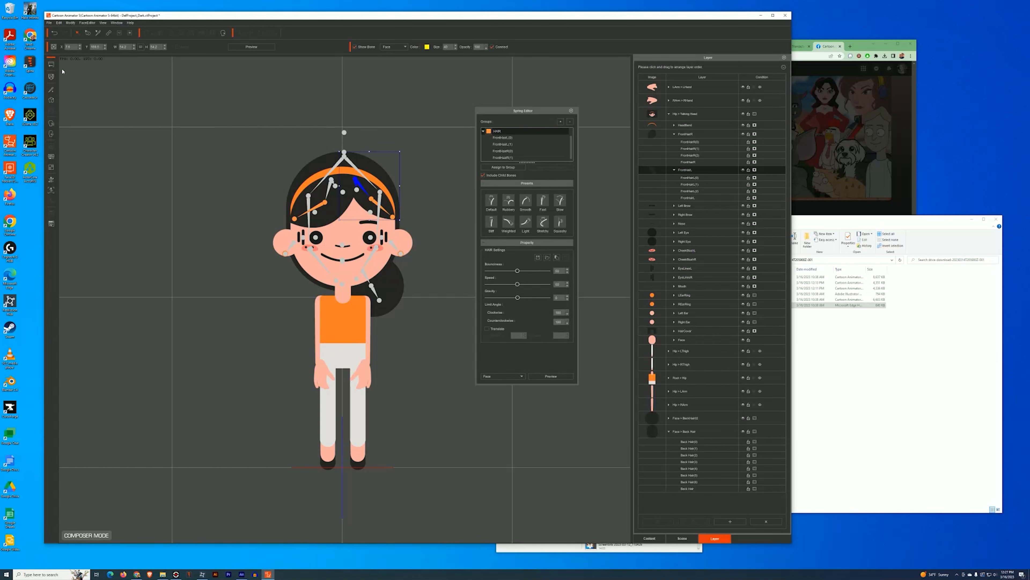
{"action": "left_click", "coordinate": [51, 64]}
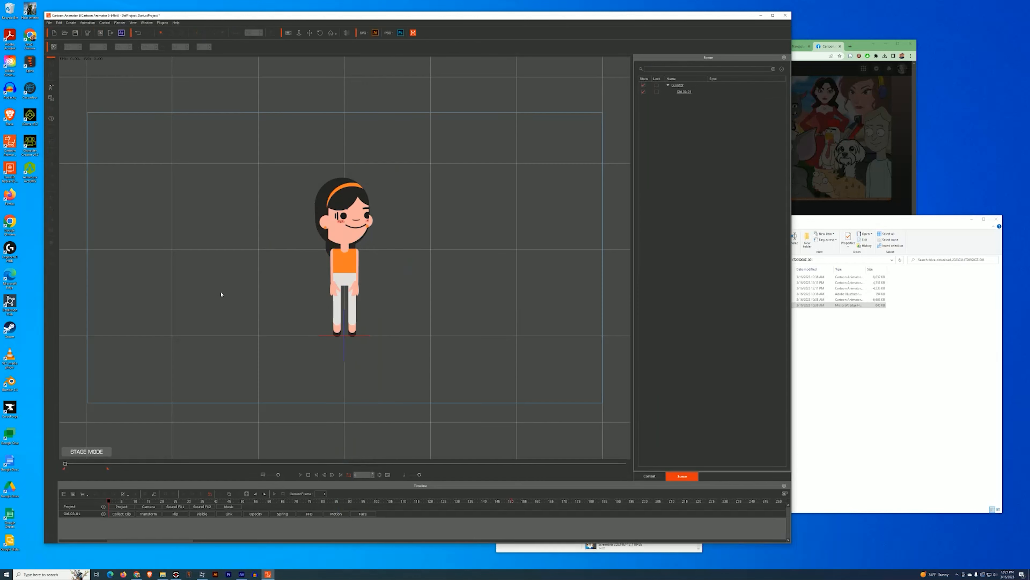
{"action": "left_click", "coordinate": [337, 233]}
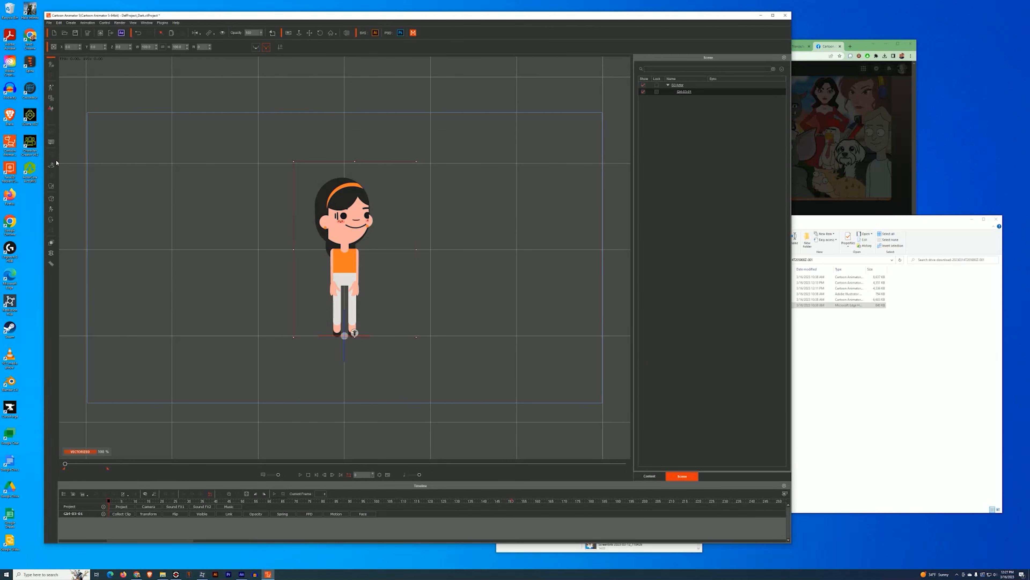
{"action": "left_click", "coordinate": [51, 210]}
{"action": "left_click_drag", "start_coordinate": [376, 224], "coordinate": [333, 245]}
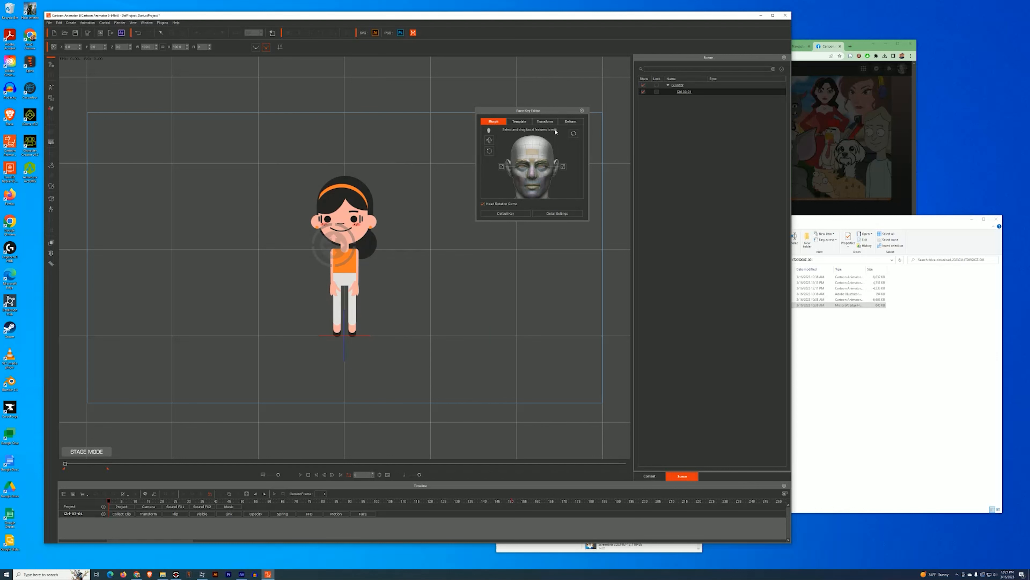
{"action": "left_click", "coordinate": [582, 111]}
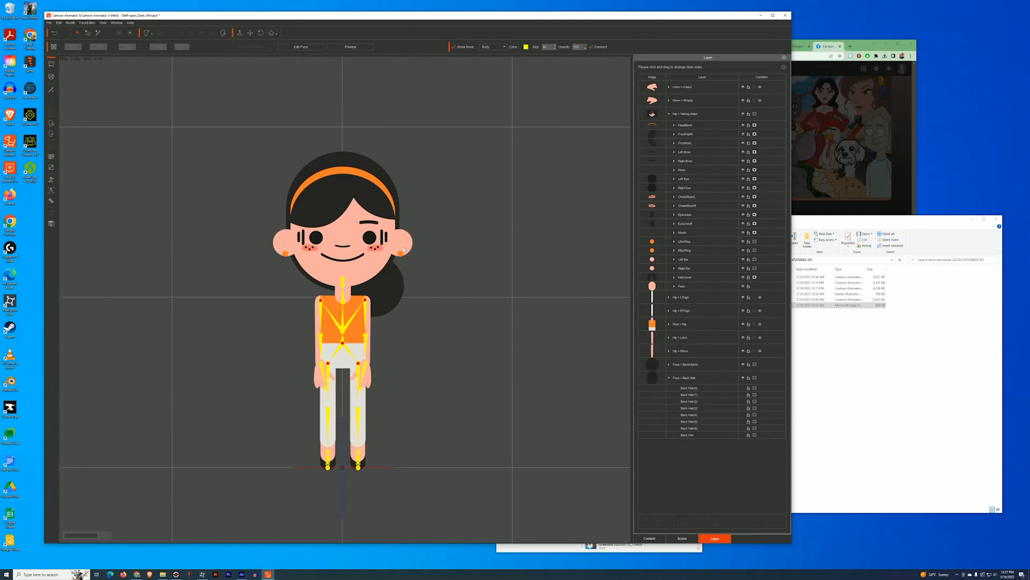
Reposition the hair bun's bone joints and add another bone at the end of its chain
{"action": "left_click", "coordinate": [380, 292]}
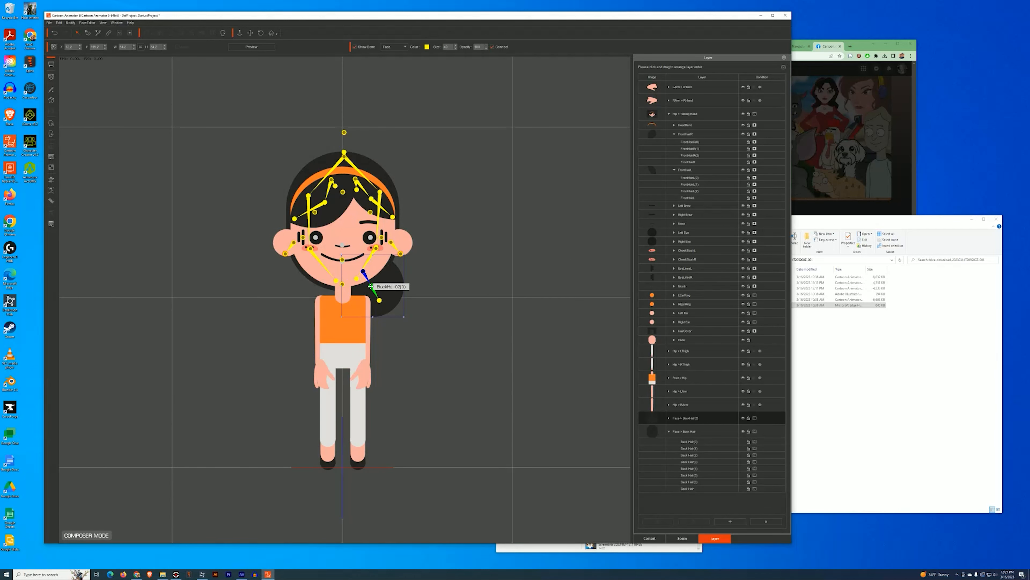
{"action": "left_click", "coordinate": [370, 284]}
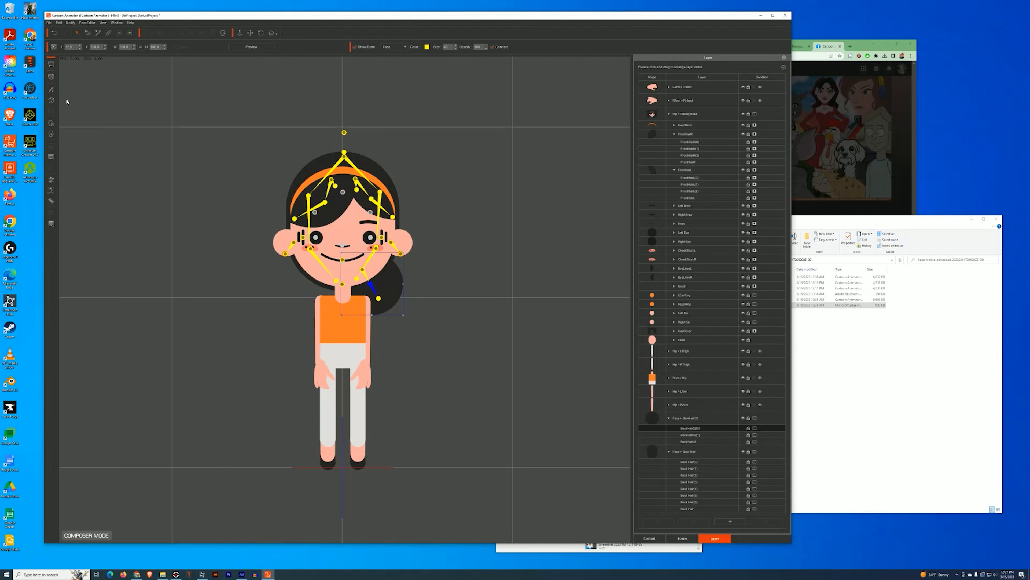
{"action": "left_click", "coordinate": [51, 91]}
{"action": "left_click_drag", "start_coordinate": [367, 281], "coordinate": [364, 277]}
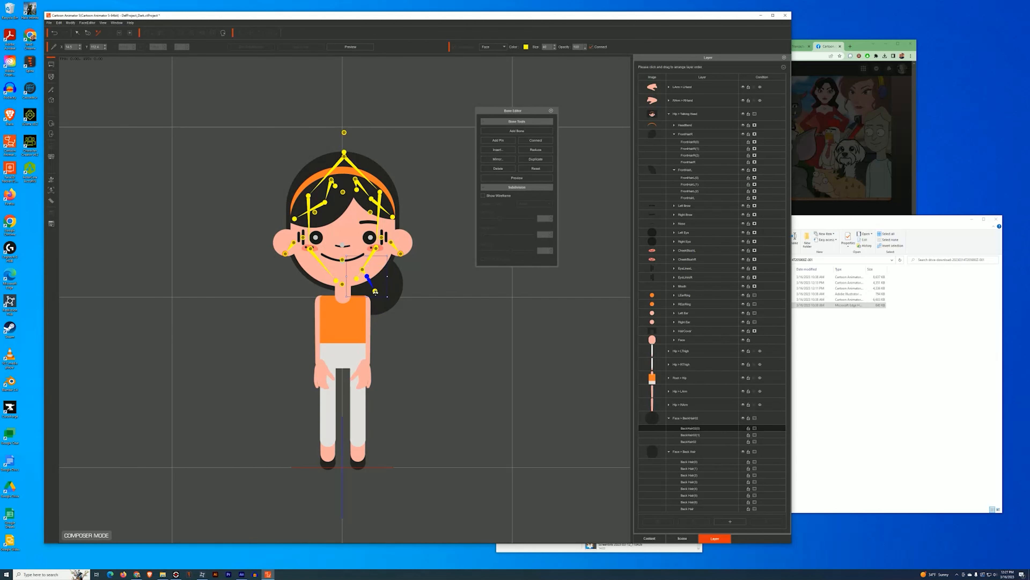
{"action": "left_click", "coordinate": [376, 290]}
{"action": "left_click", "coordinate": [517, 130]}
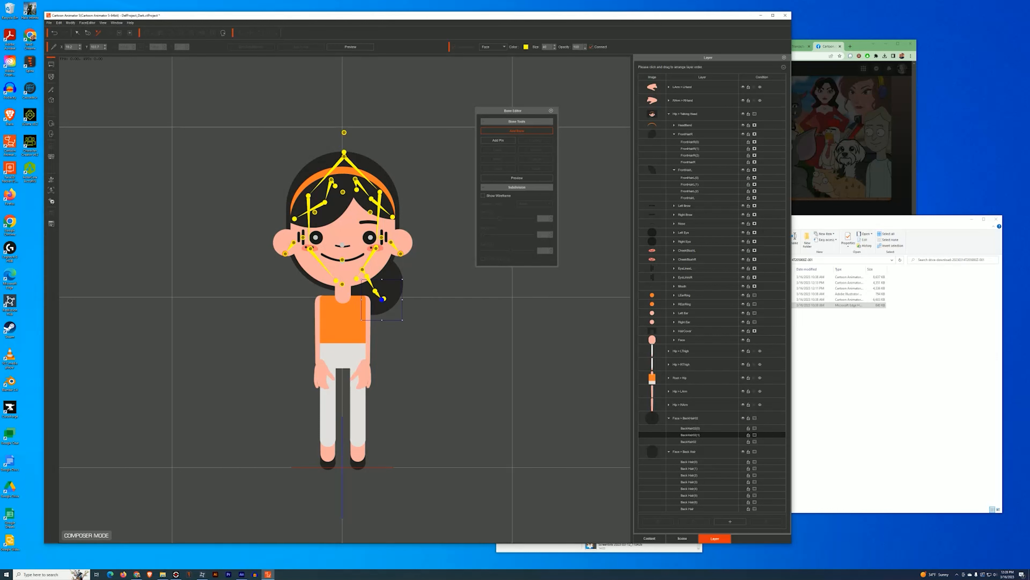
Assign the hair bun's first bone and its child bones to the Default spring group
{"action": "left_click", "coordinate": [52, 201]}
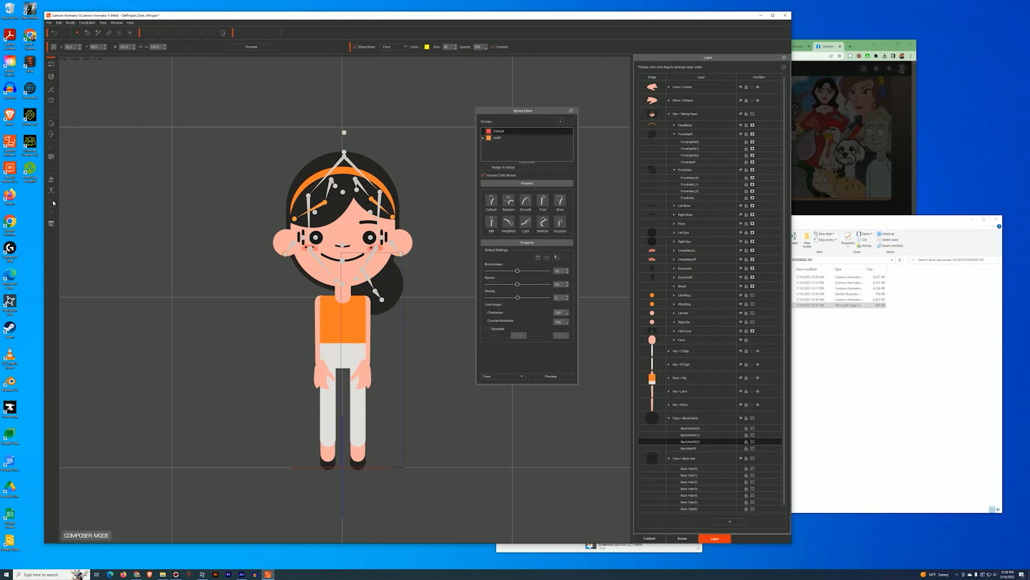
{"action": "left_click", "coordinate": [367, 277]}
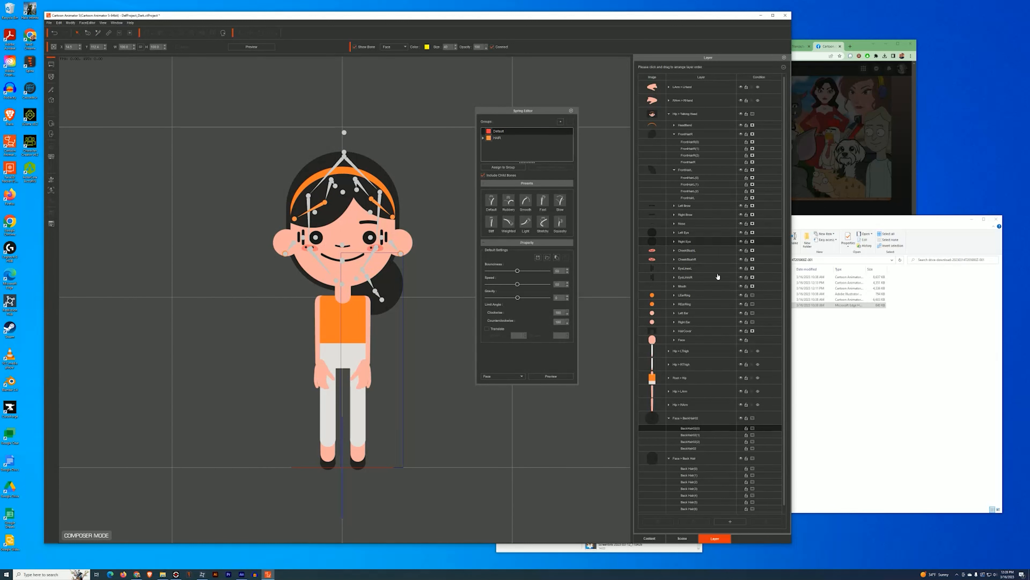
{"action": "scroll", "coordinate": [706, 409], "scroll_direction": "down", "scroll_amount": 1}
{"action": "left_click", "coordinate": [701, 424]}
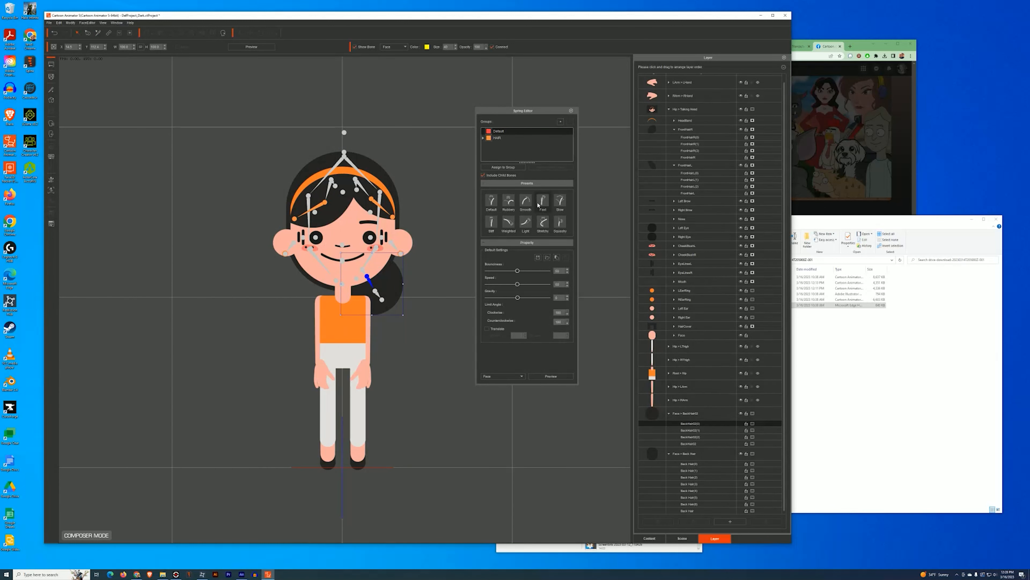
{"action": "left_click", "coordinate": [511, 168]}
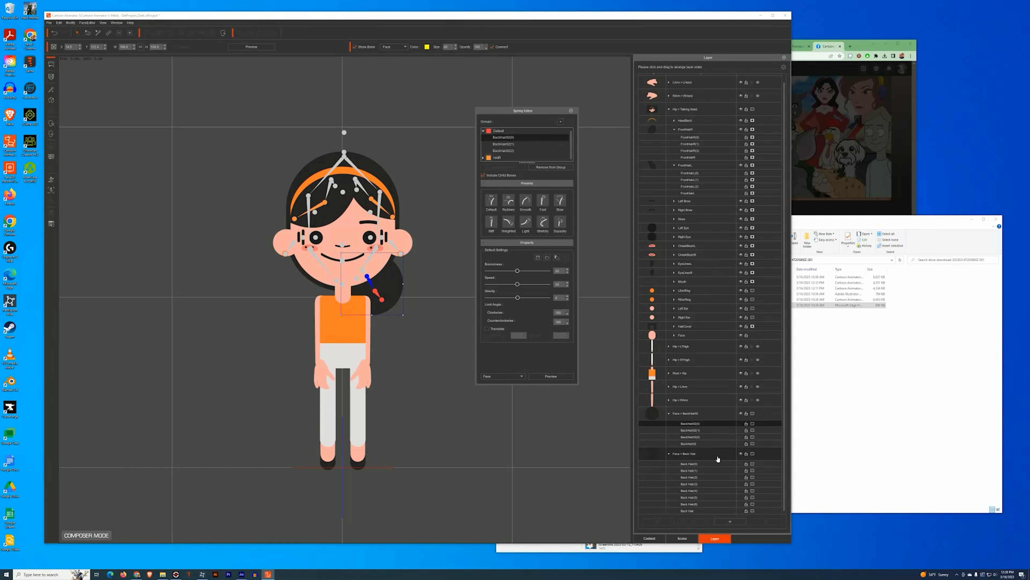
Assign Back Hair(0), Back Hair(3) and Back Hair(6), including child bones, to the HAIR spring group
{"action": "left_click", "coordinate": [711, 464]}
{"action": "left_click", "coordinate": [503, 167]}
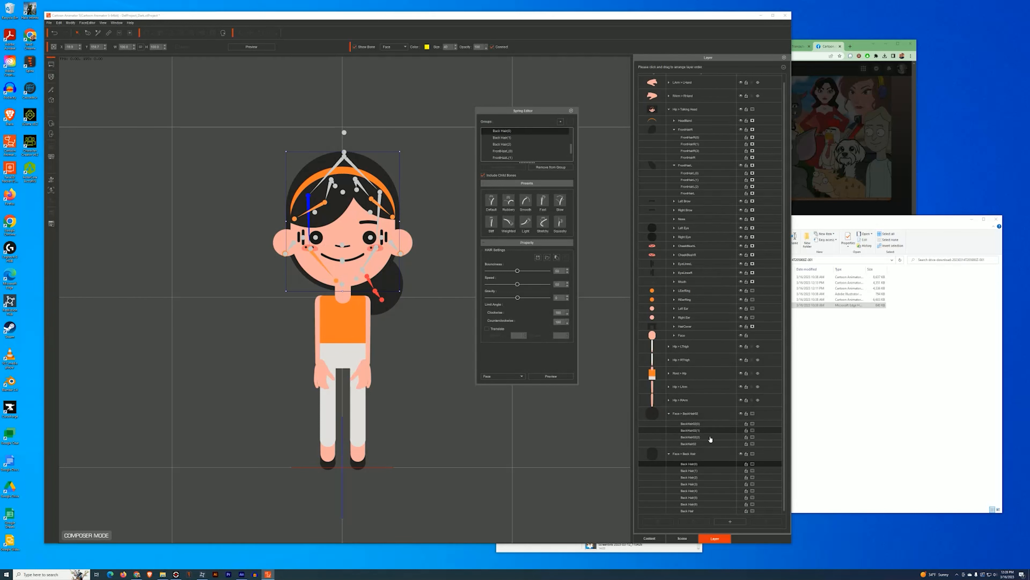
{"action": "left_click", "coordinate": [694, 483]}
{"action": "left_click", "coordinate": [502, 167]}
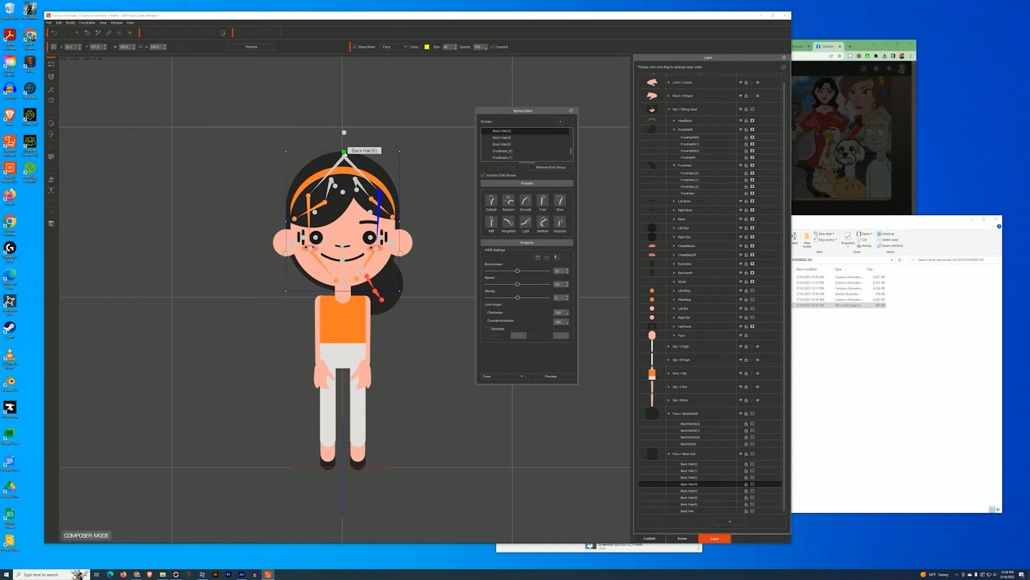
{"action": "left_click", "coordinate": [345, 158]}
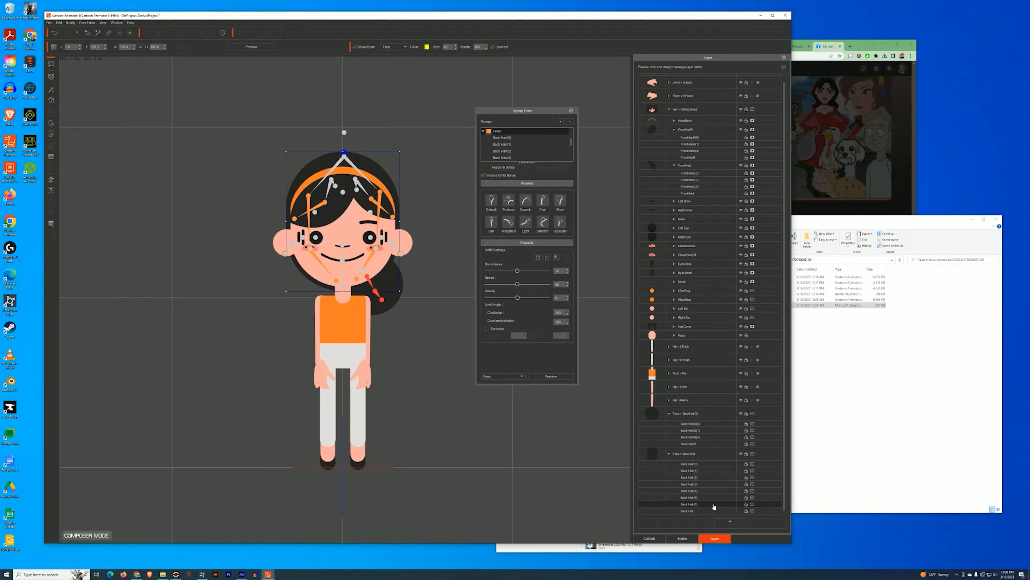
{"action": "left_click", "coordinate": [503, 167]}
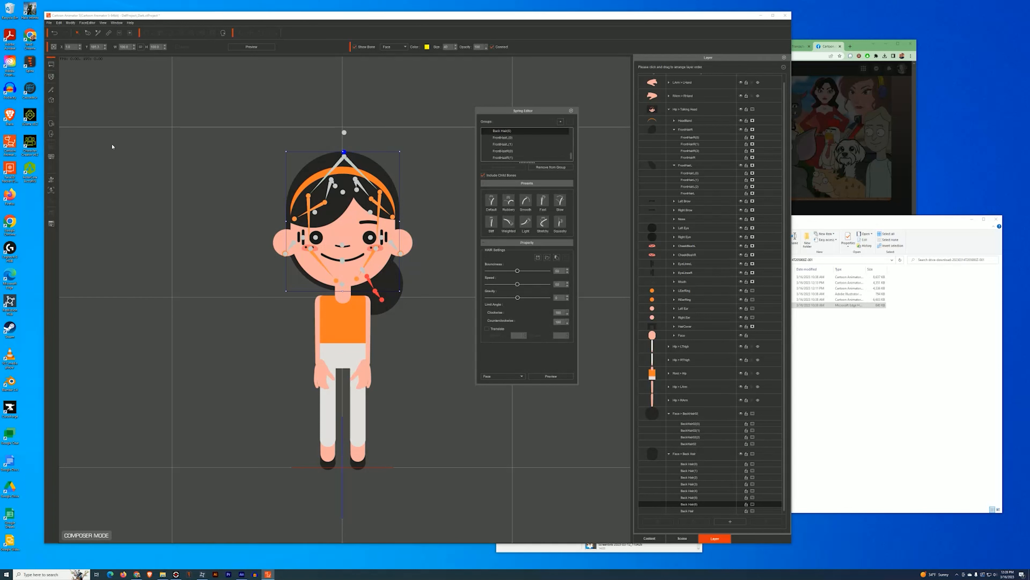
Go back to the stage and rotate the head to test the back hair and bun springs
{"action": "left_click", "coordinate": [51, 67]}
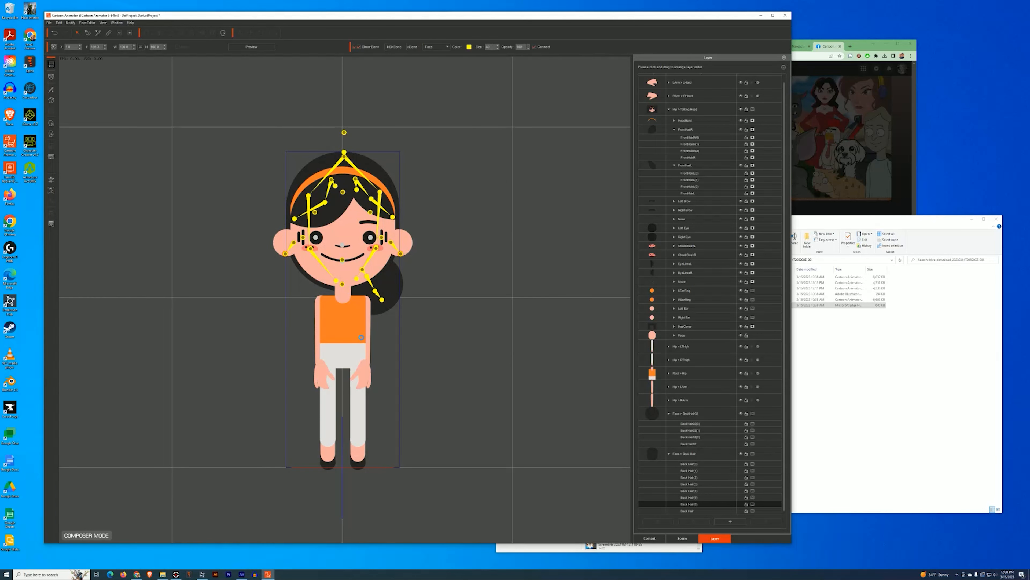
{"action": "left_click", "coordinate": [335, 257]}
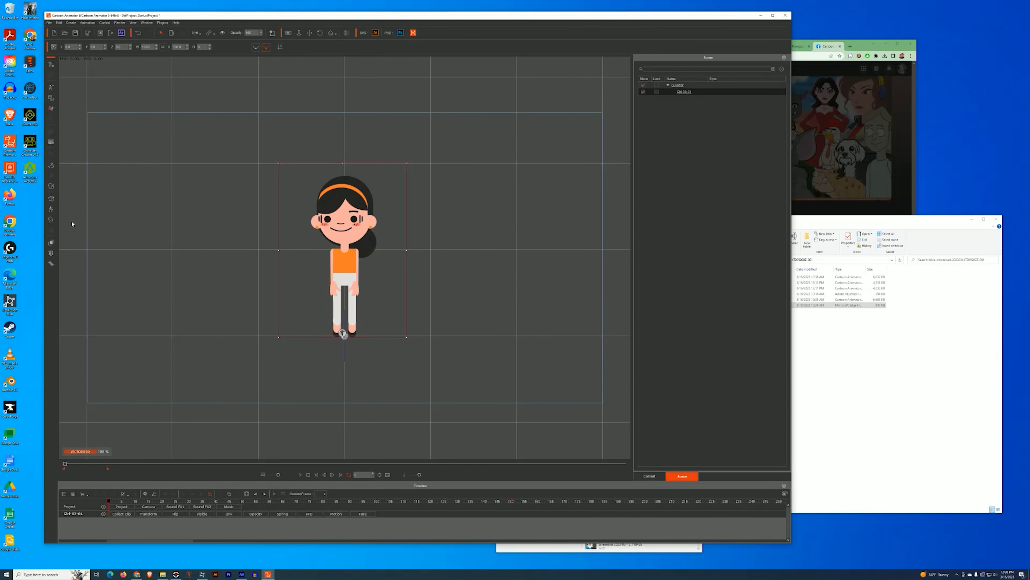
{"action": "left_click", "coordinate": [50, 240]}
{"action": "left_click_drag", "start_coordinate": [340, 244], "coordinate": [275, 166]}
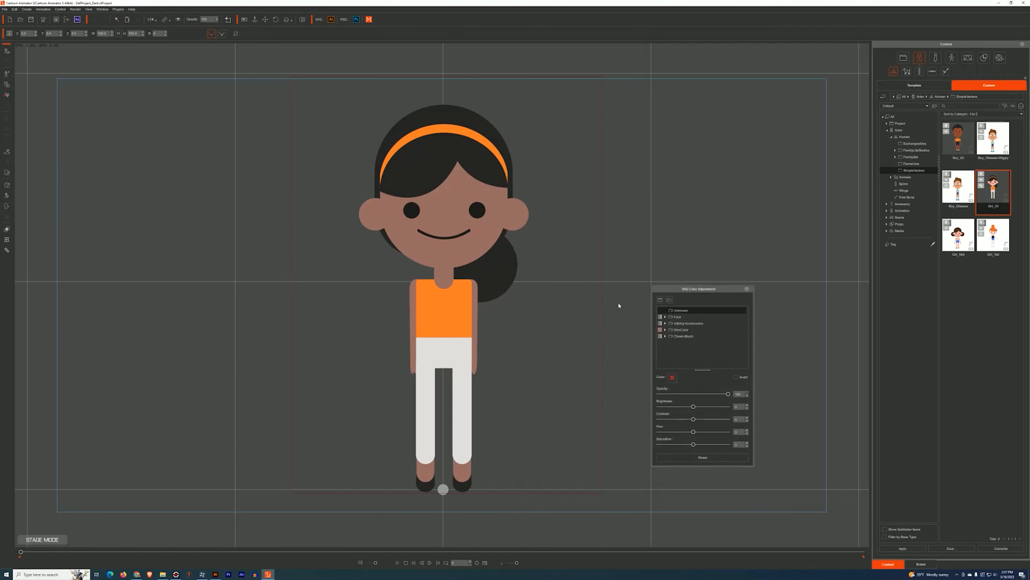
Recolor the girl with brown skin, black hair and eyes, cyan top, headband and shoes, and dark teal bottom clothing
{"action": "left_click", "coordinate": [682, 329]}
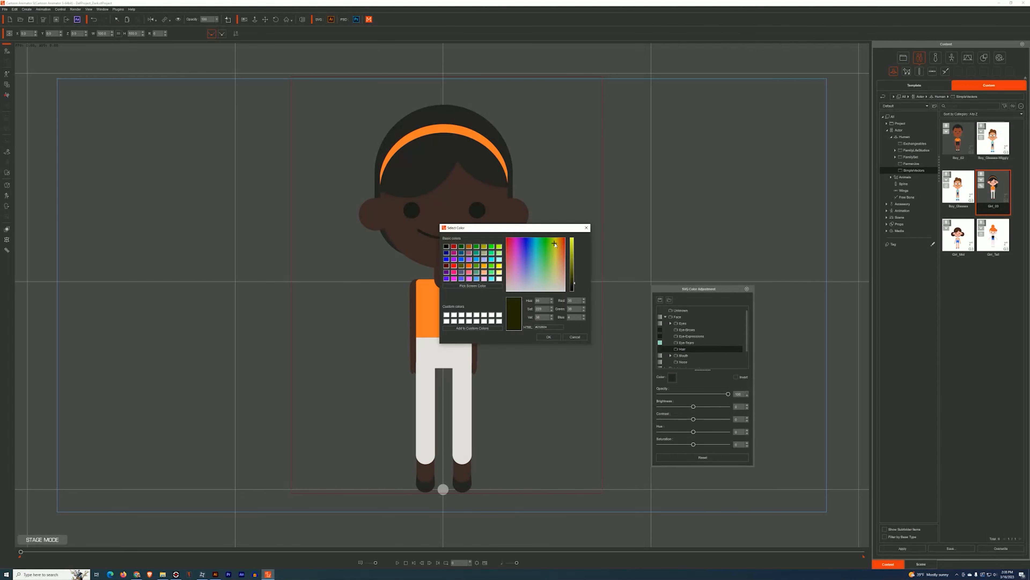
{"action": "left_click_drag", "start_coordinate": [572, 260], "coordinate": [573, 272]}
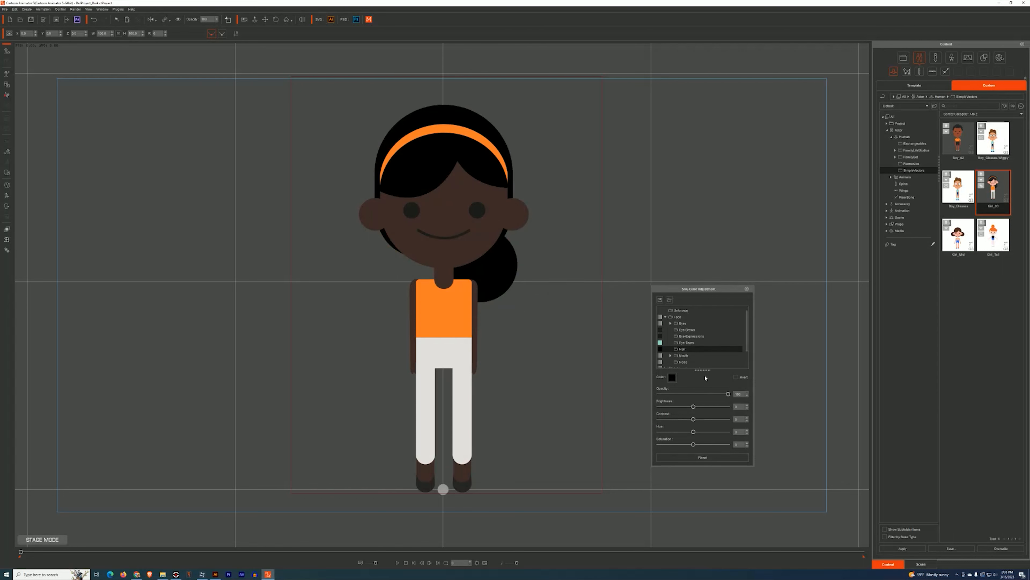
{"action": "left_click", "coordinate": [555, 337]}
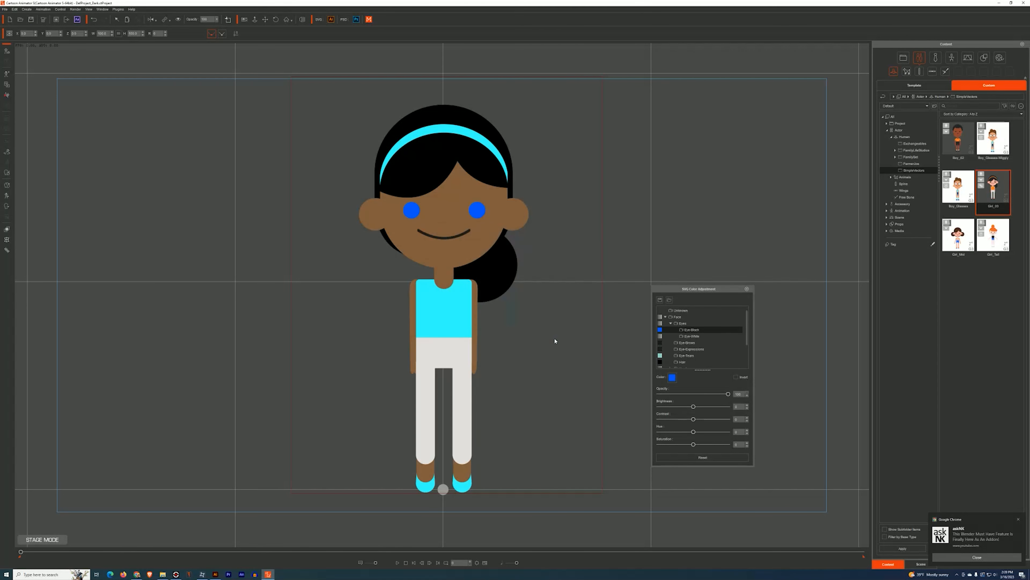
{"action": "left_click", "coordinate": [558, 338]}
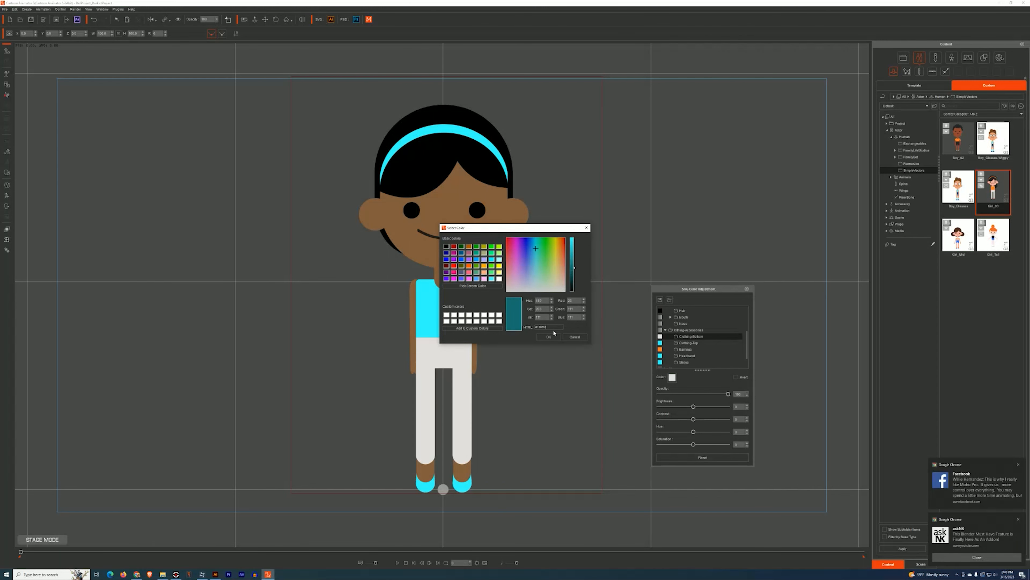
{"action": "left_click", "coordinate": [558, 338]}
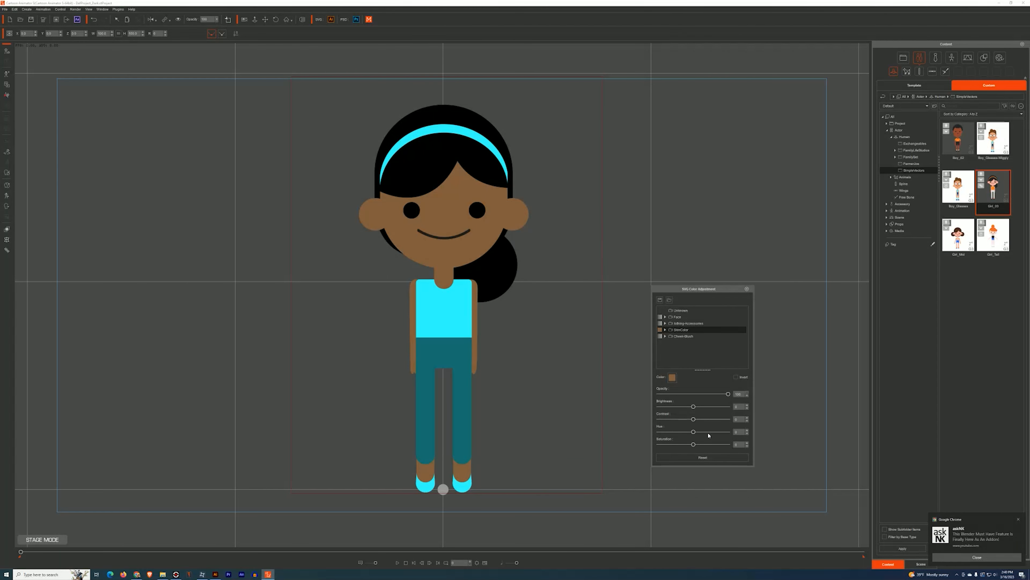
Recolor the girl with light beige skin, yellow hair, and a red headband and top
{"action": "left_click", "coordinate": [673, 377]}
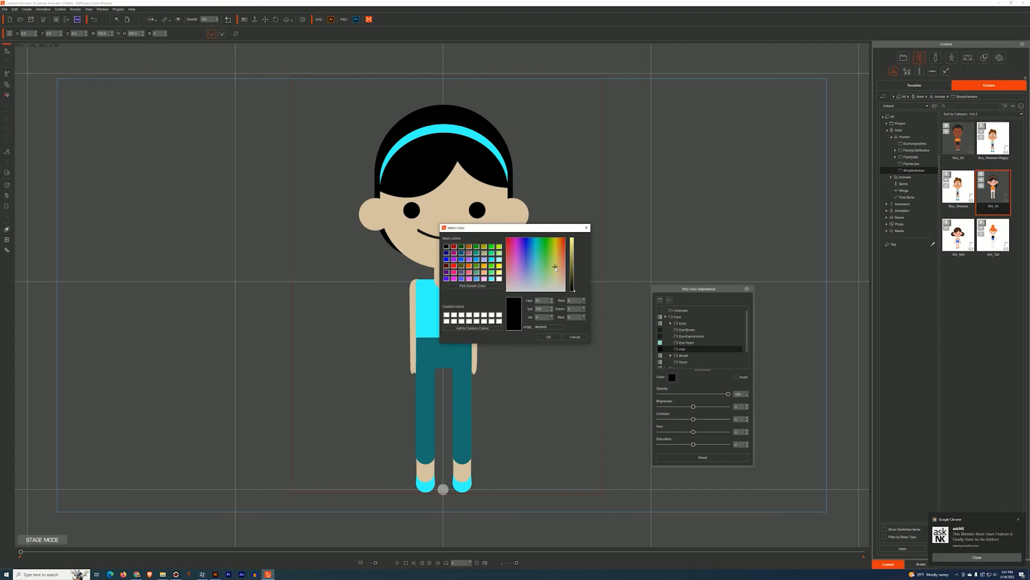
{"action": "left_click", "coordinate": [548, 337]}
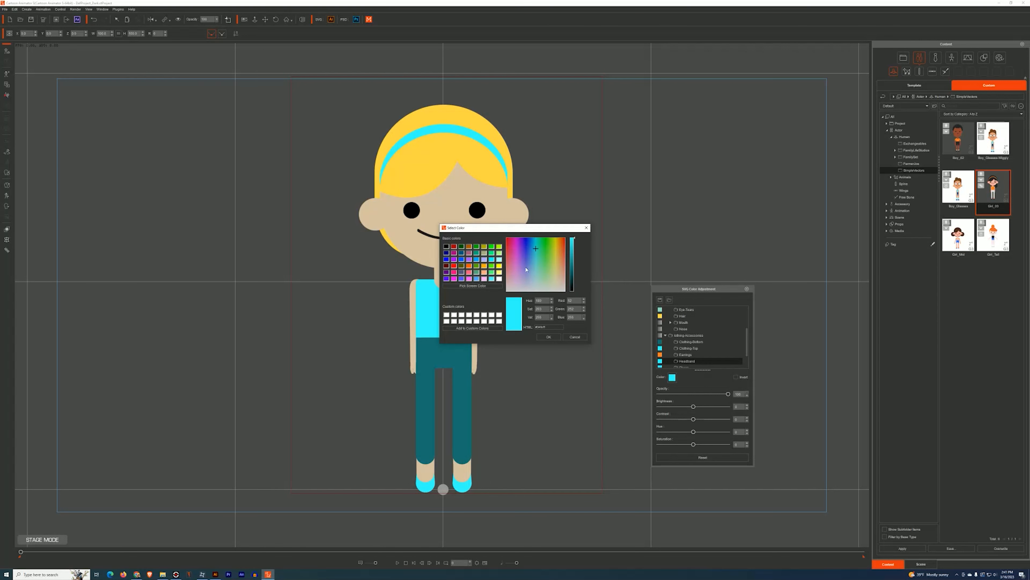
{"action": "left_click", "coordinate": [549, 337]}
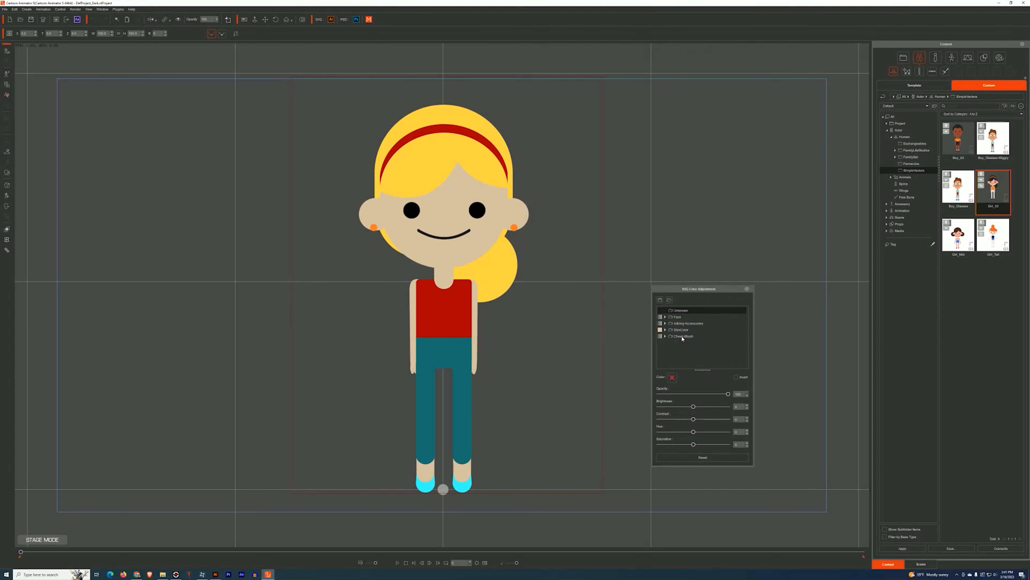
{"action": "left_click", "coordinate": [673, 377]}
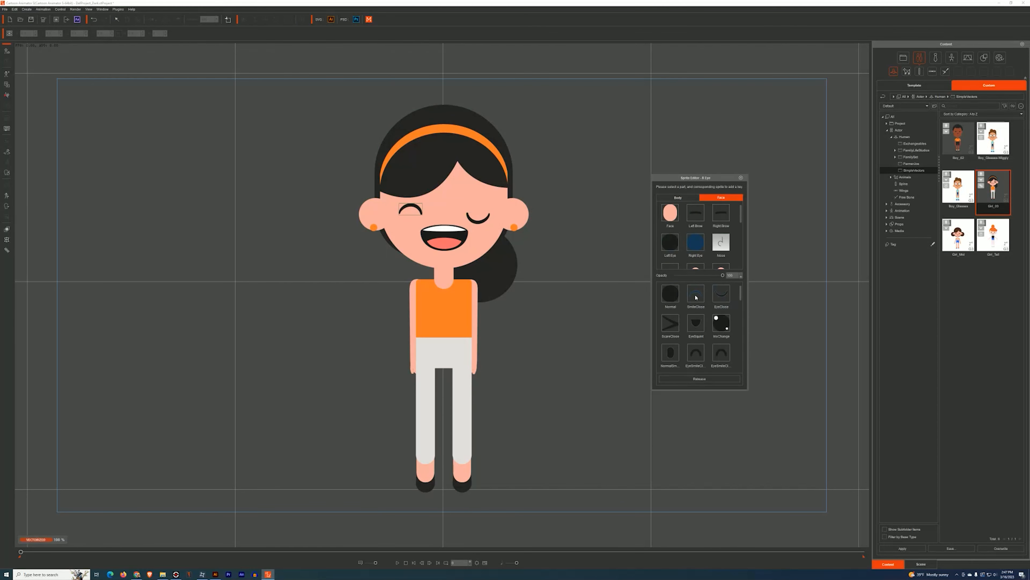
Set the right eye to the EyeClose sprite and try several sprites for the mouth
{"action": "left_click", "coordinate": [721, 294]}
{"action": "scroll", "coordinate": [696, 242], "scroll_direction": "down", "scroll_amount": 2}
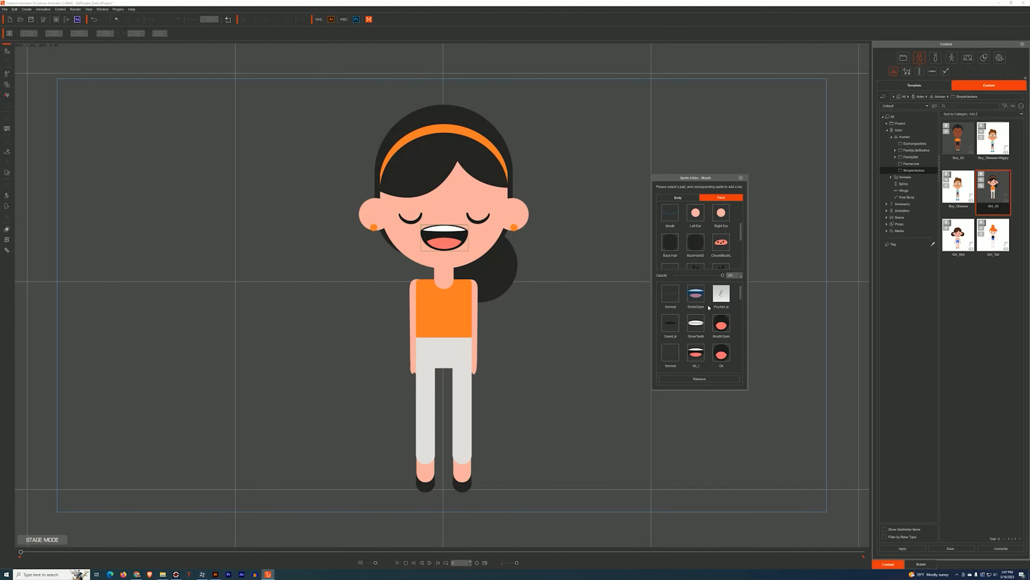
{"action": "left_click", "coordinate": [671, 212]}
{"action": "scroll", "coordinate": [697, 325], "scroll_direction": "down", "scroll_amount": 5}
{"action": "left_click", "coordinate": [697, 325]}
{"action": "left_click", "coordinate": [671, 320]}
{"action": "scroll", "coordinate": [685, 325], "scroll_direction": "down", "scroll_amount": 2}
{"action": "left_click", "coordinate": [670, 308]}
{"action": "left_click", "coordinate": [712, 360]}
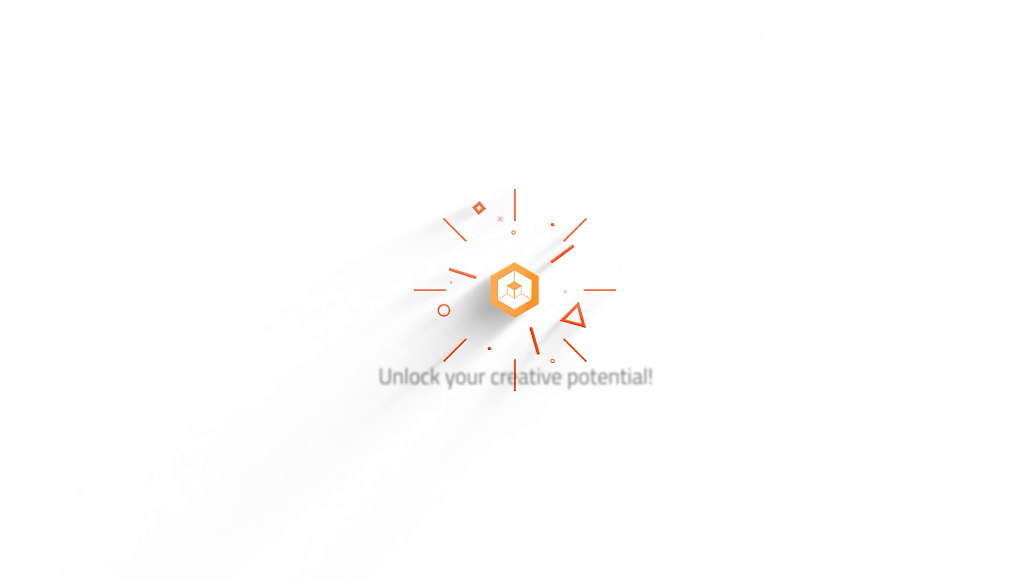